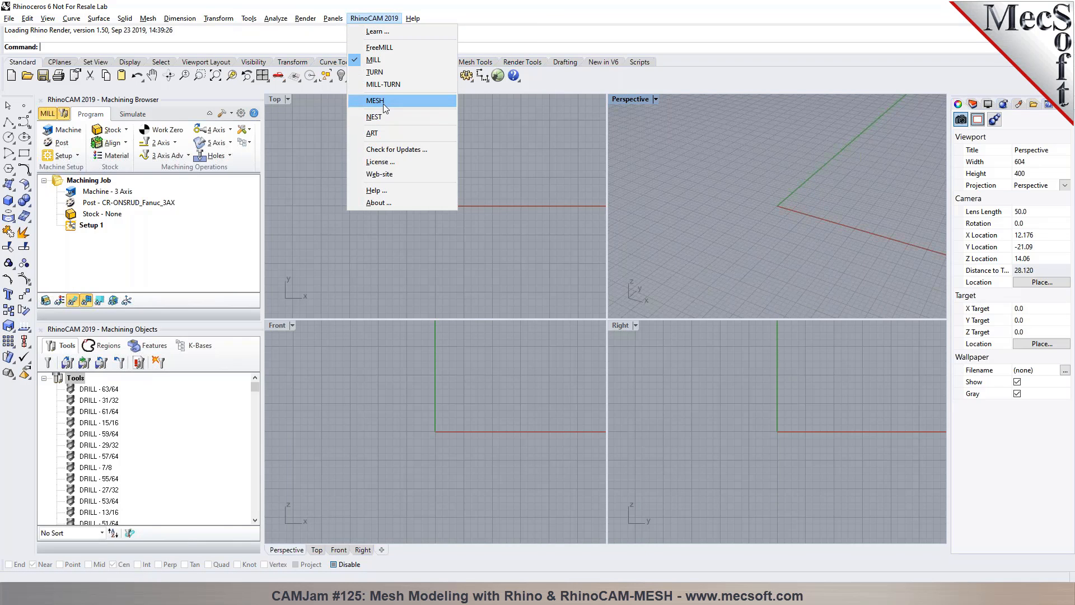
Step: Load the RhinoCAM MESH module and check its licence in the product's About information
left_click(383, 103)
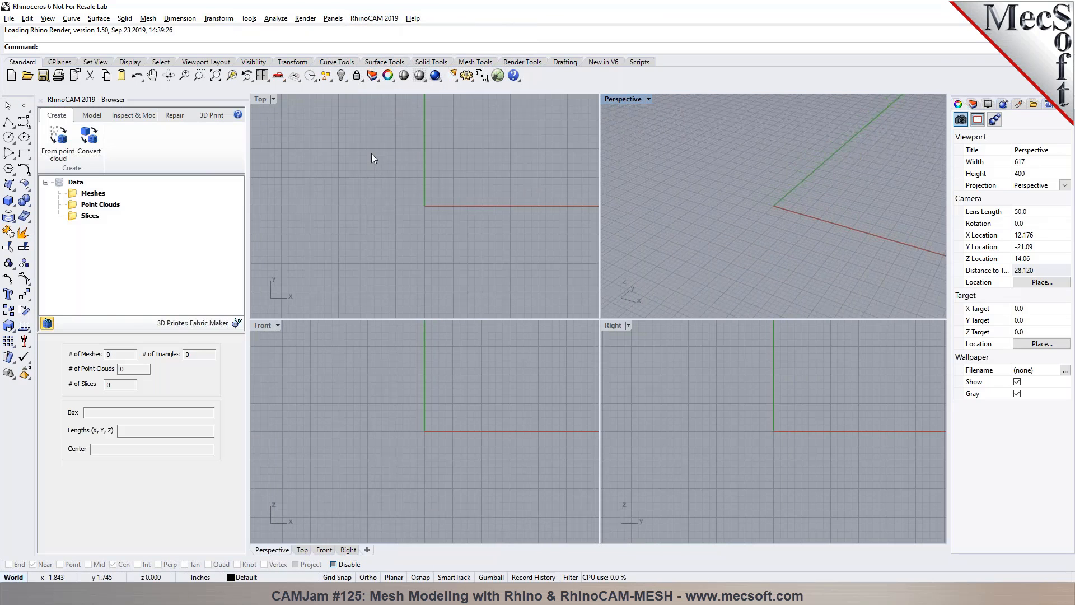
left_click(386, 19)
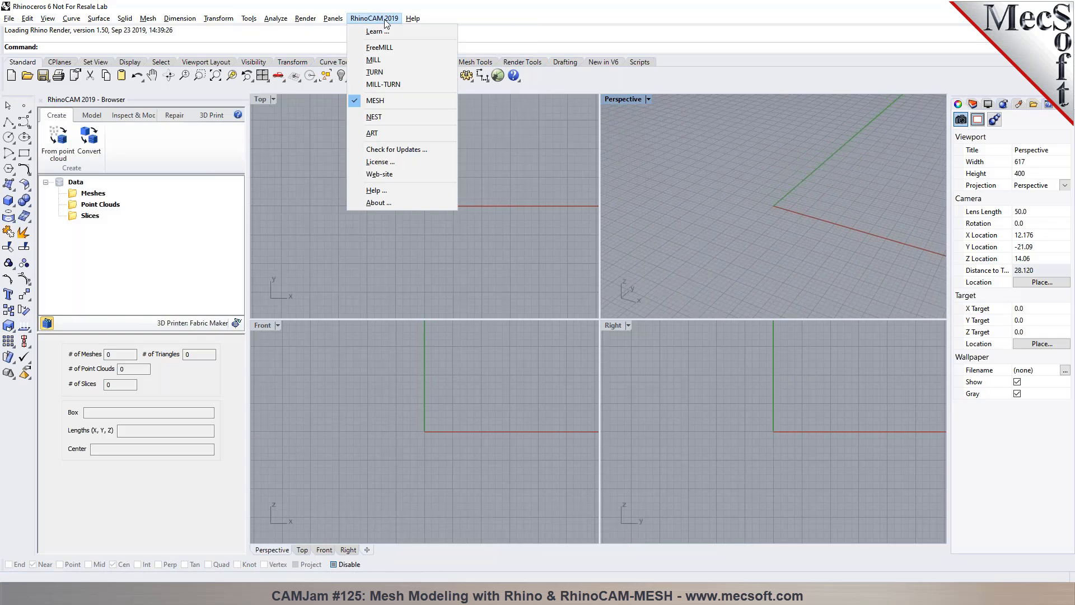
left_click(384, 205)
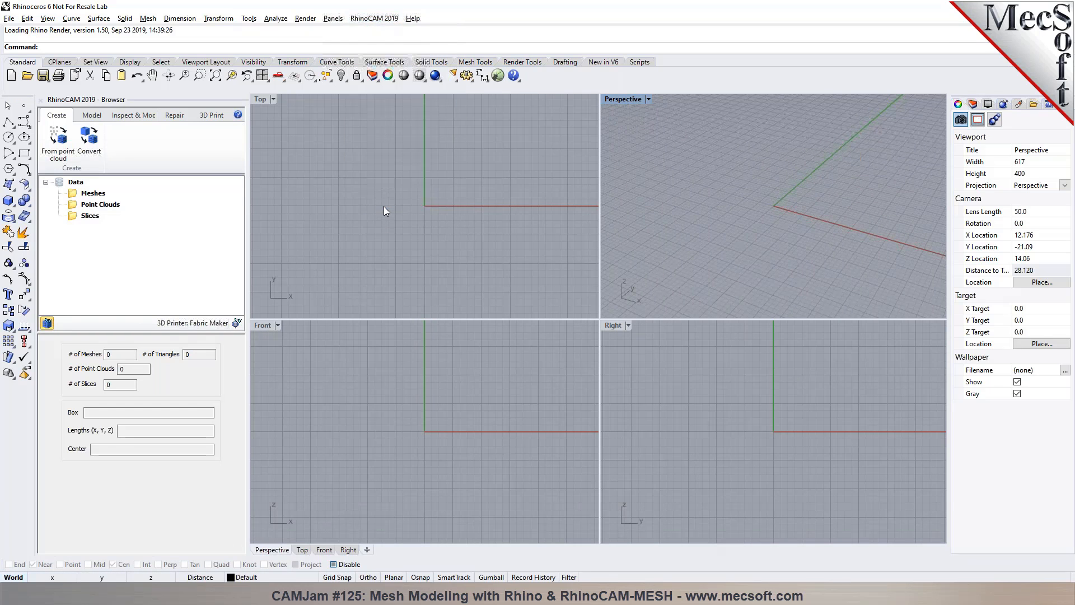
left_click(619, 357)
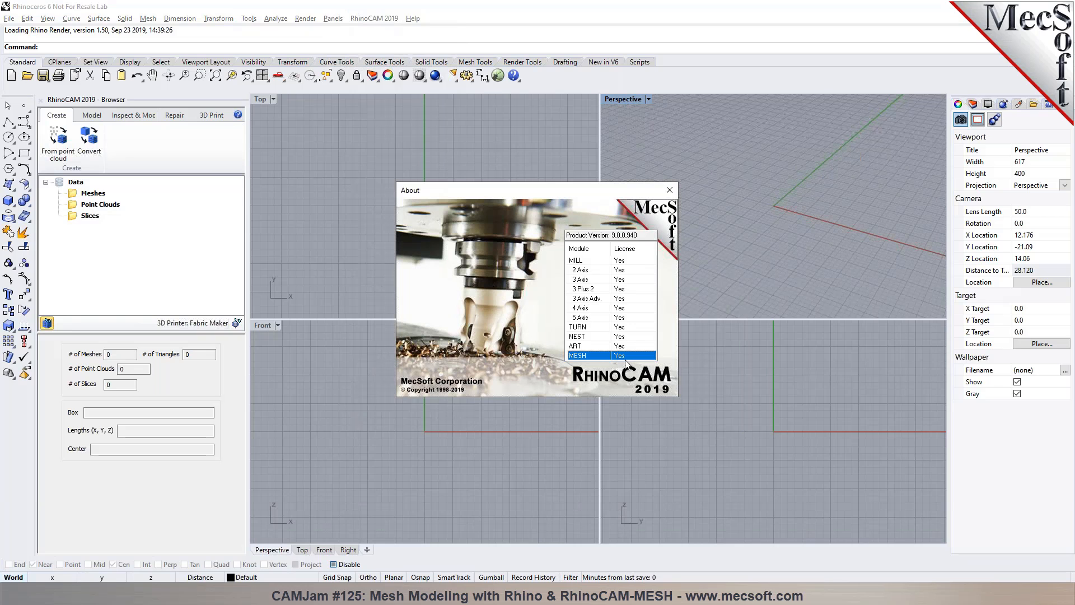
left_click(668, 191)
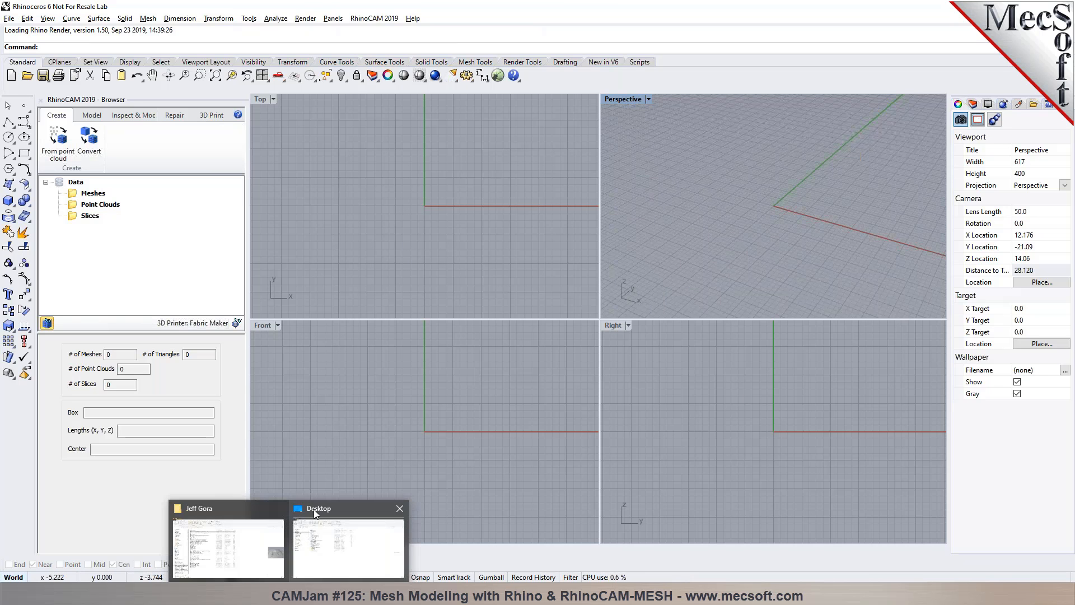
Step: Open the model file Hand v1.3dm from the Desktop folder
left_click(314, 510)
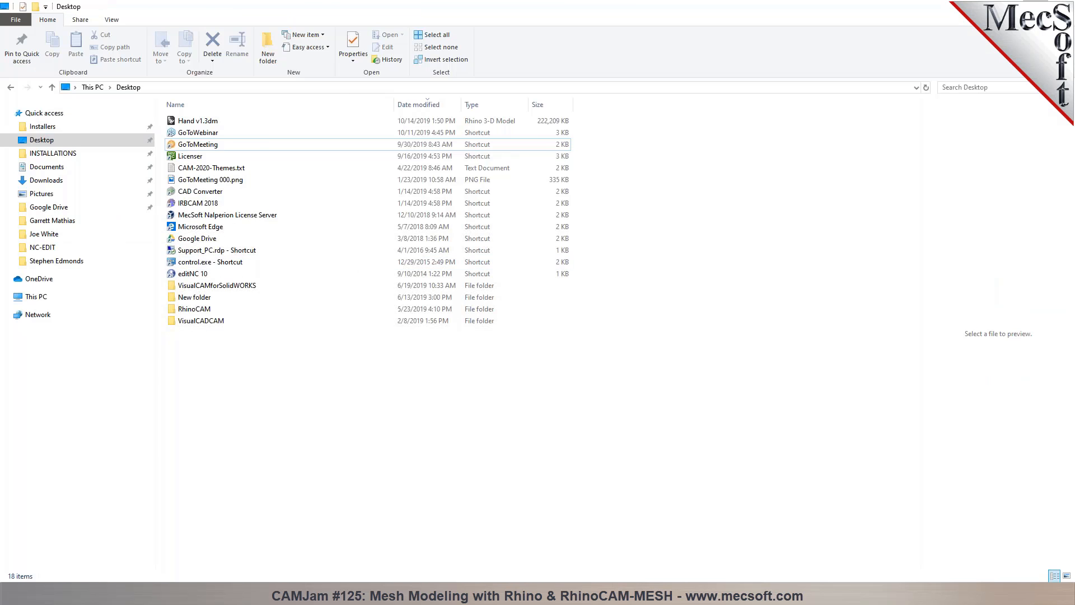
left_click(1036, 5)
left_click_drag(508, 68, 359, 168)
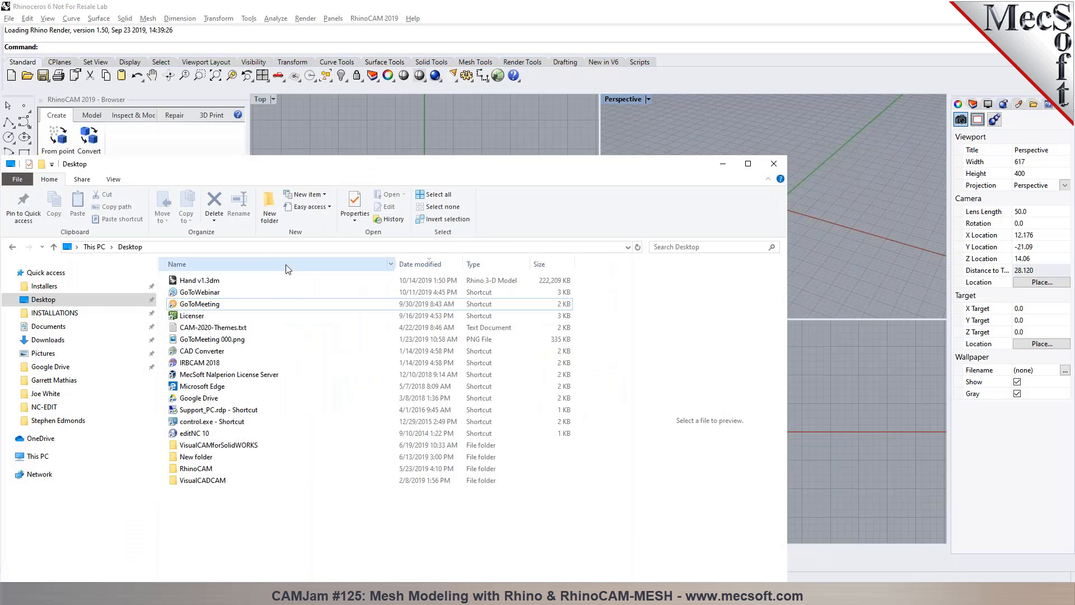
left_click(283, 280)
left_click_drag(284, 280, 818, 280)
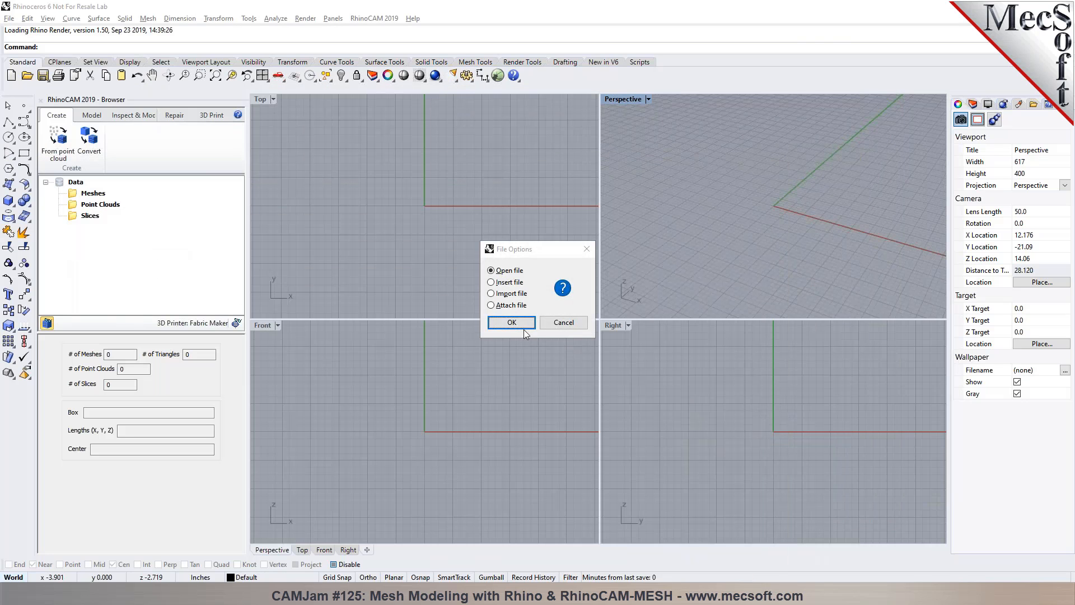
left_click(512, 323)
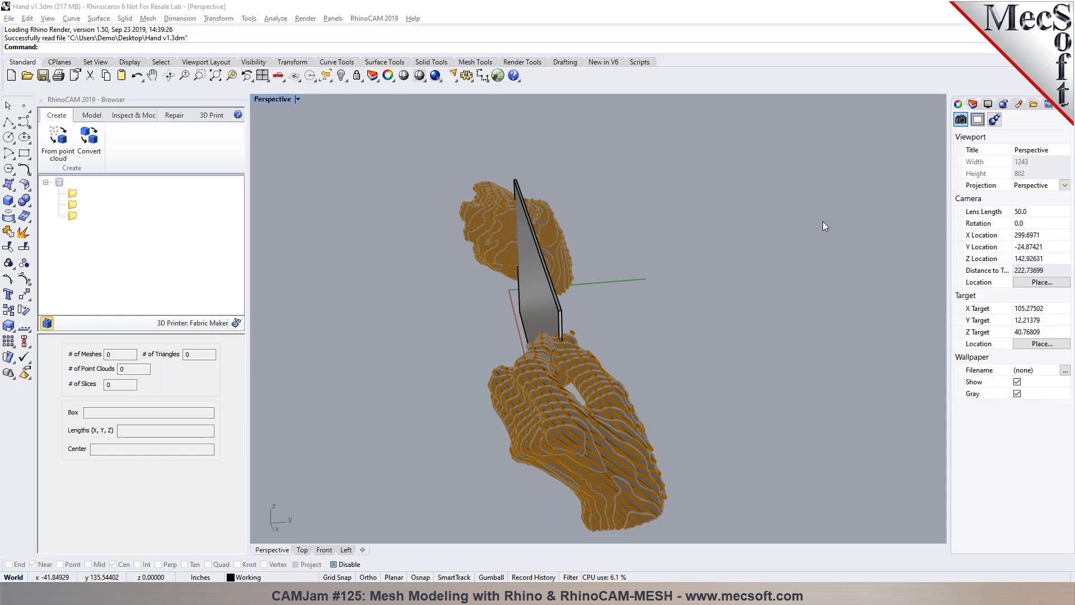
Step: Turn off the Direction 1 and Direction 2 layers that hold the interlocking hand ribs
right_click_drag(461, 291, 517, 267)
scroll(603, 428, "up", 10)
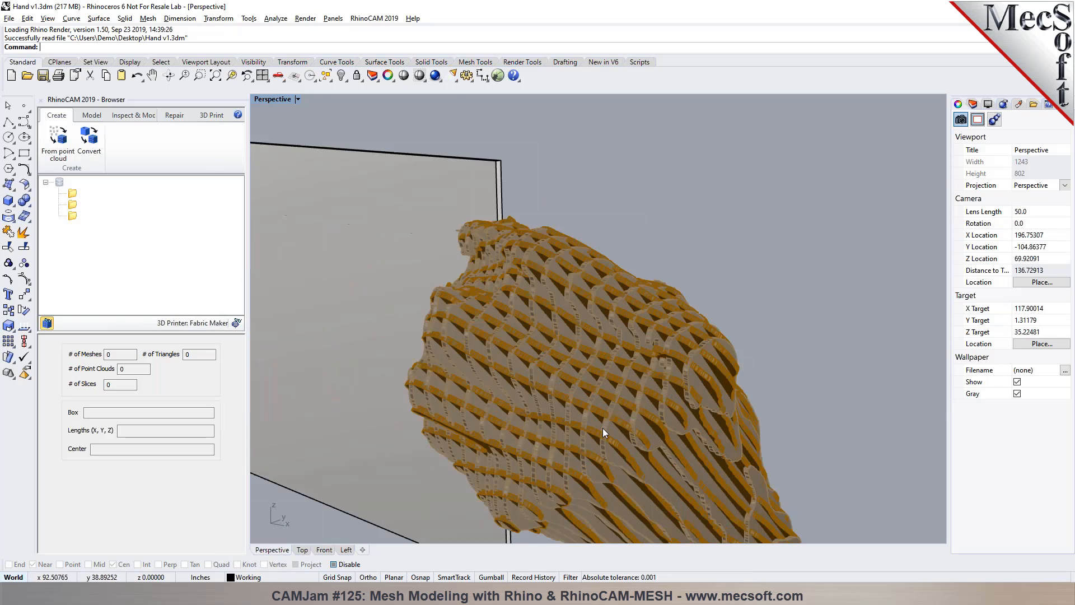
left_click(973, 104)
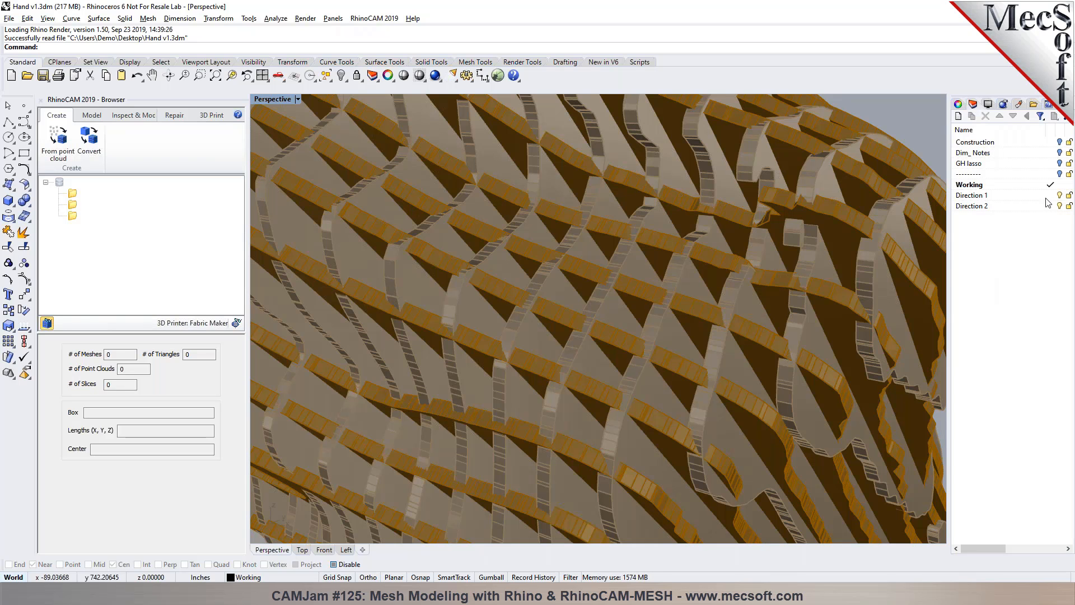
left_click(1060, 205)
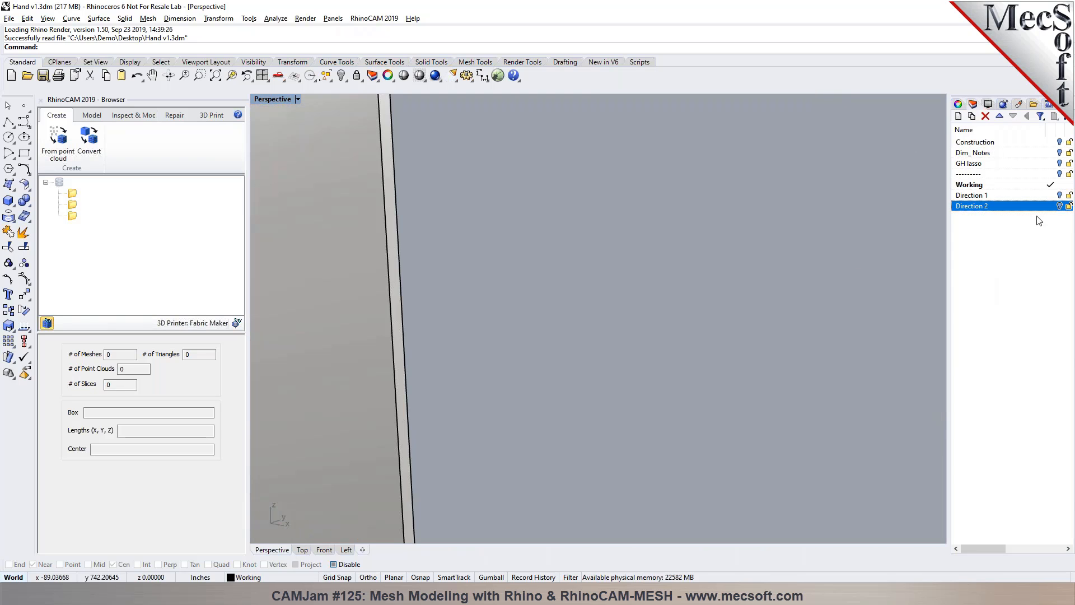
scroll(740, 342, "down", 5)
right_click_drag(713, 288, 730, 312)
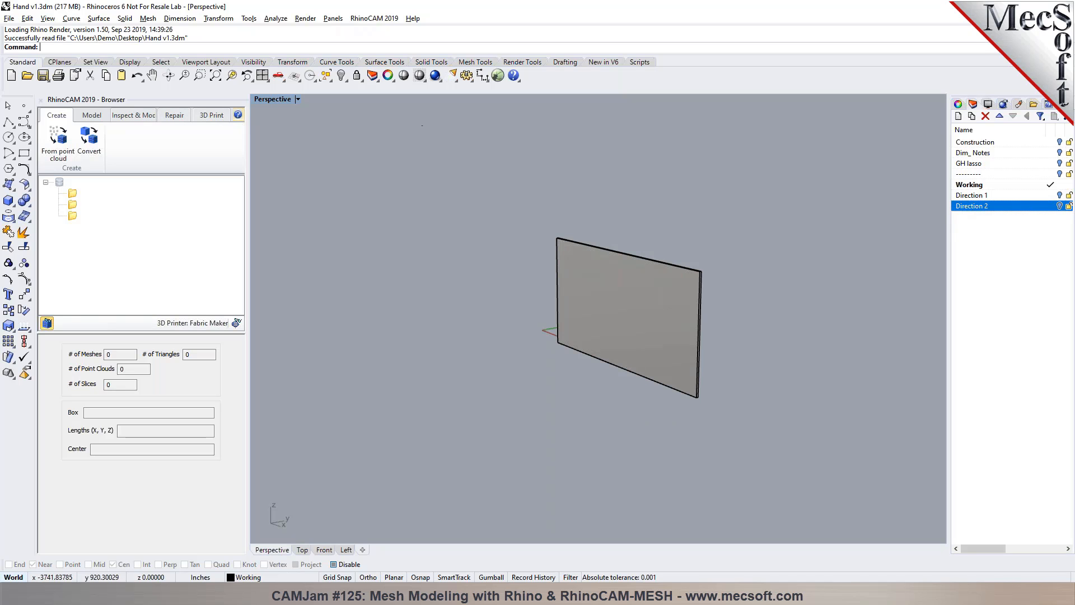
Step: Close the RhinoCAM browser and show the hidden hand mesh
left_click(41, 100)
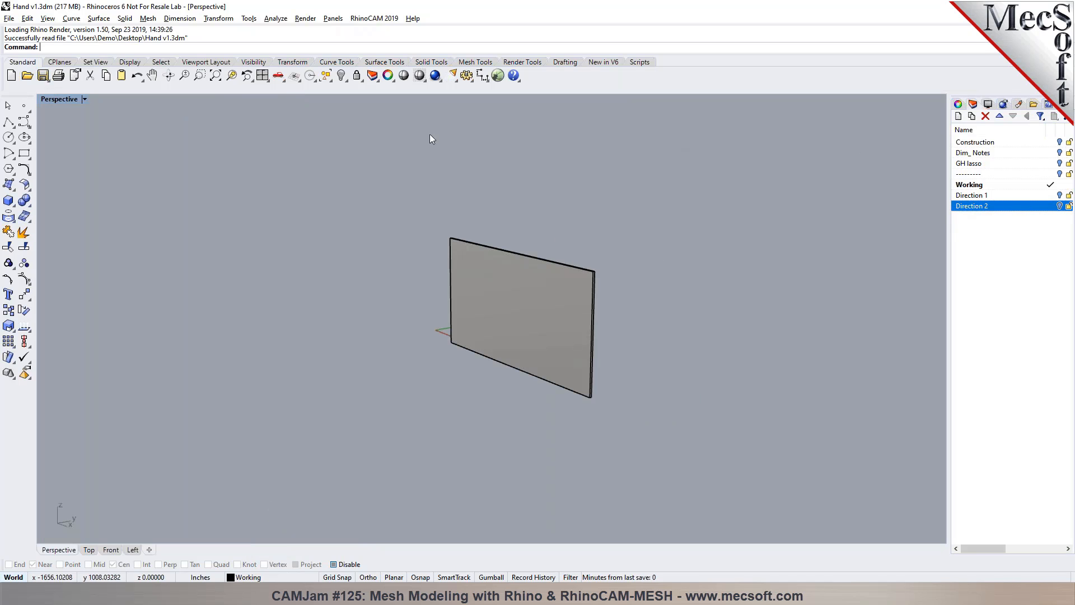
left_click(341, 76)
right_click_drag(417, 247, 530, 284)
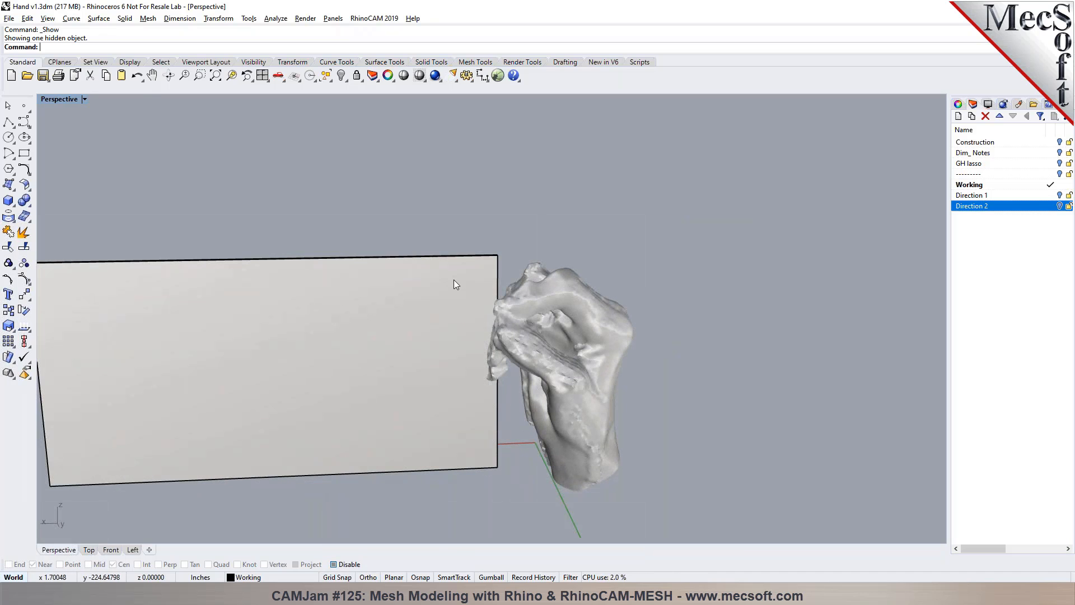
right_click_drag(532, 293, 620, 276)
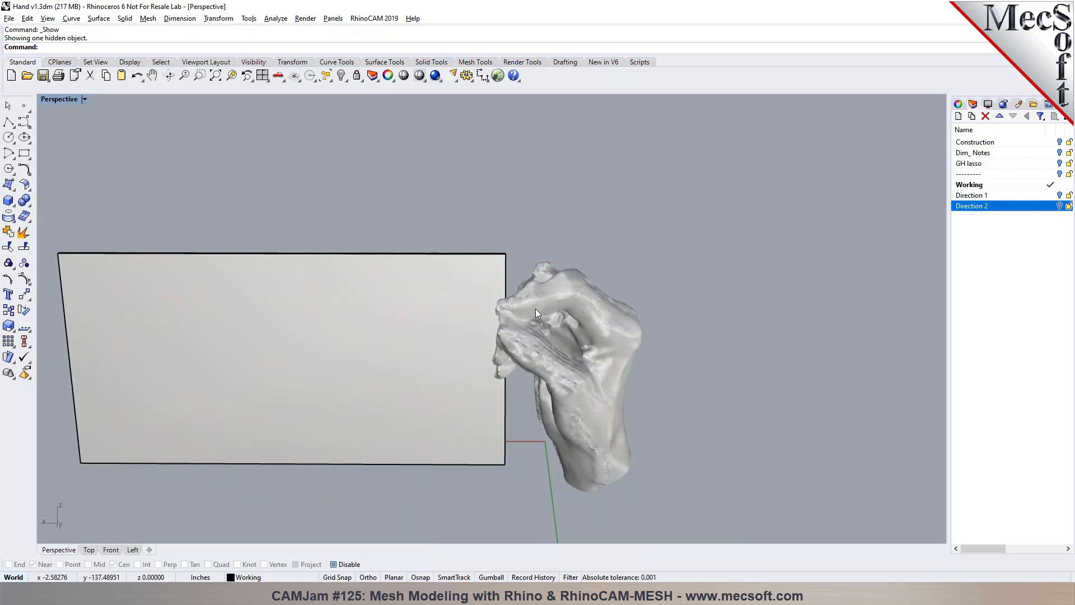
Step: Hide the rectangular plate and inspect the hand mesh on its own
left_click_drag(430, 497, 133, 210)
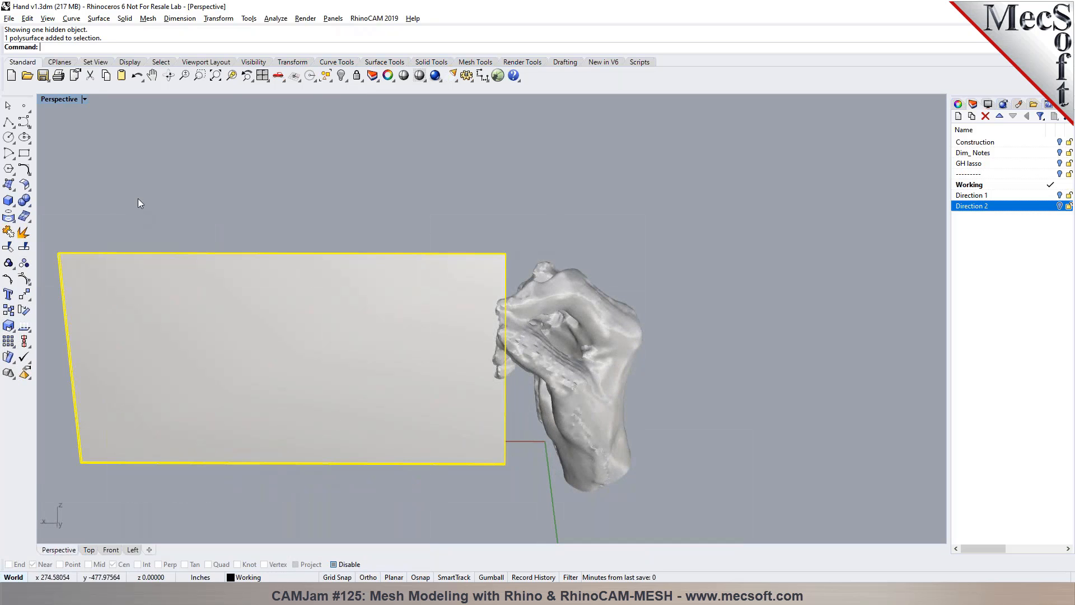
left_click(342, 79)
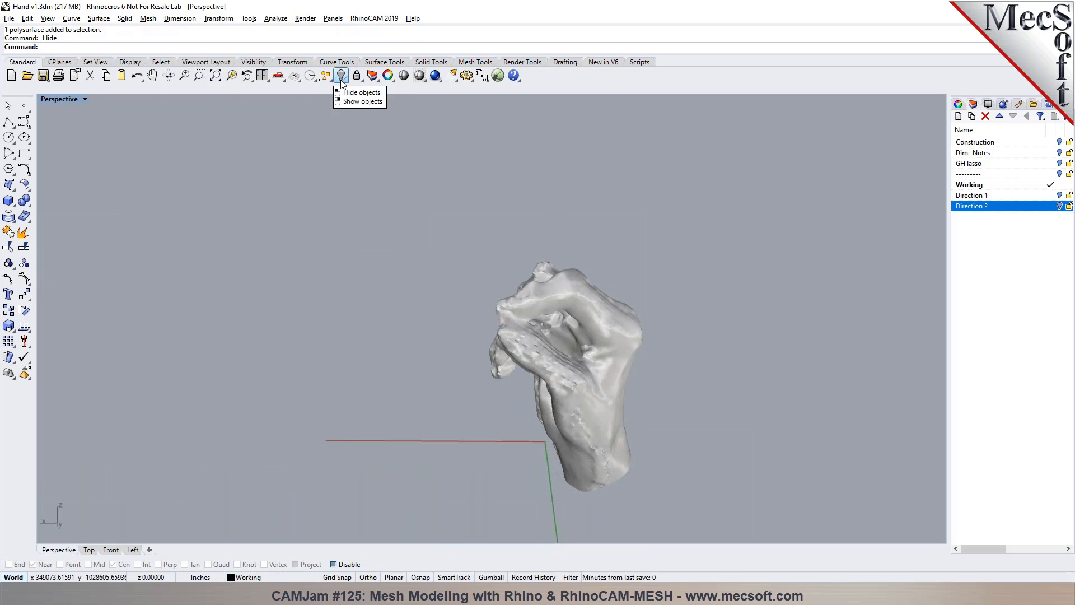
right_click_drag(474, 303, 692, 293)
right_click_drag(446, 367, 493, 388)
scroll(501, 384, "up", 4)
left_click(503, 382)
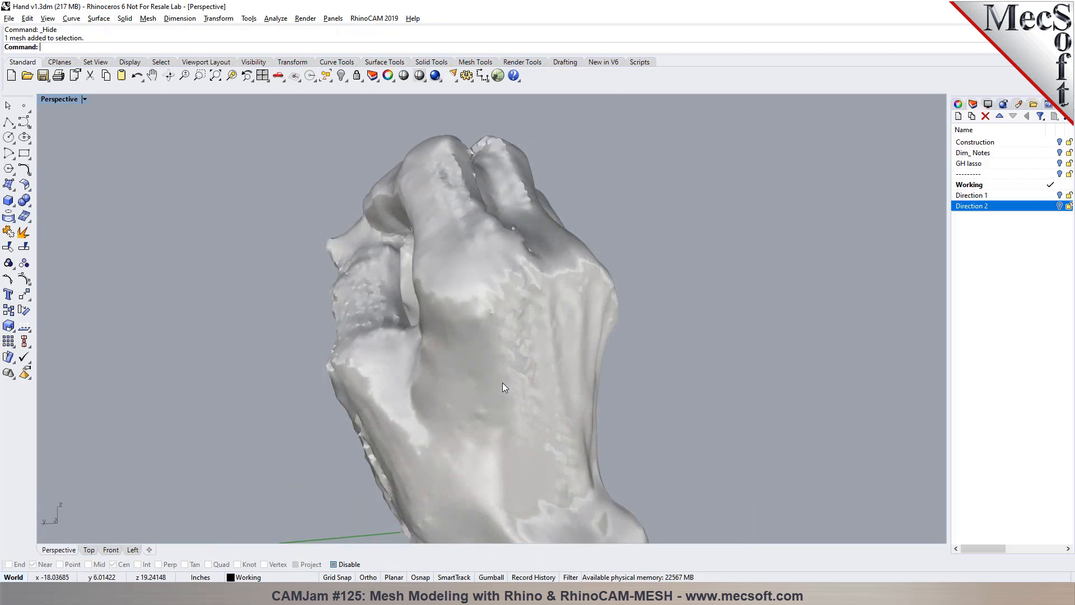
left_click(629, 292)
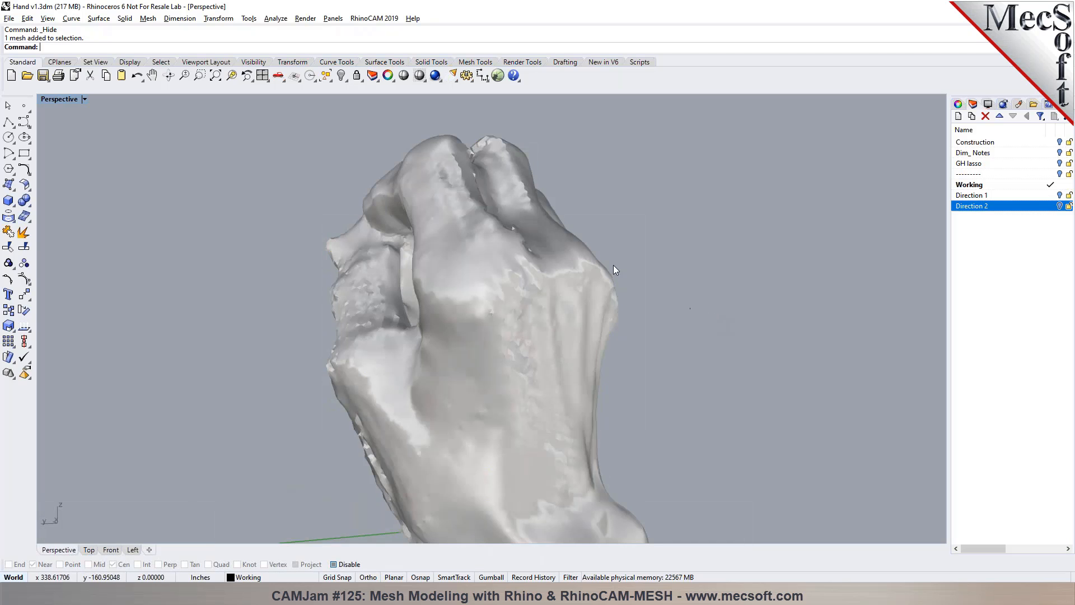
Step: Load the RhinoCAM MESH module again and pick the hand mesh in the model
left_click(369, 18)
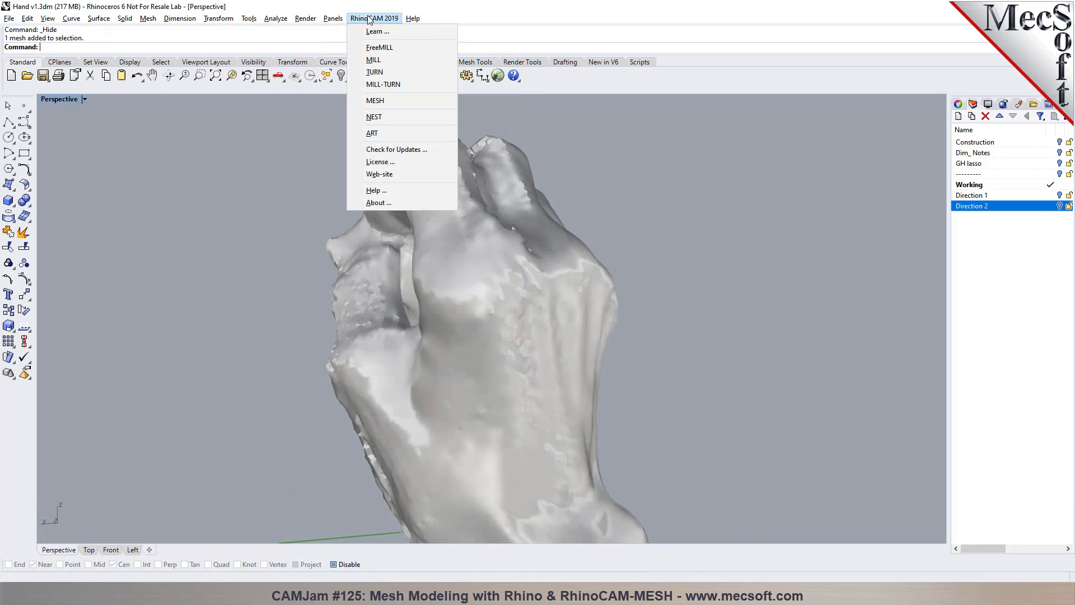
left_click(369, 100)
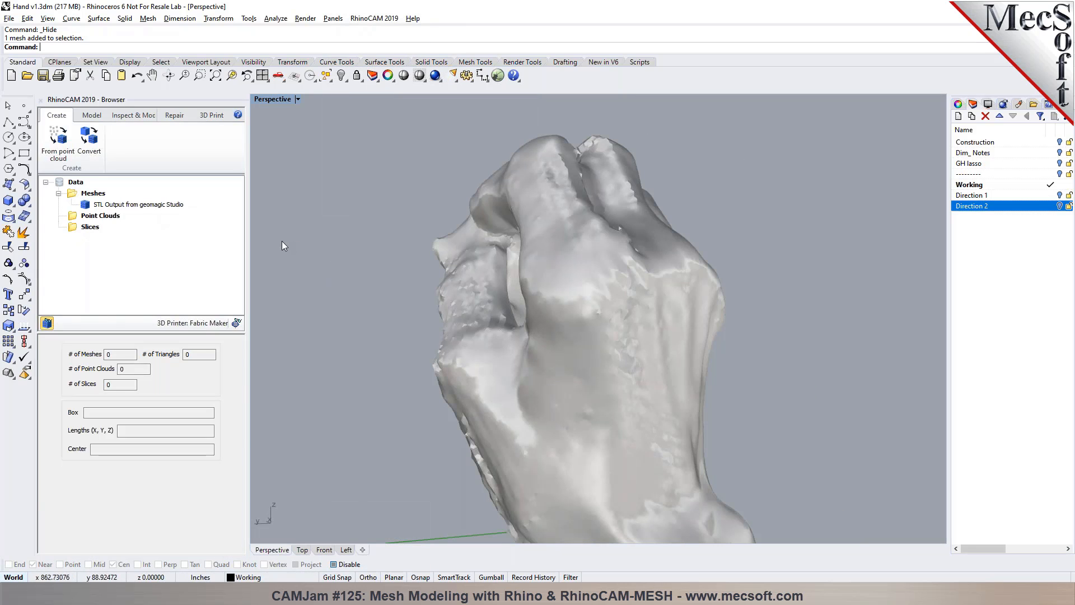
left_click(549, 293)
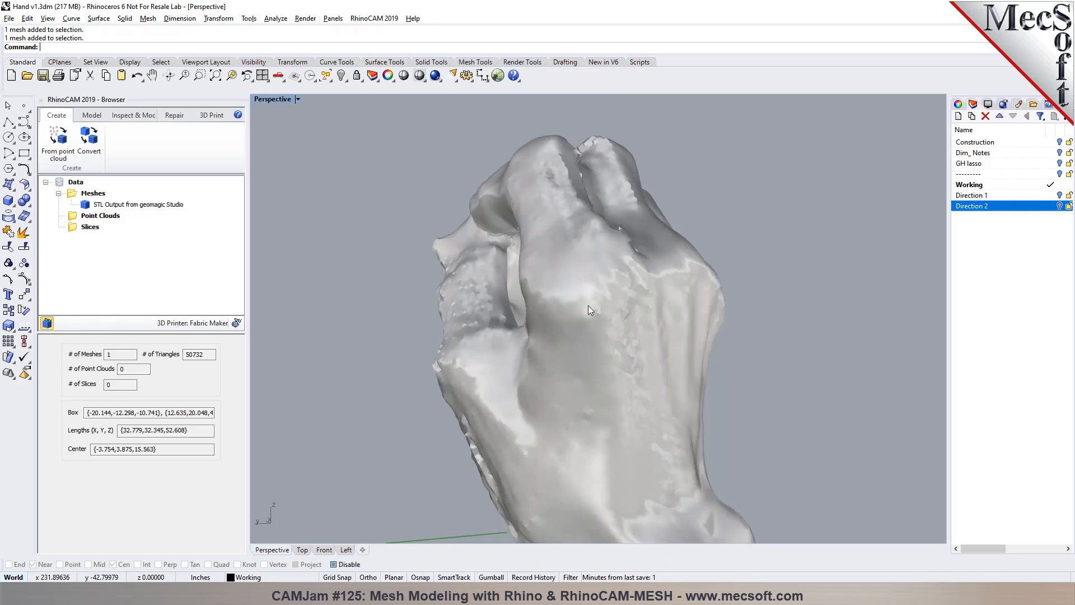
Step: Select the hand mesh at the wrist and check its triangle count, then clear the selection
scroll(461, 272, "down", 3)
mouse_move(462, 272)
right_mouse_down()
mouse_move(643, 295)
mouse_move(456, 288)
right_mouse_up()
right_click_drag(798, 371, 505, 356)
scroll(505, 354, "down", 5)
left_click(482, 344)
scroll(611, 391, "up", 5)
right_click_drag(612, 391, 652, 418)
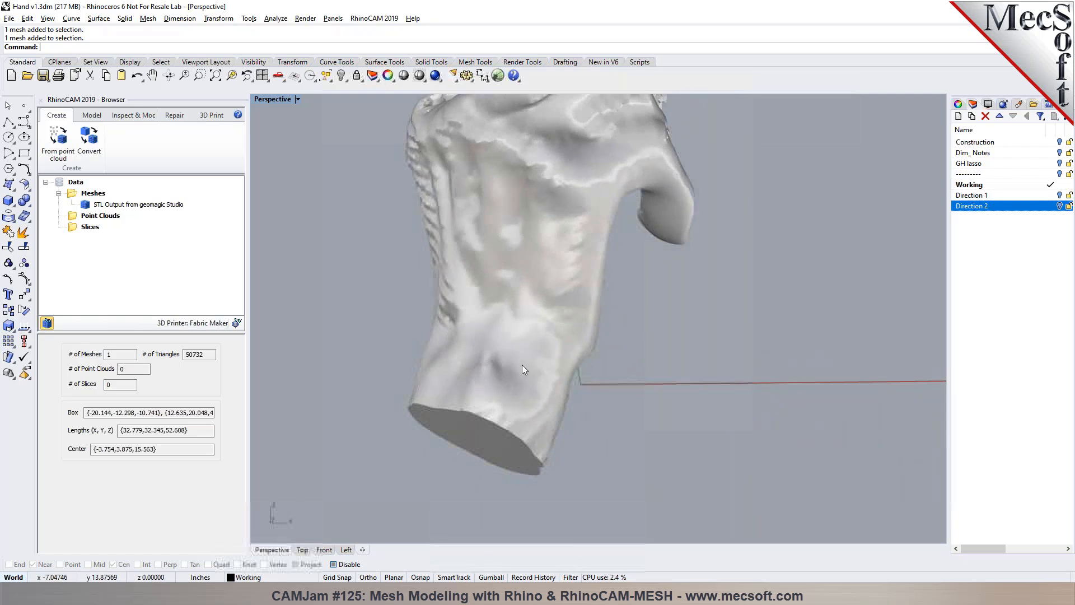
left_click(522, 365)
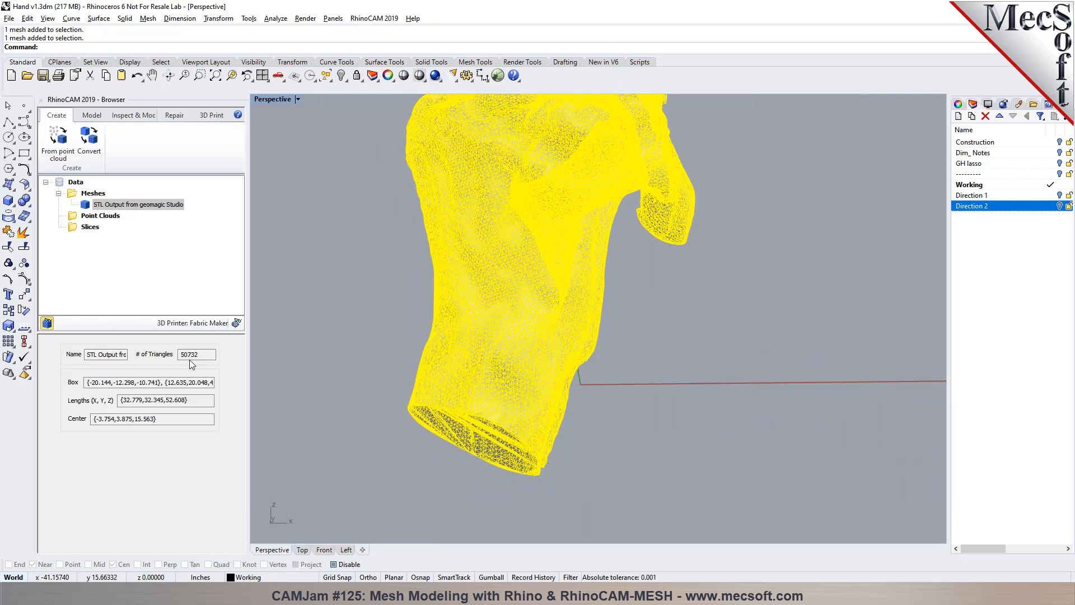
left_click(341, 368)
Step: Examine the hand mesh from several sides, including the fingers and palm, for scan defects and rough areas
mouse_move(512, 411)
right_mouse_down()
mouse_move(725, 422)
mouse_move(716, 384)
mouse_move(479, 406)
mouse_move(559, 420)
mouse_move(644, 387)
mouse_move(729, 389)
mouse_move(637, 398)
right_mouse_up()
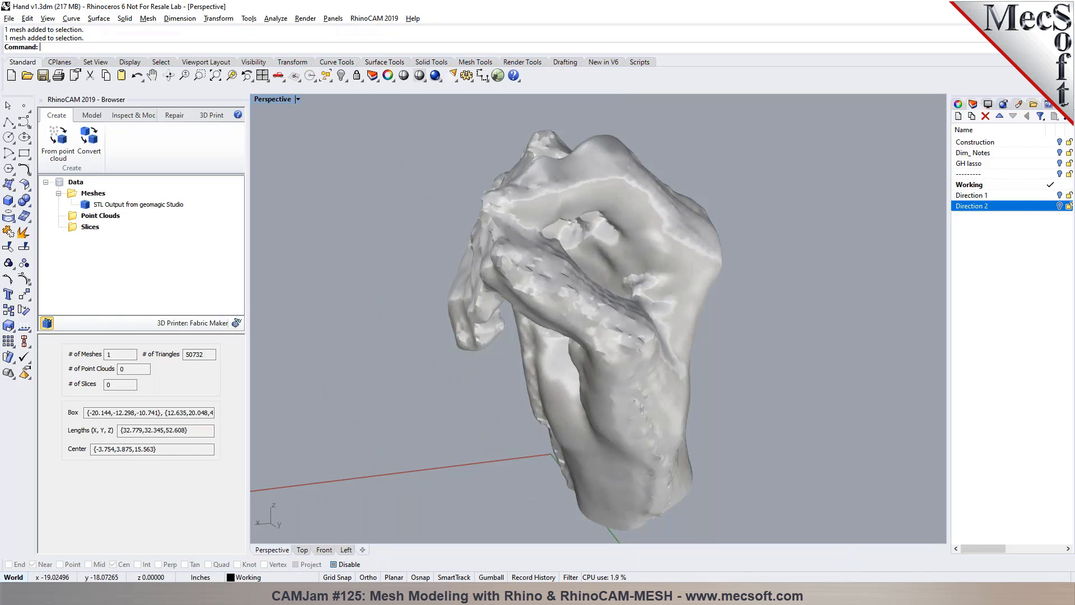
right_click_drag(577, 391, 792, 367)
scroll(665, 386, "down", 5)
scroll(590, 323, "up", 5)
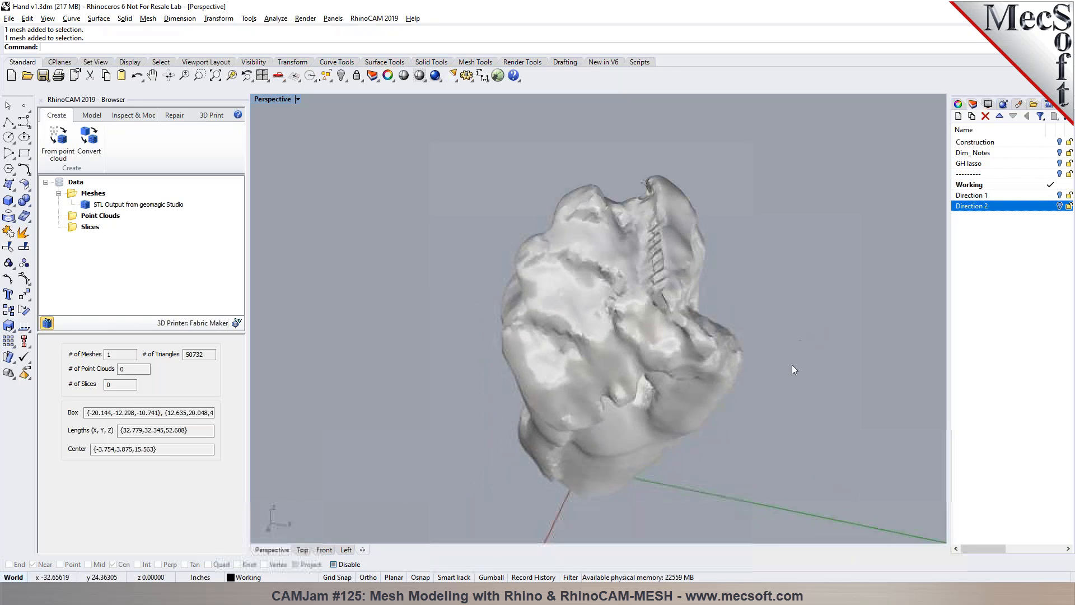
scroll(612, 275, "up", 3)
right_click_drag(613, 275, 743, 342)
scroll(556, 250, "down", 5)
scroll(503, 412, "up", 2)
right_click_drag(493, 336, 680, 252)
scroll(680, 254, "down", 2)
right_click_drag(487, 379, 532, 359)
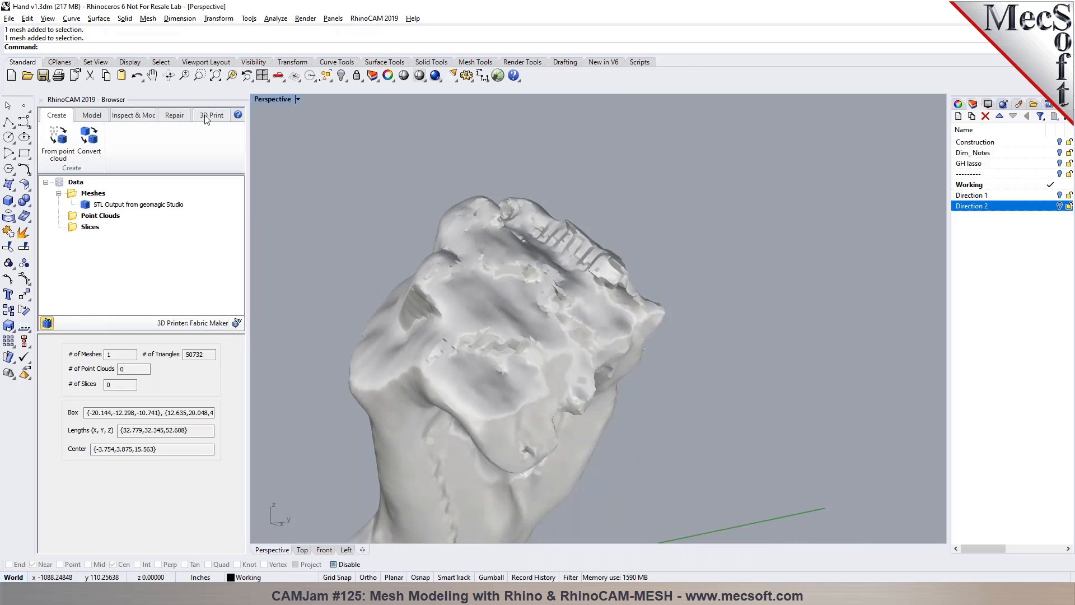
Step: Start the Diagnose mesh repair tool on the hand mesh
left_click(174, 116)
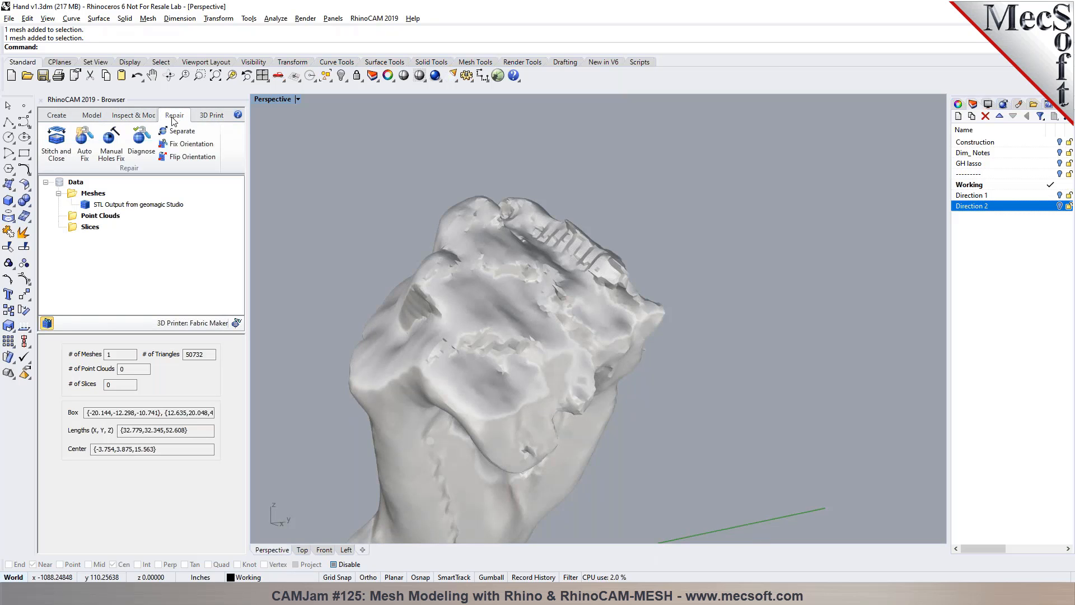
left_click(141, 143)
left_click(404, 303)
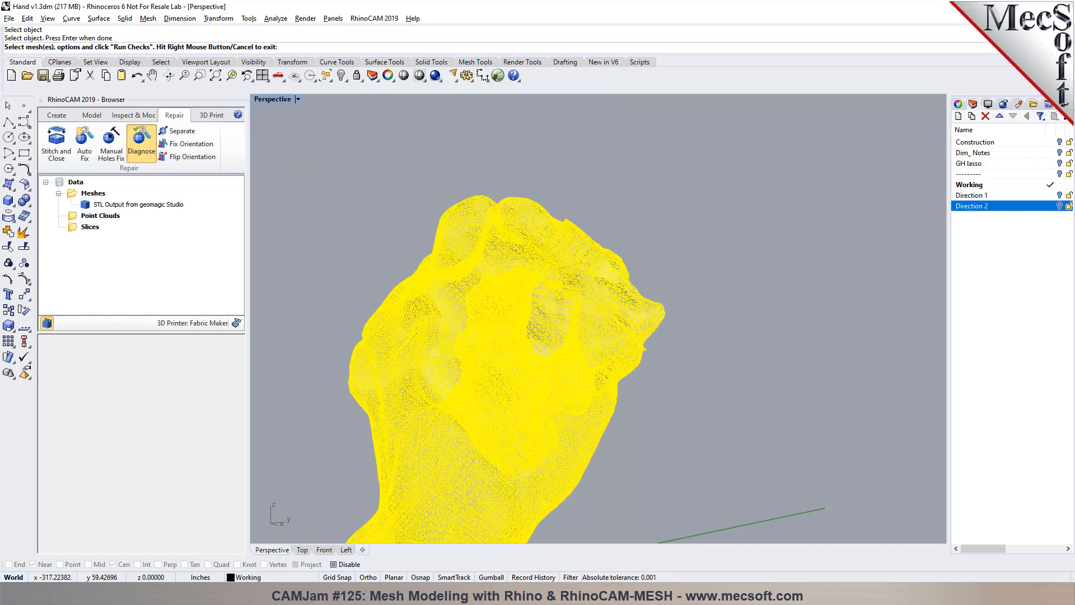
Step: Limit the diagnosis to Open Edges by disabling all other edge, triangle and vertex checks, and run the checks
left_click(73, 392)
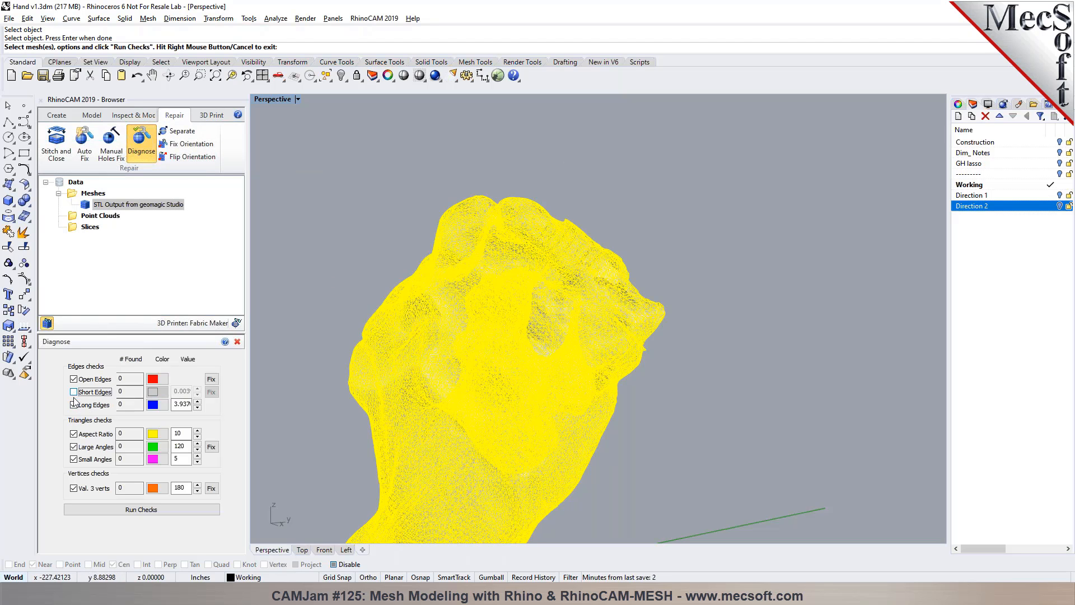
left_click(73, 405)
left_click(73, 434)
left_click(74, 447)
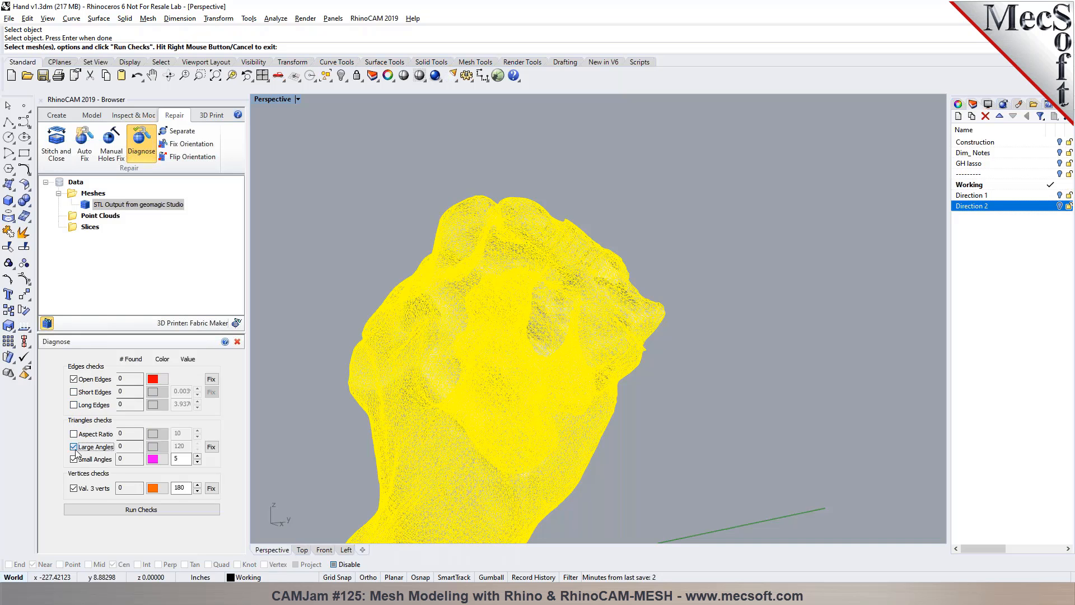
left_click(74, 460)
left_click(74, 488)
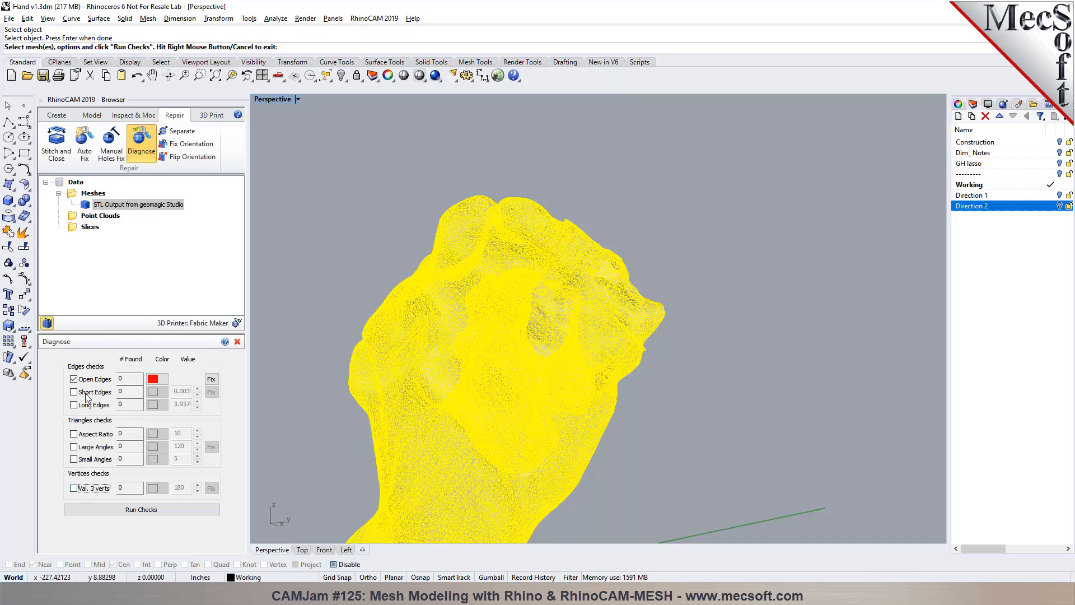
left_click(106, 511)
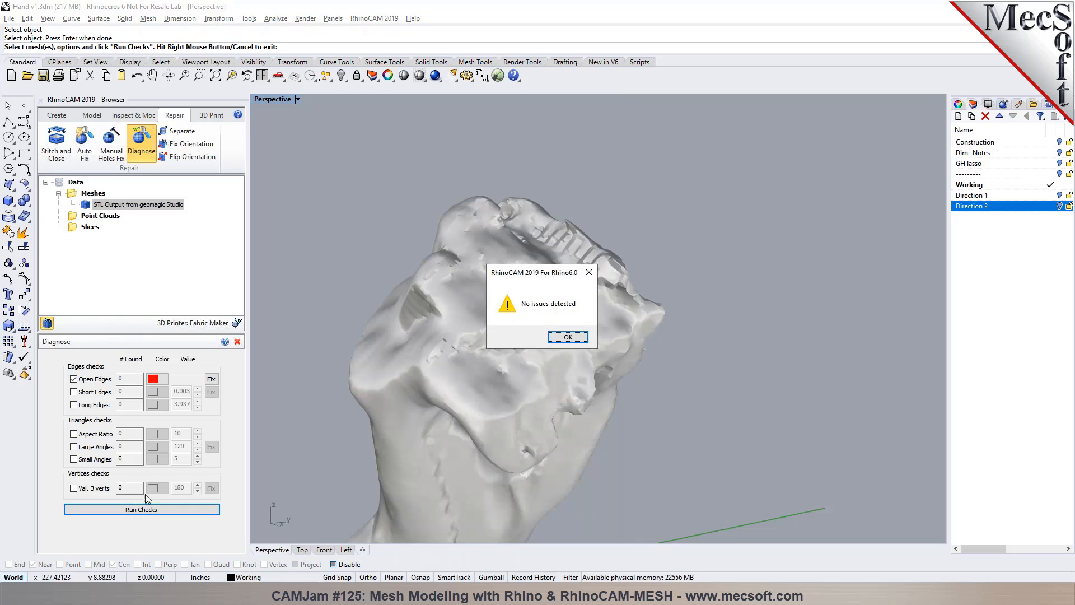
left_click(572, 339)
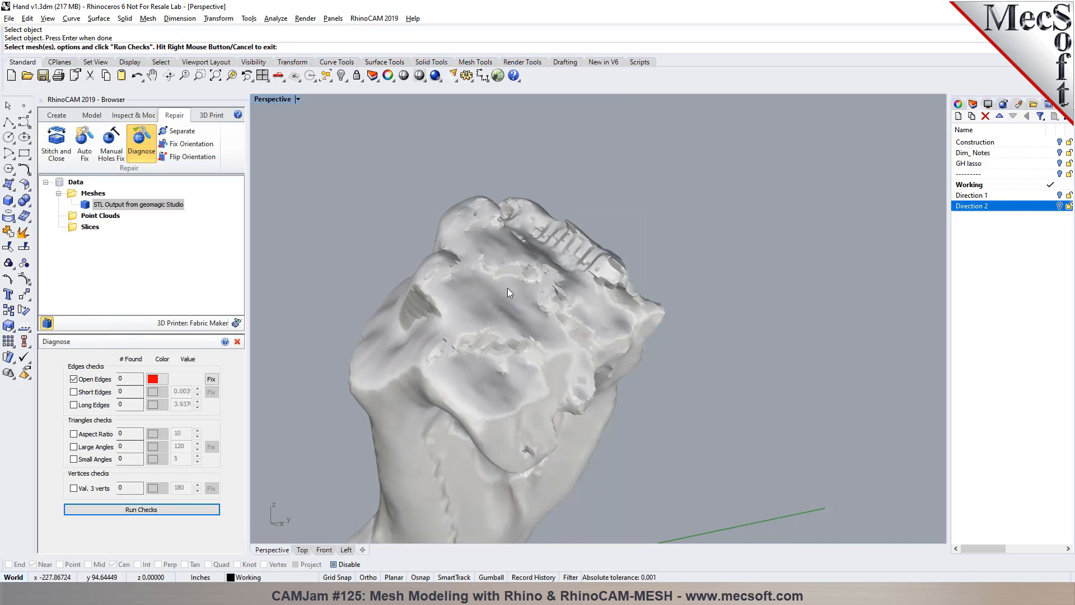
Step: Examine the checked hand mesh from several sides and close the Diagnose tool
scroll(508, 287, "up", 5)
right_click_drag(561, 315, 488, 358)
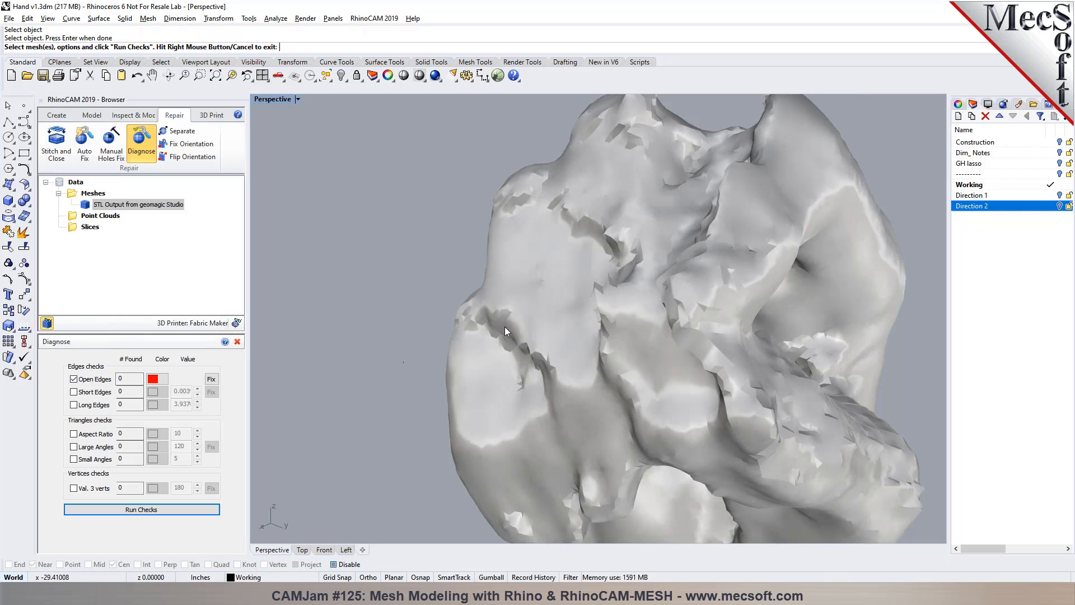
right_click_drag(526, 331, 597, 290)
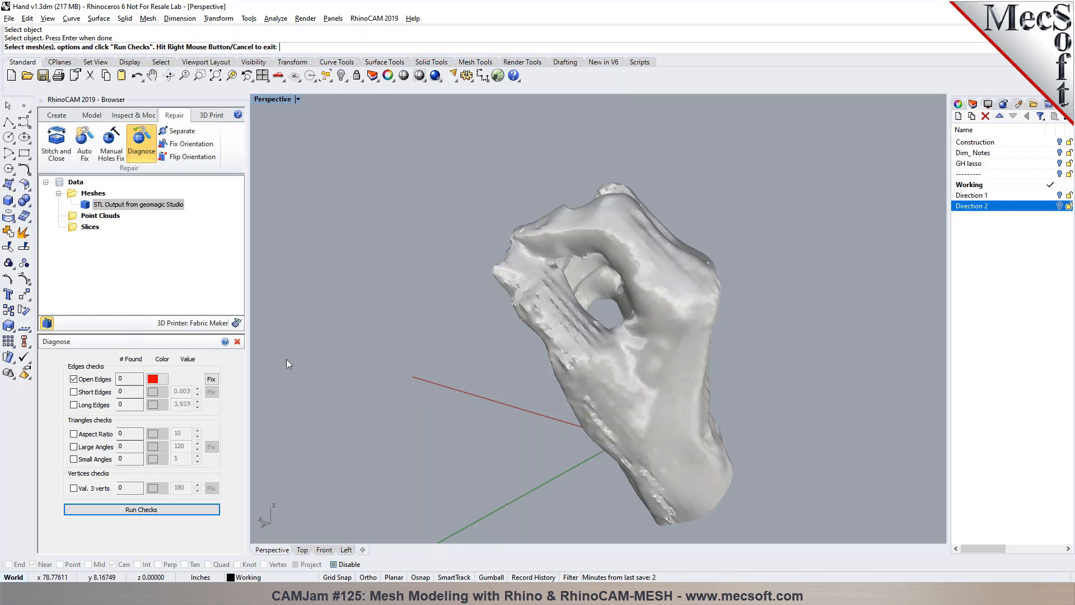
left_click(239, 343)
right_click_drag(617, 342, 488, 305)
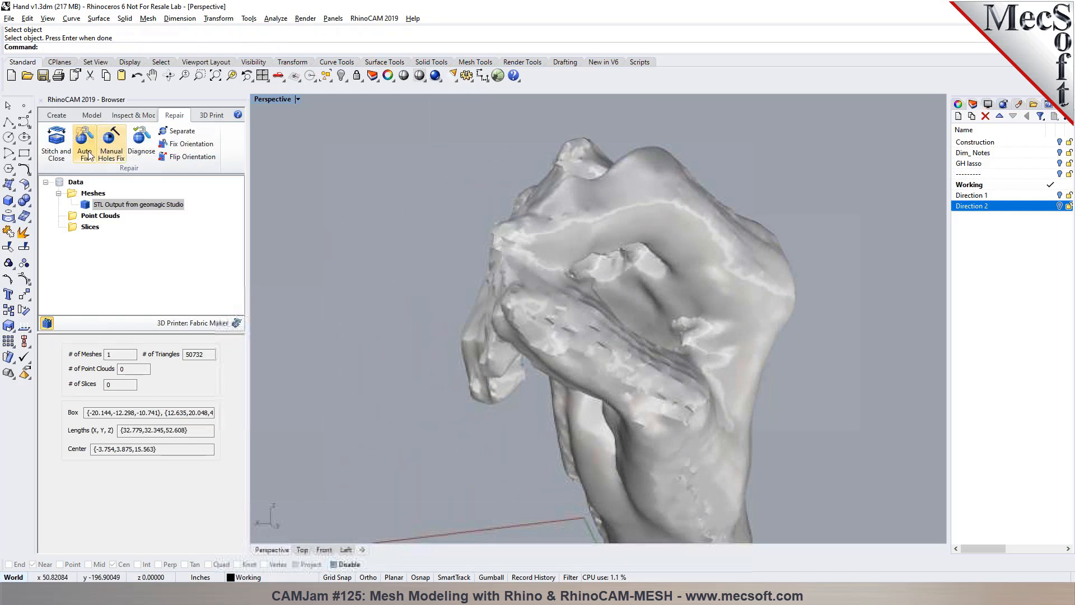
left_click(56, 115)
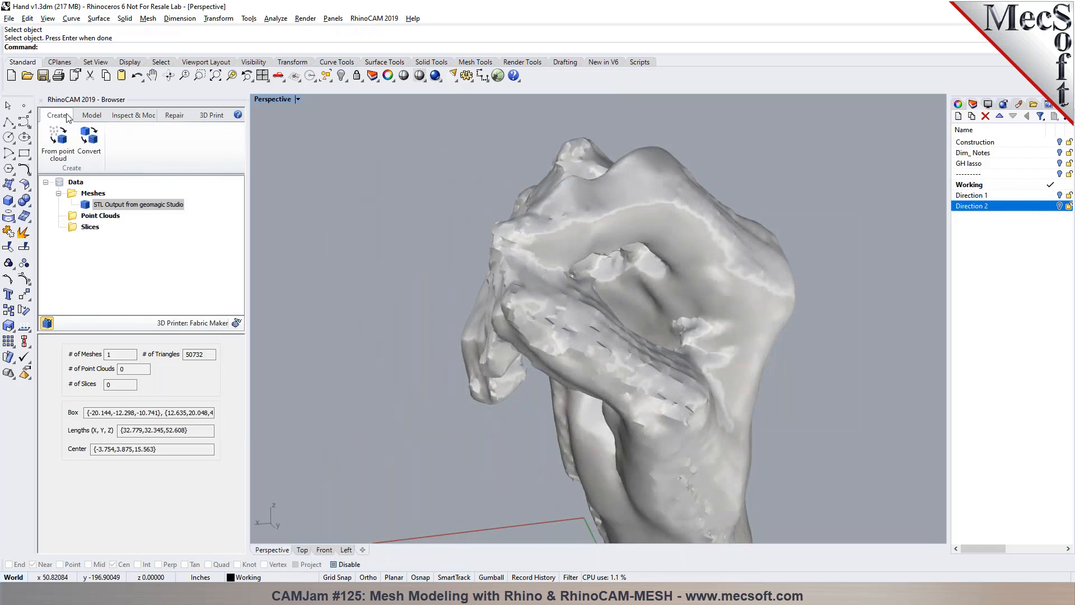
left_click(58, 147)
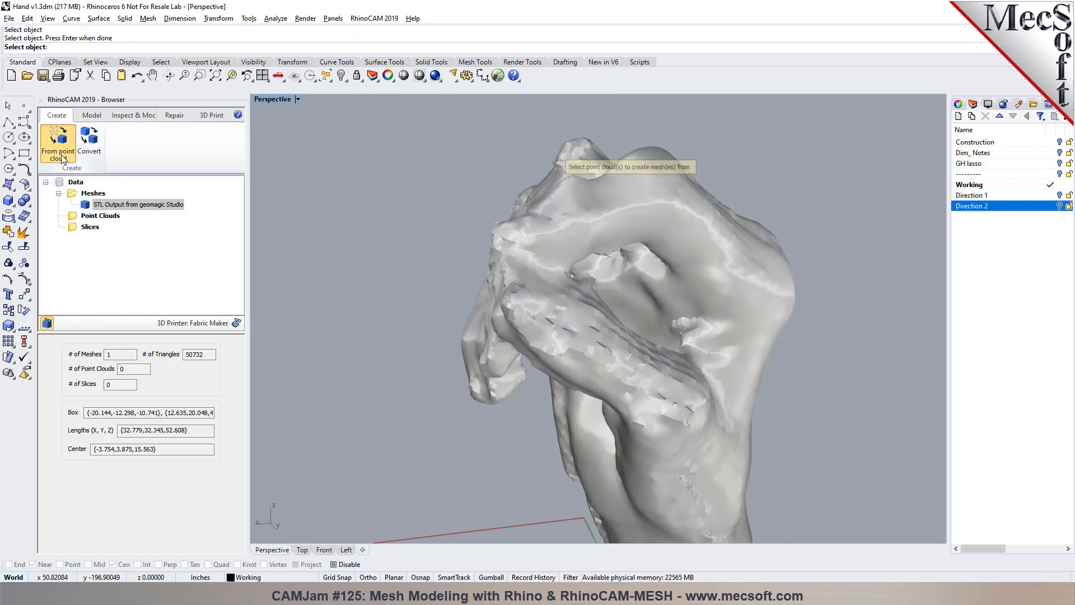
key("Escape")
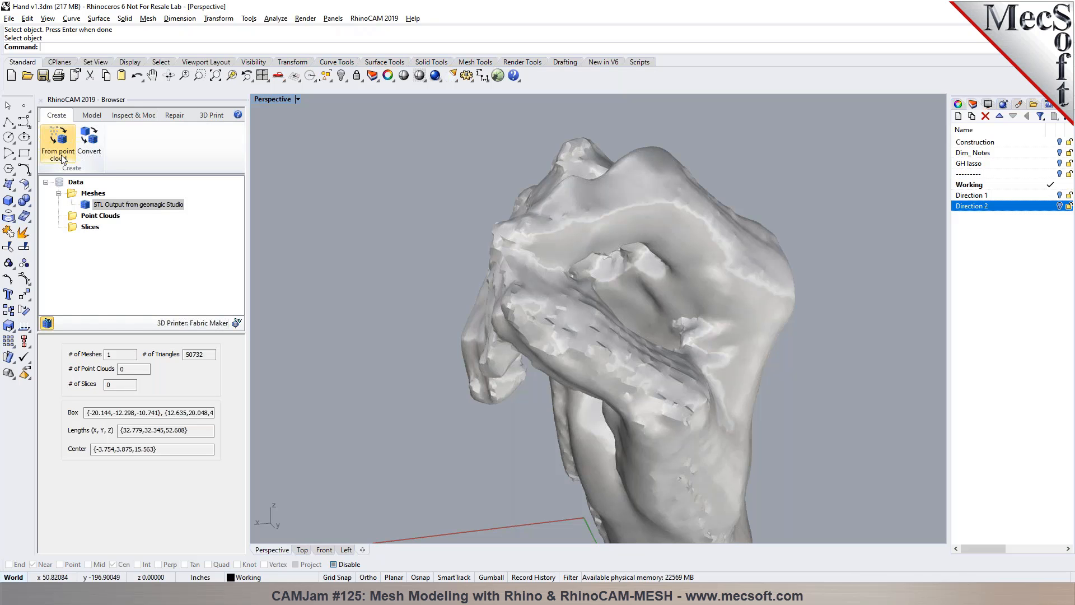
Step: Examine the ridged finger and rough palm areas of the hand mesh and review the mesh modelling and modification tools
right_click_drag(560, 269, 647, 243)
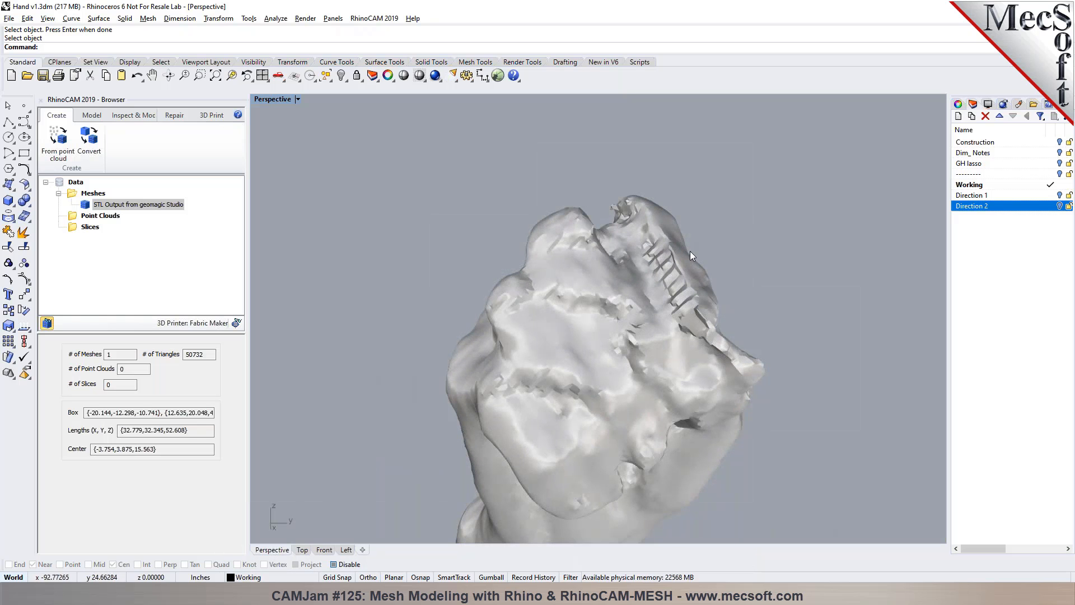
scroll(700, 250, "up", 2)
right_click_drag(700, 250, 720, 304)
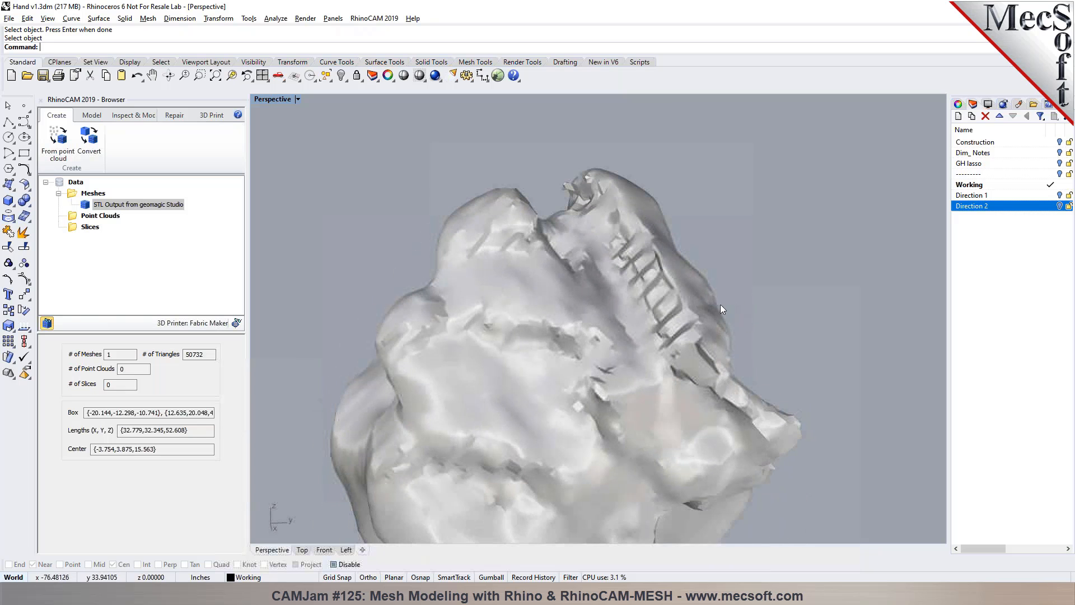
left_click(89, 116)
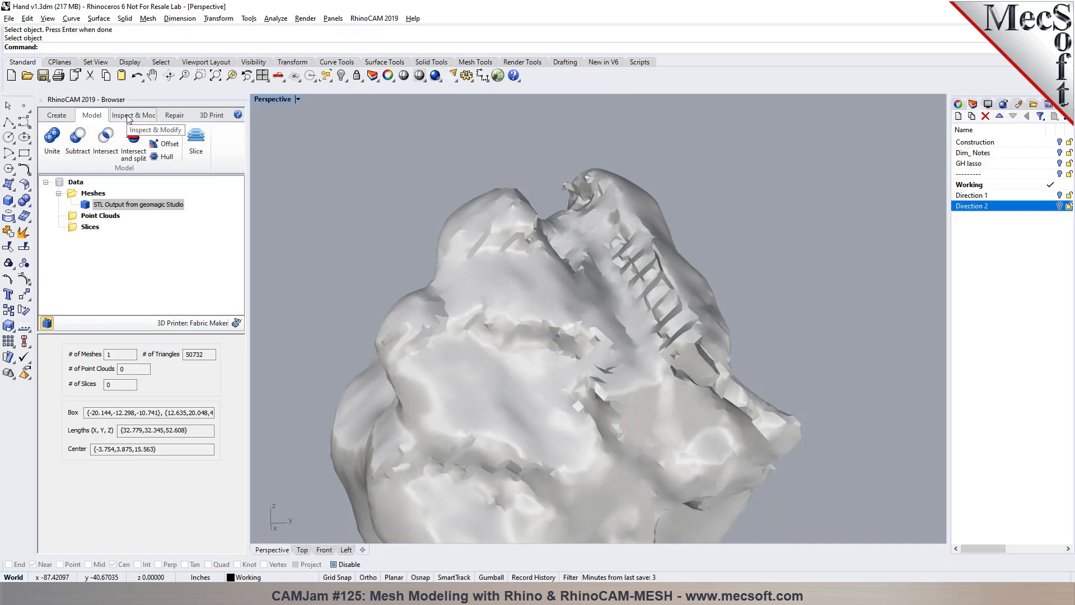
left_click(129, 116)
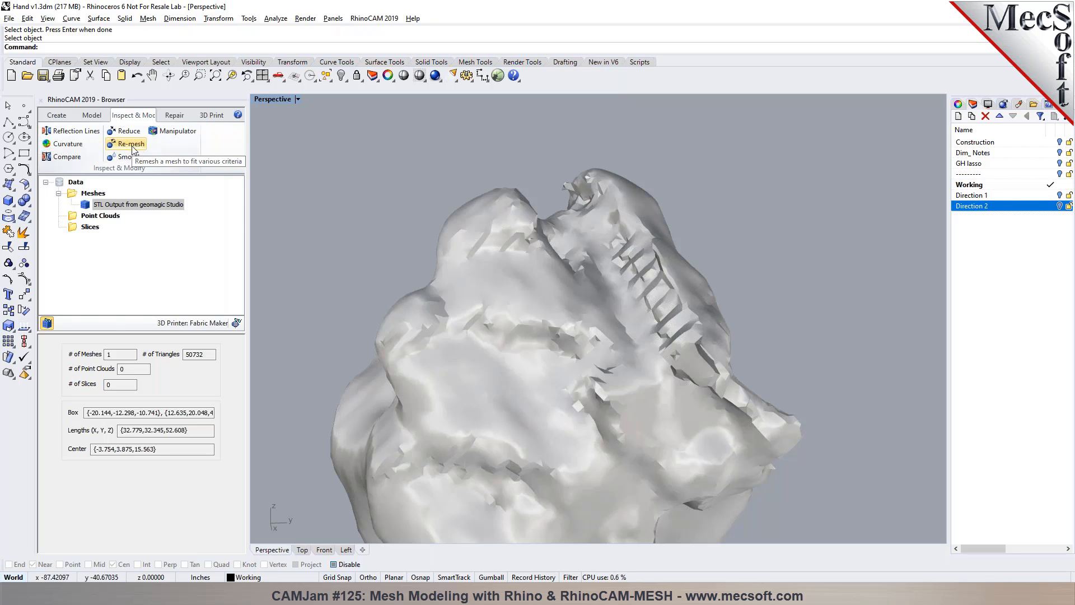
scroll(571, 225, "down", 4)
scroll(562, 264, "up", 4)
right_click_drag(561, 263, 564, 225)
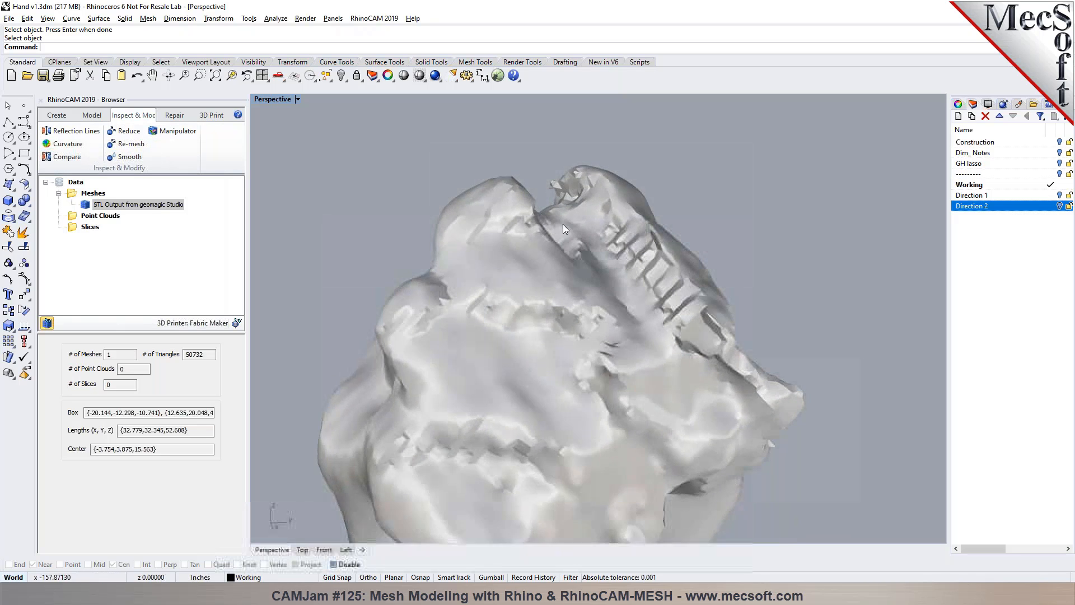
Step: Turn on mesh wires in the Perspective viewport's Shaded display settings
left_click(958, 104)
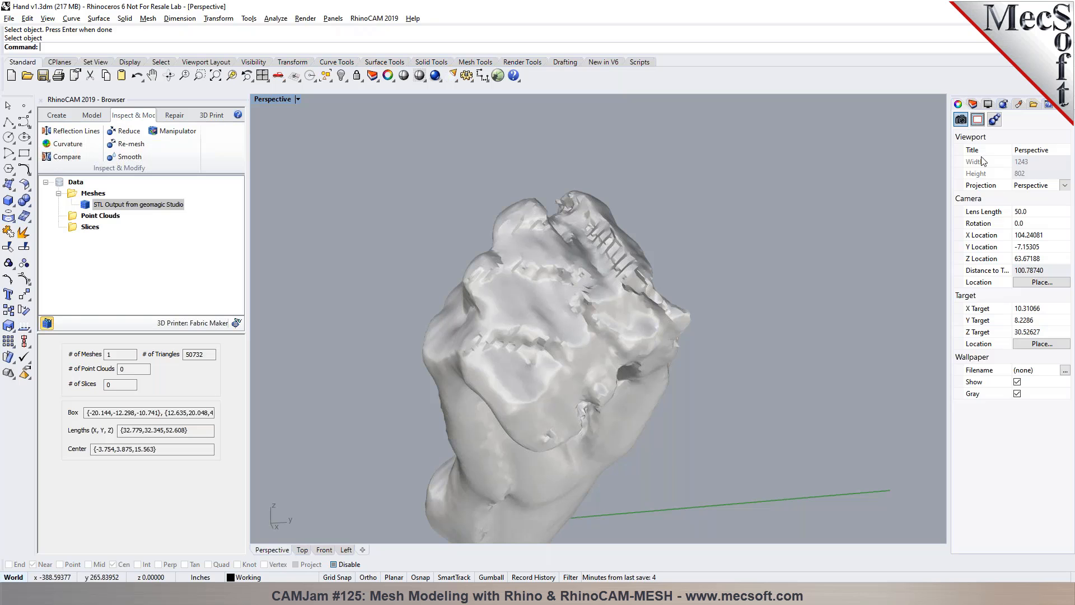
left_click(989, 105)
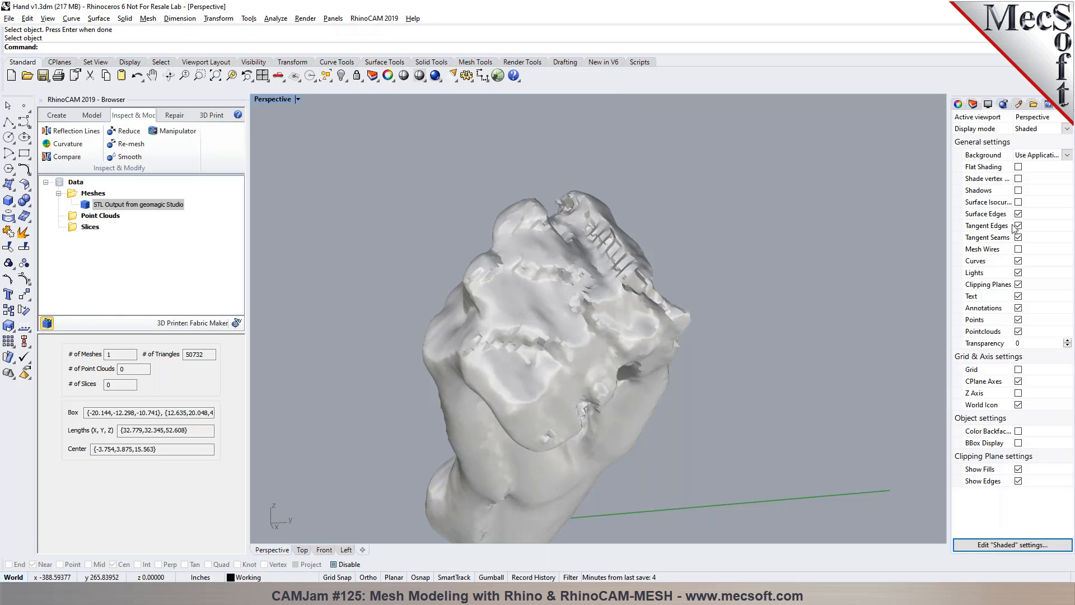
left_click(1020, 250)
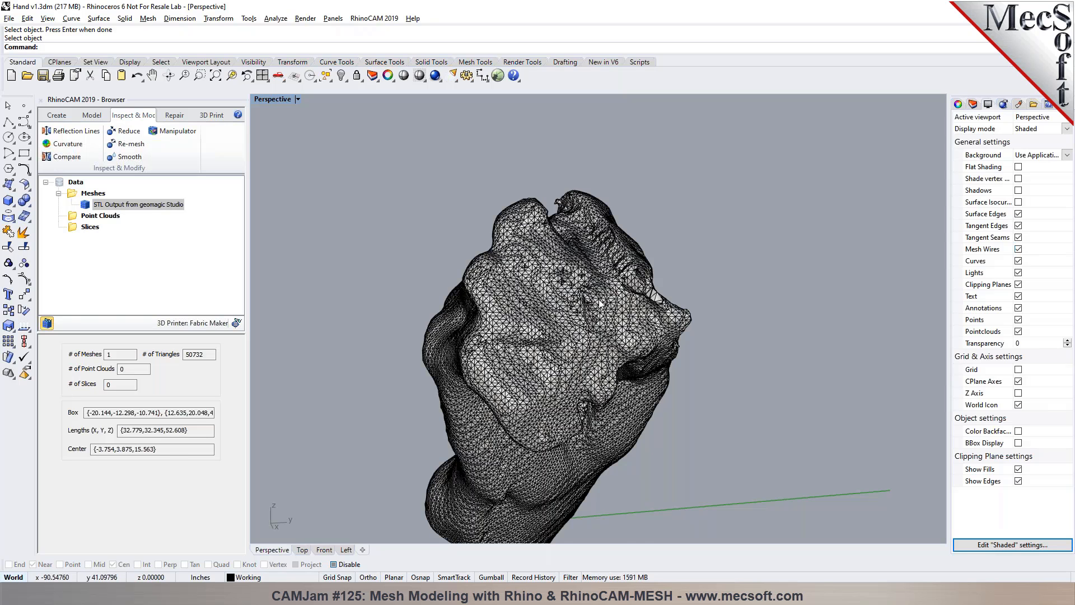
Step: Examine the triangle structure of the hand mesh close up, especially the folded facets on top of the raised finger area
scroll(527, 299, "up", 4)
scroll(526, 299, "up", 5)
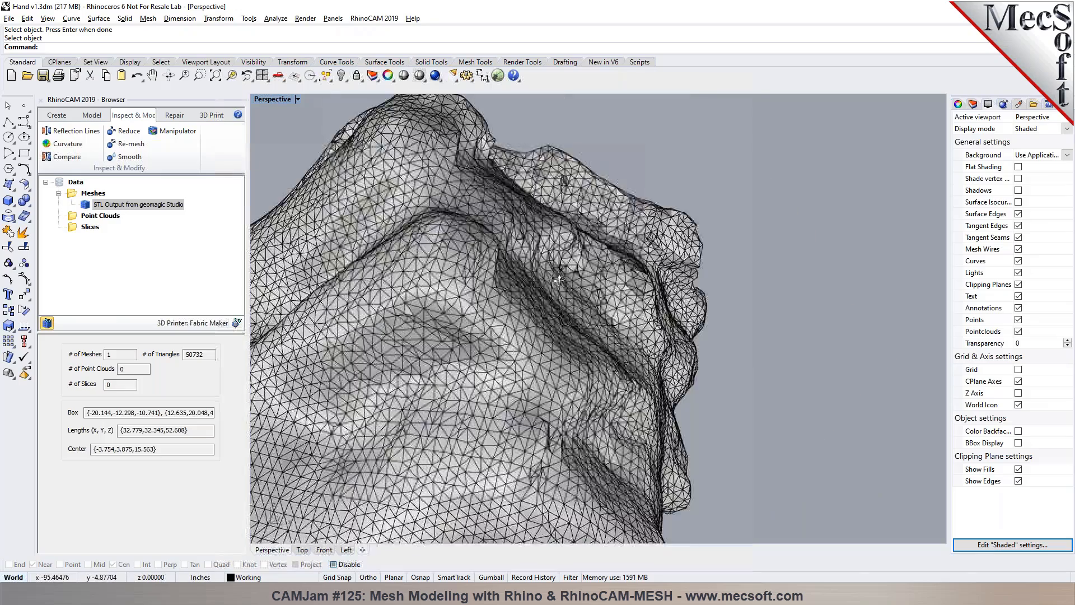
right_click_drag(541, 311, 462, 213)
scroll(552, 208, "down", 4)
scroll(492, 253, "up", 4)
right_click_drag(492, 257, 419, 252)
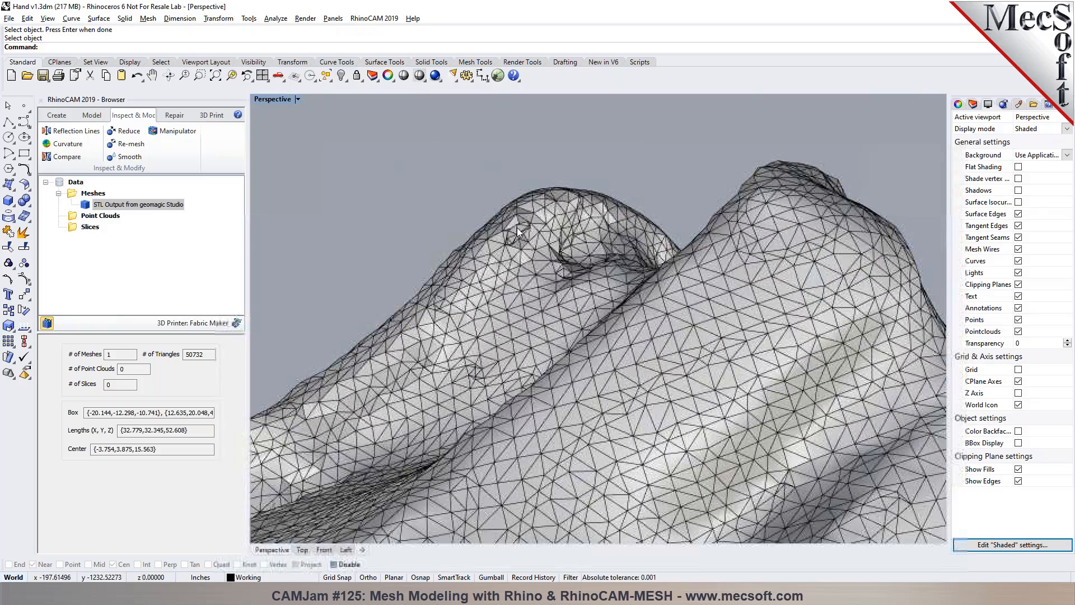
scroll(518, 230, "up", 5)
right_click_drag(521, 246, 503, 217)
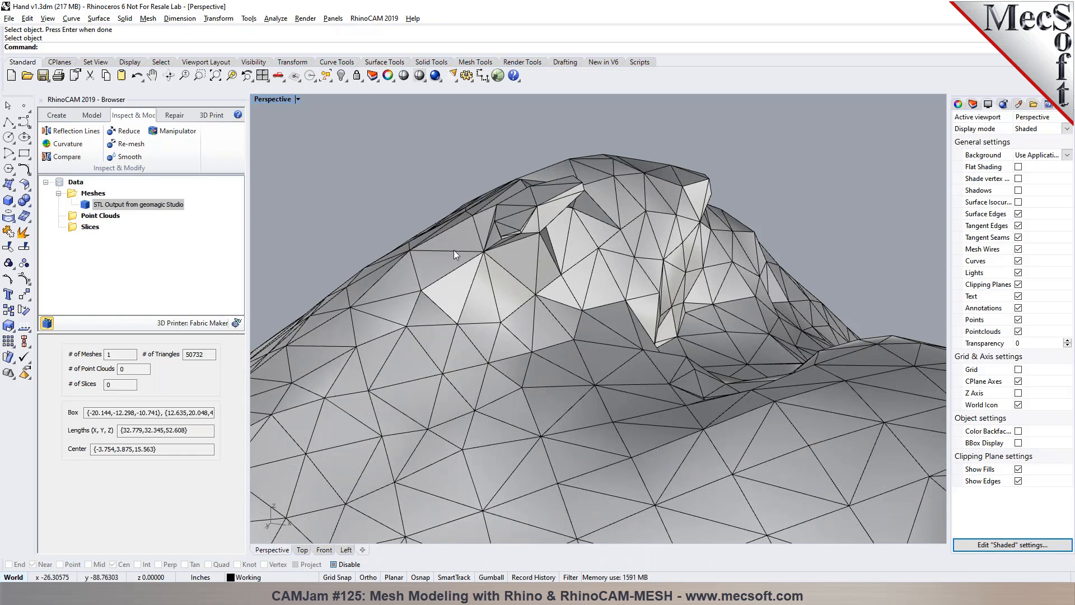
Step: Start the Smooth mesh tool on the hand mesh
left_click(128, 158)
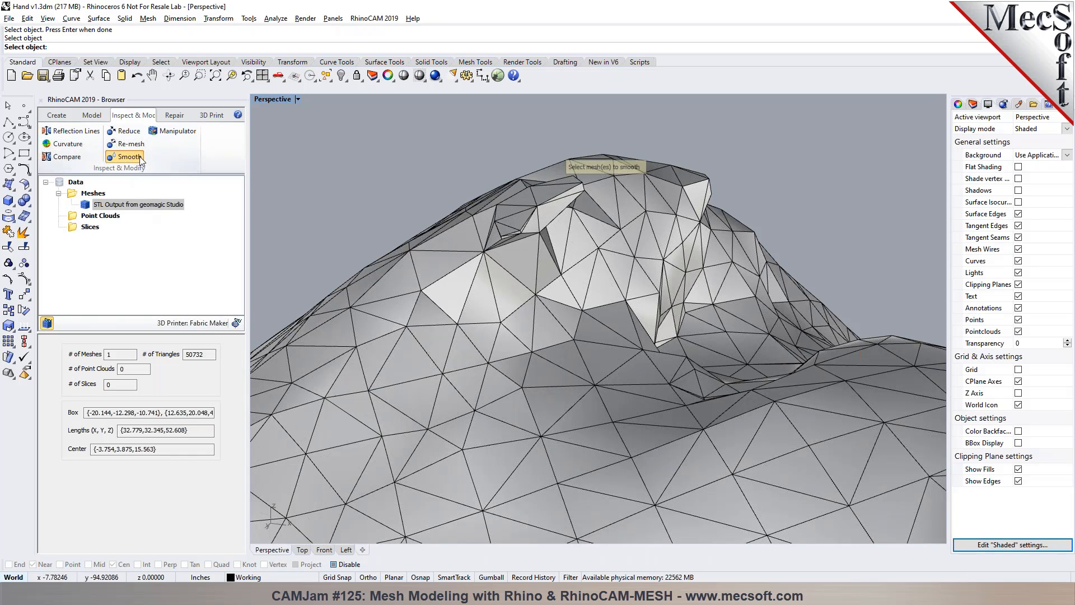
left_click(502, 283)
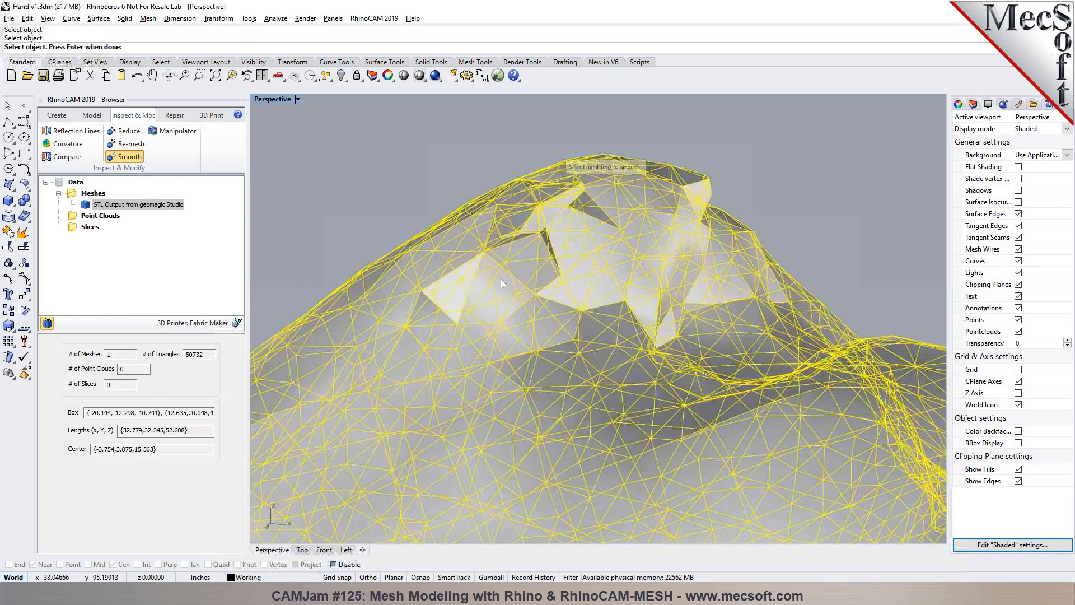
key("Return")
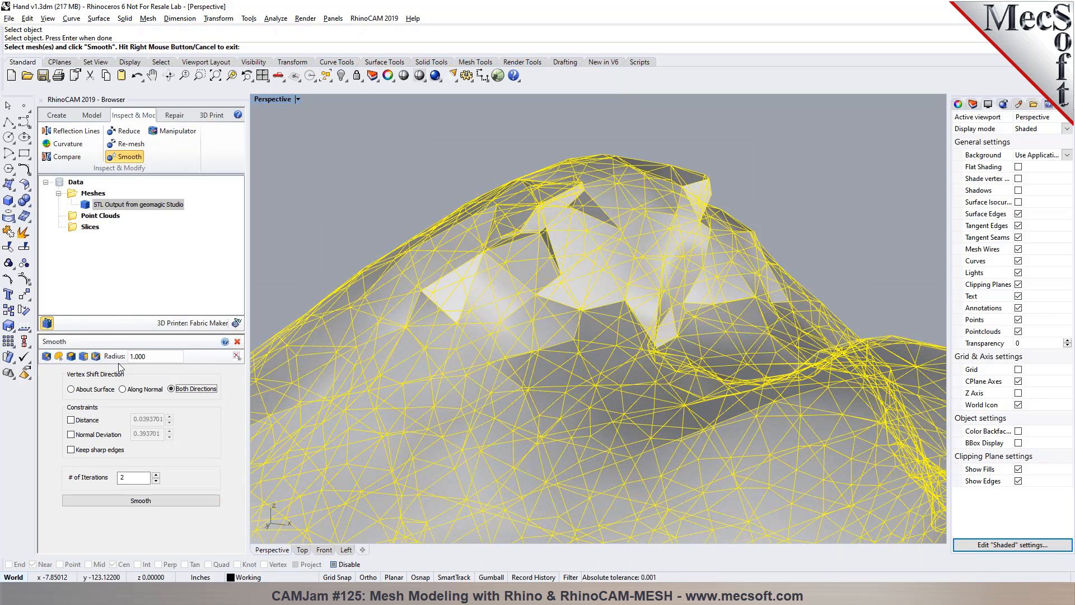
mouse_move(522, 247)
right_mouse_down()
mouse_move(456, 255)
mouse_move(535, 244)
mouse_move(522, 248)
right_mouse_up()
left_click(125, 158)
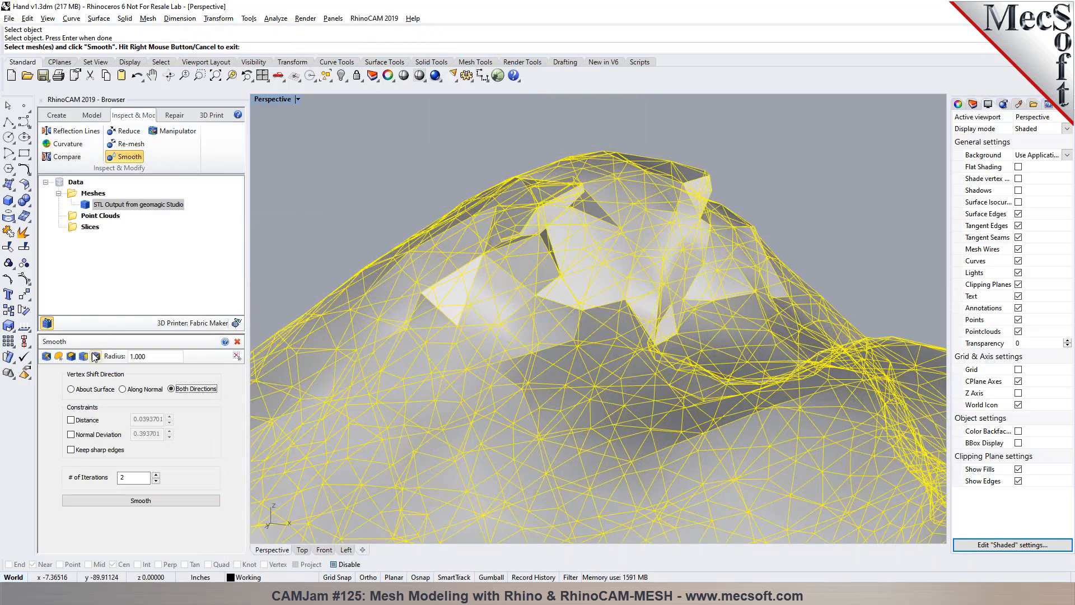
Step: Brush-select the jagged triangles around the folds on top of the finger and smooth them with 3 iterations
left_click(96, 357)
left_click_drag(542, 213, 497, 235)
mouse_move(496, 234)
right_mouse_down()
mouse_move(378, 273)
mouse_move(536, 292)
right_mouse_up()
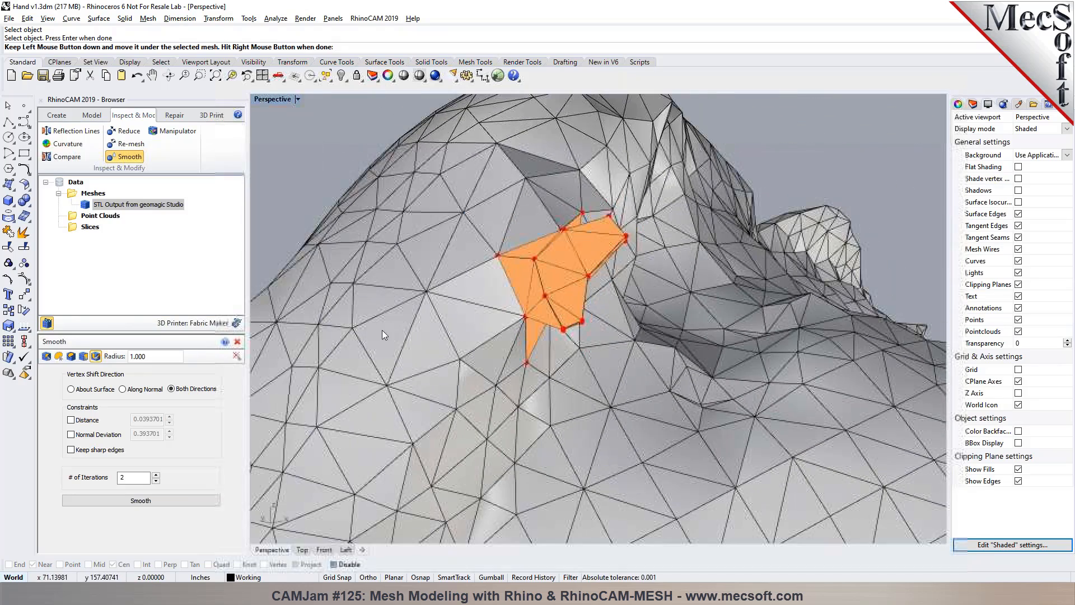
mouse_move(543, 225)
left_mouse_down()
mouse_move(482, 254)
mouse_move(497, 290)
mouse_move(448, 211)
mouse_move(456, 197)
mouse_move(545, 239)
left_mouse_up()
mouse_move(546, 239)
right_mouse_down()
mouse_move(489, 231)
mouse_move(499, 233)
right_mouse_up()
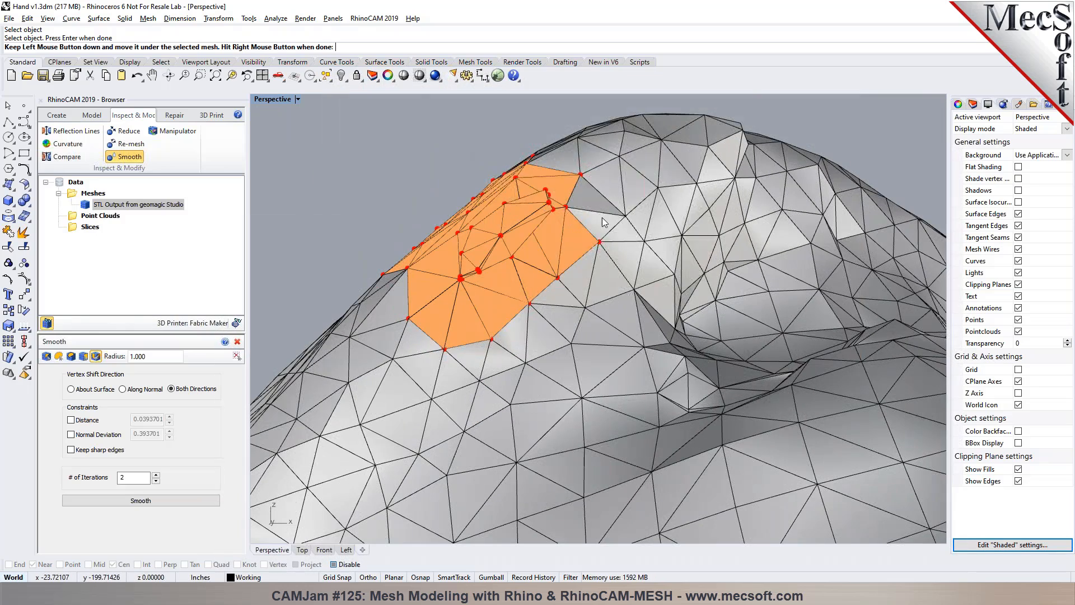
left_click_drag(602, 217, 584, 267)
mouse_move(576, 326)
left_mouse_down()
mouse_move(529, 345)
mouse_move(640, 307)
mouse_move(559, 303)
left_mouse_up()
mouse_move(552, 304)
right_mouse_down()
mouse_move(579, 348)
mouse_move(595, 320)
mouse_move(548, 284)
right_mouse_up()
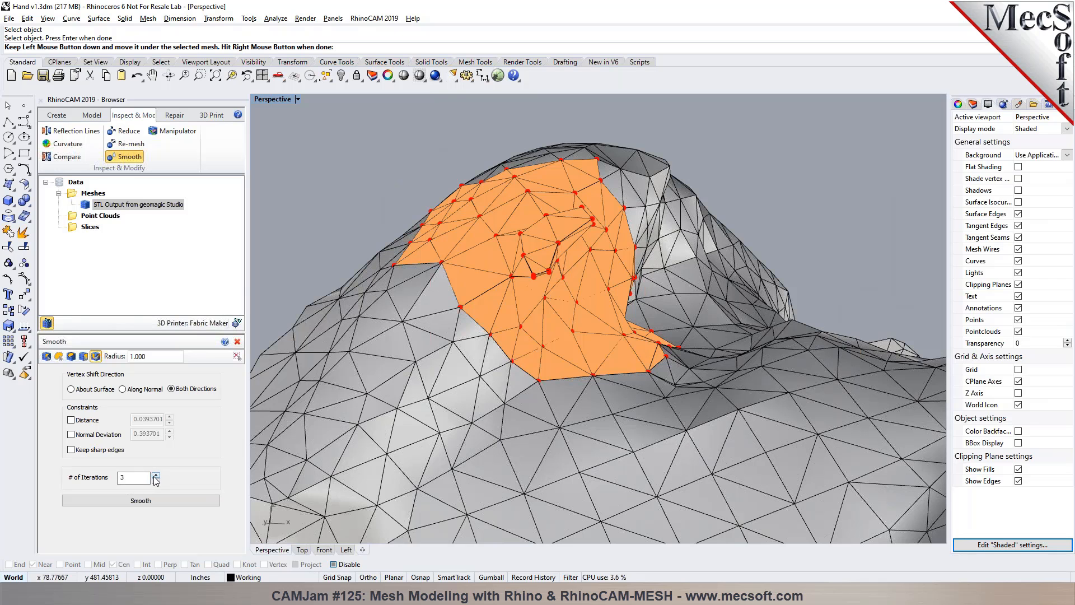
left_click(147, 499)
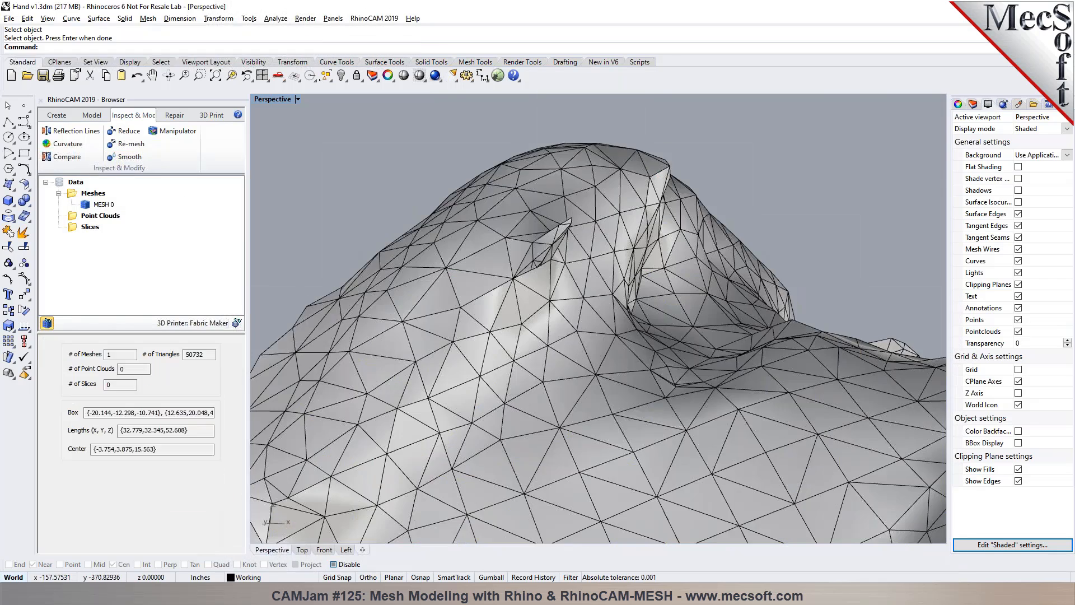
Step: Examine the smoothed finger area from several angles for triangles that are still folded over
right_click_drag(495, 268, 463, 296)
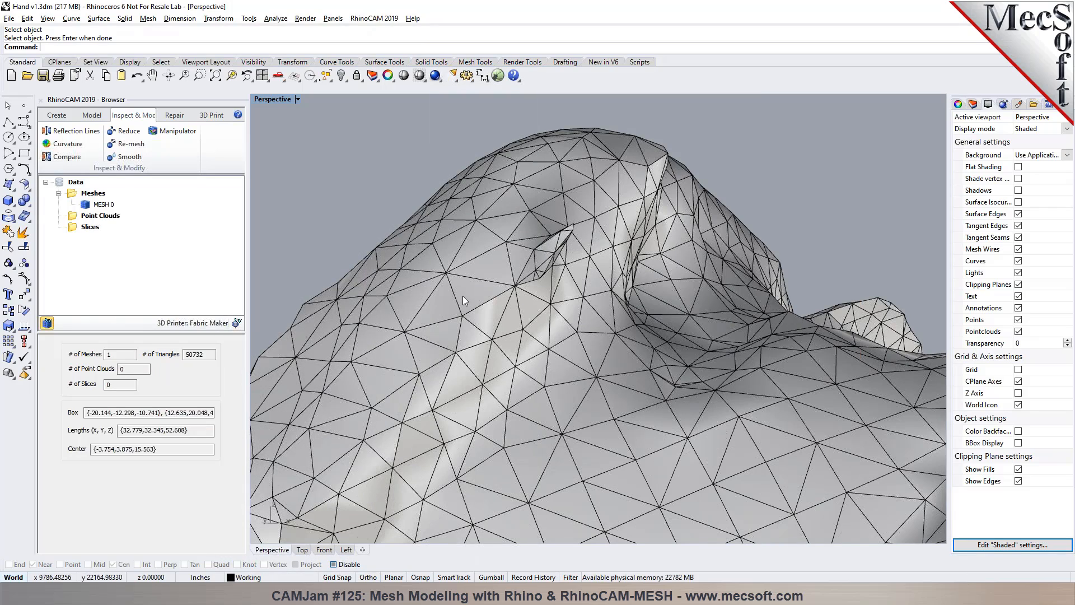
right_click_drag(483, 295, 525, 267)
scroll(560, 285, "up", 5)
scroll(441, 297, "up", 3)
mouse_move(502, 313)
right_mouse_down()
mouse_move(480, 284)
mouse_move(585, 244)
mouse_move(610, 258)
mouse_move(621, 292)
mouse_move(512, 313)
right_mouse_up()
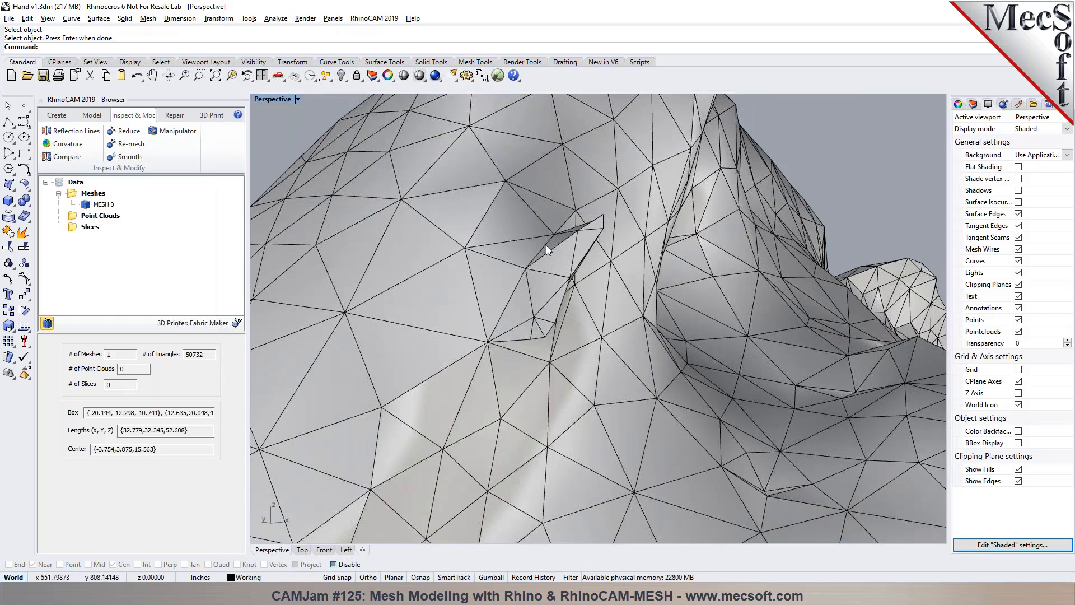
right_click_drag(553, 271, 510, 222)
scroll(501, 266, "down", 3)
mouse_move(498, 276)
right_mouse_down()
mouse_move(514, 271)
mouse_move(508, 290)
right_mouse_up()
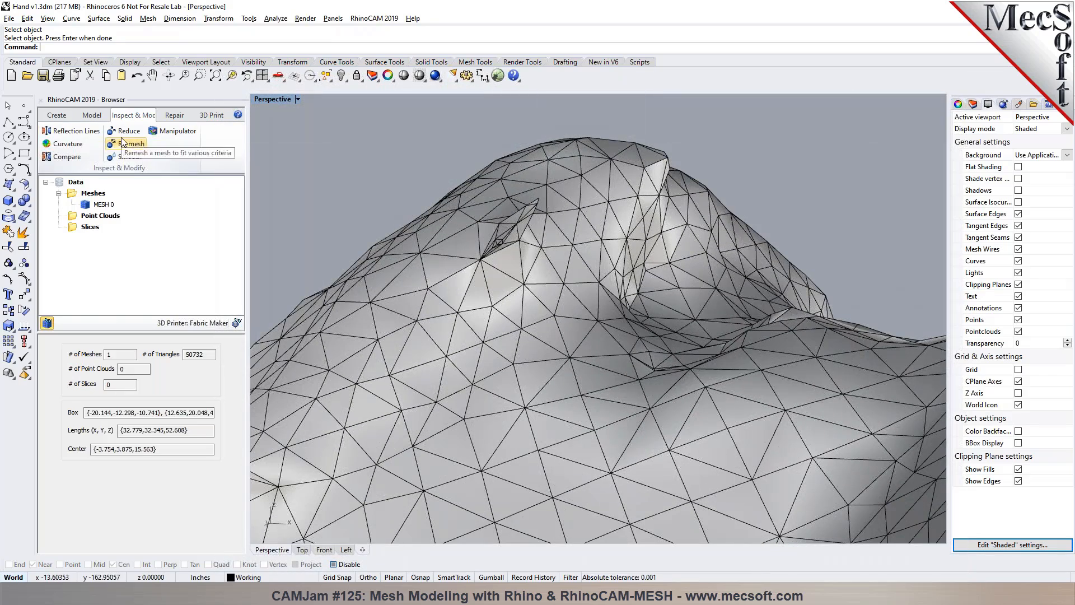
left_click(93, 116)
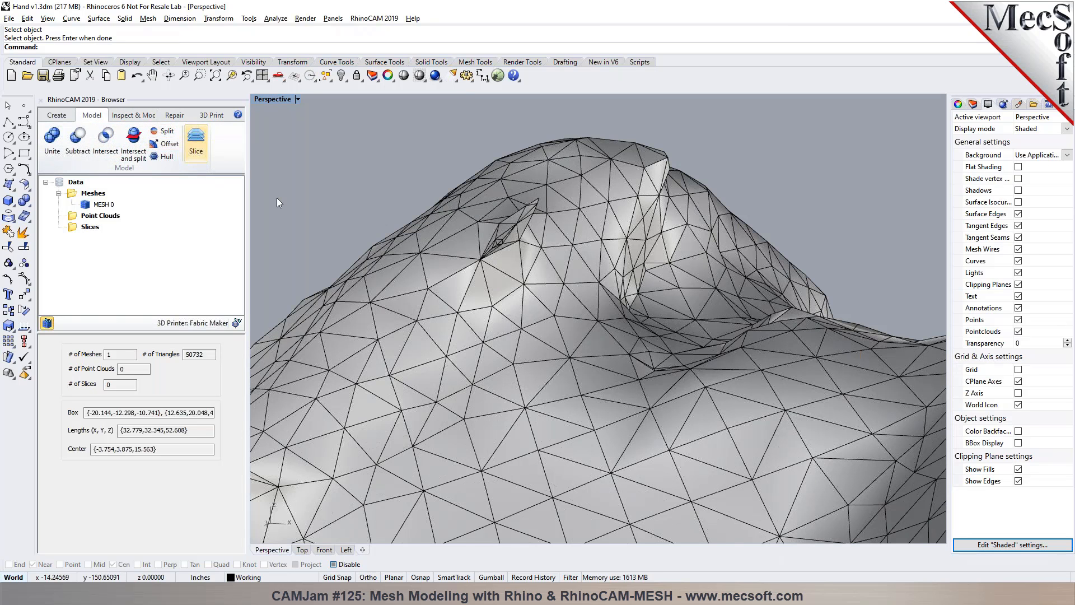
right_click_drag(448, 220, 514, 234)
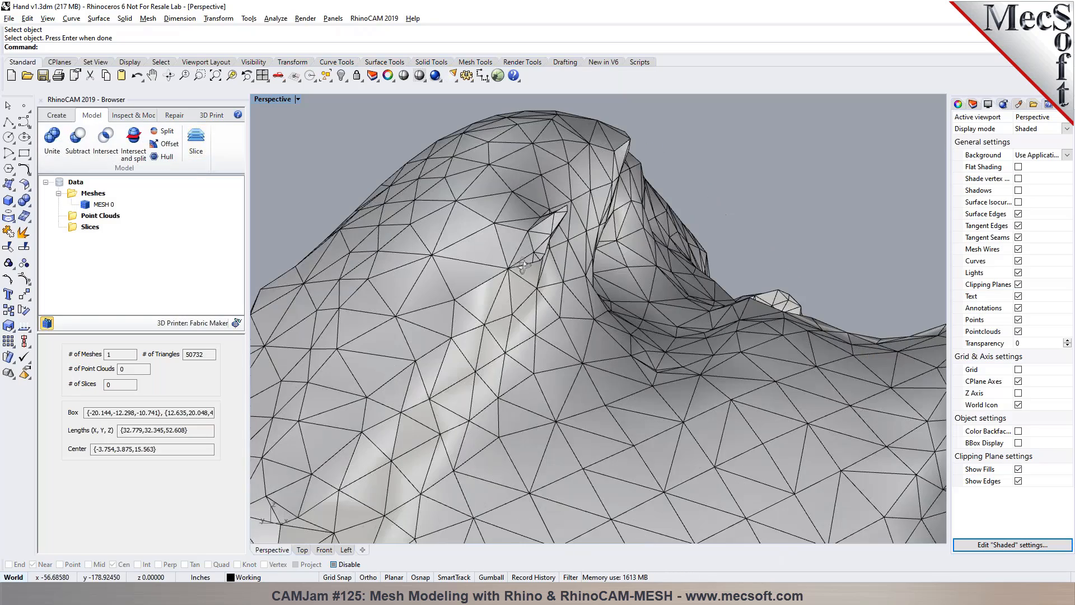
scroll(514, 233, "up", 1)
scroll(514, 234, "up", 4)
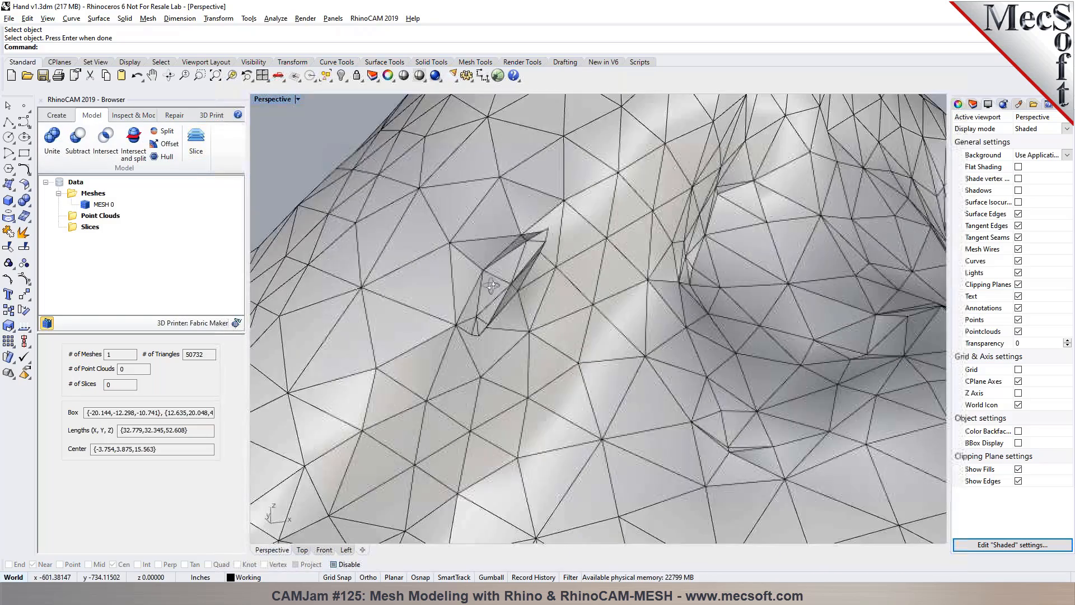
right_click_drag(492, 286, 580, 268)
right_click_drag(505, 257, 511, 244)
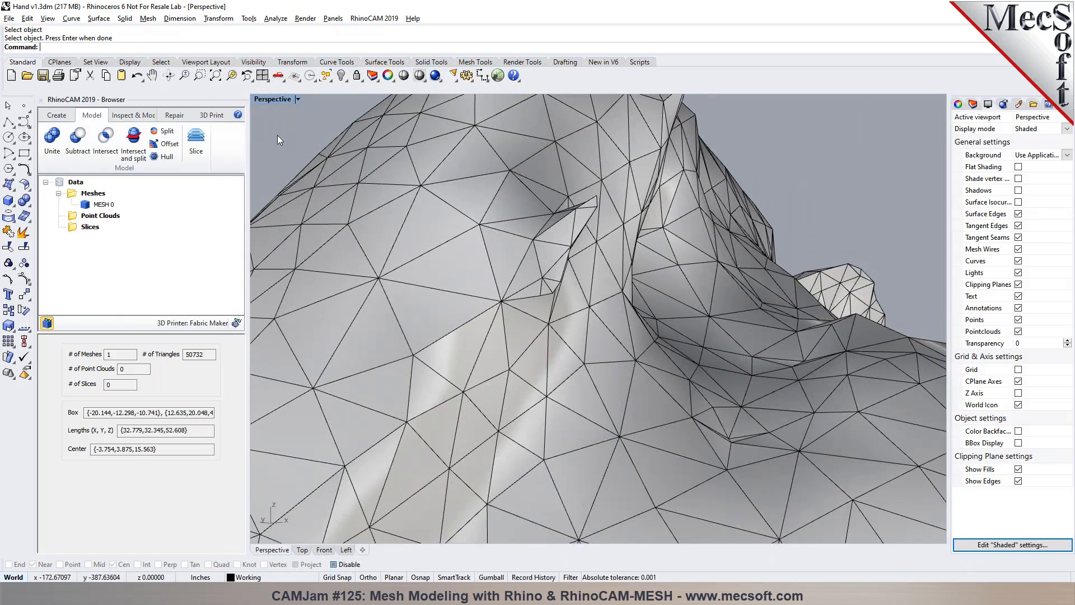
type("Sphere")
key("Return")
type("MeshSplit")
key("Return")
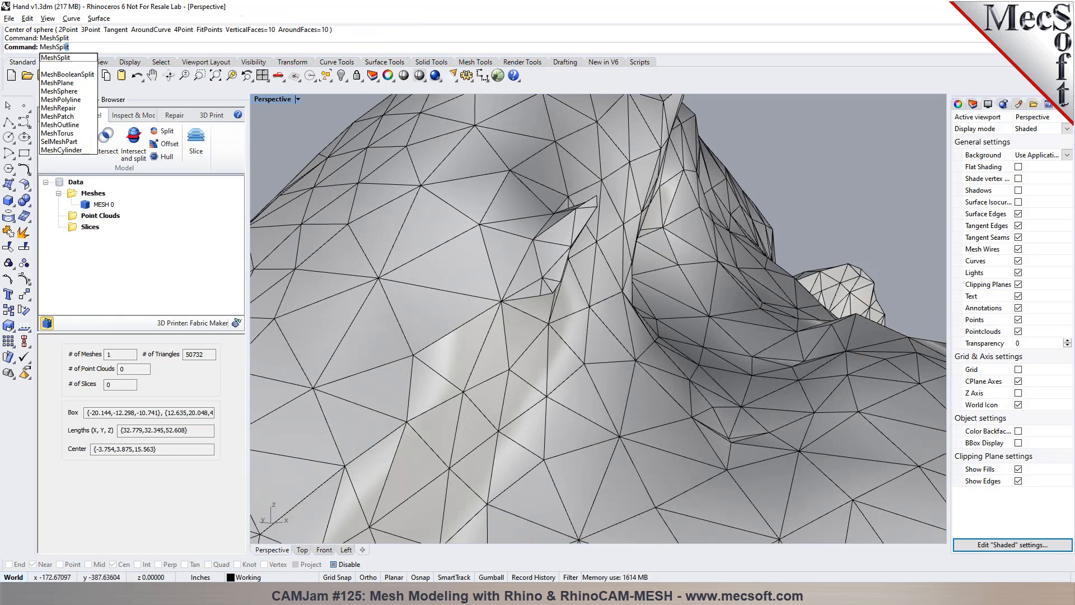
left_click(467, 221)
key("Return")
scroll(462, 224, "up", 3)
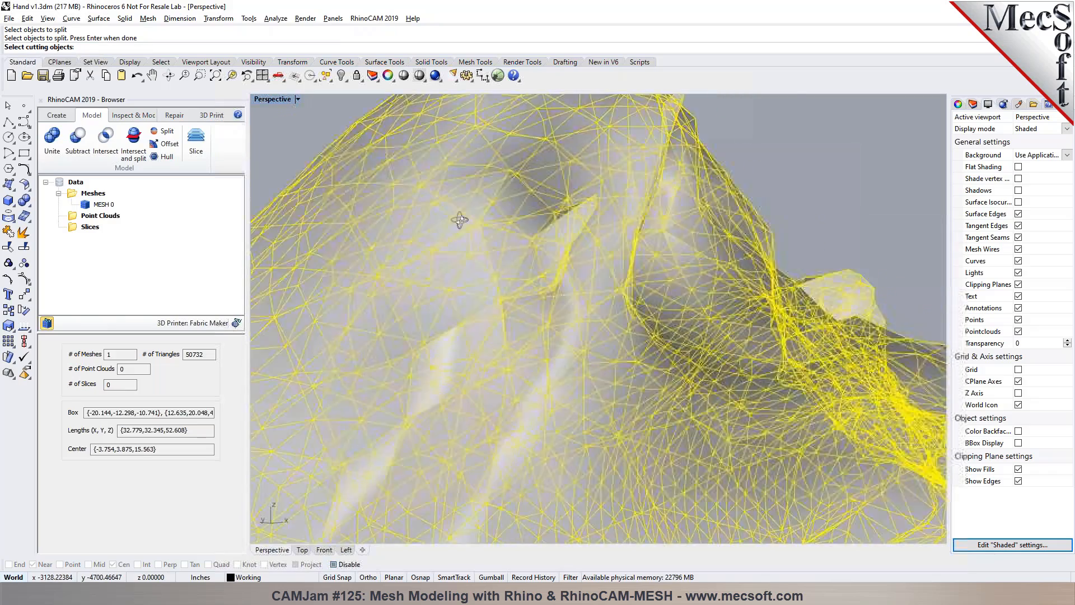
key("Escape")
scroll(524, 306, "up", 5)
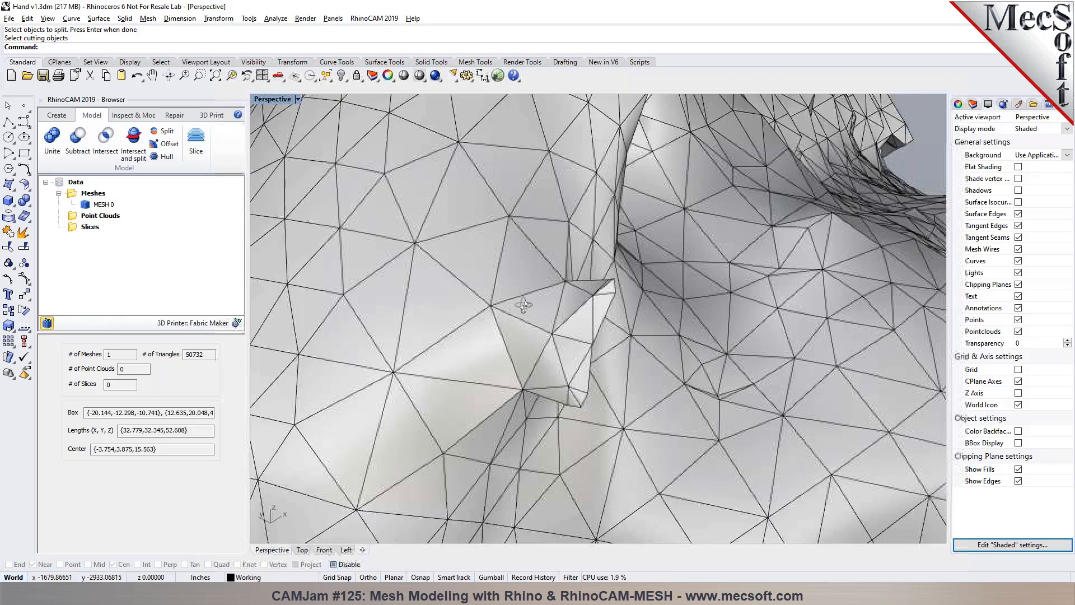
Step: Start Delete Mesh Faces and pick the visible folded facets of the spike sticking out on top of the finger
scroll(524, 305, "down", 3)
left_click(580, 292)
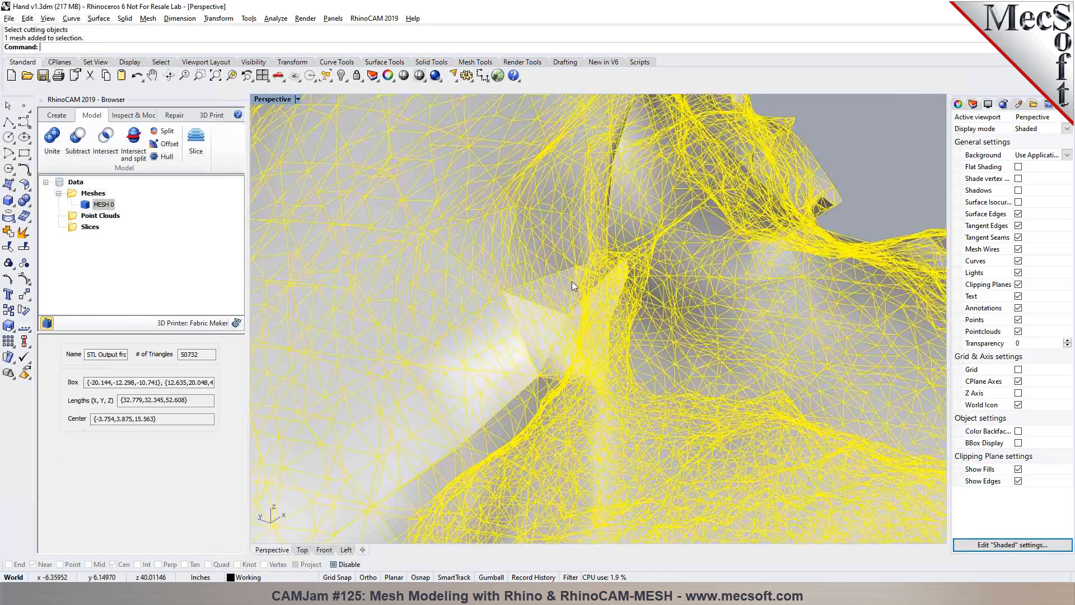
right_click_drag(572, 282, 454, 225)
left_click(453, 225)
mouse_move(722, 321)
right_mouse_down()
mouse_move(694, 320)
mouse_move(690, 304)
mouse_move(709, 308)
right_mouse_up()
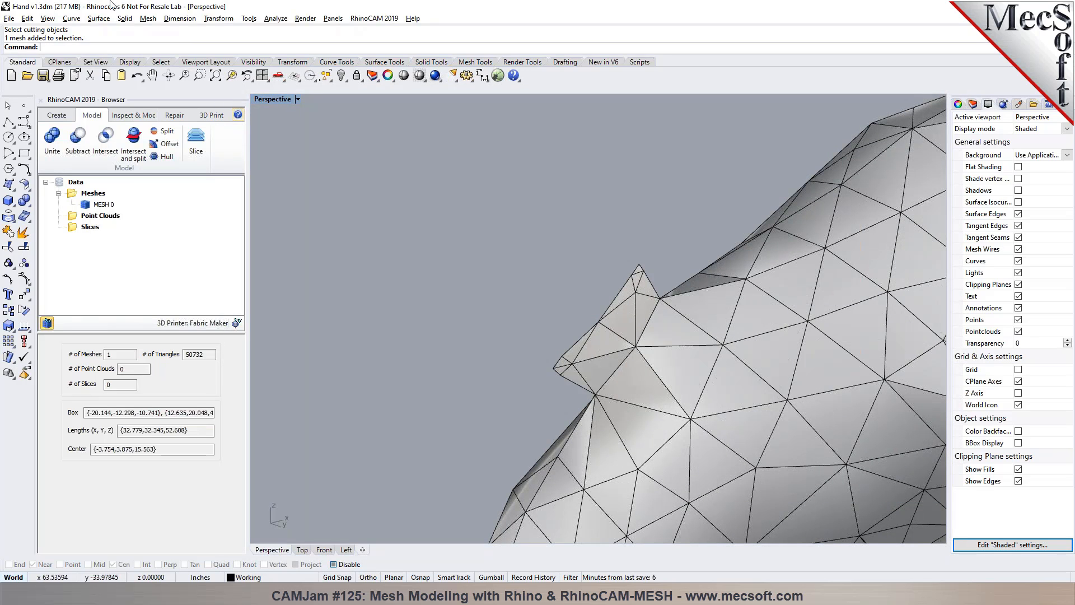
left_click(149, 20)
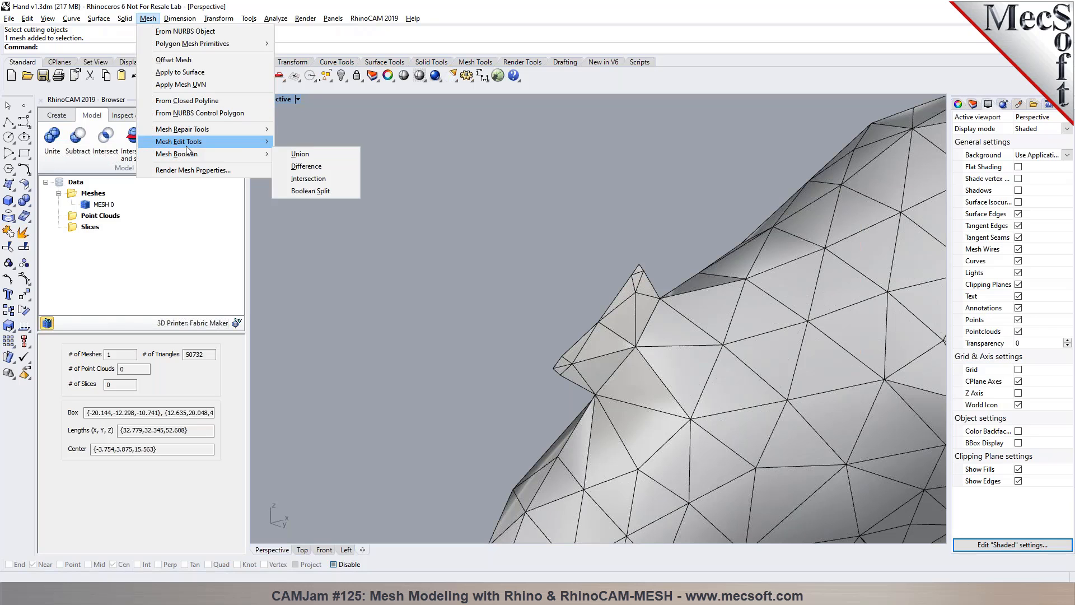
mouse_move(189, 143)
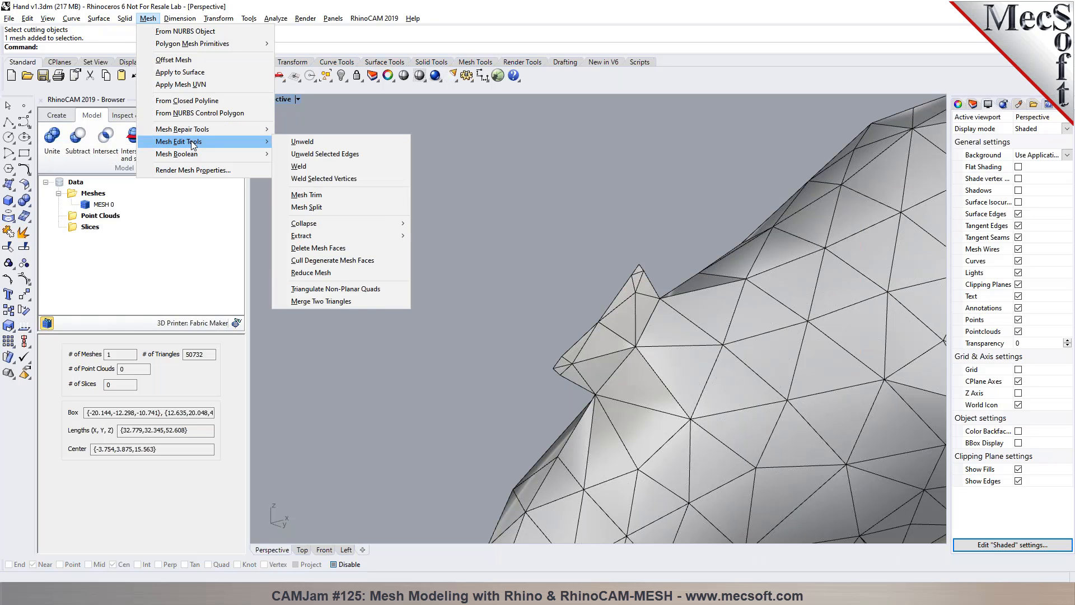
mouse_move(375, 239)
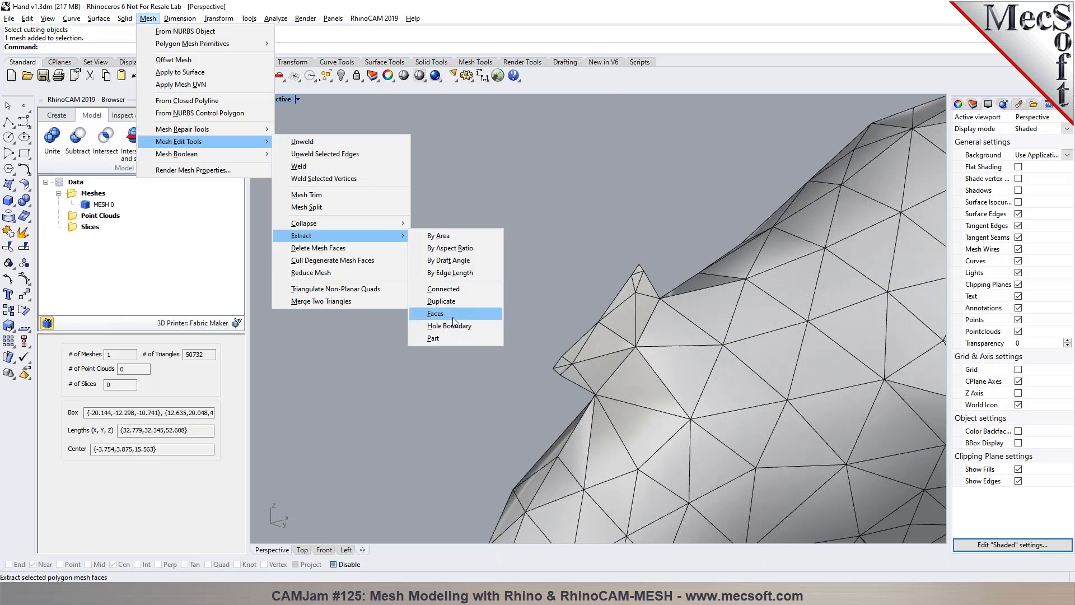
left_click(376, 252)
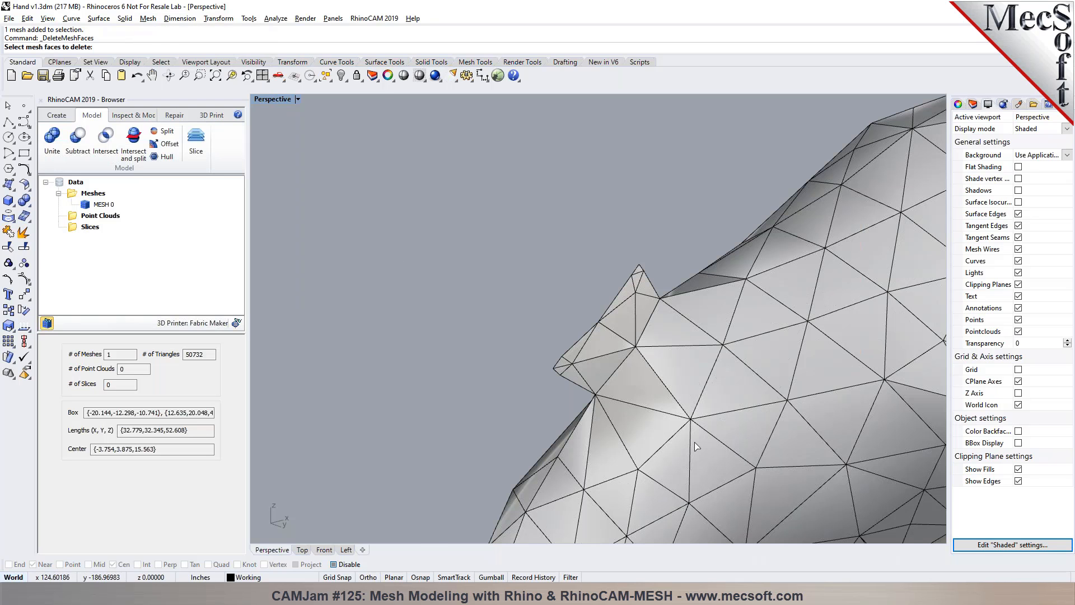
scroll(697, 446, "up", 4)
left_click(565, 338)
left_click(571, 294)
left_click(594, 276)
left_click(627, 216)
left_click(614, 203)
left_click(614, 183)
left_click(597, 214)
Step: Add the remaining facets on the spike's underside and far side to the selection and delete the picked mesh faces
mouse_move(555, 297)
right_mouse_down()
mouse_move(587, 300)
mouse_move(567, 308)
right_mouse_up()
scroll(559, 298, "up", 6)
left_click(559, 297)
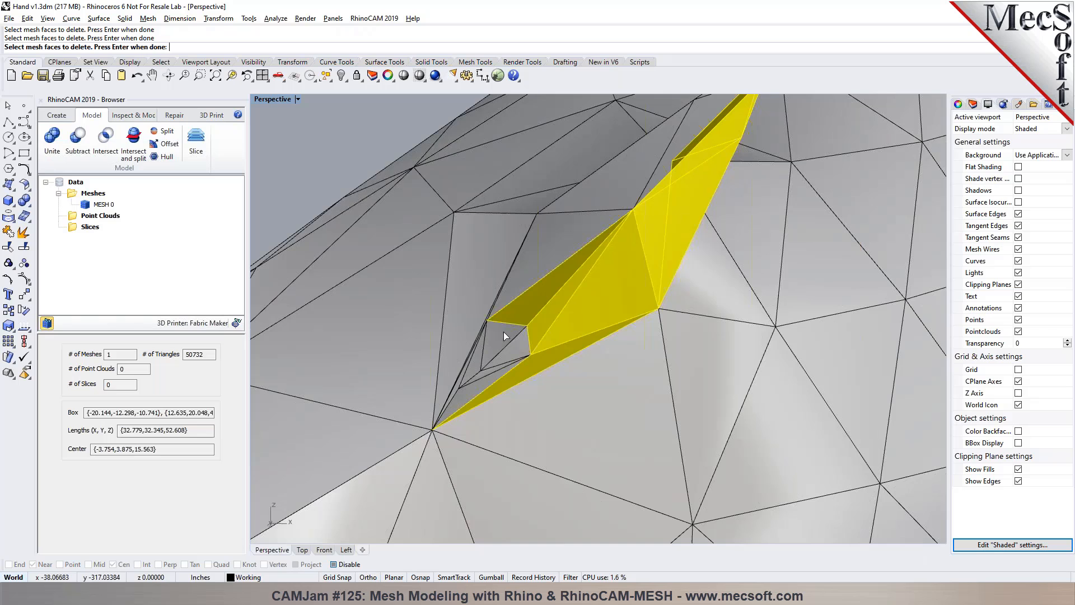
right_click_drag(510, 353, 543, 284)
left_click(518, 306)
right_click_drag(465, 311, 487, 311)
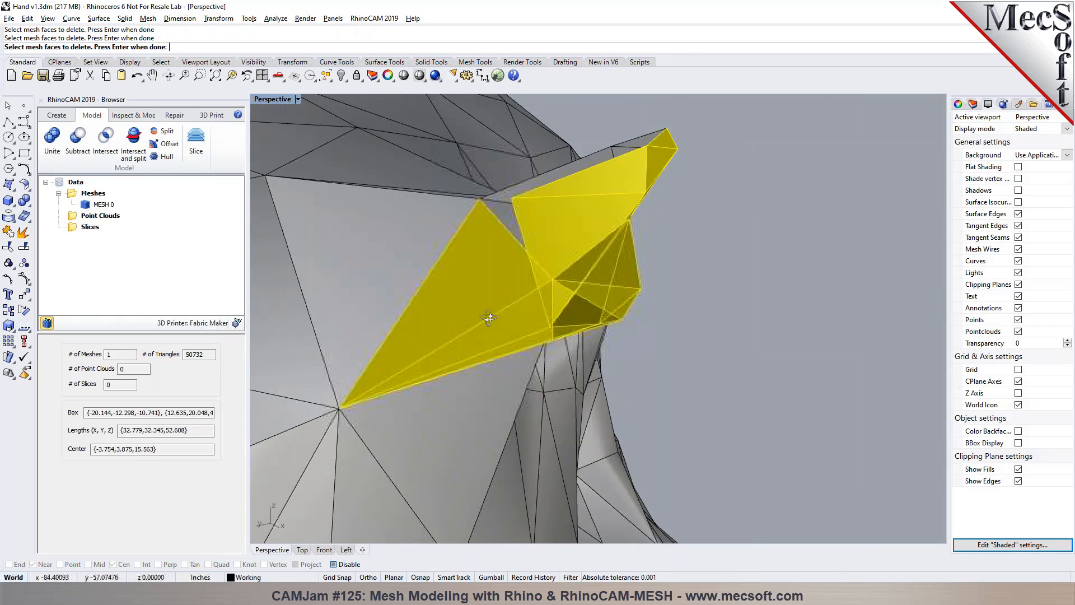
scroll(496, 356, "up", 3)
scroll(496, 356, "down", 3)
left_click(520, 264)
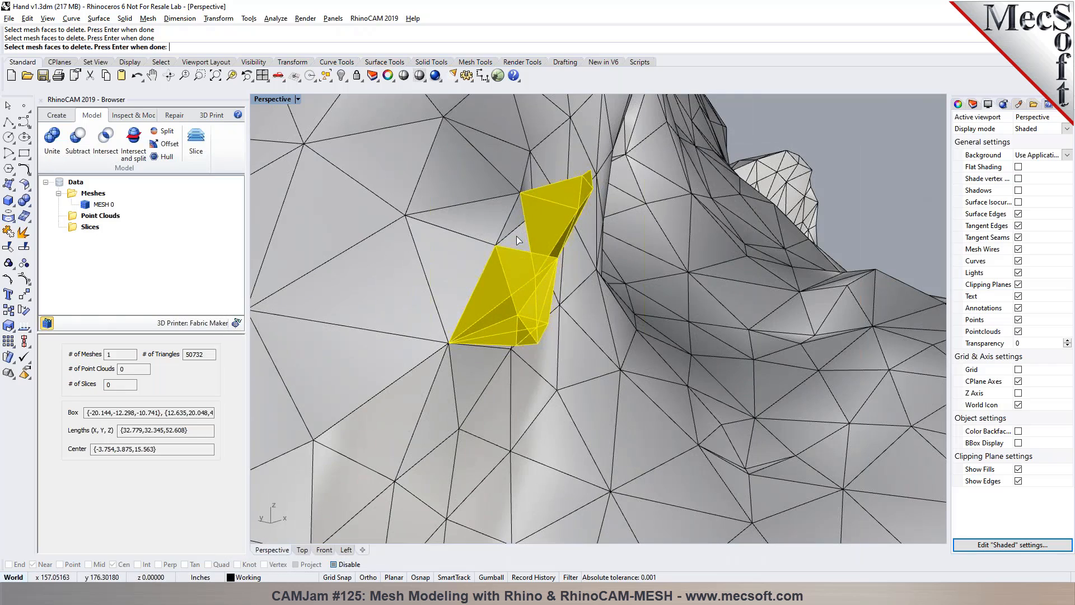
scroll(518, 239, "up", 1)
right_click_drag(518, 240, 392, 224)
scroll(421, 264, "up", 8)
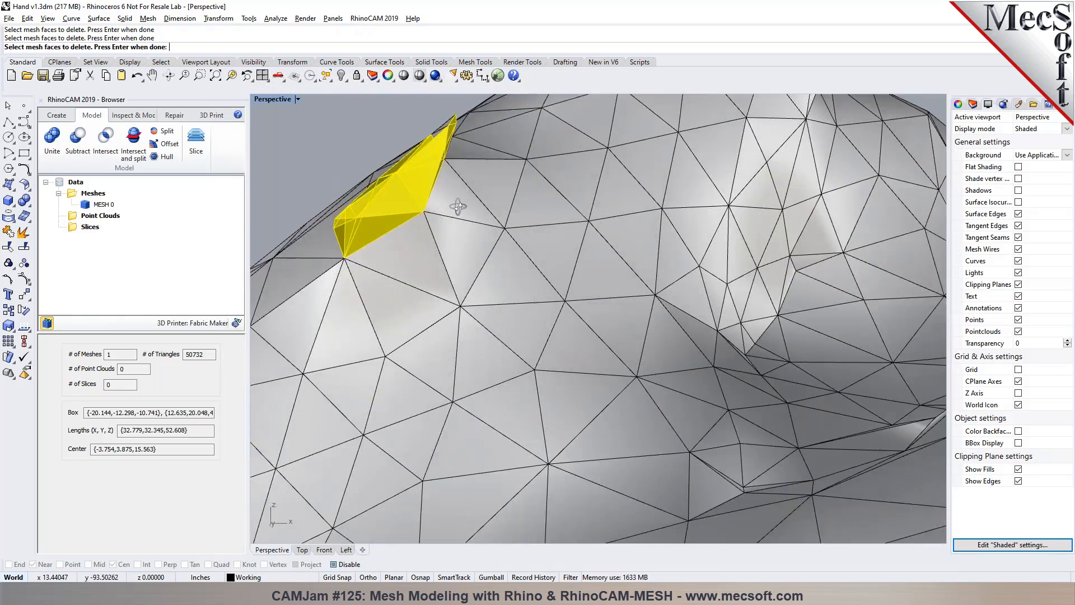
scroll(421, 264, "down", 10)
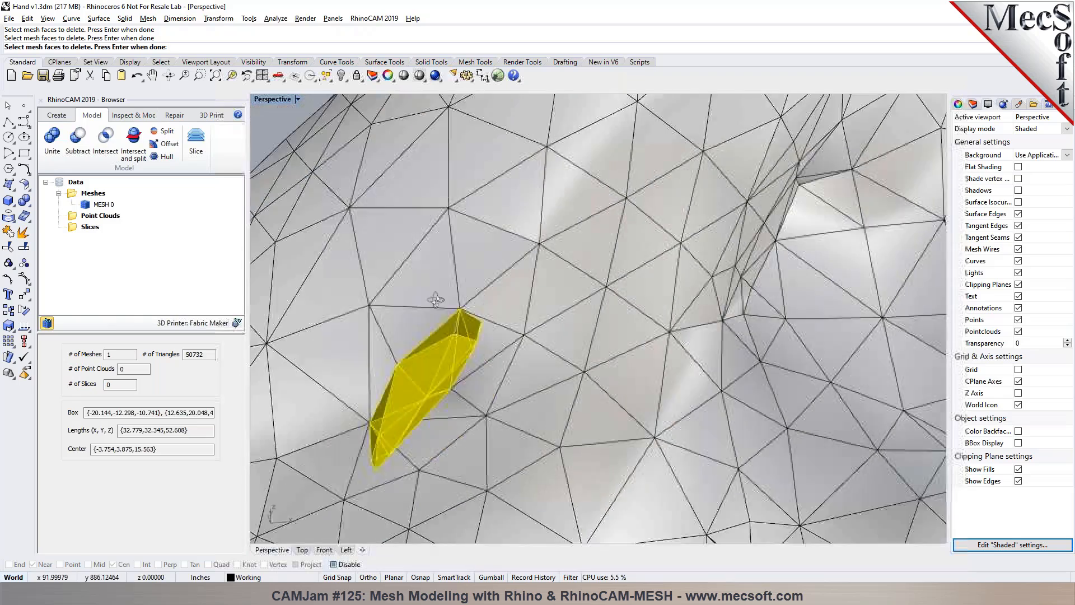
right_click_drag(436, 301, 512, 244)
key("Return")
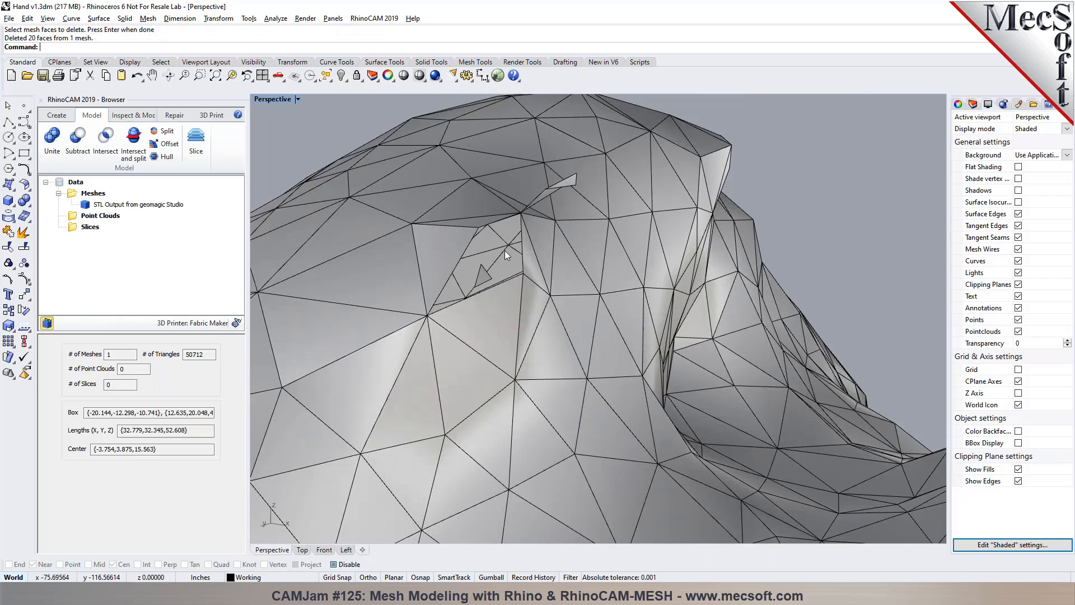
Step: Delete the loose leftover triangles floating above the hole in the finger, together with the adjacent raised face
scroll(506, 250, "up", 2)
key("Return")
left_click(473, 291)
left_click(553, 183)
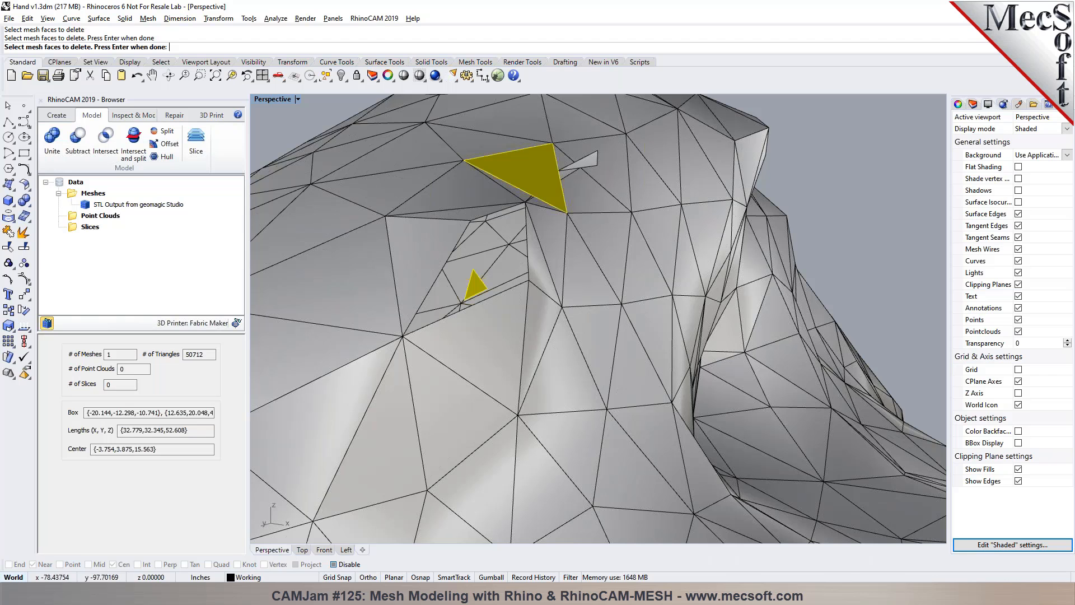
right_click_drag(554, 183, 548, 190)
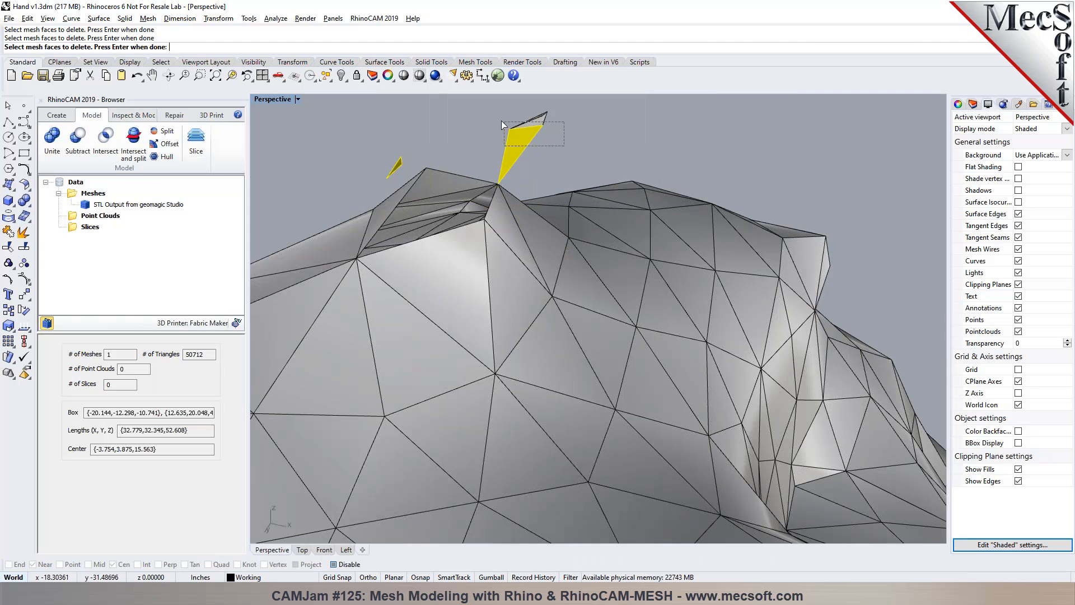
key("Return")
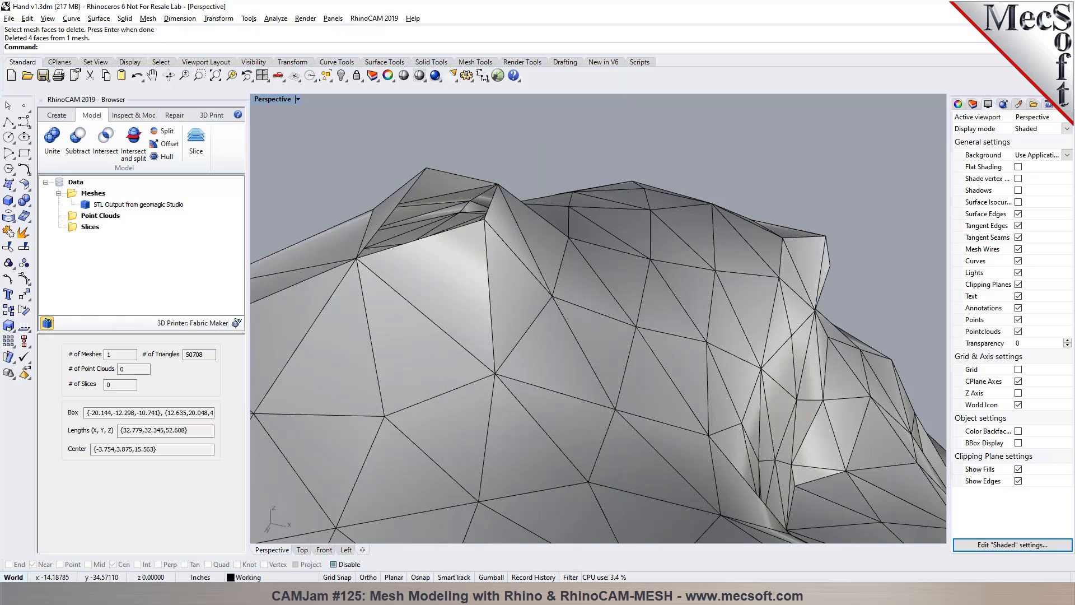
Step: Delete the two narrow faces overhanging the edge of the hole on the finger
right_click_drag(504, 224, 395, 263)
key("Return")
left_click(378, 256)
left_click(408, 236)
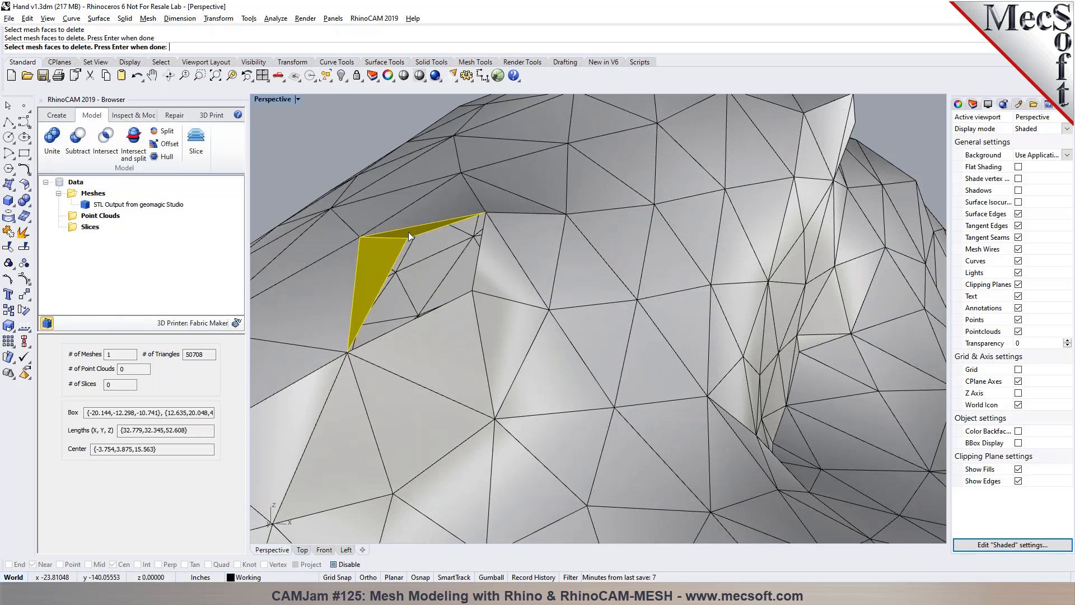
right_click_drag(476, 263, 484, 297)
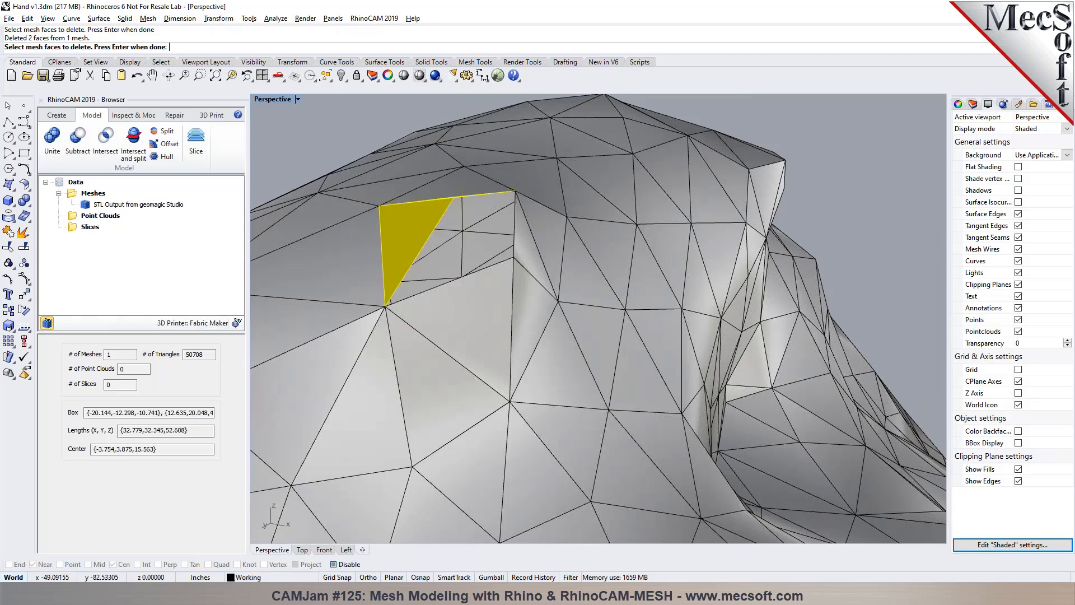
key("Return")
right_click_drag(525, 257, 533, 269)
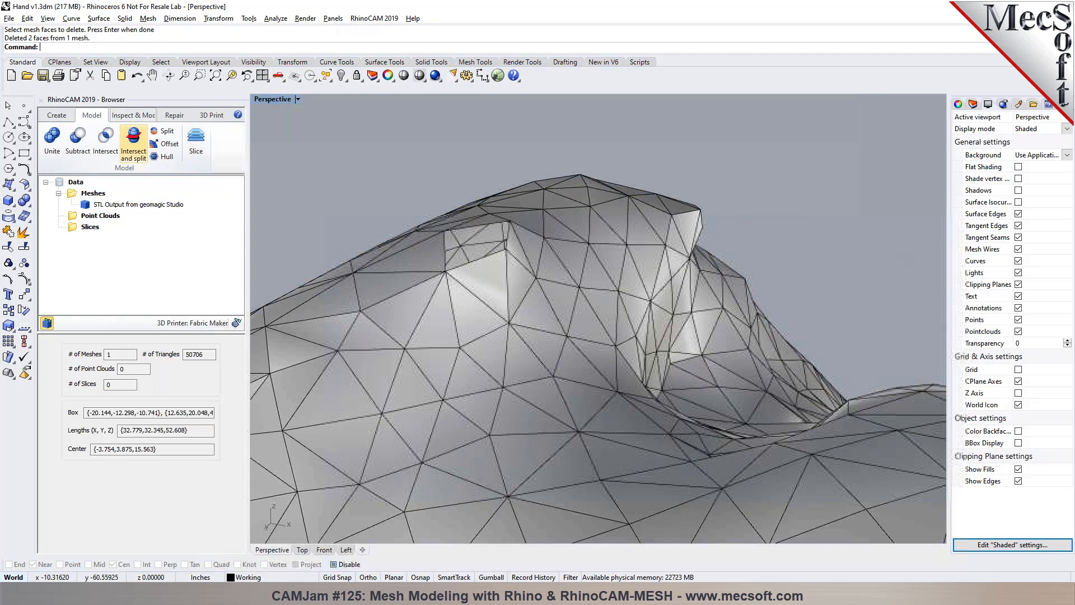
Step: Run the Diagnose check for open edges on the hand mesh
left_click(174, 115)
left_click(141, 143)
left_click(422, 318)
key("Return")
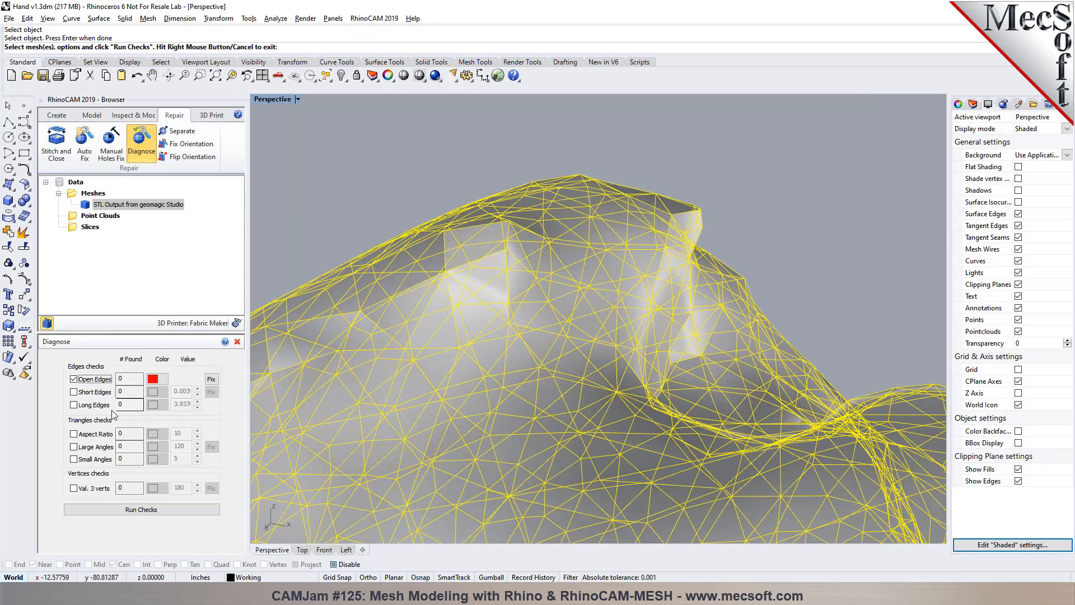
left_click(126, 508)
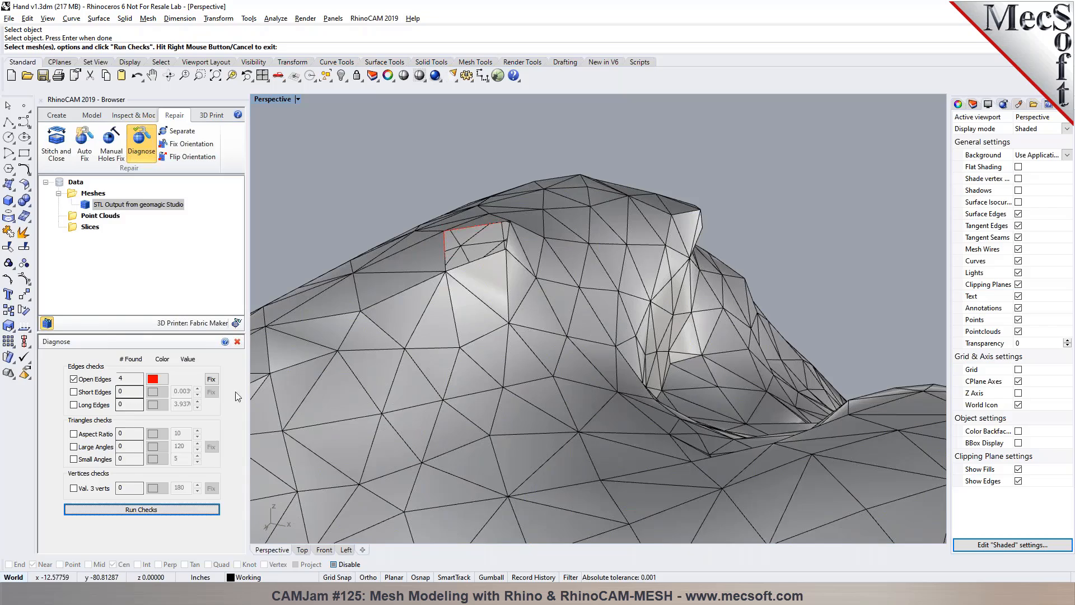
Step: Examine the flagged open edges around the hole, hide the mesh wires for a clearer view, and leave Diagnose
right_click_drag(487, 280, 478, 375)
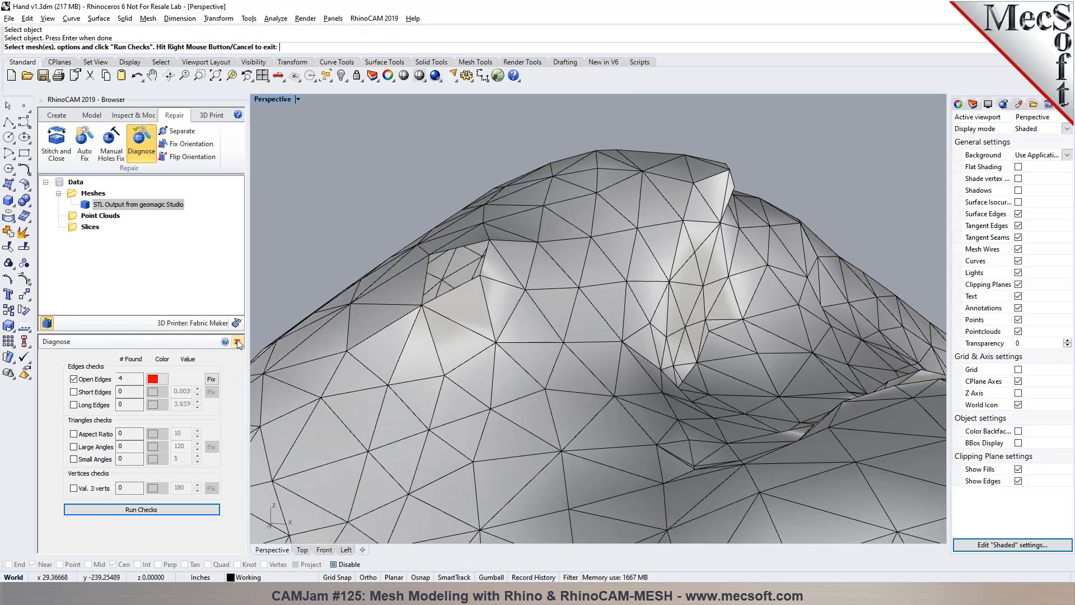
scroll(520, 297, "down", 5)
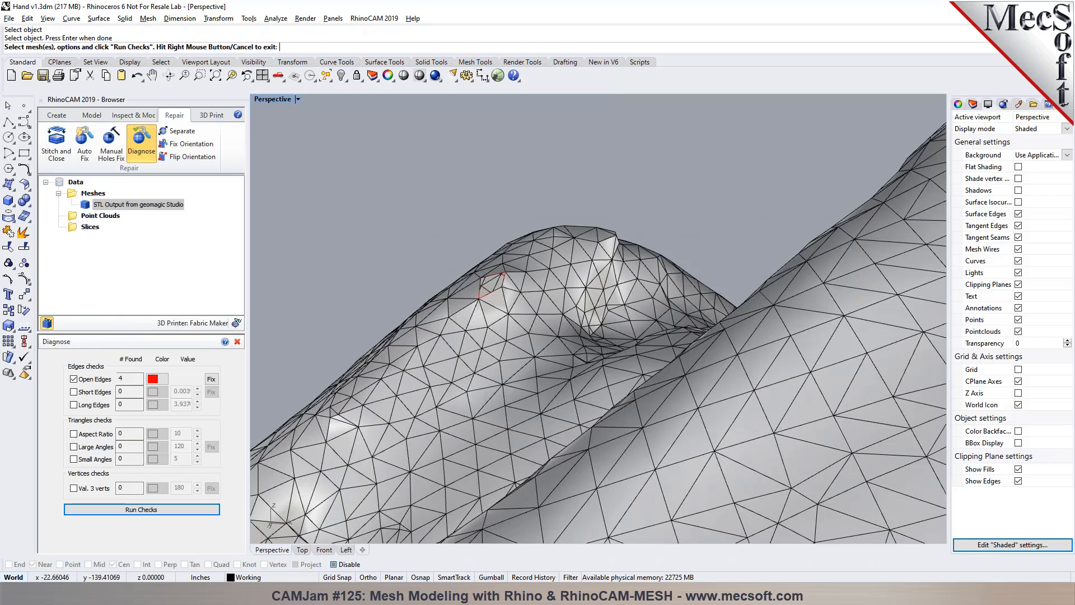
right_click_drag(522, 305, 492, 280)
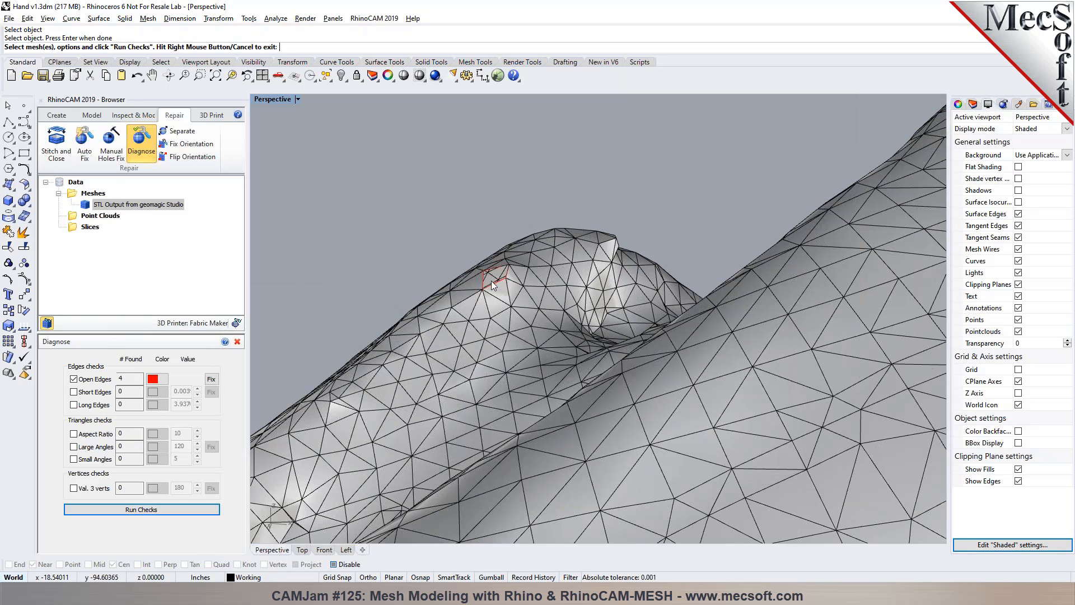
scroll(525, 294, "up", 4)
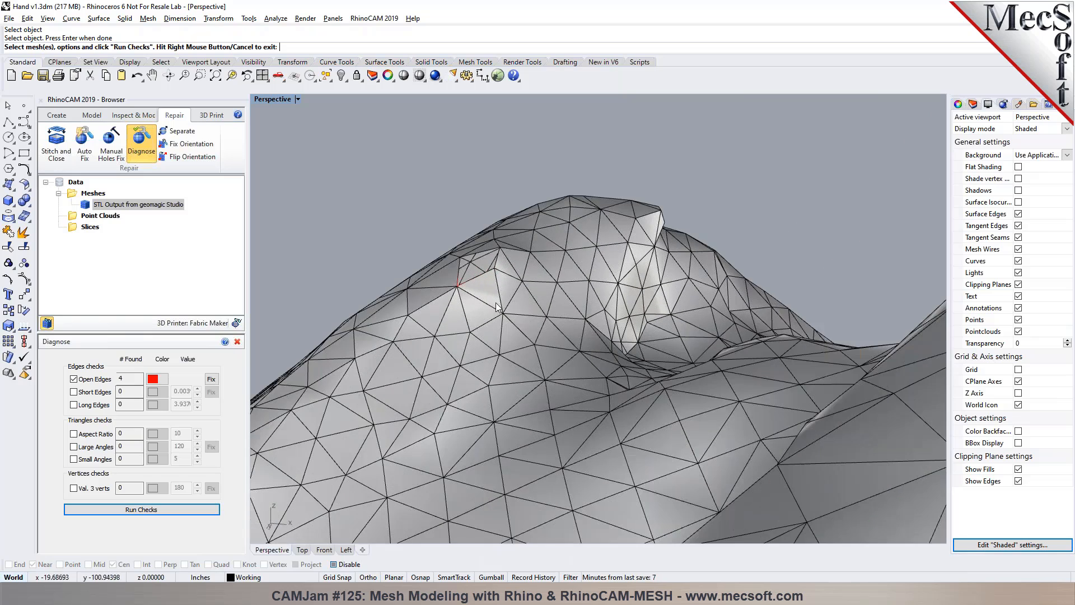
right_click_drag(565, 295, 633, 308)
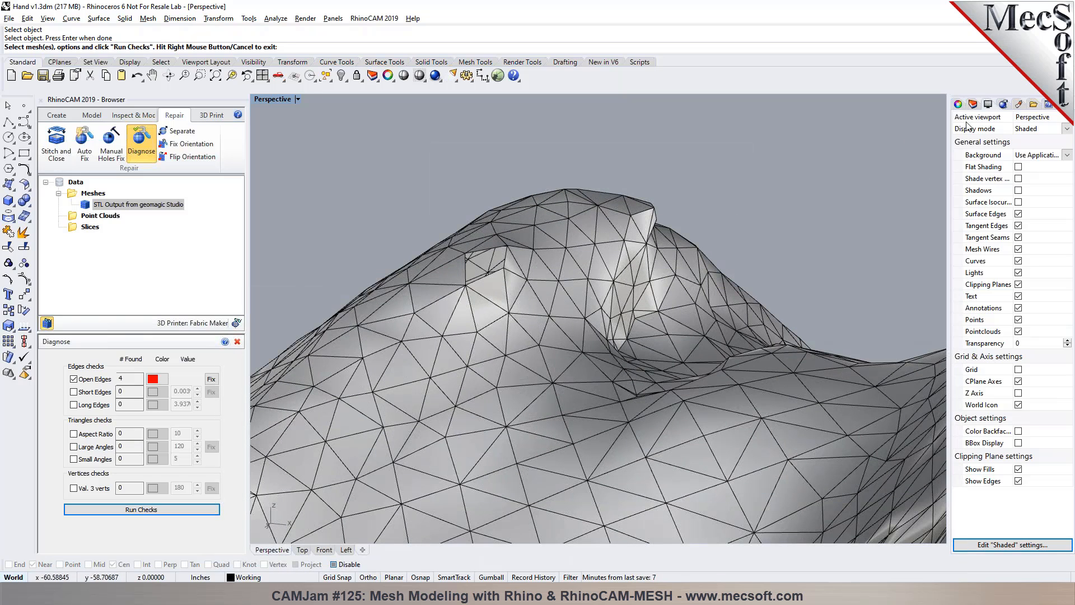
left_click(1019, 250)
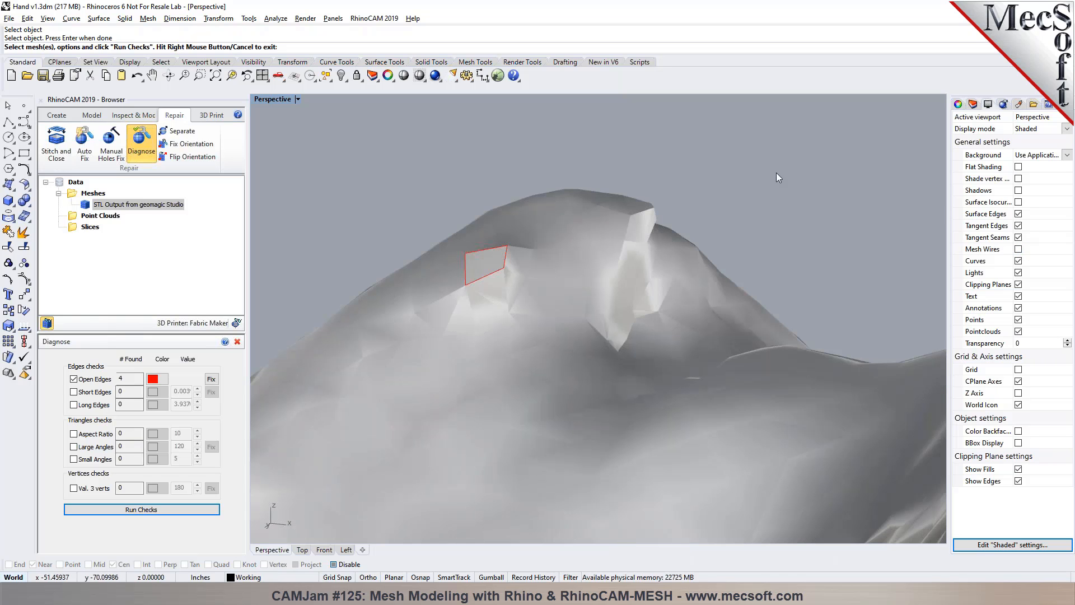
mouse_move(676, 241)
right_mouse_down()
mouse_move(758, 233)
mouse_move(656, 240)
right_mouse_up()
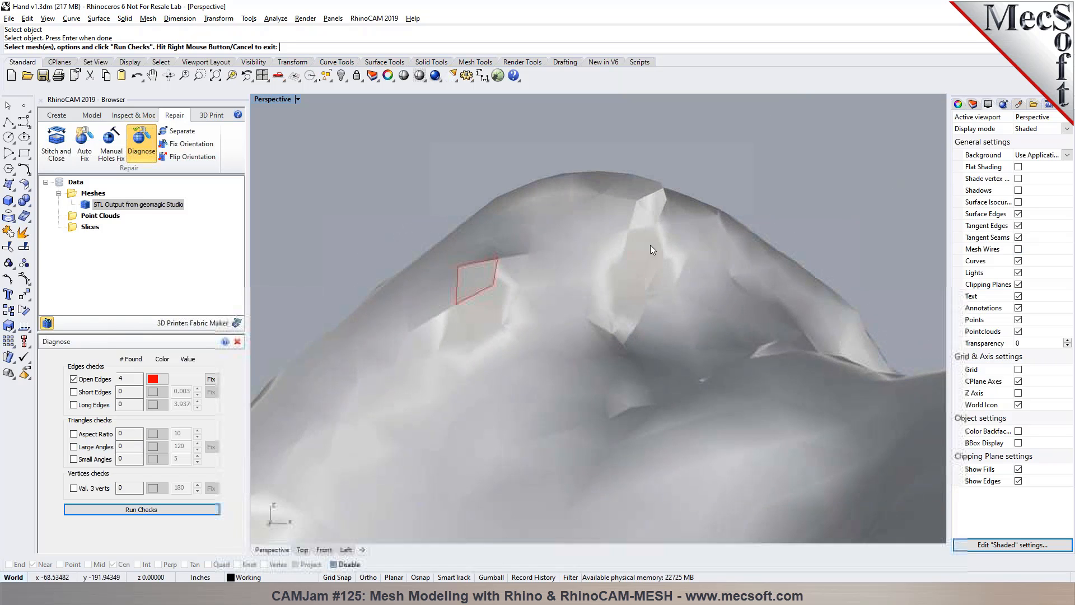
left_click(238, 341)
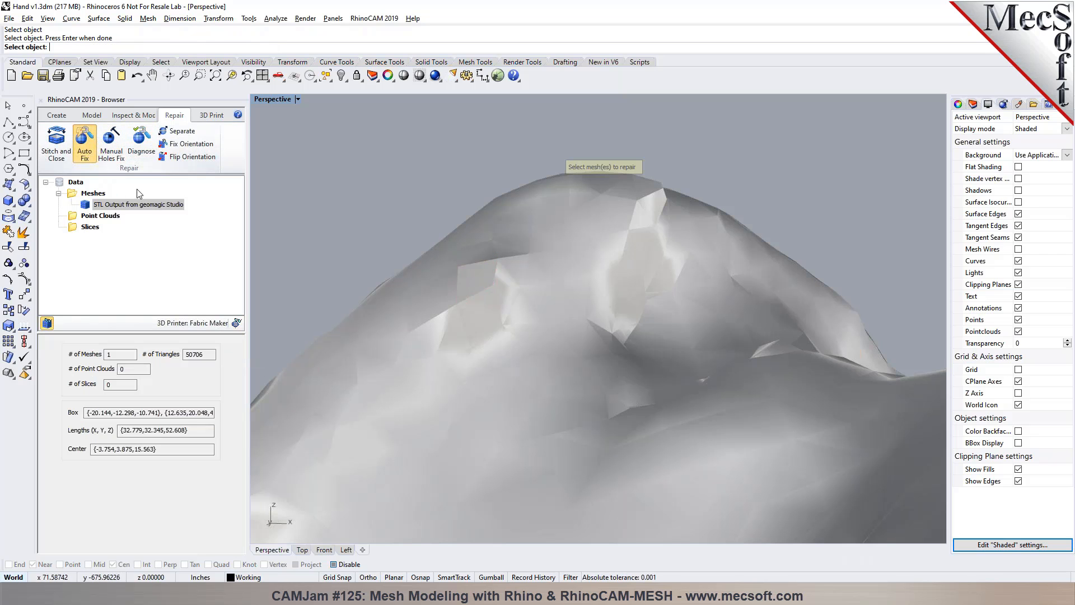
Step: Close the hole in the hand mesh with Auto Fix and display the mesh wires again to inspect the patch
left_click(480, 326)
right_click(480, 326)
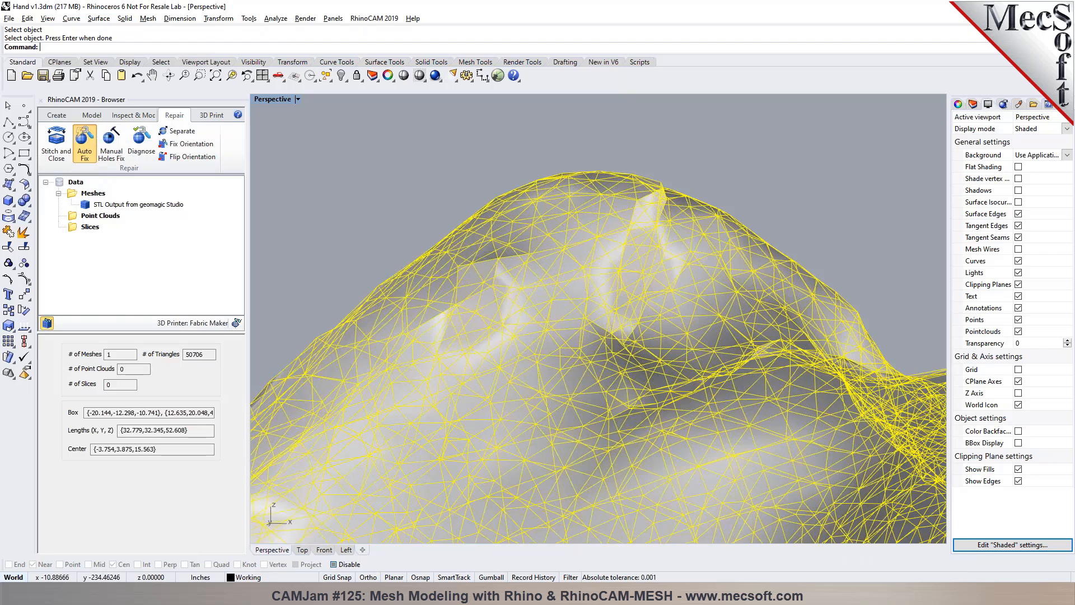
scroll(405, 263, "up", 3)
right_click_drag(459, 300, 486, 284)
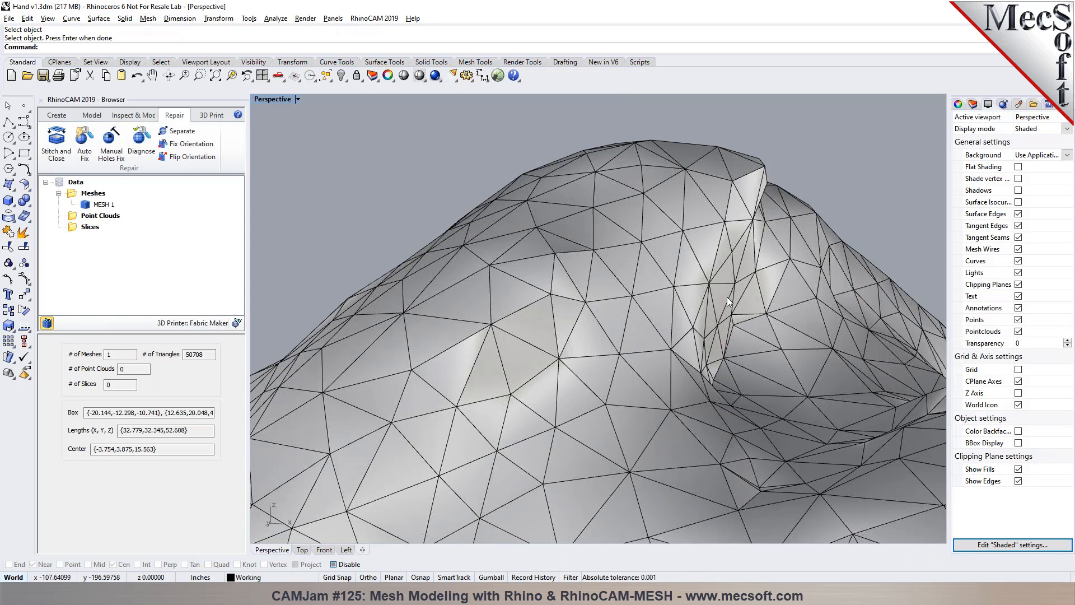
mouse_move(448, 299)
right_mouse_down()
mouse_move(488, 268)
mouse_move(549, 325)
mouse_move(462, 284)
right_mouse_up()
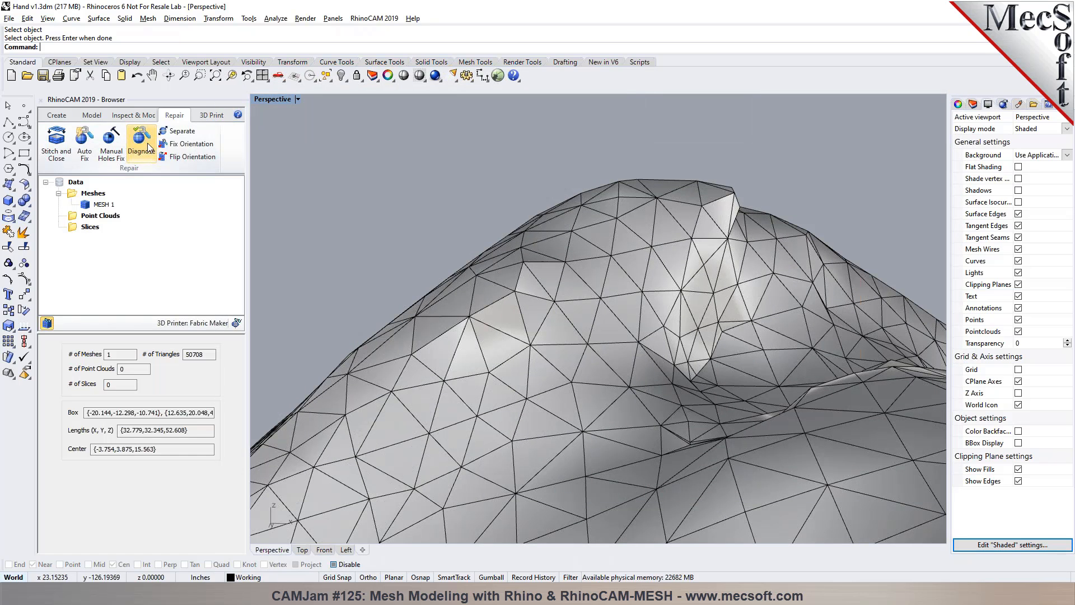
Step: Smooth the patched finger area of the hand mesh with a brush selection radius of 2.0, both shift directions and 3 iterations
left_click(133, 115)
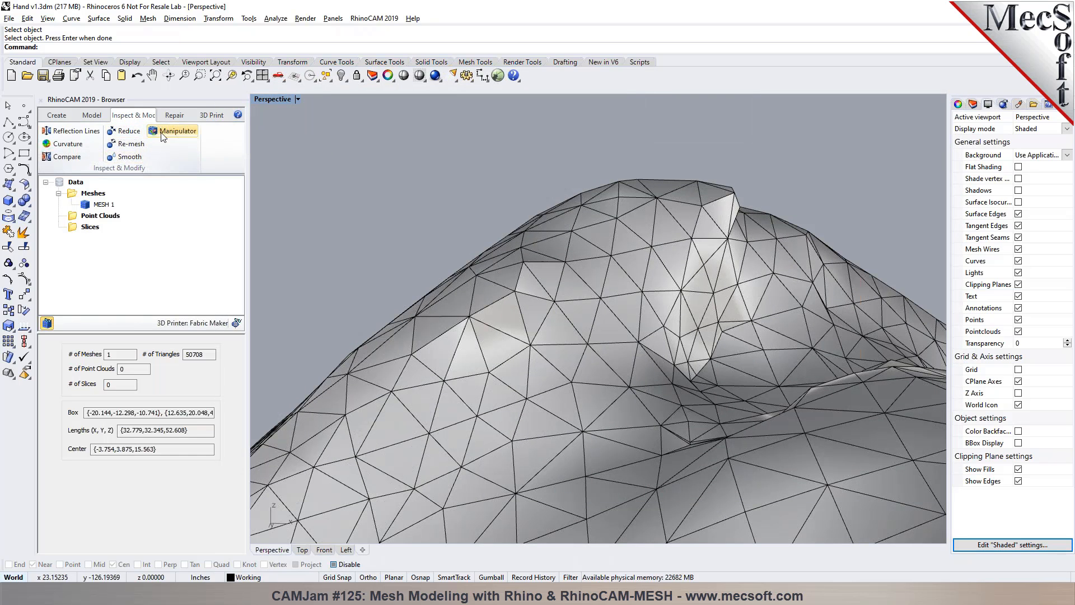
left_click(126, 157)
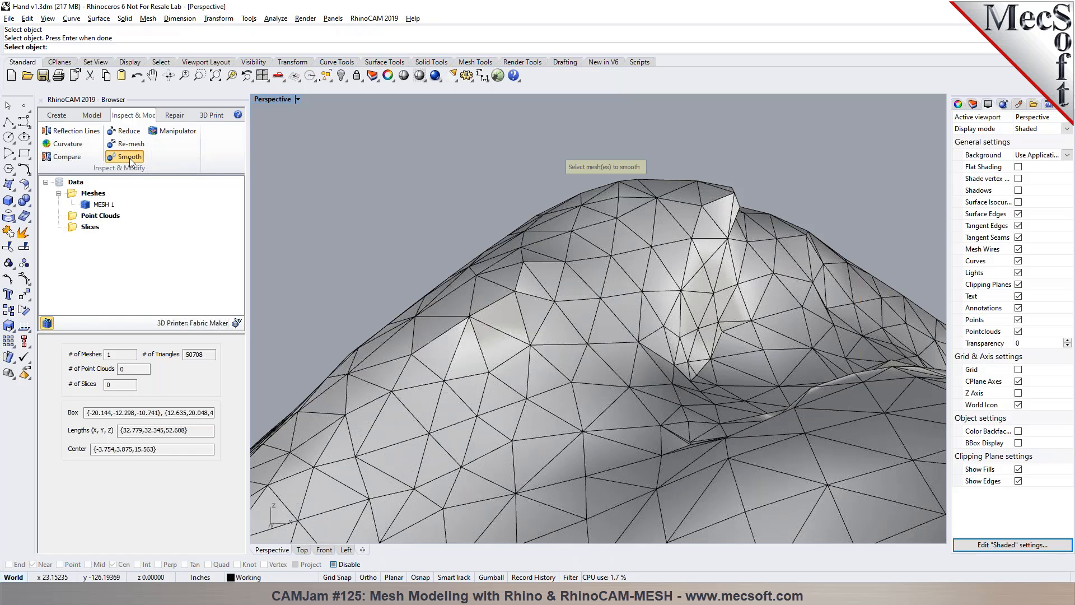
left_click(516, 295)
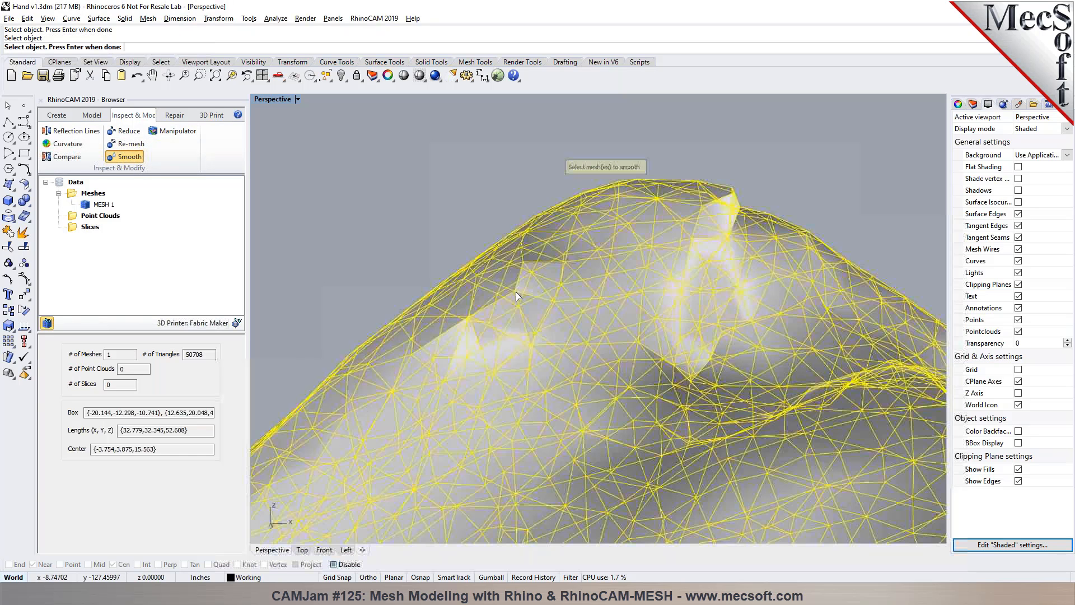
key("Return")
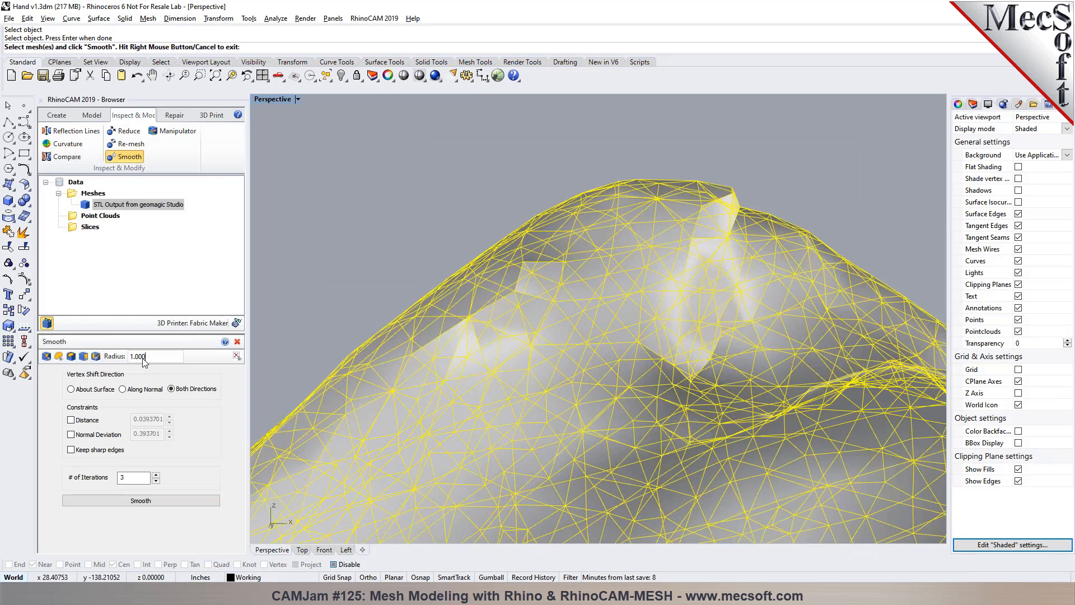
type("2.0")
left_click(97, 356)
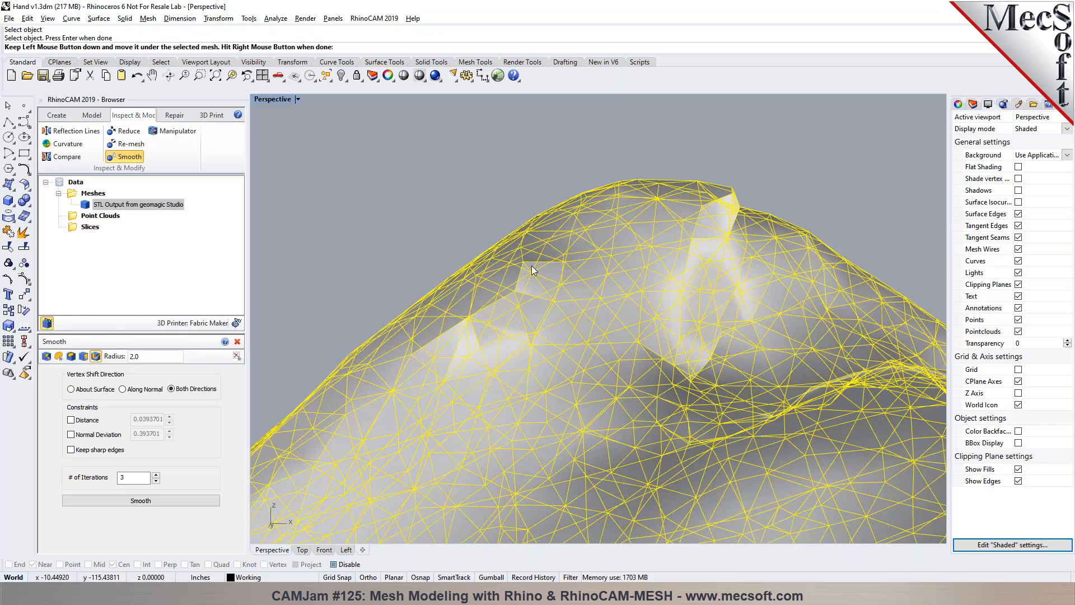
left_click(516, 290)
mouse_move(516, 290)
right_mouse_down()
mouse_move(557, 331)
mouse_move(554, 320)
right_mouse_up()
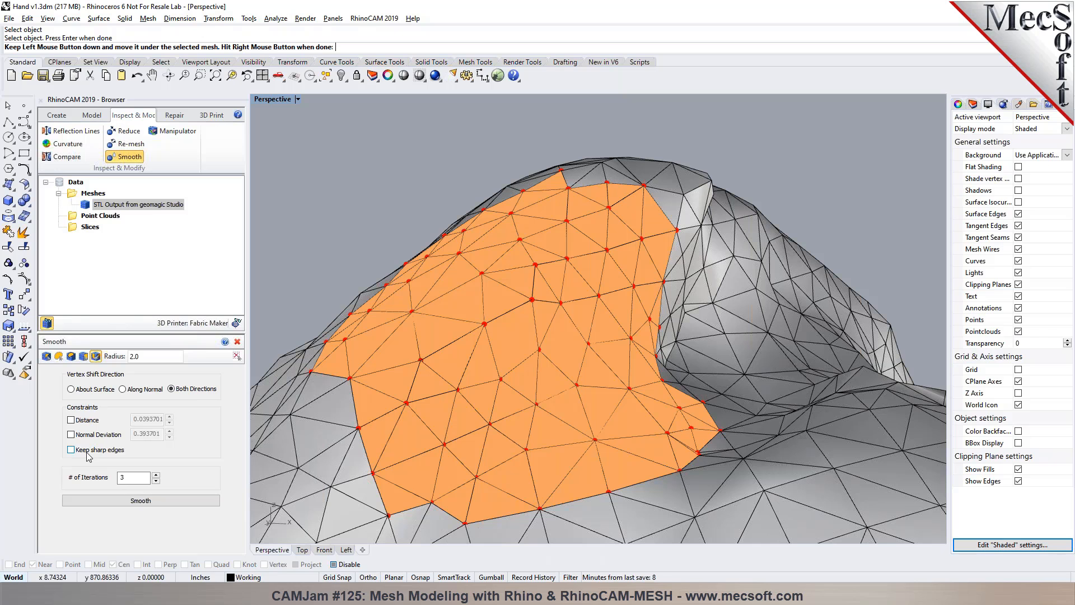
left_click(135, 500)
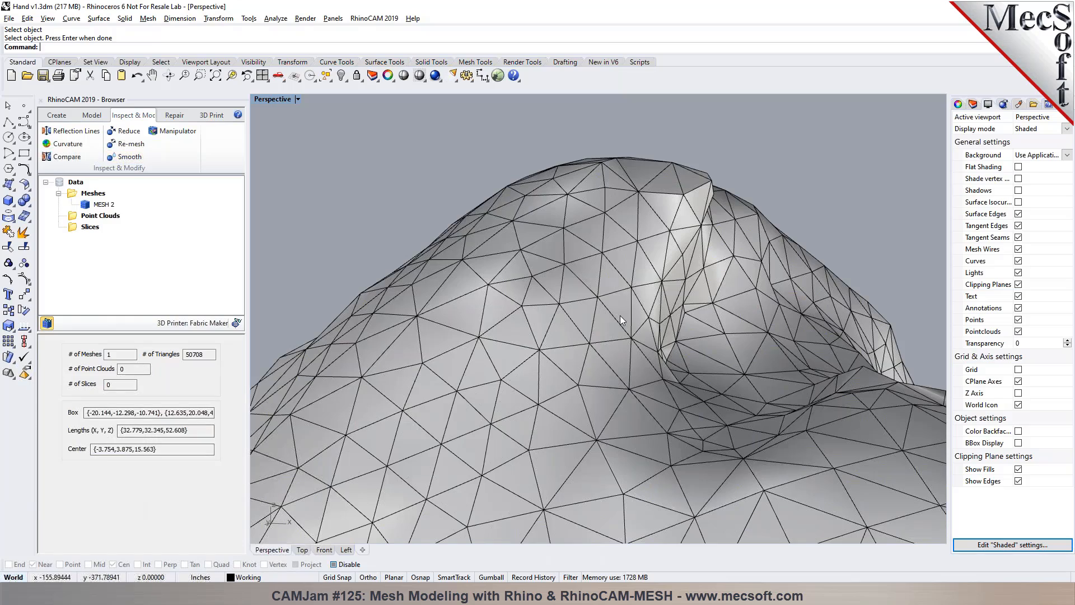
Step: Inspect the smoothed finger from other sides, review the Undo Multiple command list and close it without undoing anything
right_click_drag(620, 315, 710, 344)
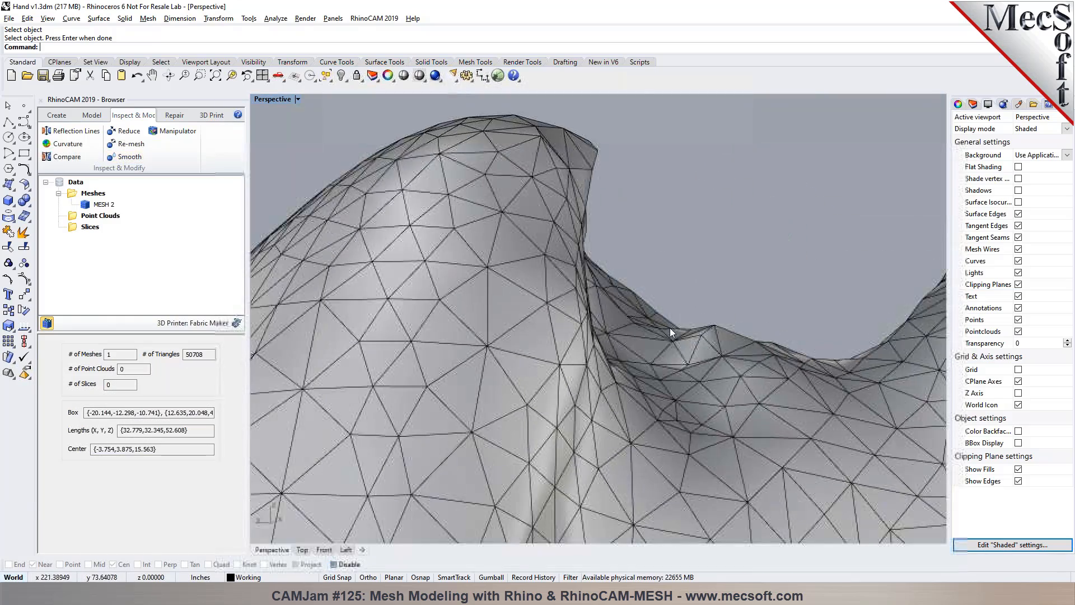
scroll(605, 321, "down", 6)
right_click_drag(602, 322, 672, 327)
scroll(733, 284, "up", 3)
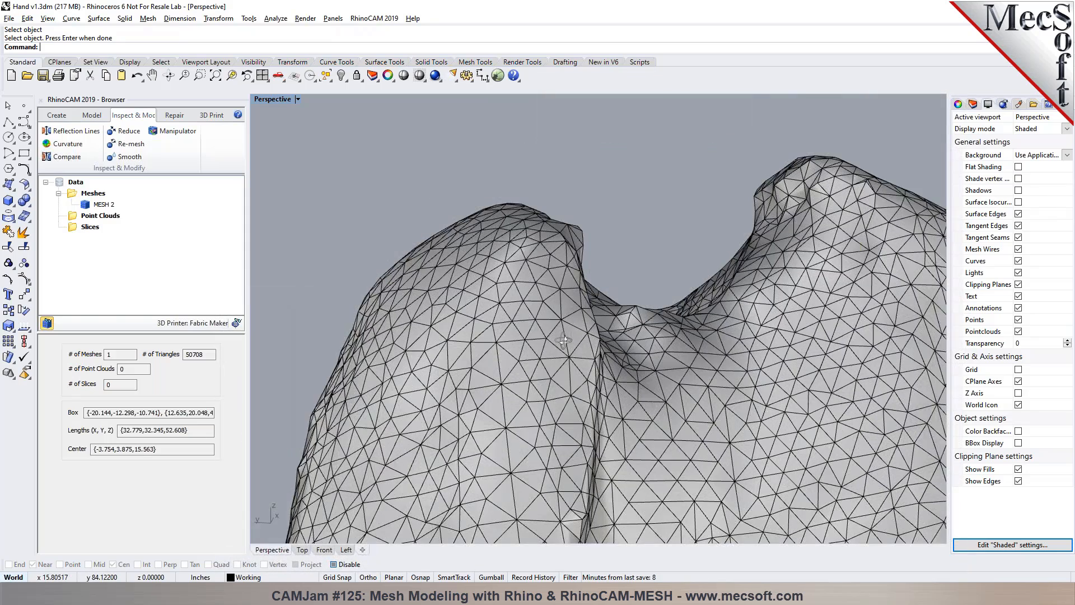
left_click(142, 80)
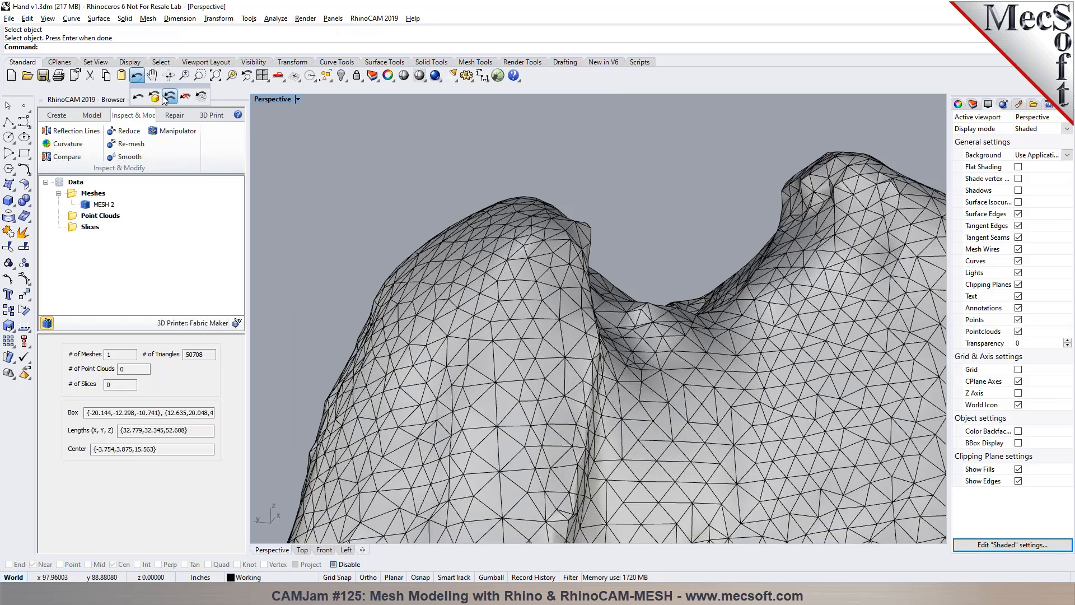
left_click(167, 97)
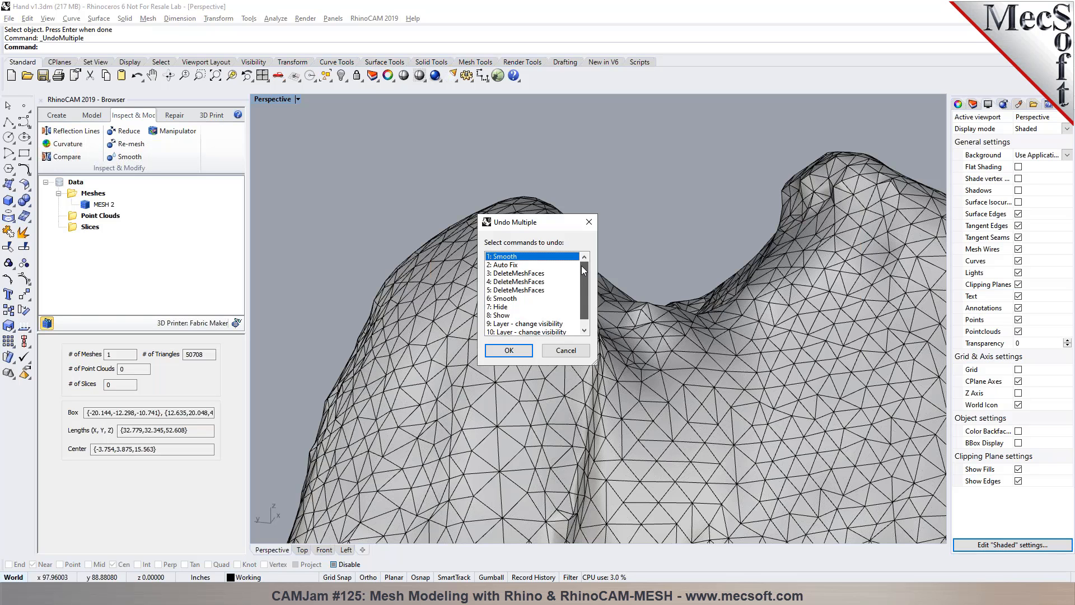
left_click(594, 223)
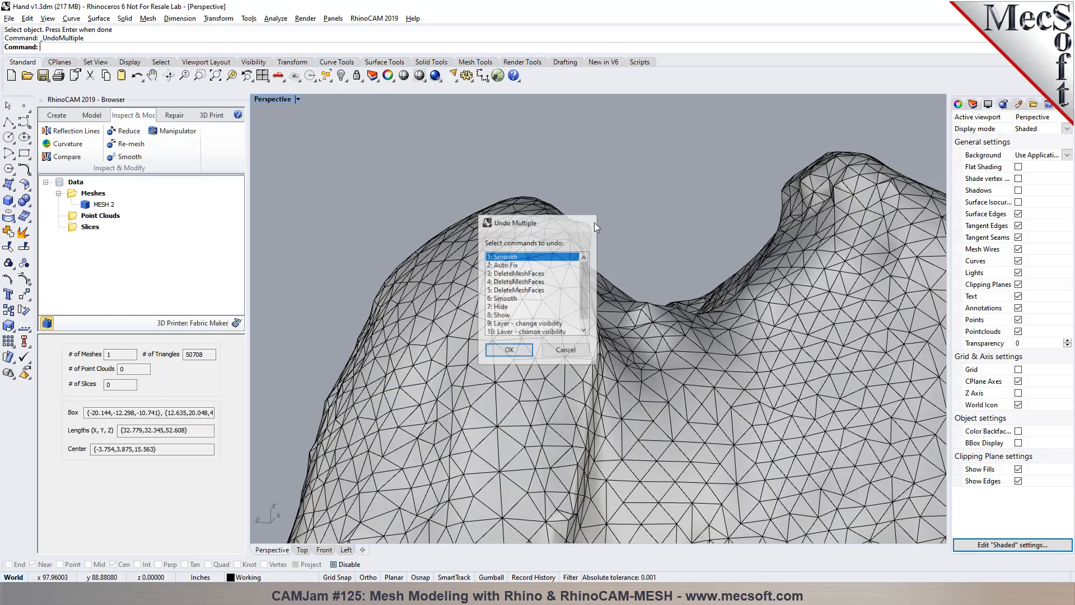
Step: Examine the remaining rough and folded spots around the knuckles and fingers of the hand mesh
right_click_drag(613, 271, 489, 274)
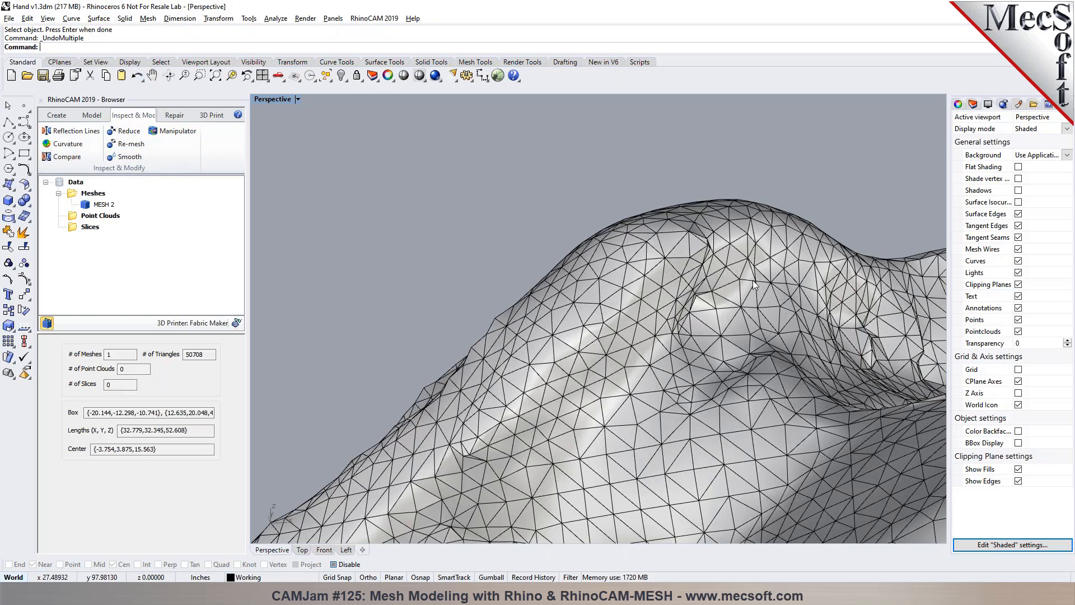
scroll(752, 280, "up", 5)
right_click_drag(753, 280, 569, 288)
scroll(734, 228, "up", 2)
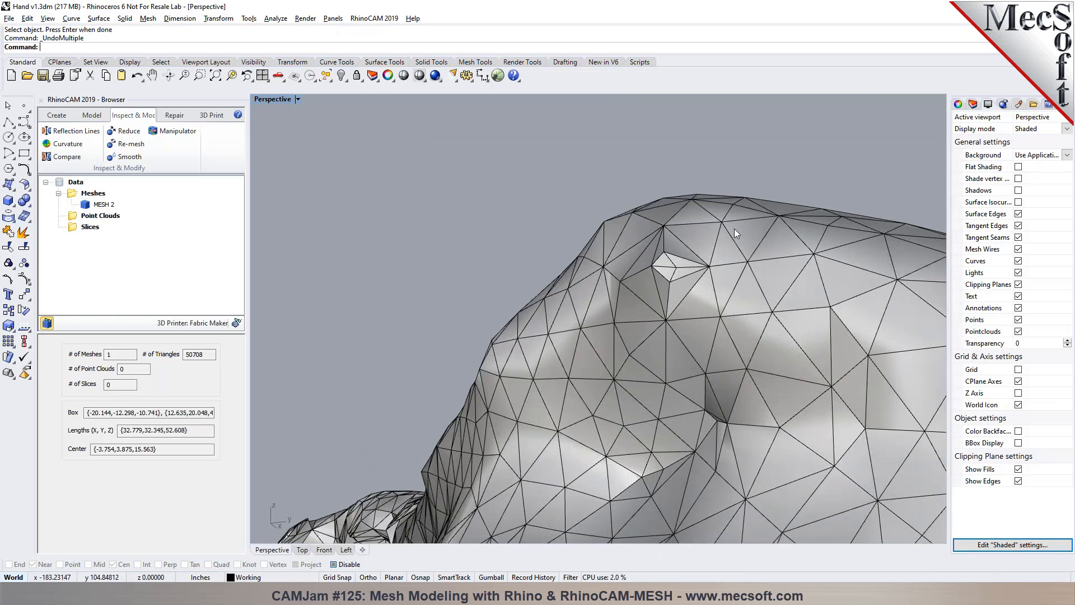
scroll(734, 229, "up", 1)
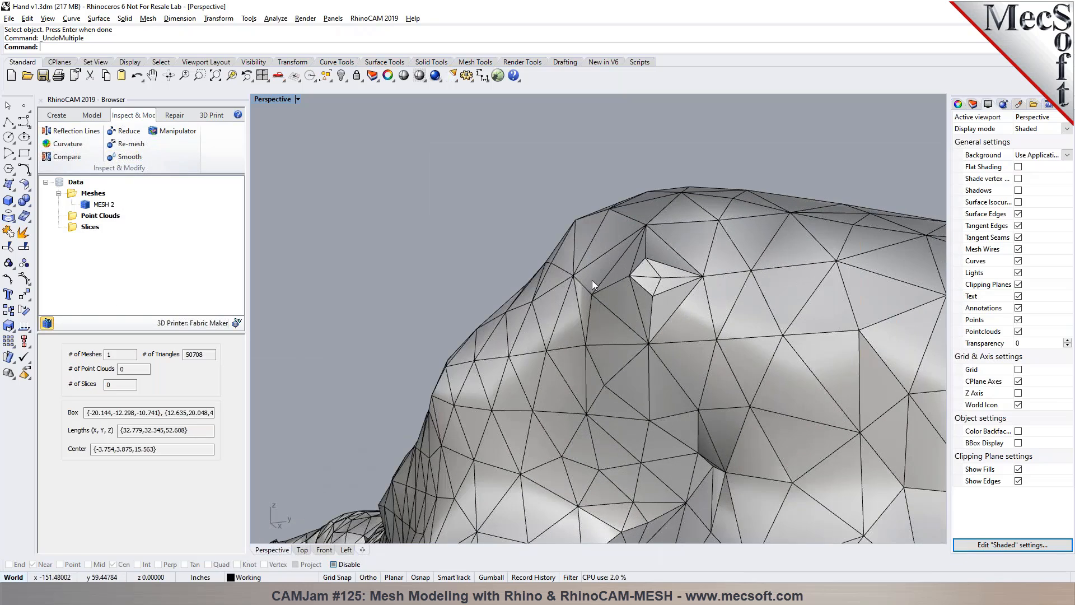
scroll(593, 280, "down", 4)
scroll(594, 265, "down", 2)
right_click_drag(594, 266, 527, 368)
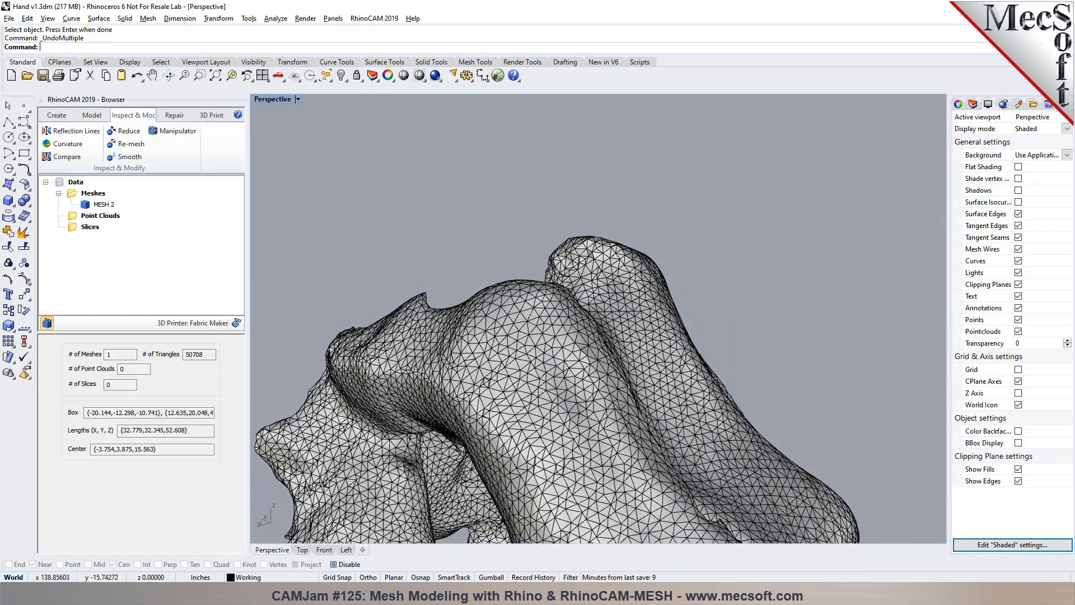
Step: Try to remesh the whole hand mesh uniformly with an edge length of .05 and Keep sharp edges off
left_click(128, 144)
left_click(400, 376)
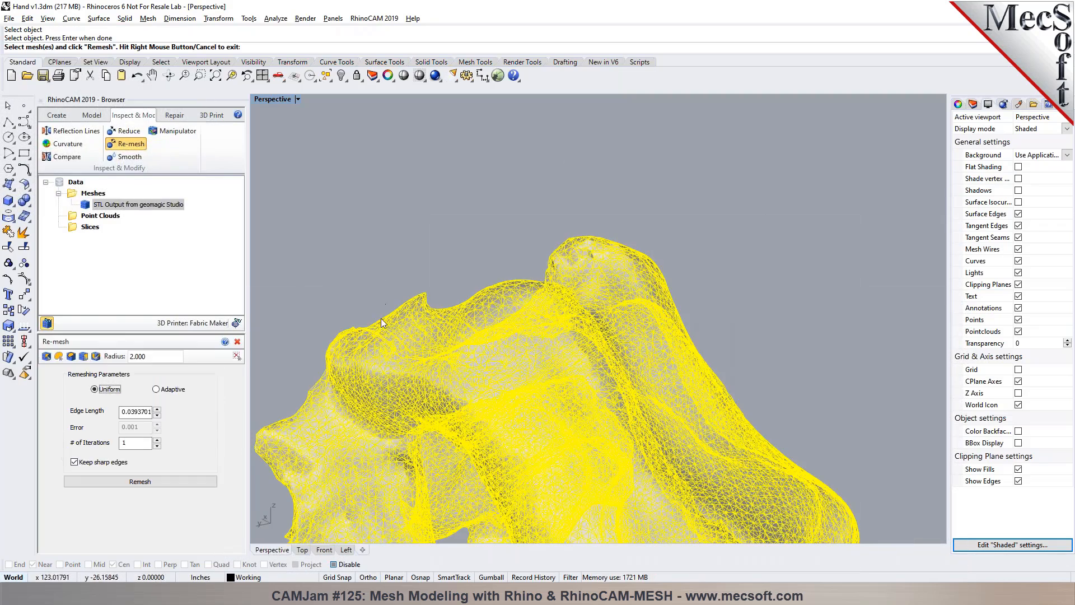
left_click(134, 413)
left_click_drag(130, 416, 179, 418)
type("05")
left_click(119, 462)
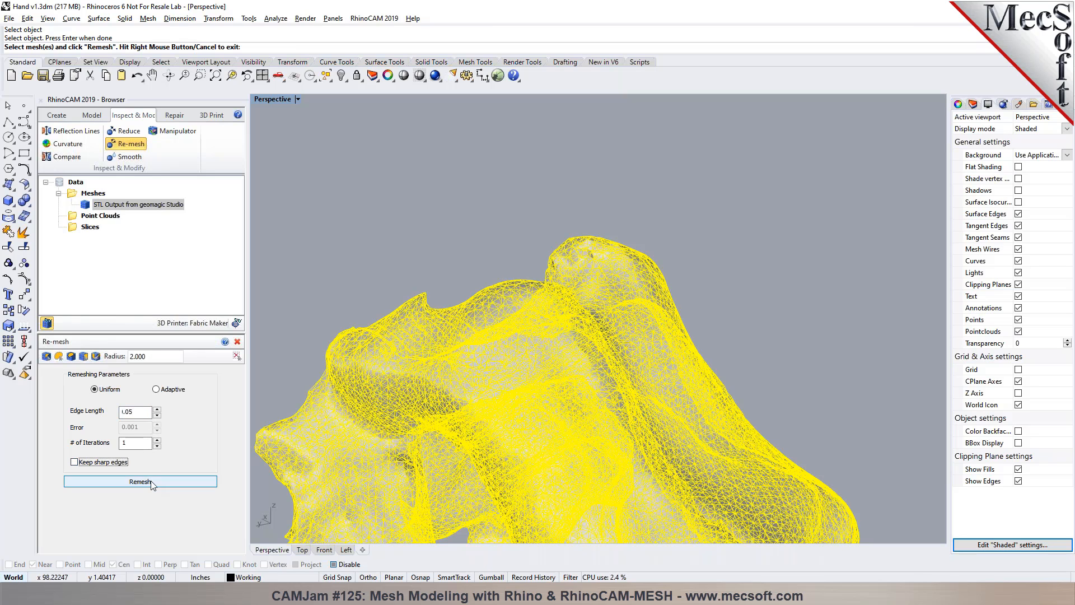
left_click(151, 482)
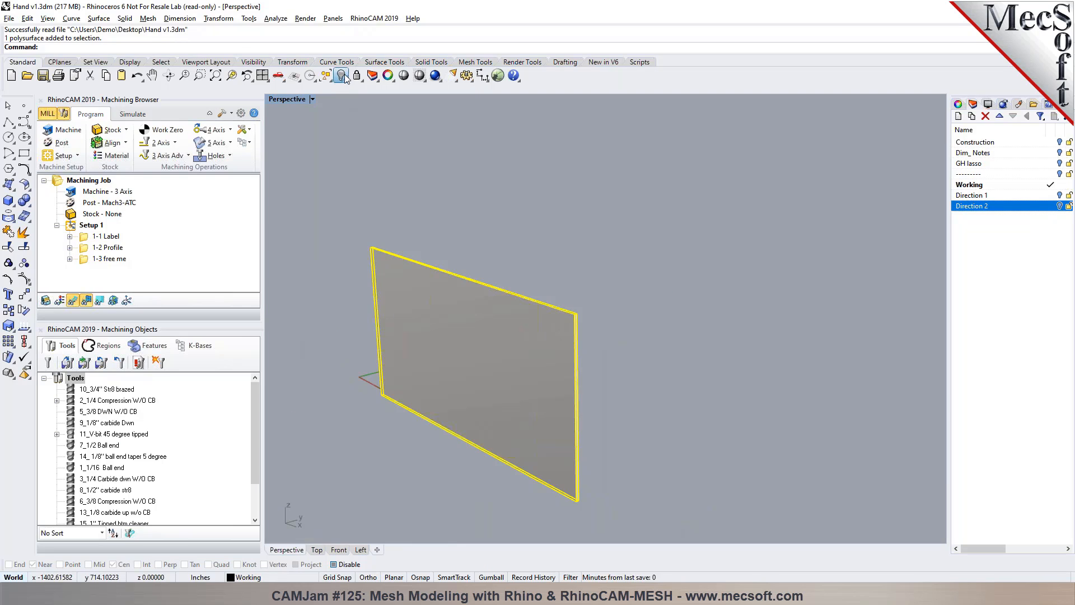
Step: Show the hidden hand mesh and hide the flat rectangular polysurface
right_click(341, 75)
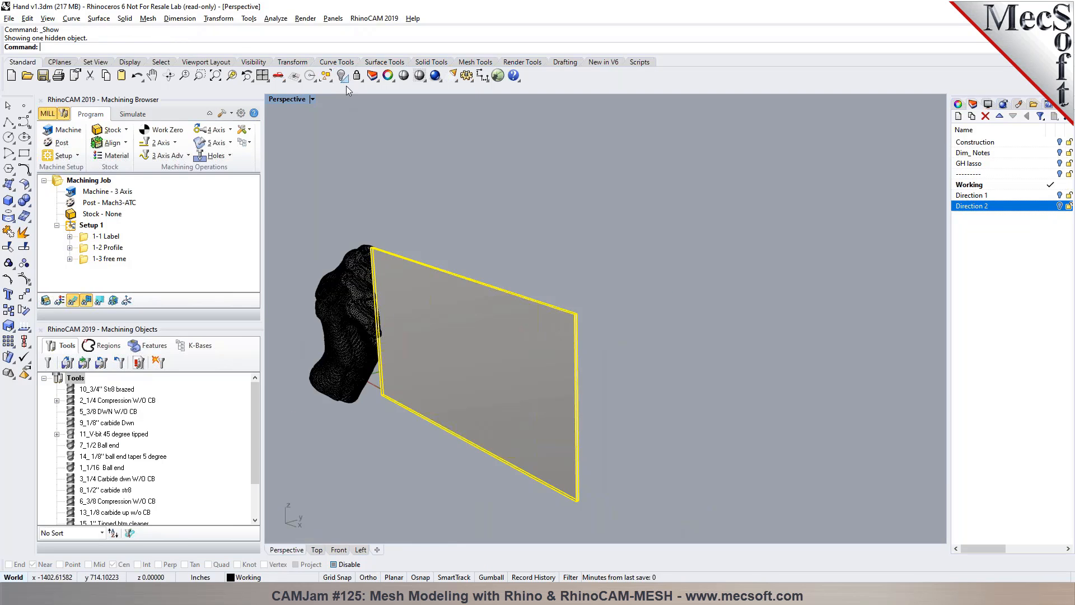
left_click(620, 219)
left_click(578, 379)
left_click(347, 74)
Step: Switch the Perspective viewport to Shaded display for a closer view of the hand mesh
right_click_drag(456, 230, 546, 355)
scroll(546, 355, "up", 5)
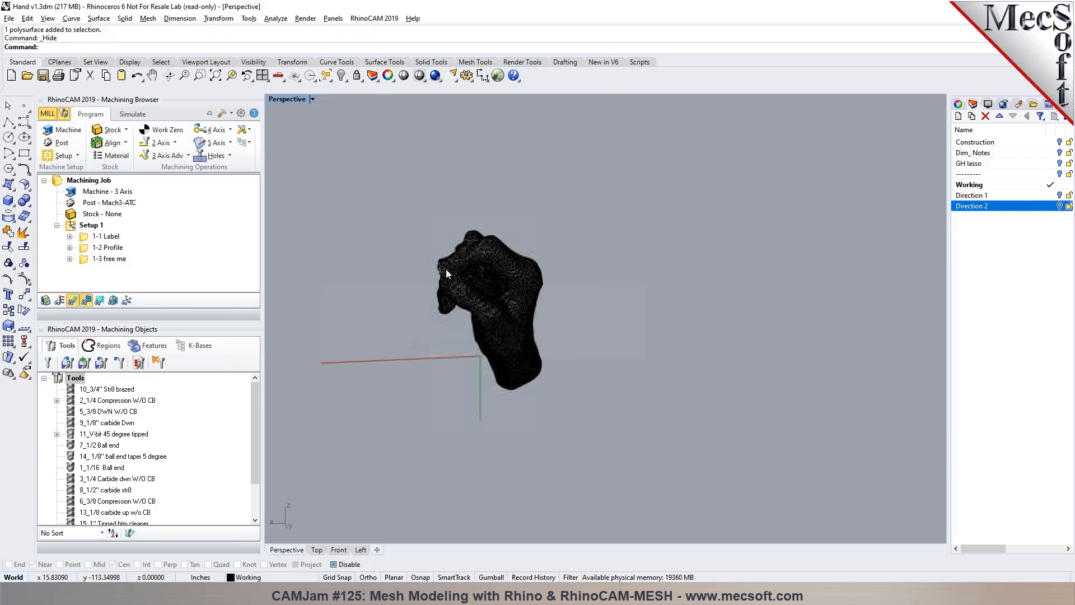
scroll(394, 196, "up", 2)
left_click(420, 75)
scroll(371, 196, "up", 4)
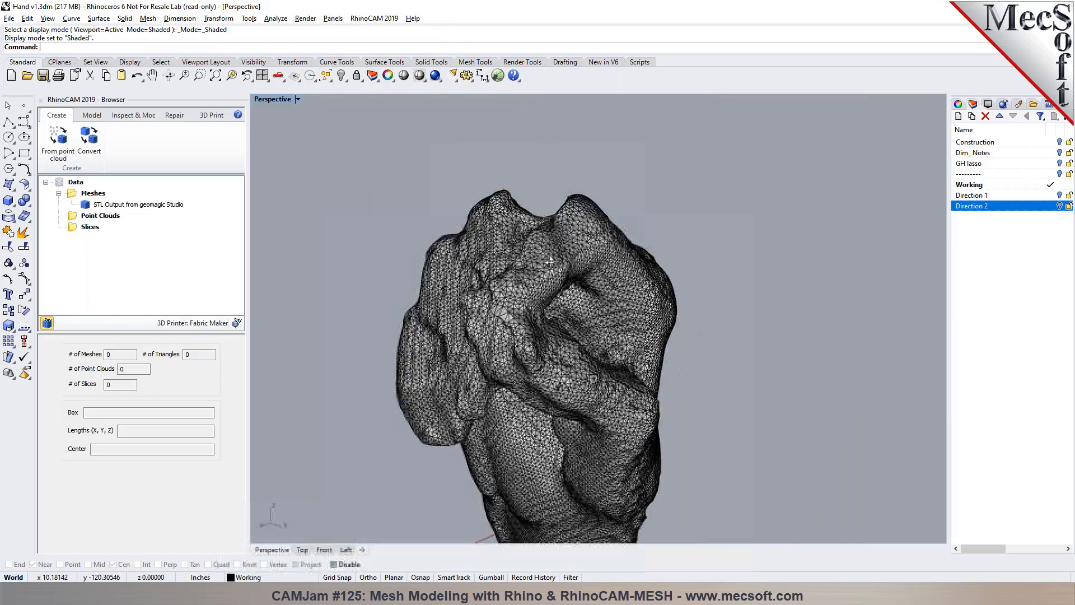
right_click_drag(551, 261, 674, 337)
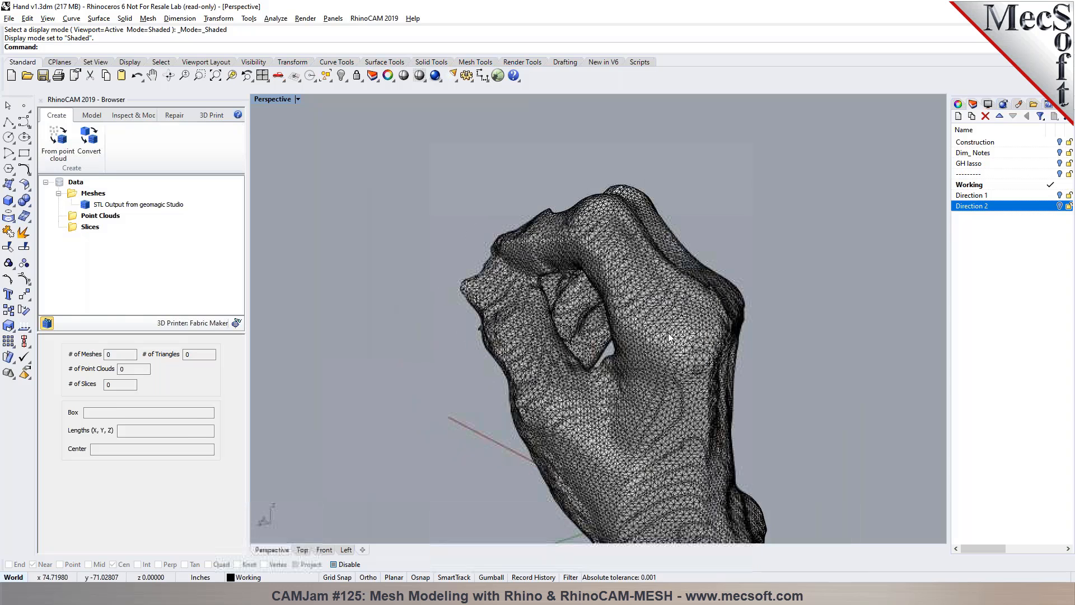
left_click(668, 332)
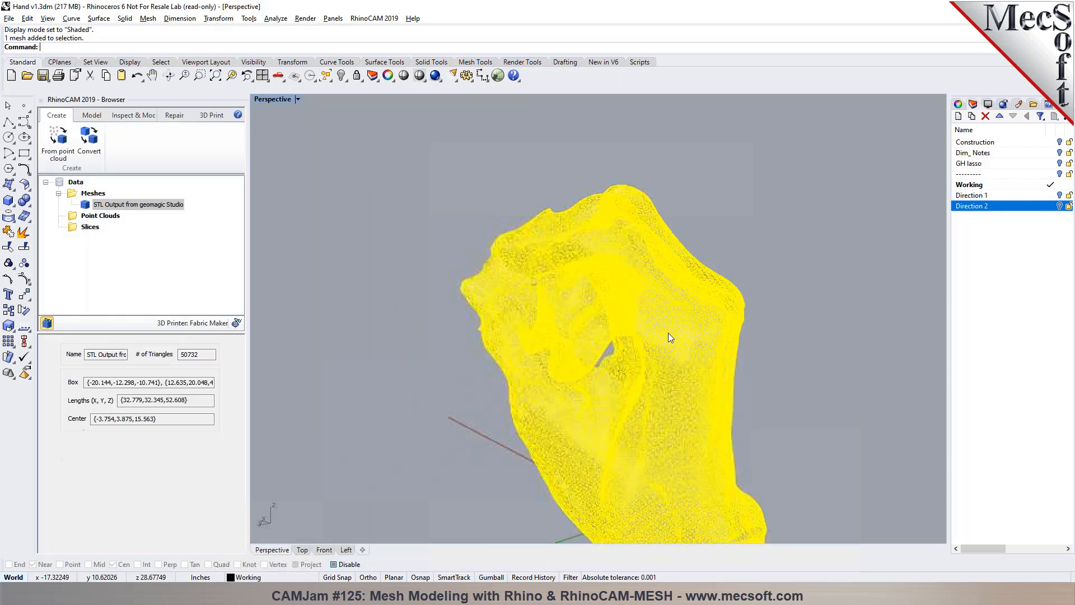
left_click(360, 209)
left_click(617, 286)
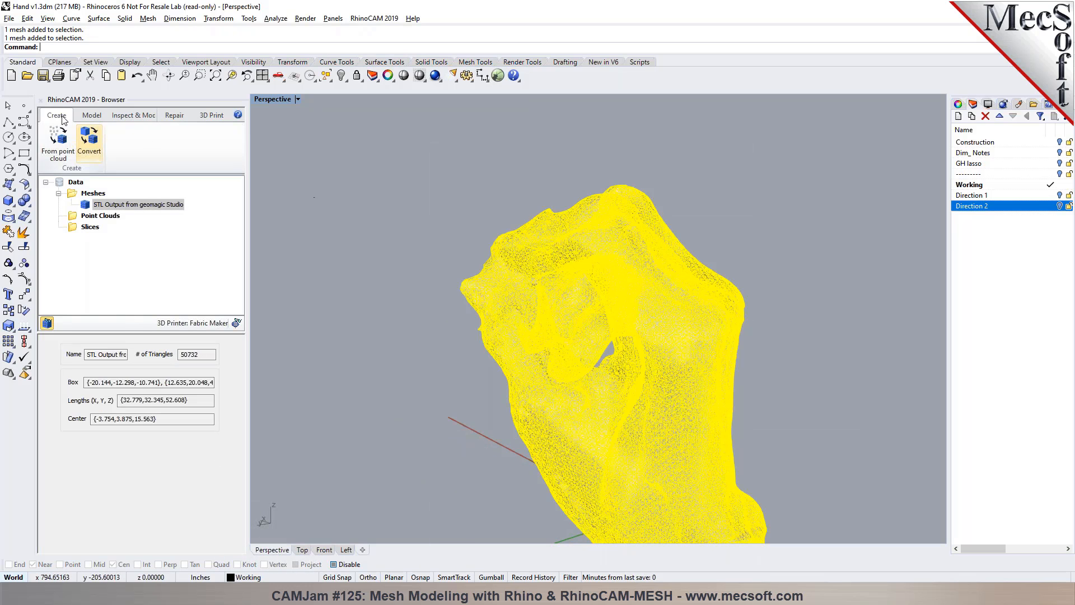
Step: Create a uniform offset of the hand mesh with an offset distance of 0.5 and a tolerance of 0.1
left_click(92, 116)
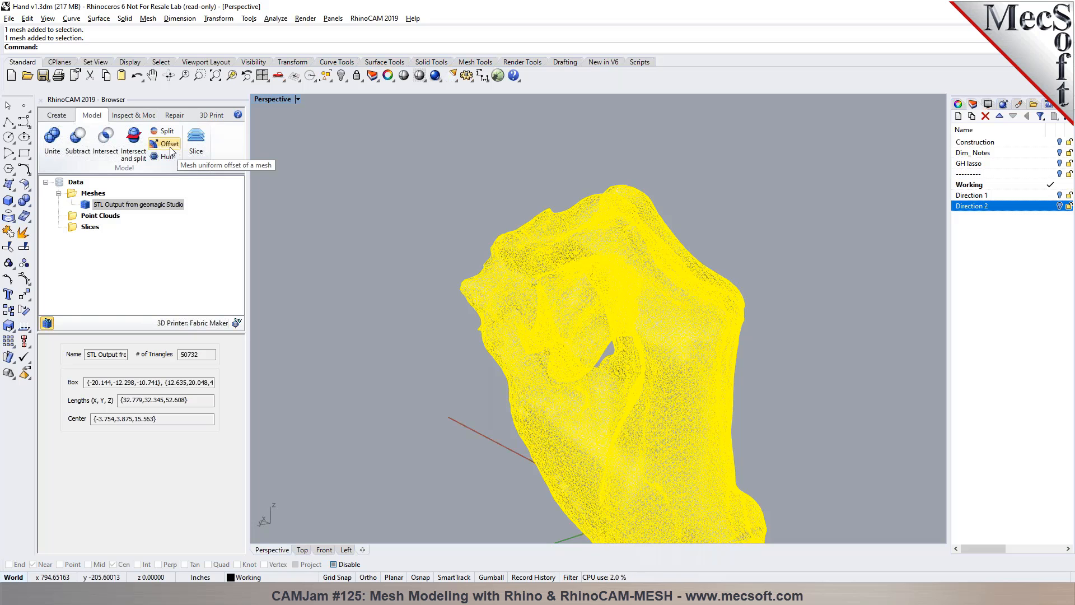
left_click(455, 218)
left_click(540, 240)
left_click(454, 212)
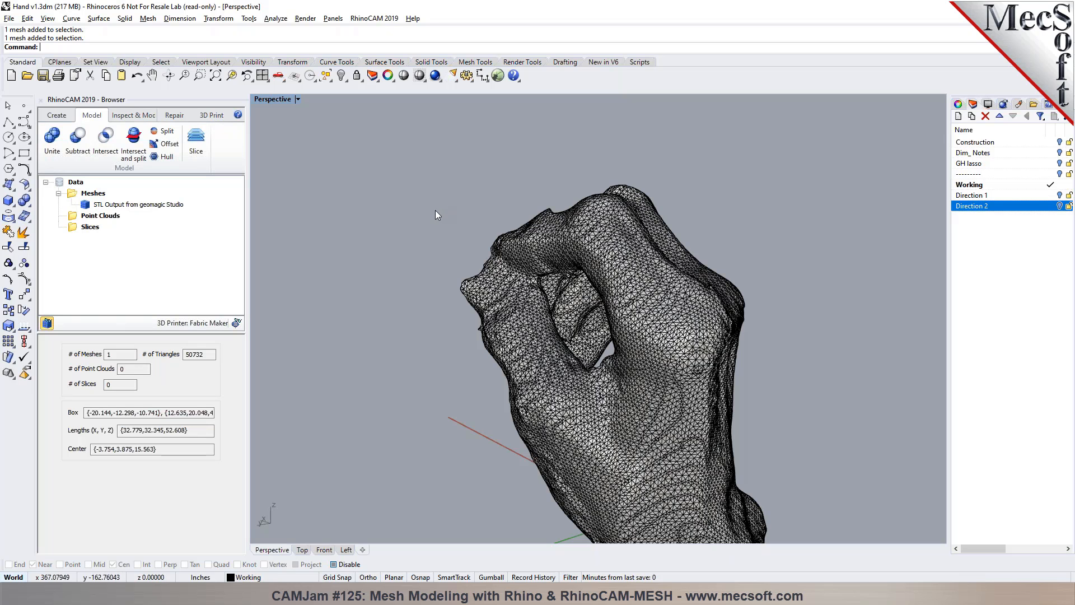
left_click(553, 245)
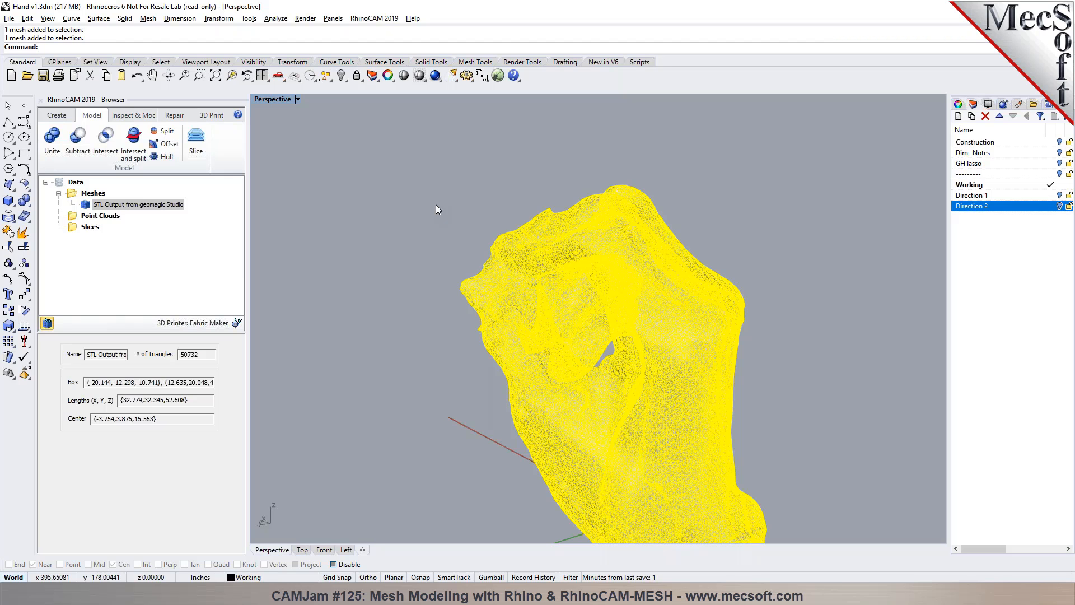
left_click(436, 205)
right_click_drag(504, 255, 576, 257)
left_click(577, 256)
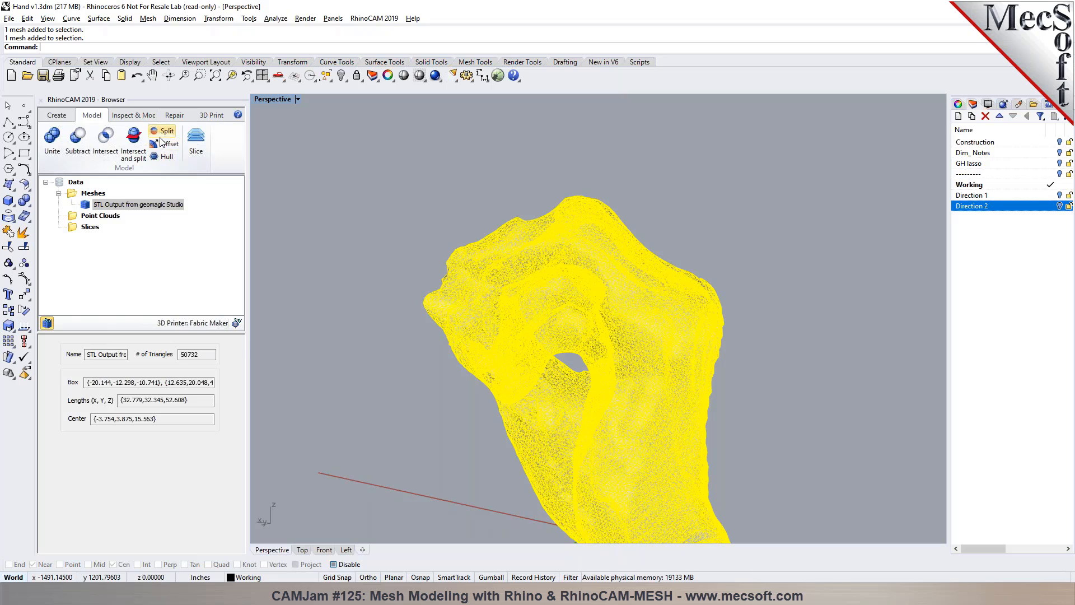
left_click(166, 144)
double_click(137, 374)
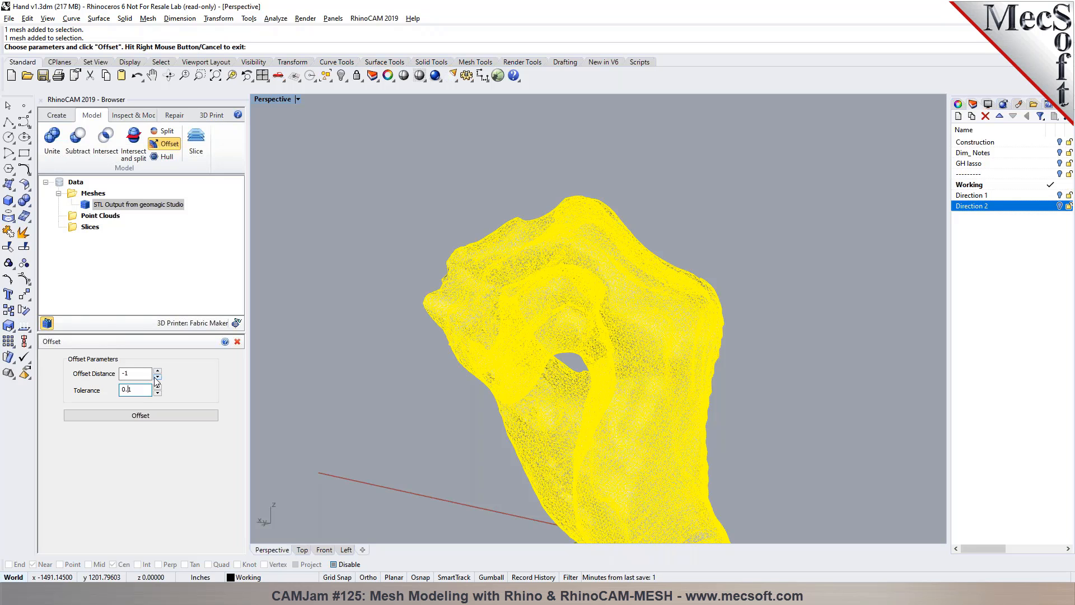
double_click(132, 373)
type("0.5")
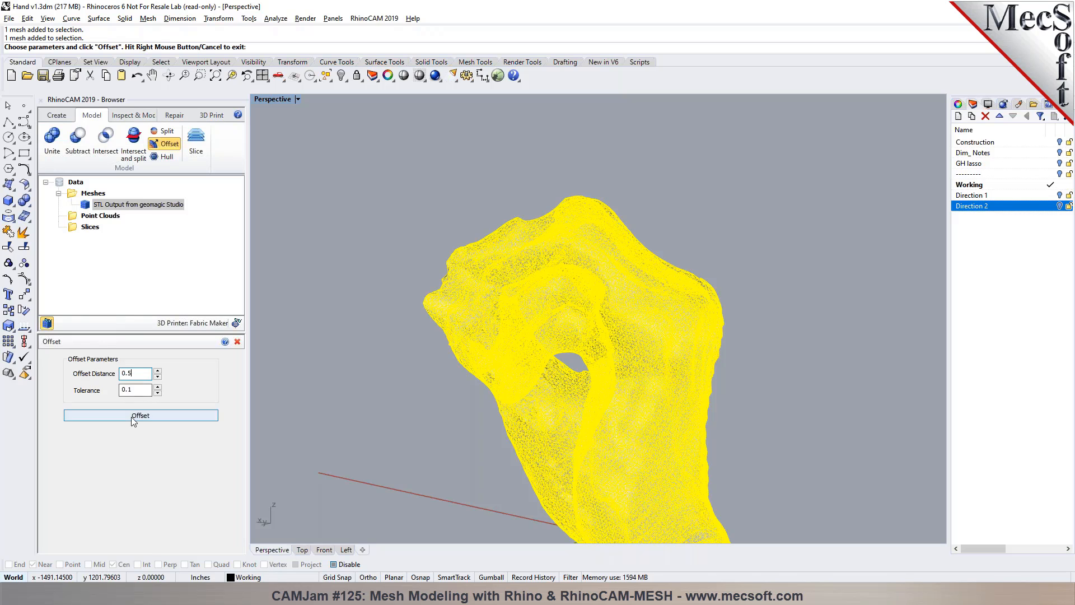
left_click(141, 416)
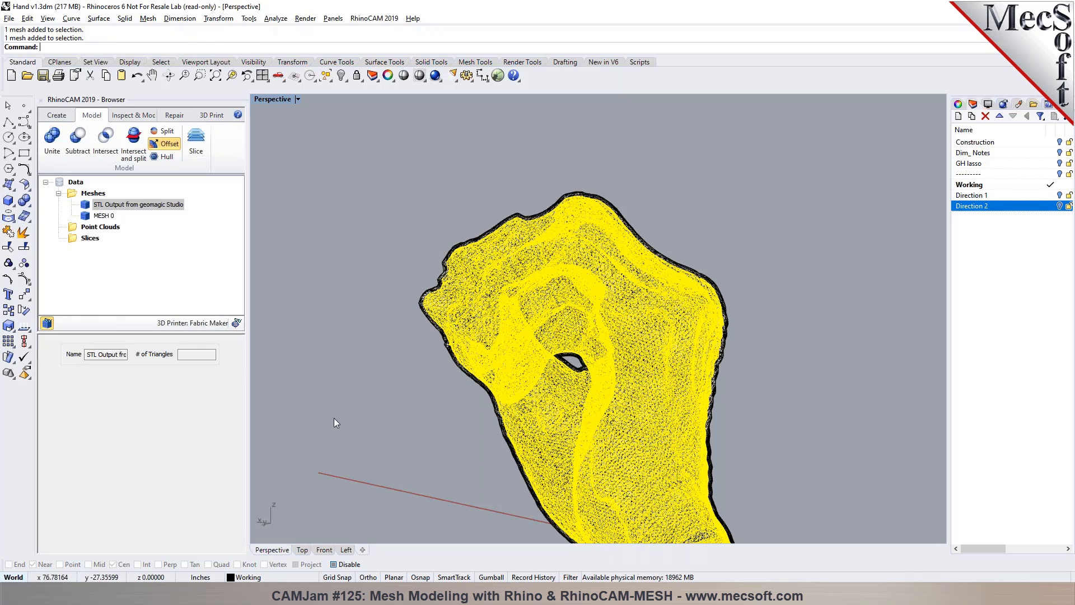
Step: Examine the offset mesh surrounding the original hand mesh from several distances and angles
scroll(456, 250, "up", 2)
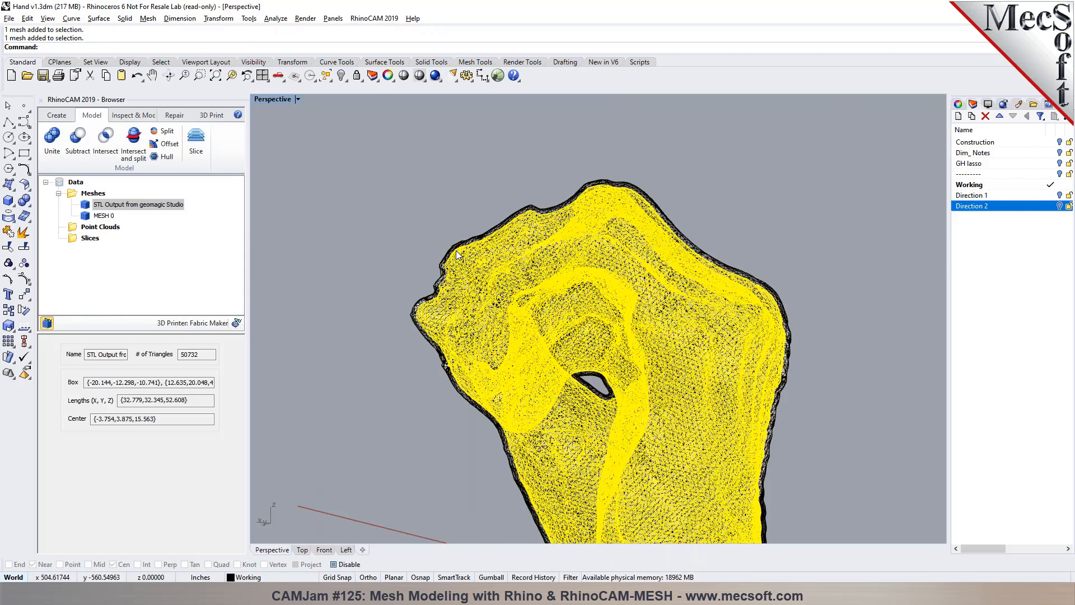
scroll(457, 254, "up", 2)
scroll(487, 304, "down", 6)
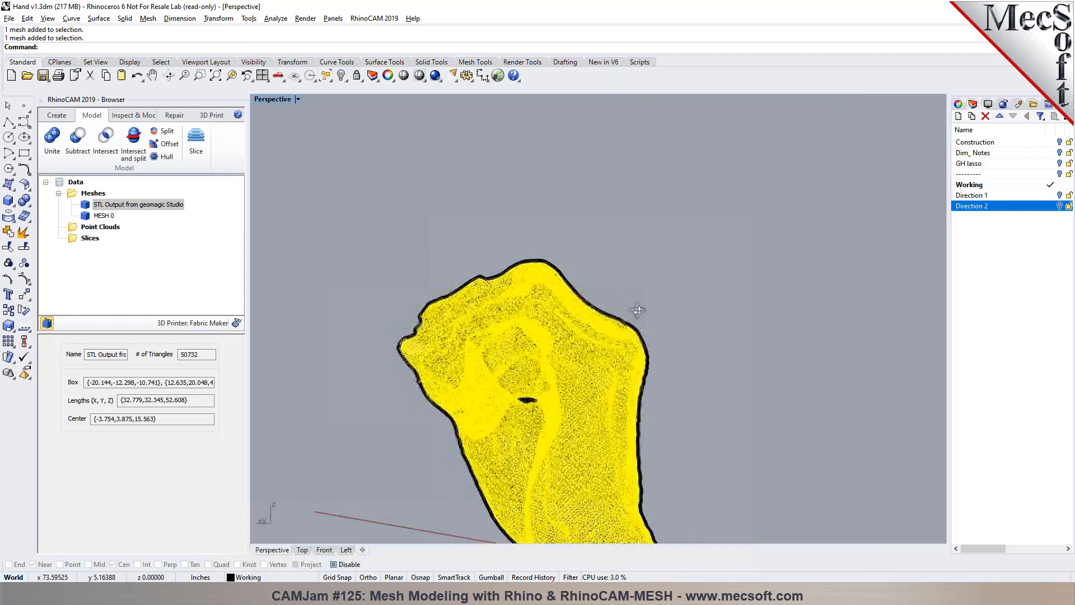
scroll(600, 368, "up", 3)
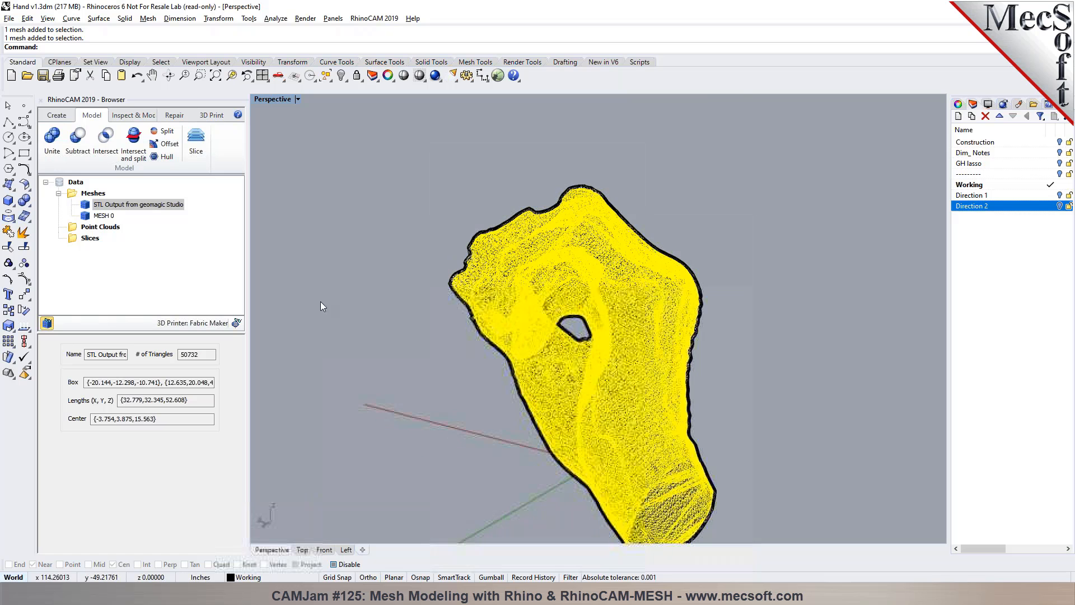
Step: Turn on the visibility checkboxes in the mesh browser and hide the original STL Output from geomagic Studio mesh
left_click(104, 217)
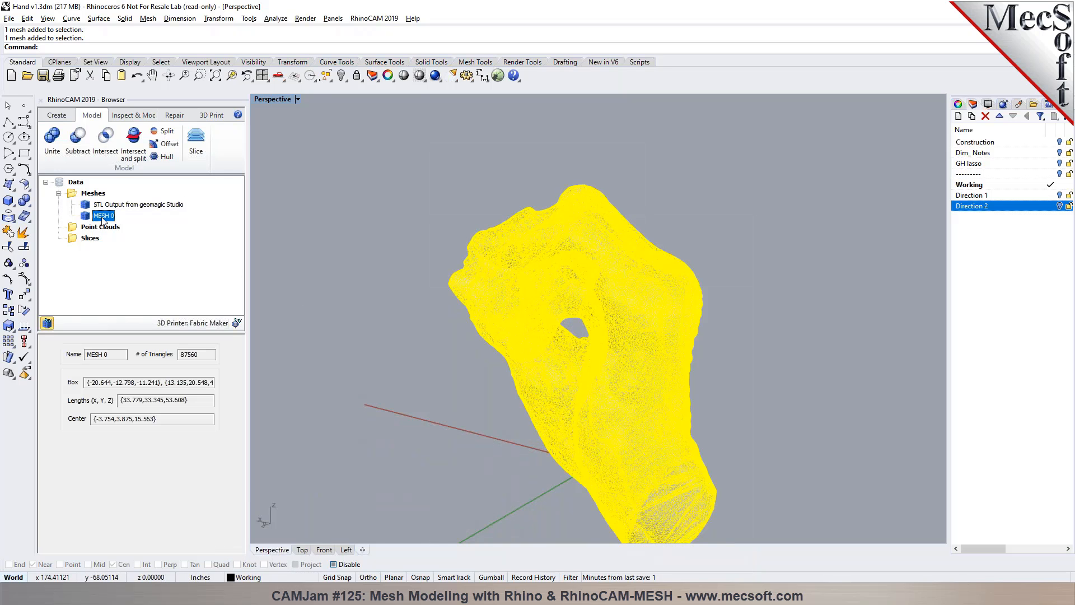
left_click(105, 205)
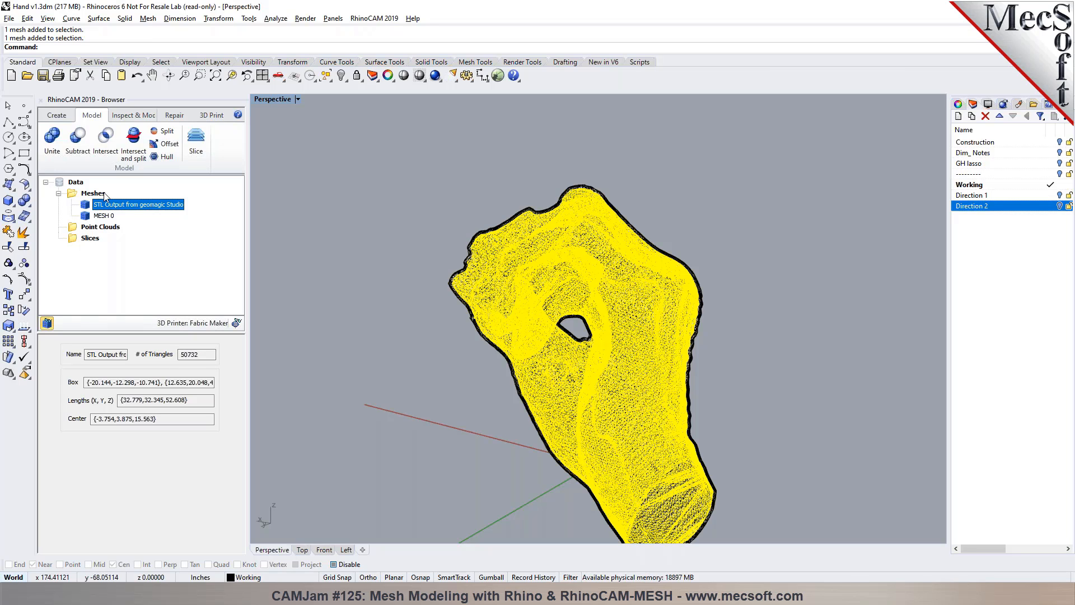
left_click(49, 323)
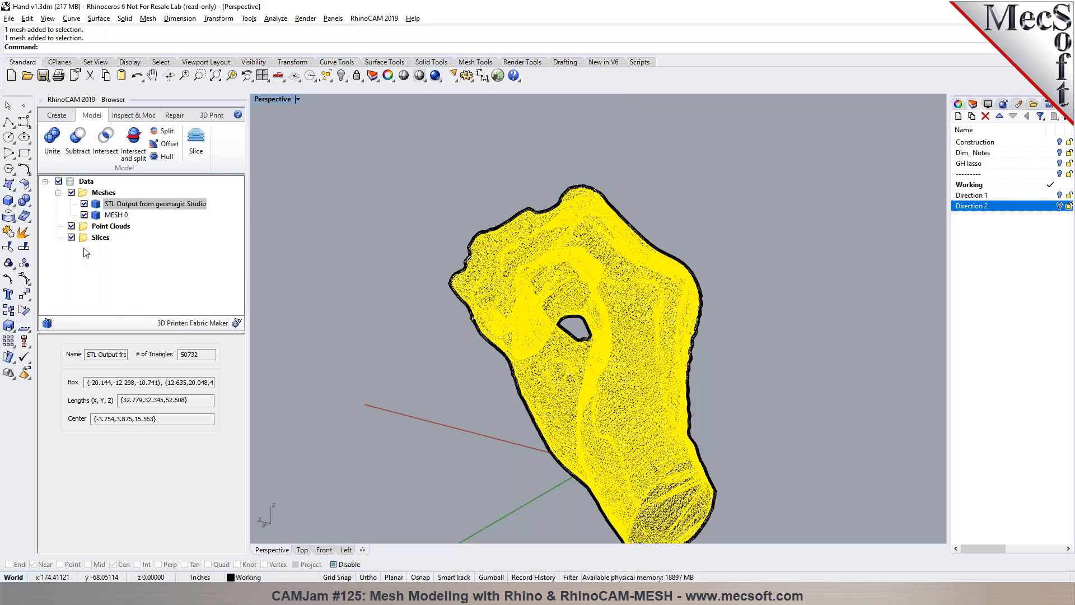
left_click(87, 205)
left_click(87, 206)
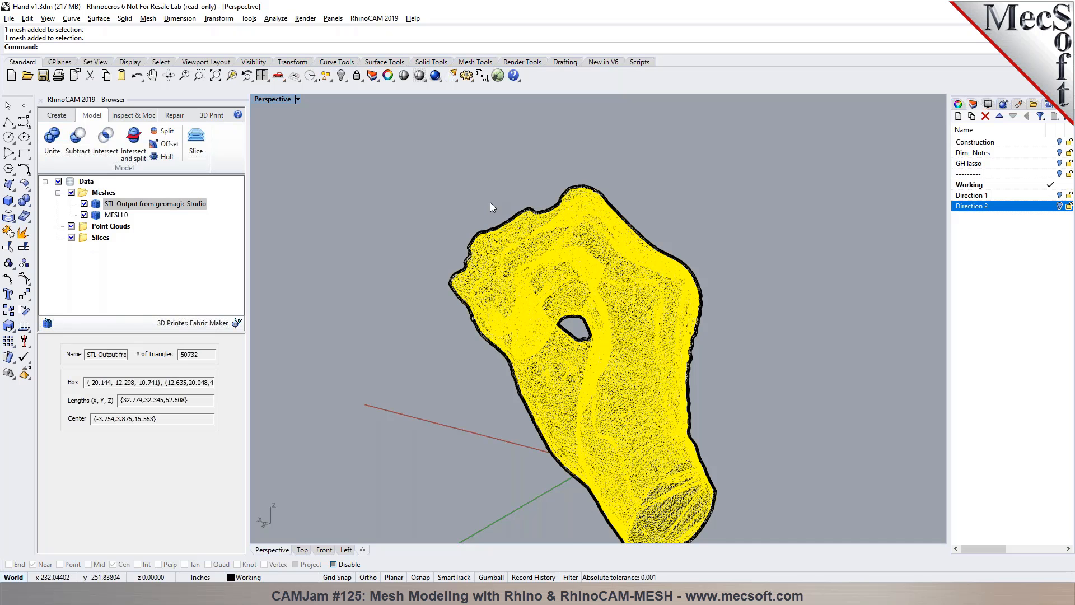
scroll(491, 208, "up", 2)
scroll(491, 207, "up", 2)
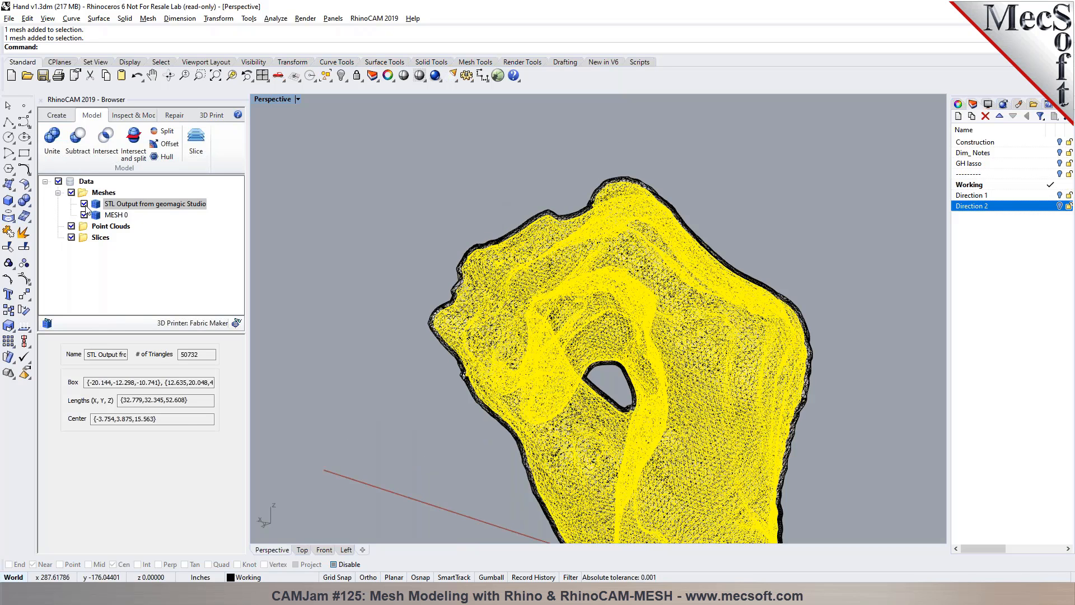
left_click(84, 204)
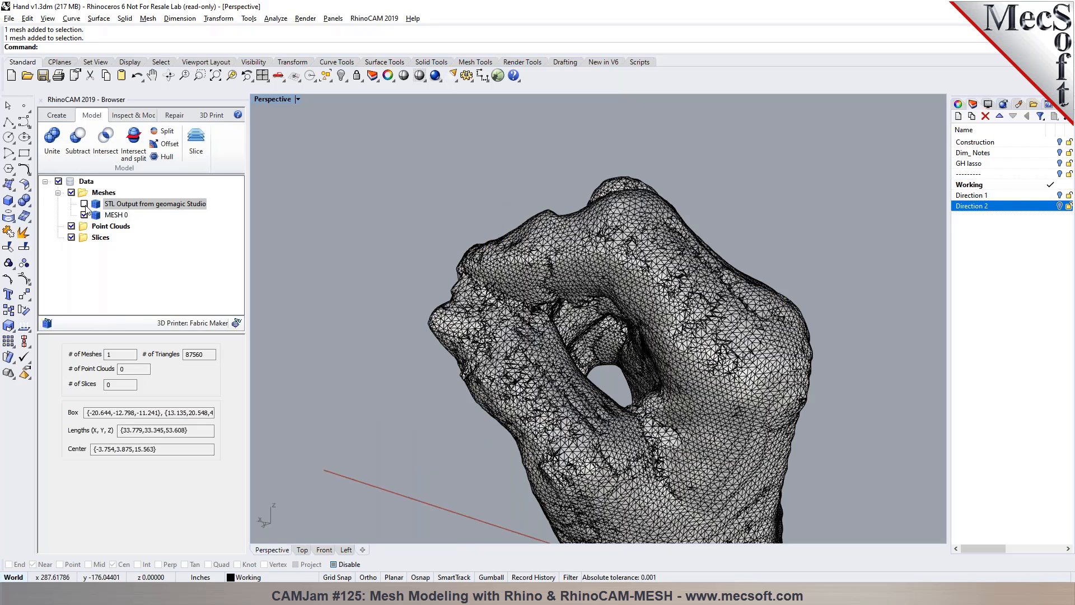
Step: Examine the offset mesh on its own, highlighting it and viewing its triangles close up
left_click(115, 215)
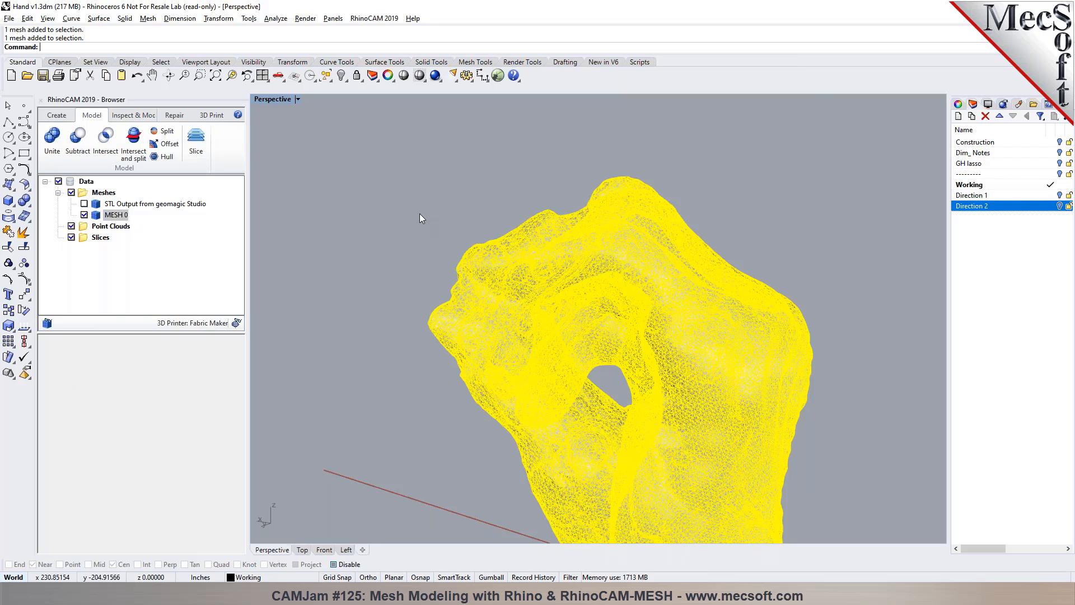
left_click(418, 213)
right_click_drag(439, 256, 332, 262)
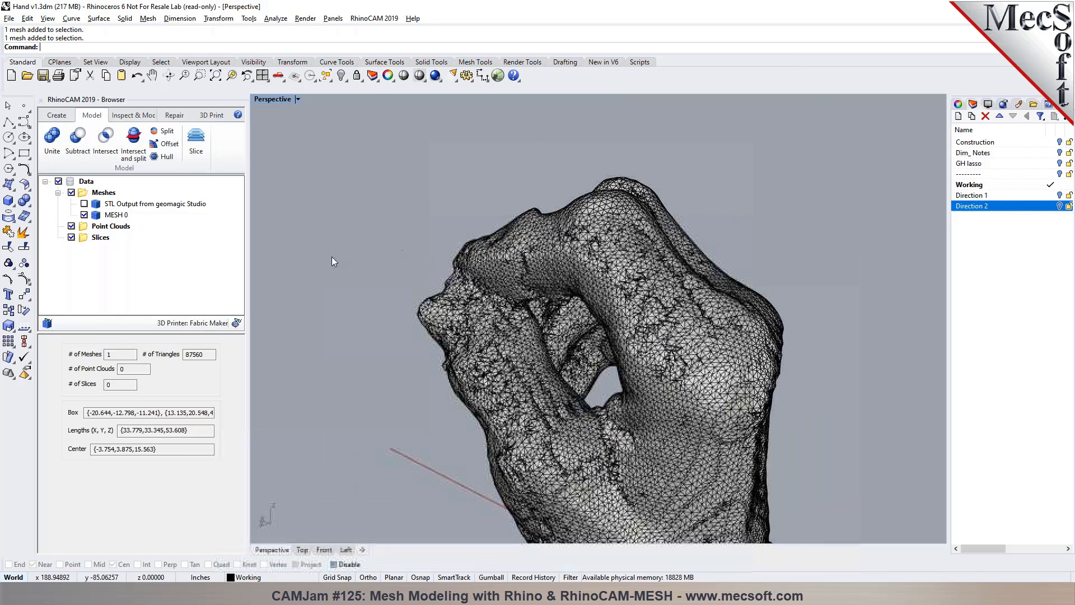
left_click(163, 204)
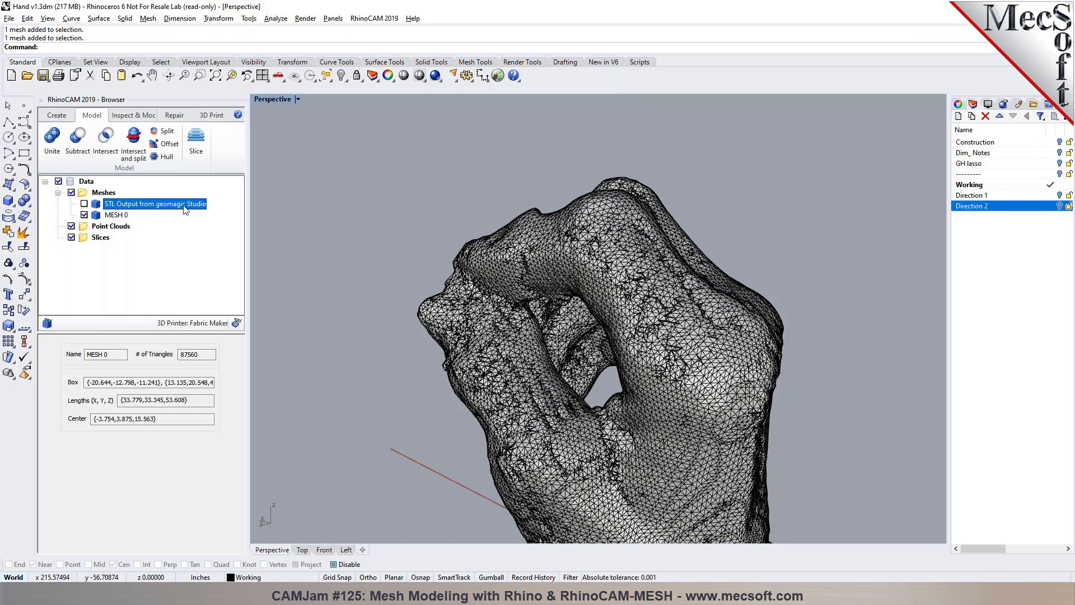
left_click(115, 215)
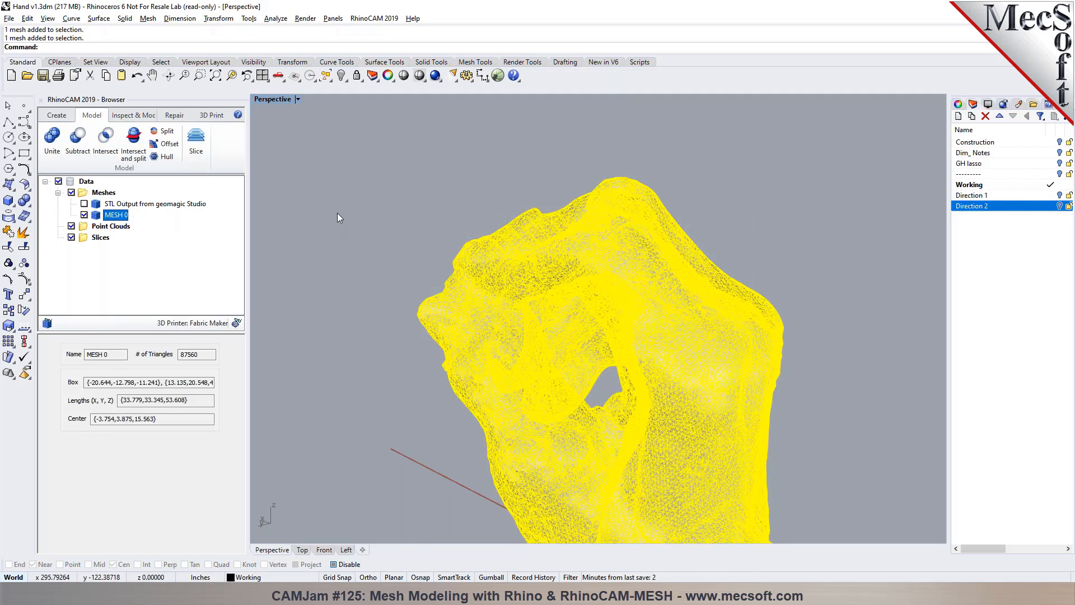
left_click(337, 213)
scroll(476, 258, "up", 4)
scroll(476, 258, "up", 4)
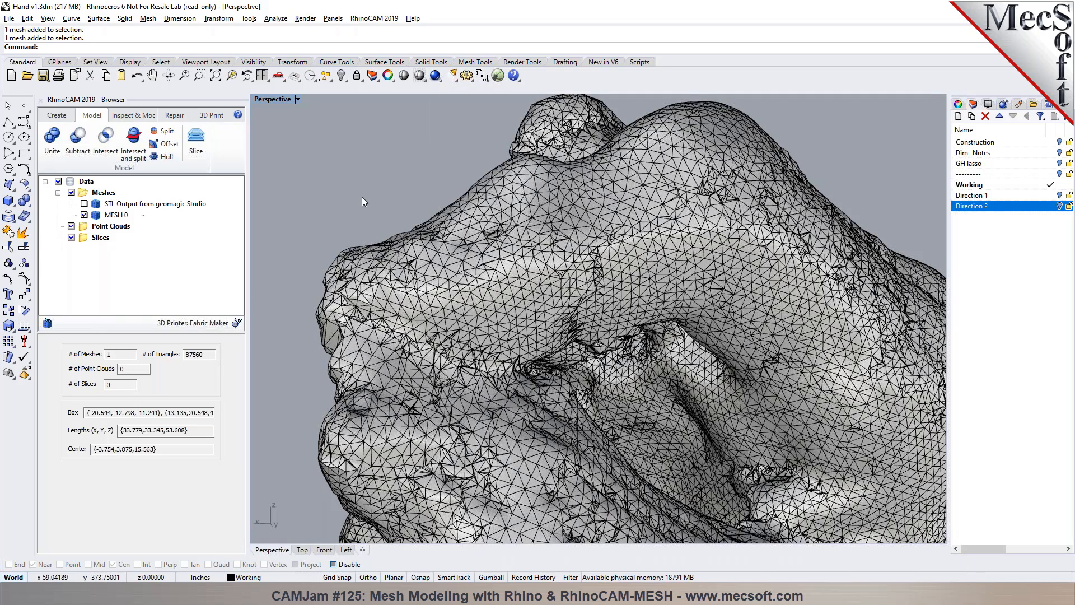
key("ctrl+a")
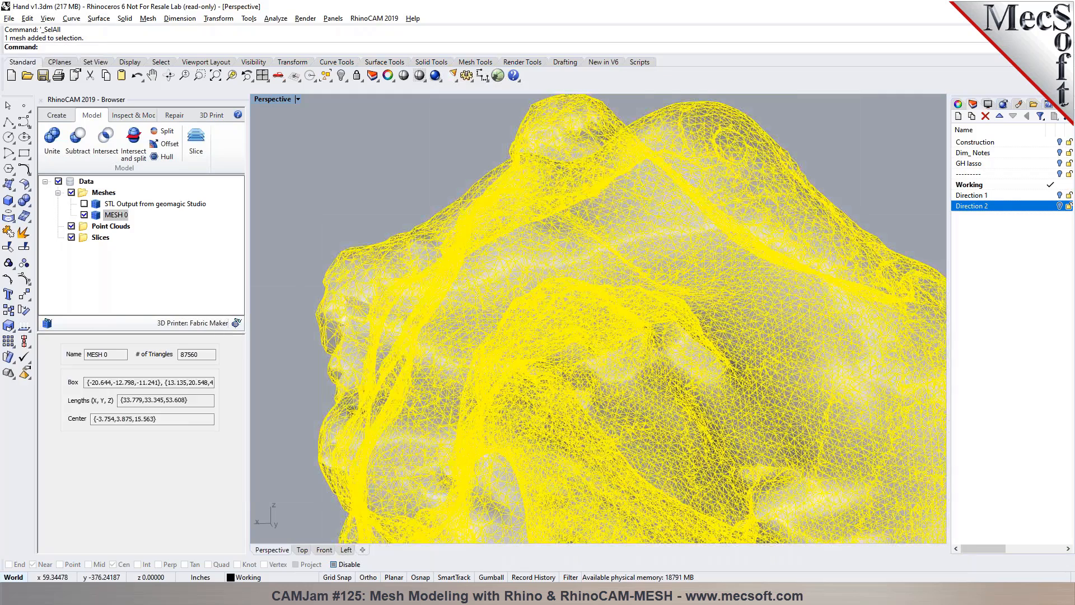
key("Escape")
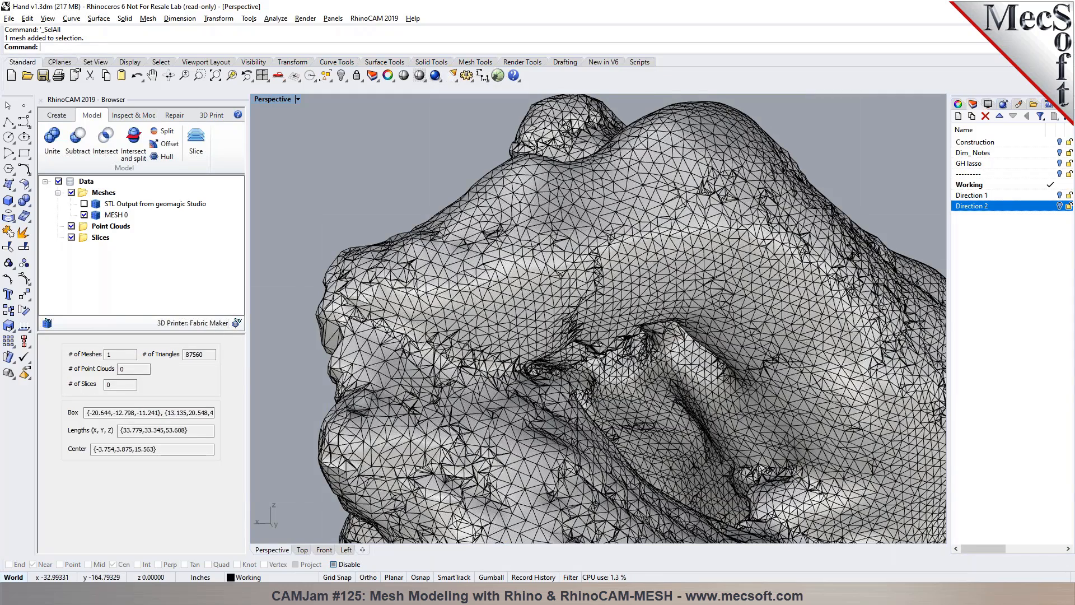
Step: Show the original hand mesh again and switch the offset mesh off and on repeatedly to compare the two
left_click(84, 214)
left_click(84, 204)
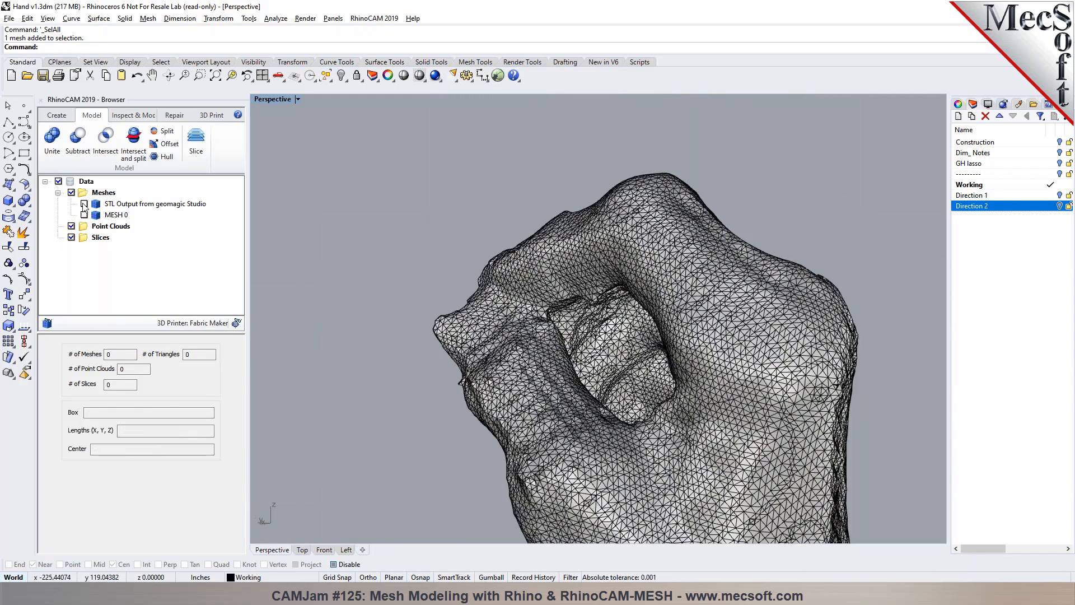
left_click(85, 215)
left_click(85, 215)
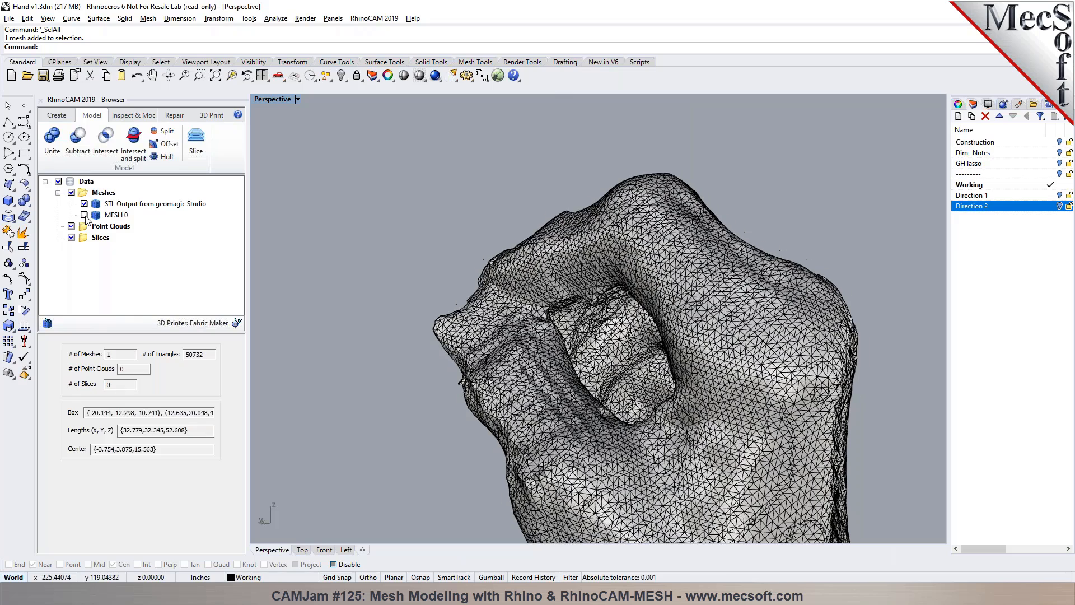
left_click(85, 215)
left_click(84, 215)
left_click(85, 215)
left_click(85, 216)
left_click(85, 216)
left_click(85, 216)
left_click(85, 216)
left_click(85, 215)
left_click(84, 215)
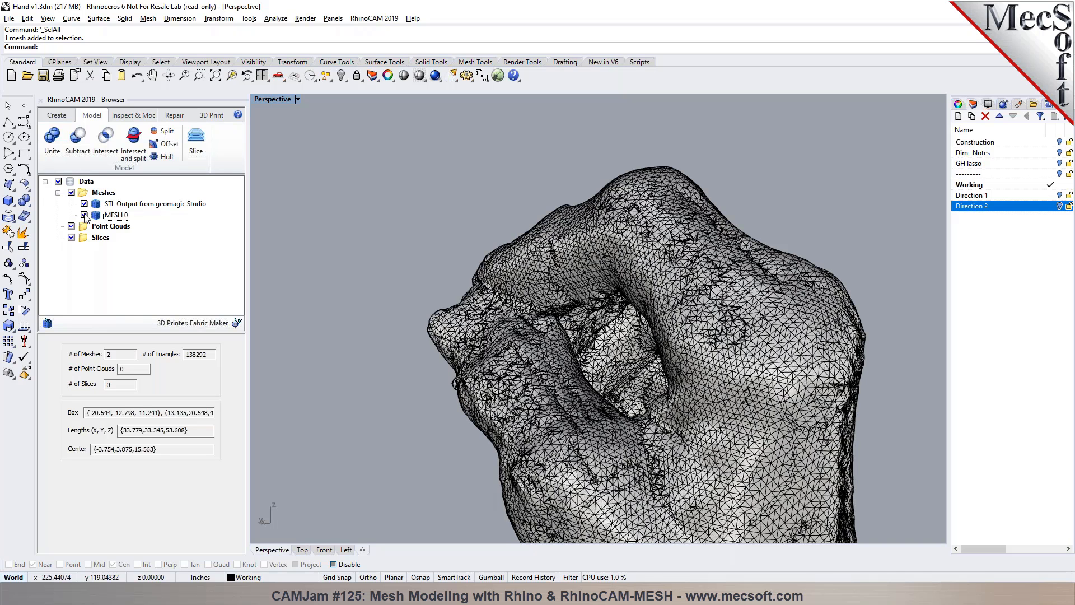
Step: Hide the offset mesh MESH 0 and leave only the original hand mesh displayed
scroll(559, 207, "down", 5)
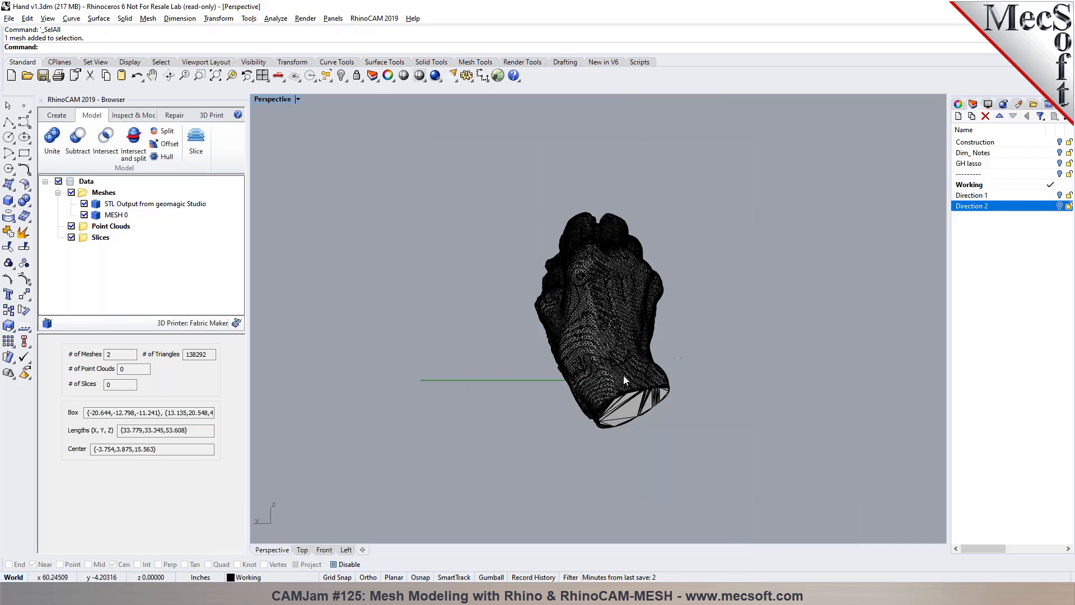
scroll(605, 380, "up", 4)
right_click_drag(607, 377, 660, 358)
scroll(660, 348, "down", 5)
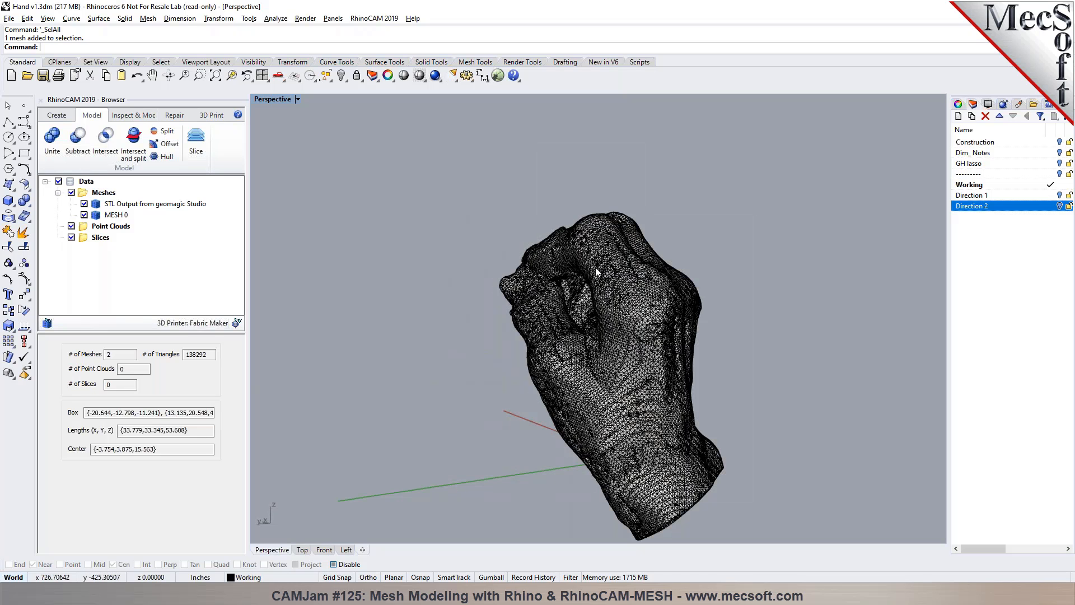
scroll(586, 311, "up", 3)
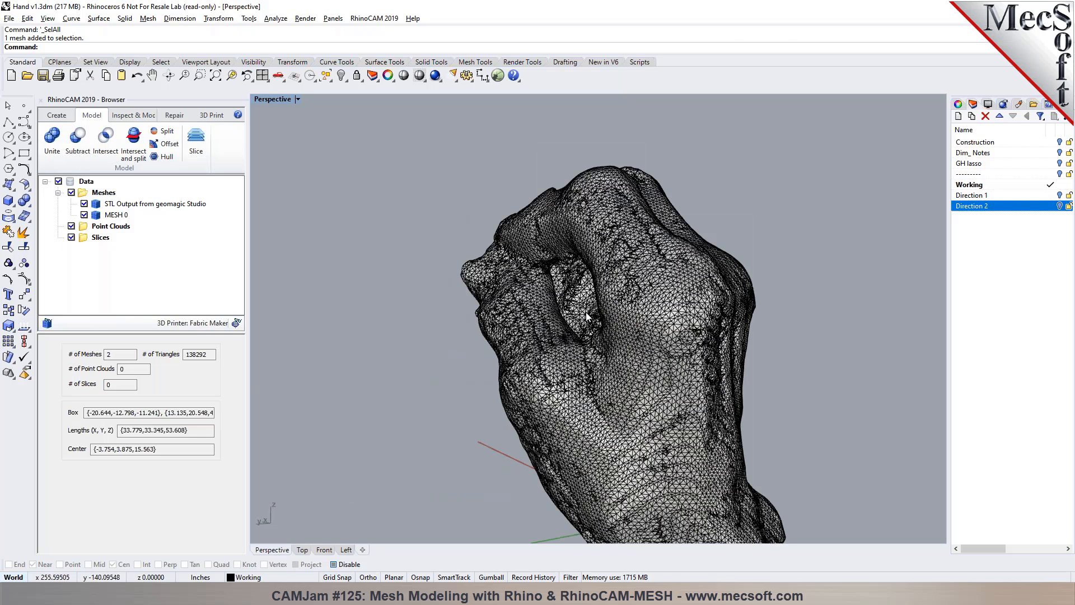
left_click(84, 215)
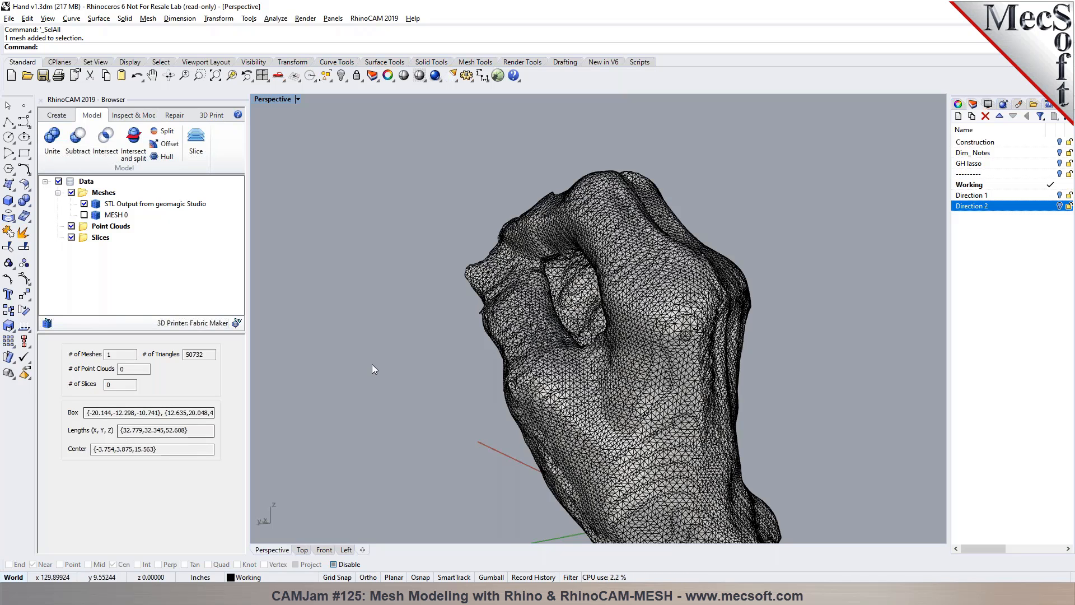
right_click_drag(617, 288, 672, 319)
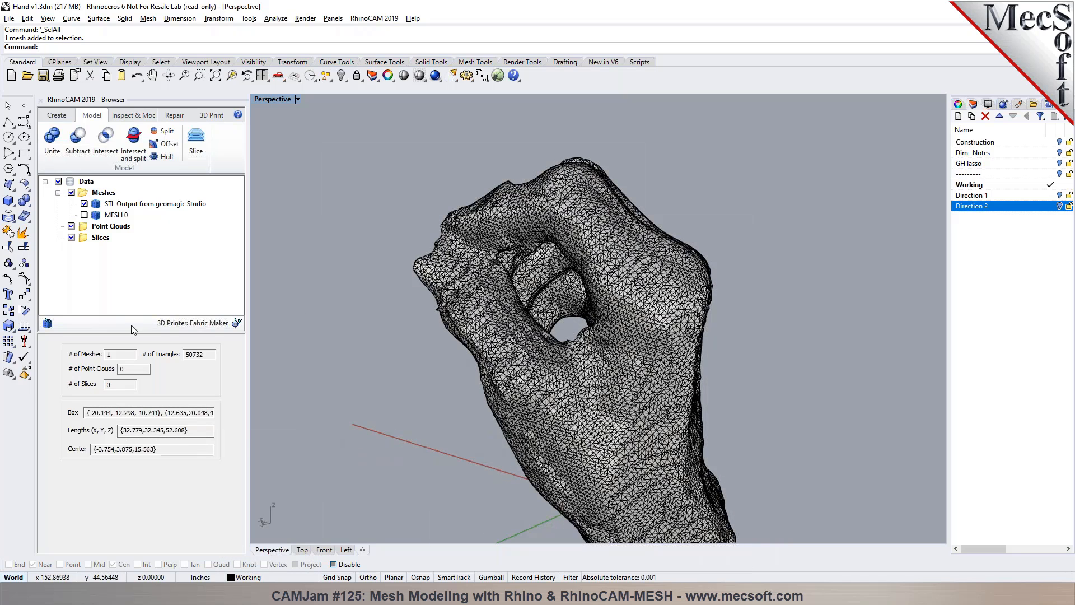
Step: Reduce the triangle count of the original hand mesh by 50%
left_click(133, 115)
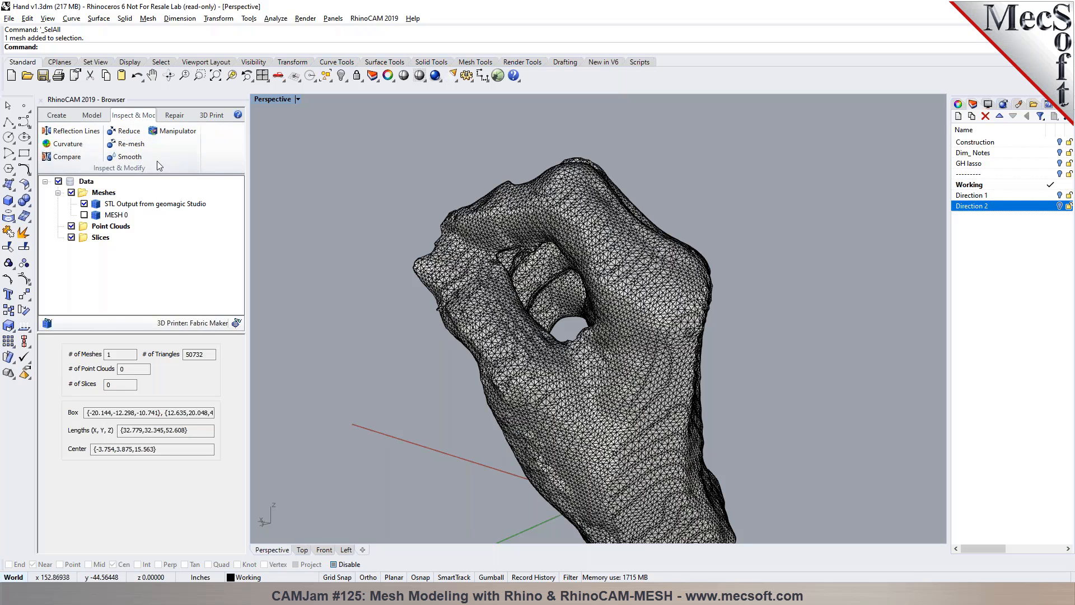
left_click(125, 131)
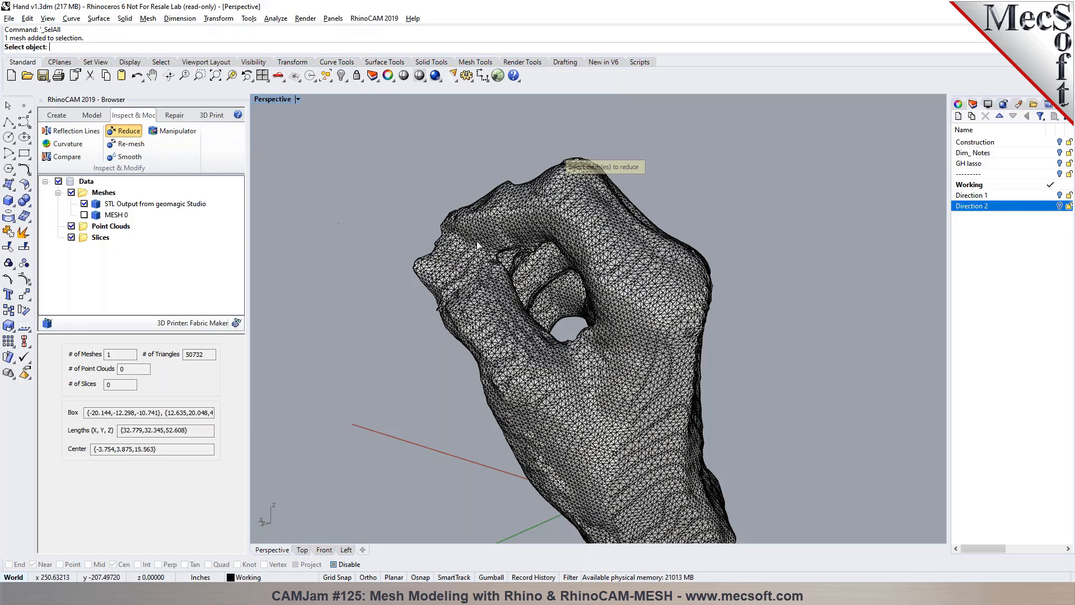
left_click(534, 224)
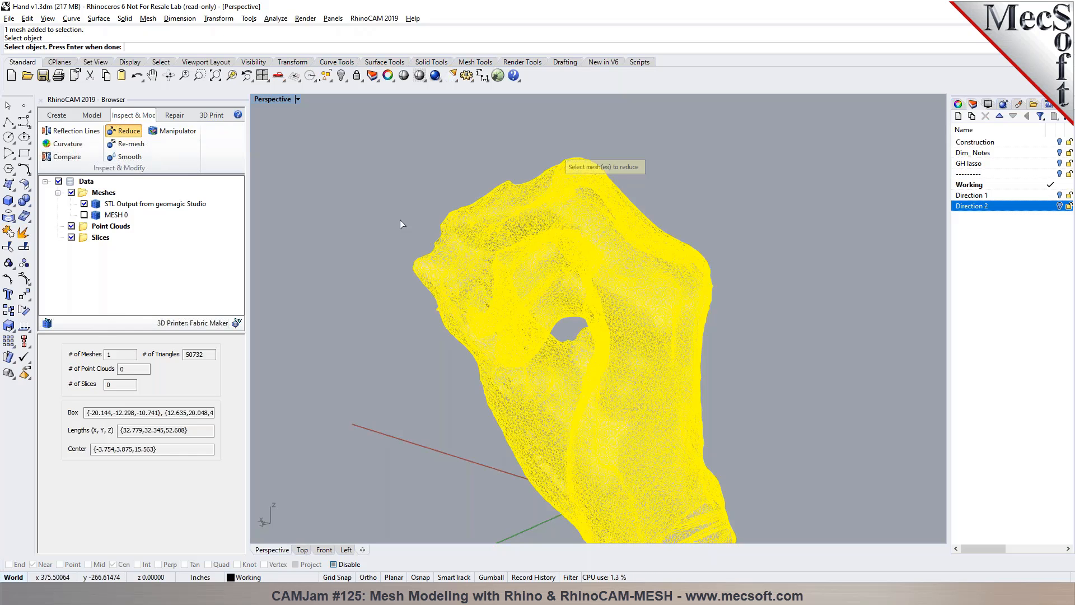
key("Return")
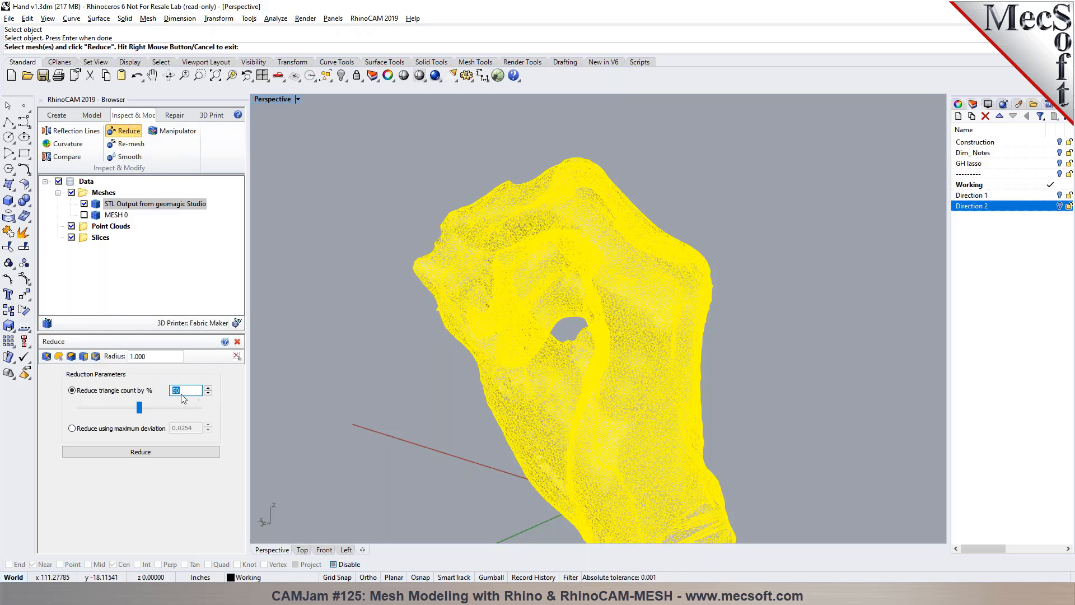
left_click(150, 453)
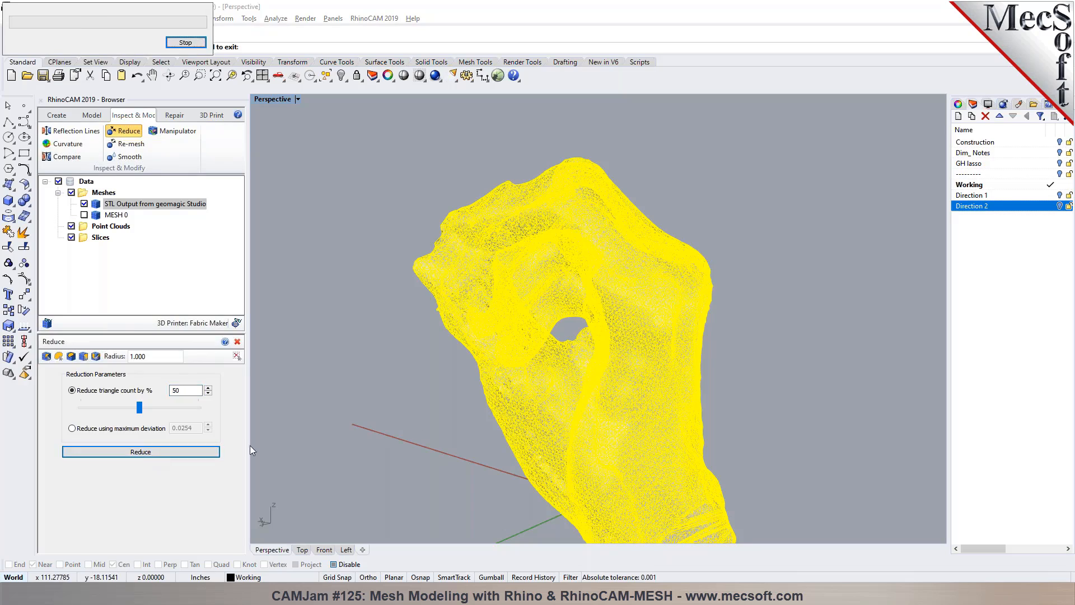
right_click(438, 418)
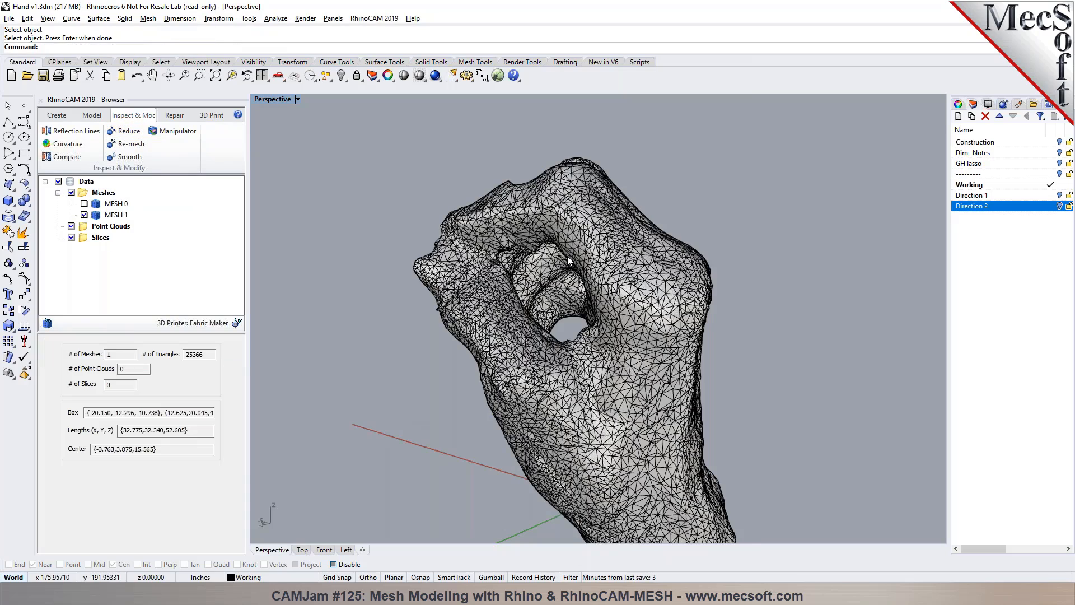
Step: Examine the triangles of the reduced hand mesh from several angles and distances
scroll(567, 256, "up", 1)
scroll(566, 257, "up", 2)
right_click_drag(567, 256, 438, 268)
scroll(438, 267, "down", 5)
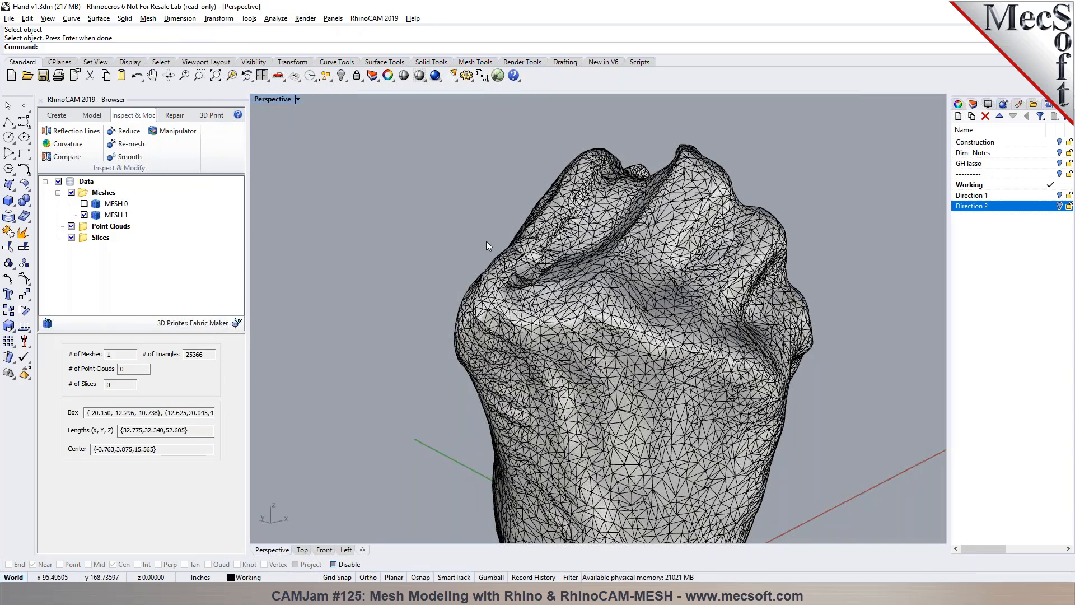
scroll(492, 241, "down", 4)
right_click_drag(565, 373, 462, 334)
scroll(462, 331, "up", 5)
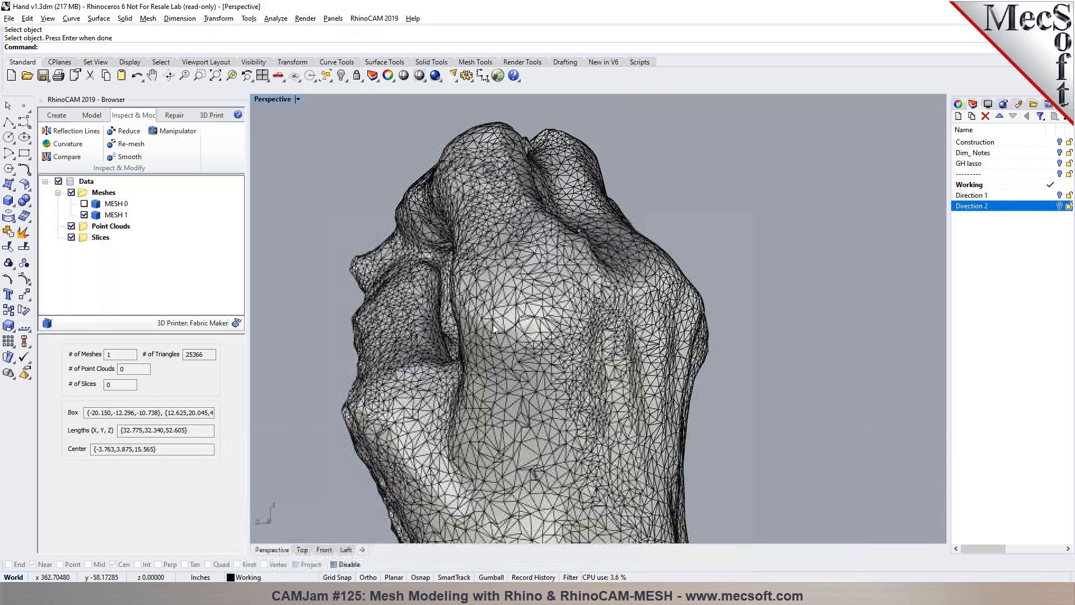
Step: Smooth the reduced hand mesh with vertex shifting in both directions and 2 iterations
left_click(492, 324)
left_click(127, 157)
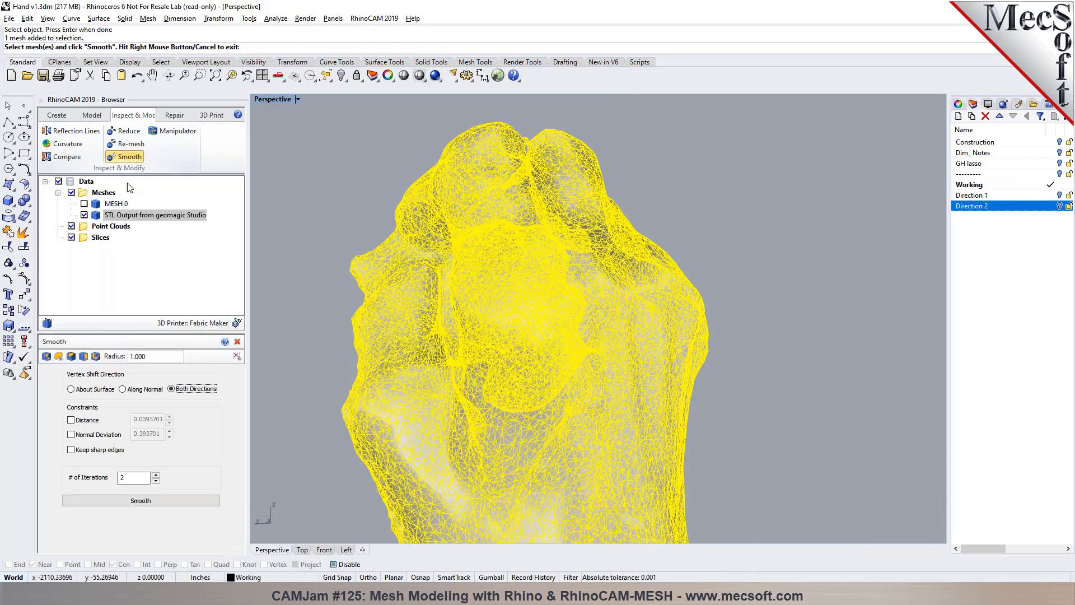
left_click(144, 506)
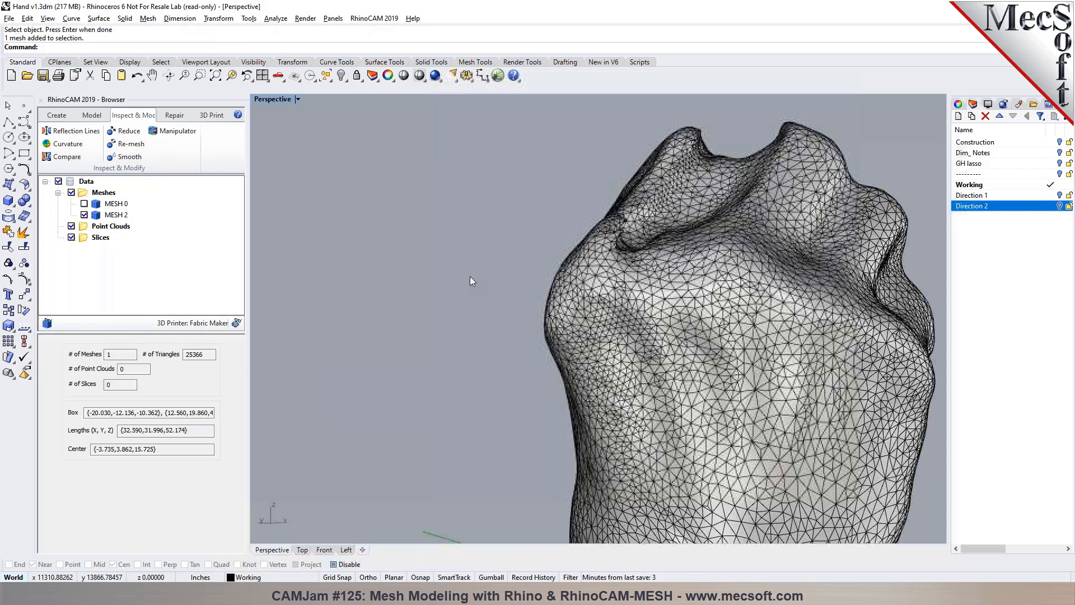
Step: Smooth the hand mesh a second time in both directions with 4 iterations and inspect its knuckles
scroll(554, 308, "down", 5)
scroll(557, 267, "up", 5)
right_click_drag(557, 267, 619, 308)
left_click(620, 308)
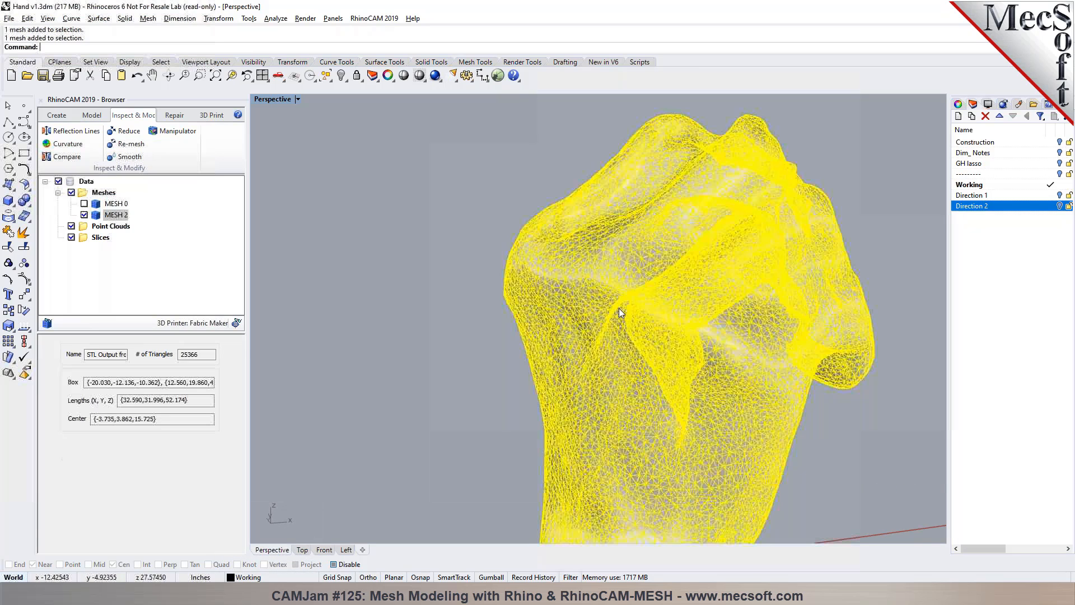
left_click(128, 157)
left_click(157, 474)
left_click(151, 500)
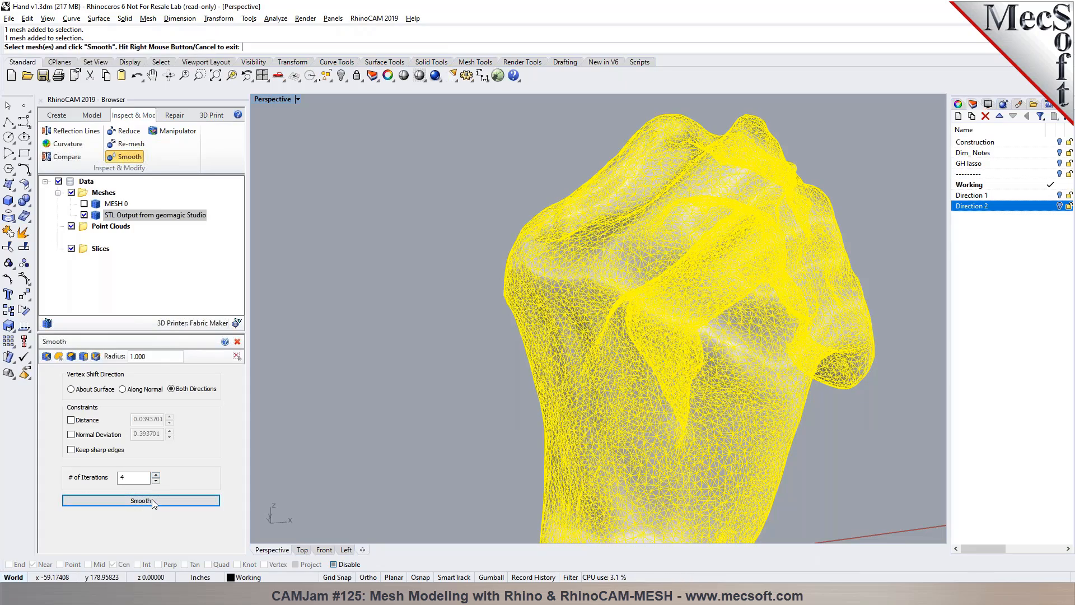
mouse_move(431, 254)
right_mouse_down()
mouse_move(555, 252)
mouse_move(516, 249)
right_mouse_up()
scroll(516, 248, "up", 5)
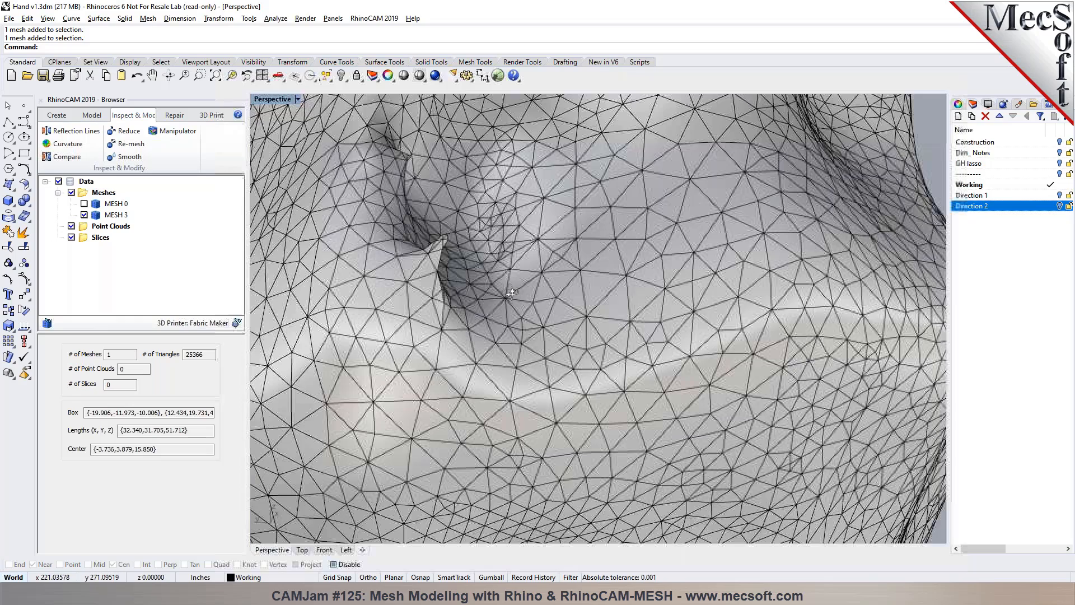
scroll(512, 292, "down", 6)
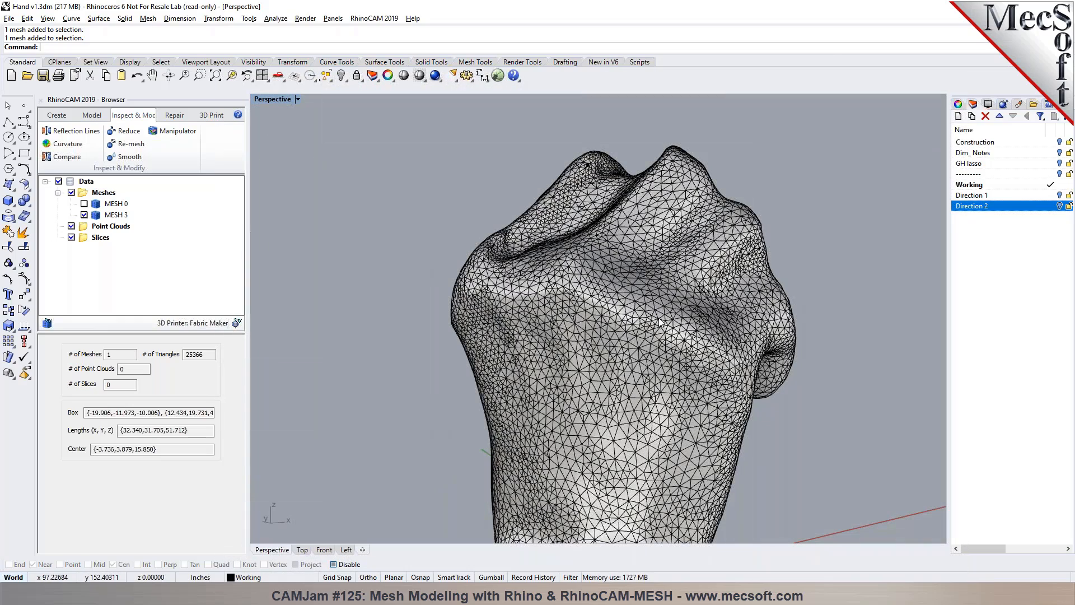
Step: Examine the triangles of the smoothed hand mesh around the knuckles and back of the hand, and look over the mesh creation and modelling tools
right_click_drag(649, 305, 765, 330)
scroll(702, 214, "down", 5)
scroll(626, 252, "up", 5)
scroll(765, 331, "up", 3)
scroll(583, 301, "up", 4)
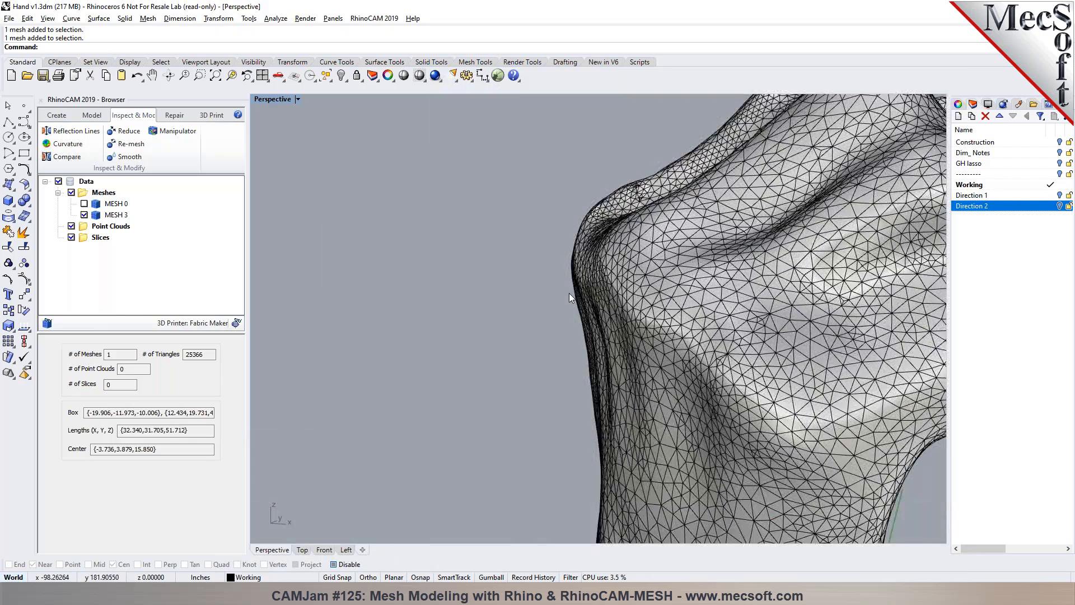
scroll(764, 277, "down", 5)
mouse_move(768, 283)
right_mouse_down()
mouse_move(605, 302)
mouse_move(754, 289)
right_mouse_up()
scroll(754, 289, "down", 5)
scroll(754, 289, "up", 8)
right_click_drag(663, 311, 744, 270)
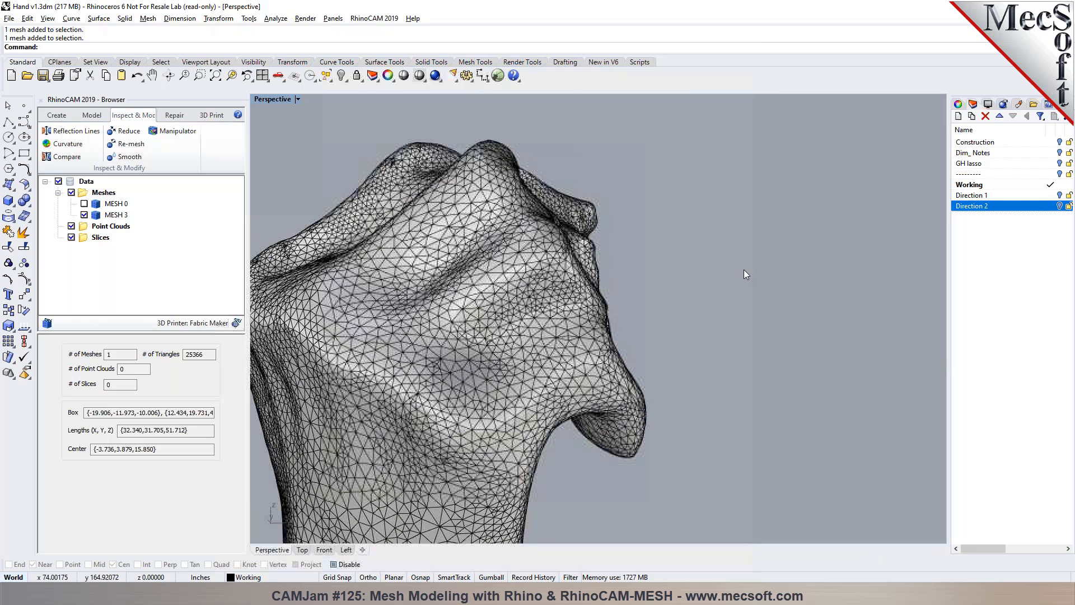
left_click(50, 116)
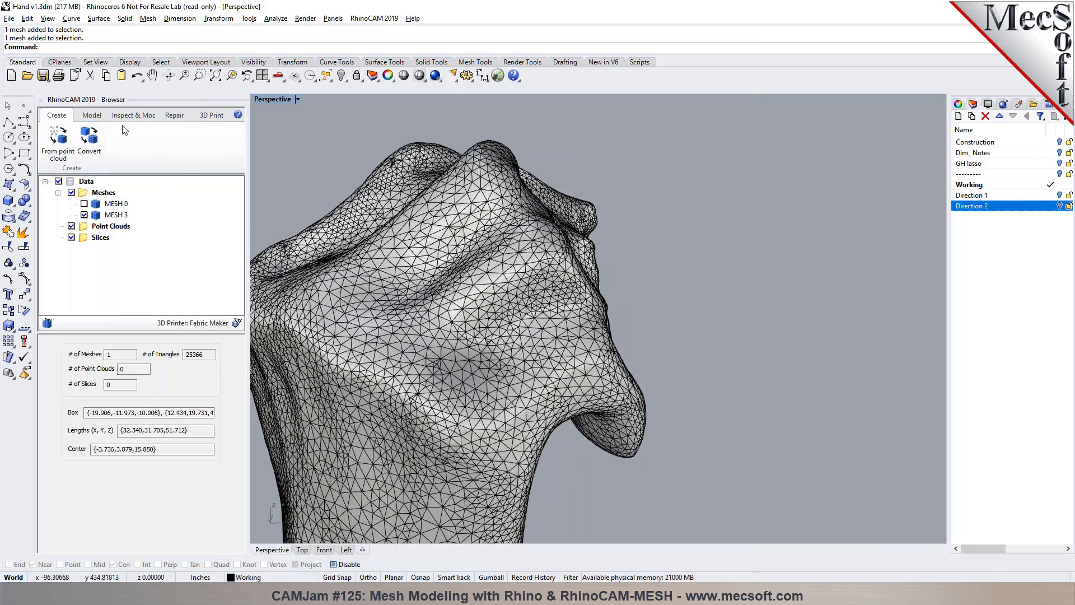
left_click(92, 115)
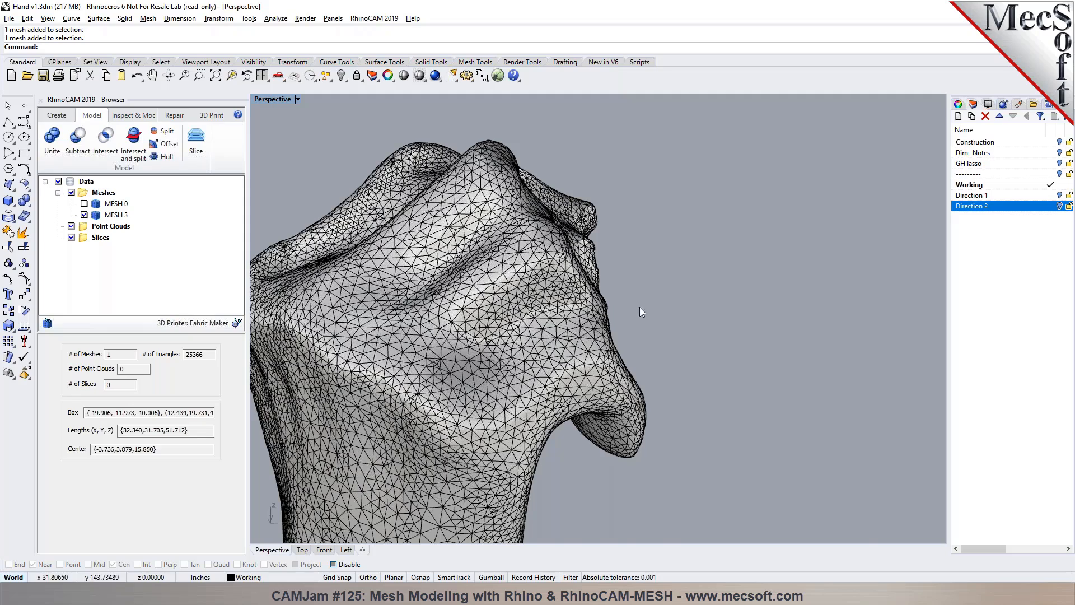
Step: Delete the cluster of folded, overlapping mesh faces sticking out of the knuckle
right_click_drag(674, 341, 641, 312)
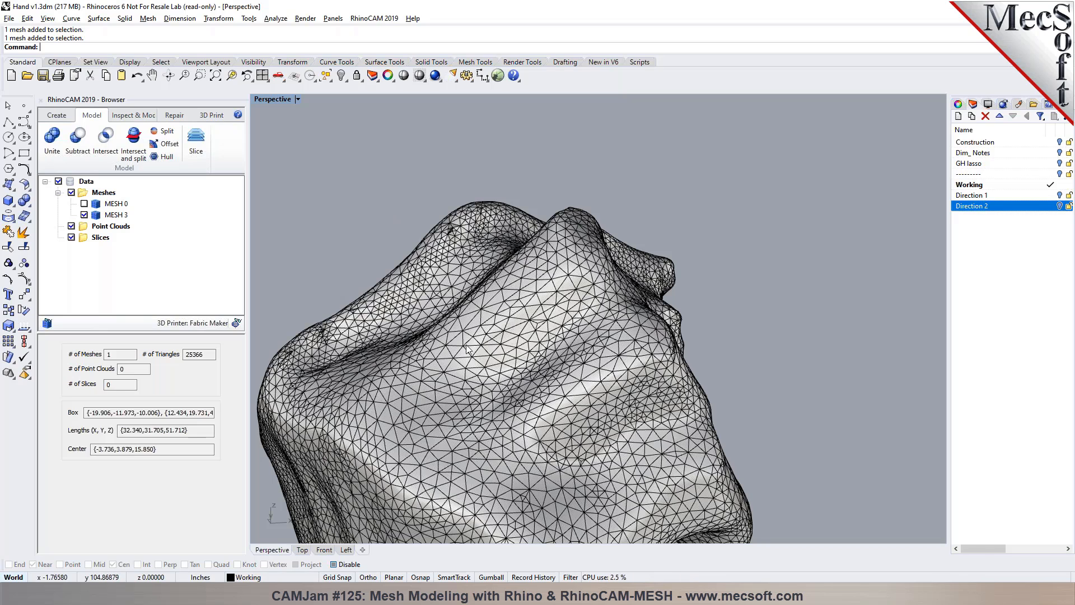
scroll(483, 319, "up", 2)
right_click_drag(497, 320, 453, 255)
scroll(453, 255, "up", 3)
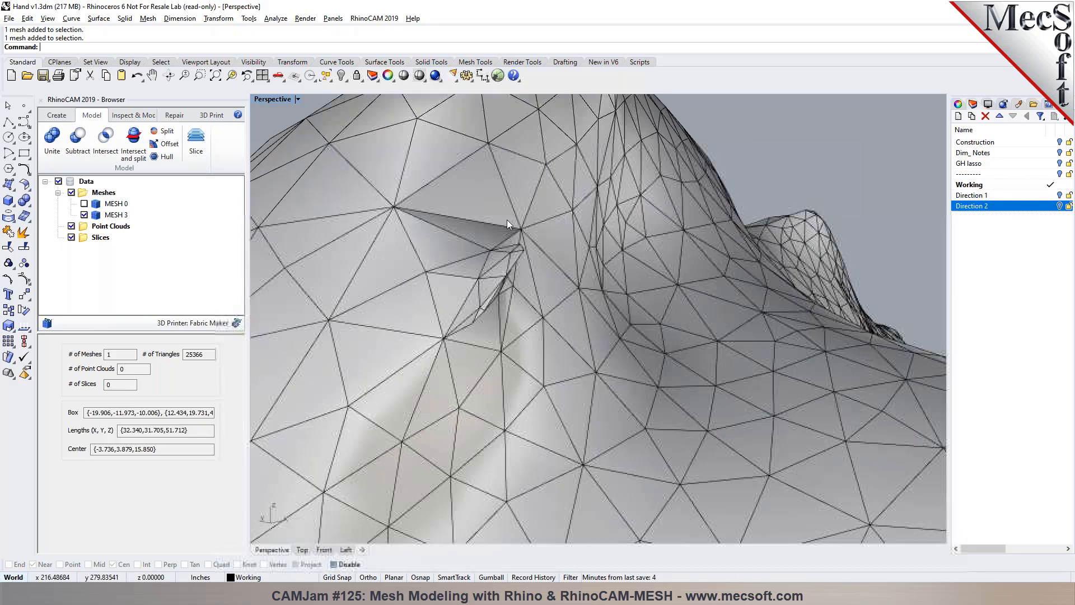
scroll(495, 241, "up", 2)
scroll(509, 249, "up", 2)
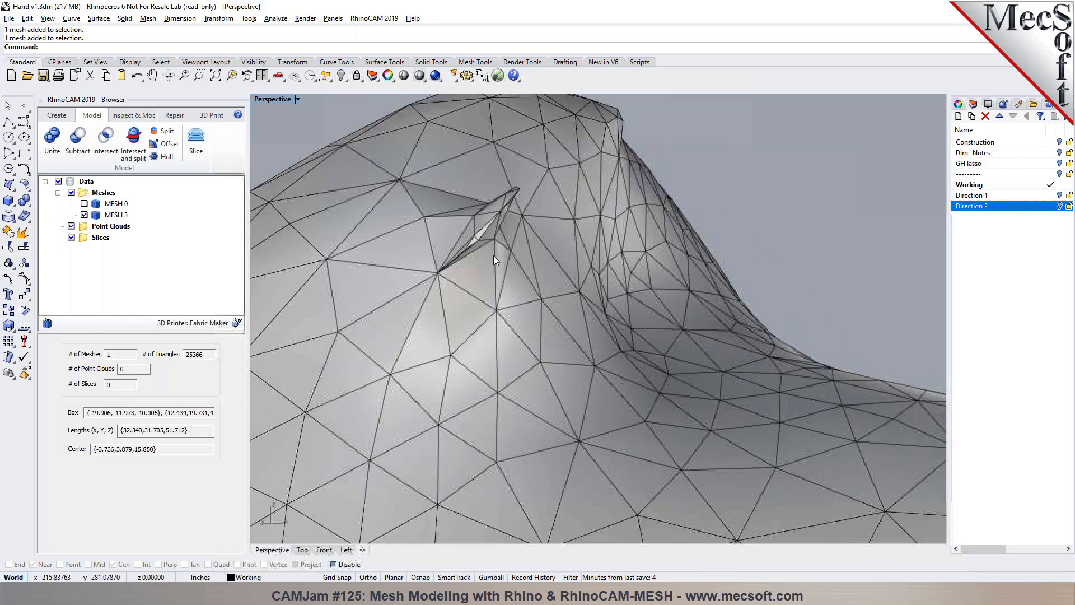
right_click(246, 50)
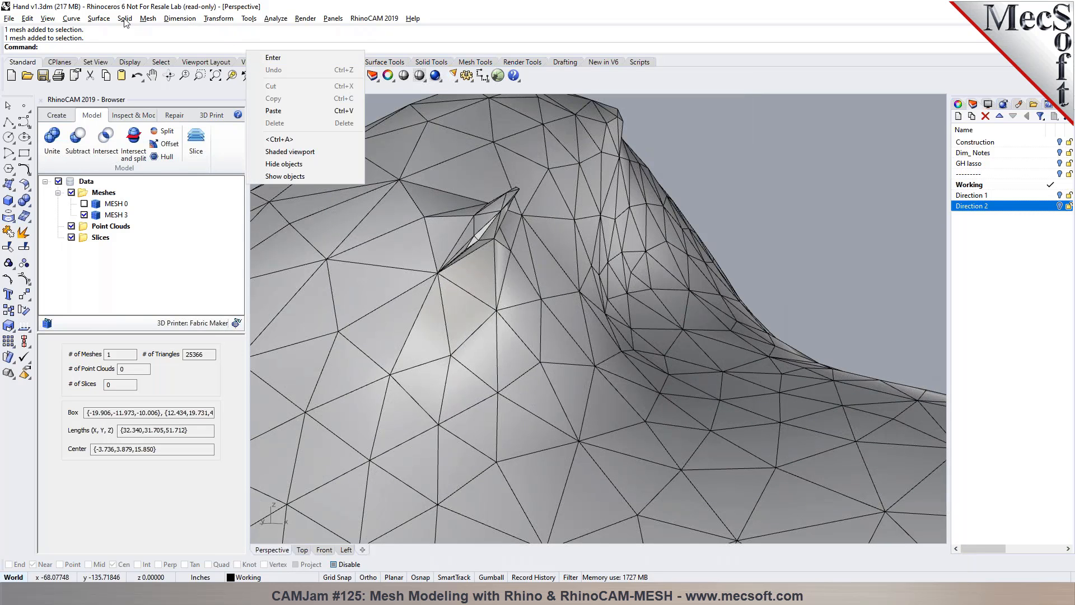
left_click(148, 19)
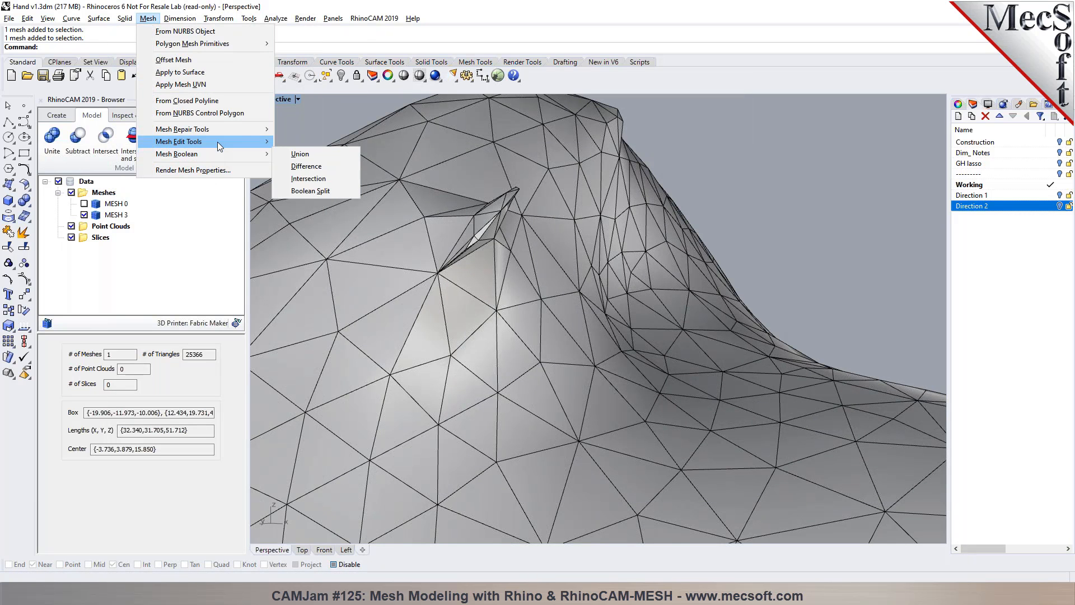
mouse_move(218, 141)
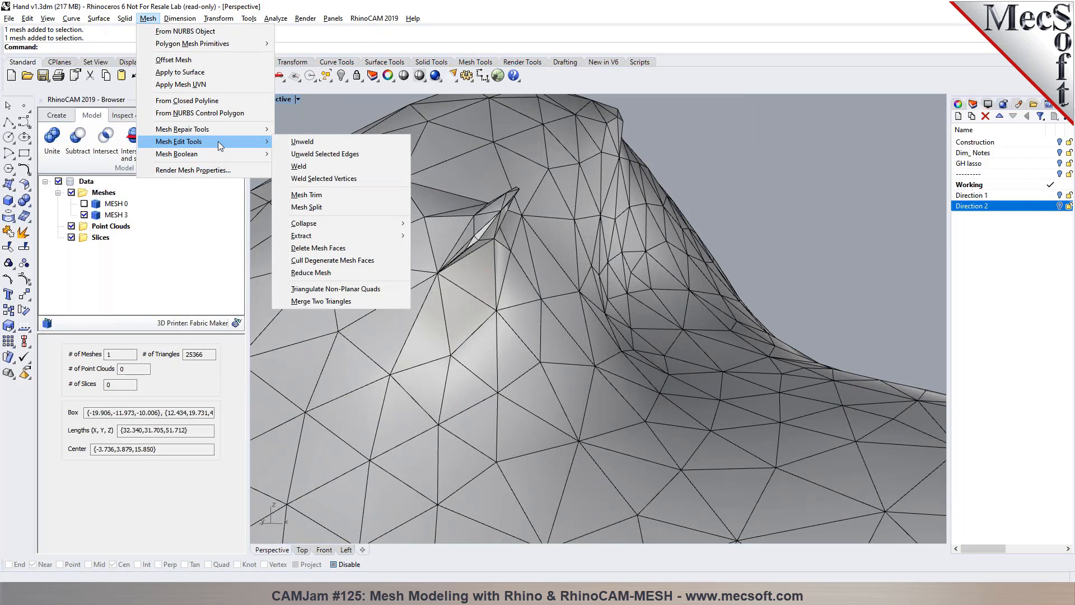
left_click(340, 251)
scroll(432, 207, "up", 6)
left_click_drag(835, 340, 712, 137)
right_click_drag(713, 208, 770, 258)
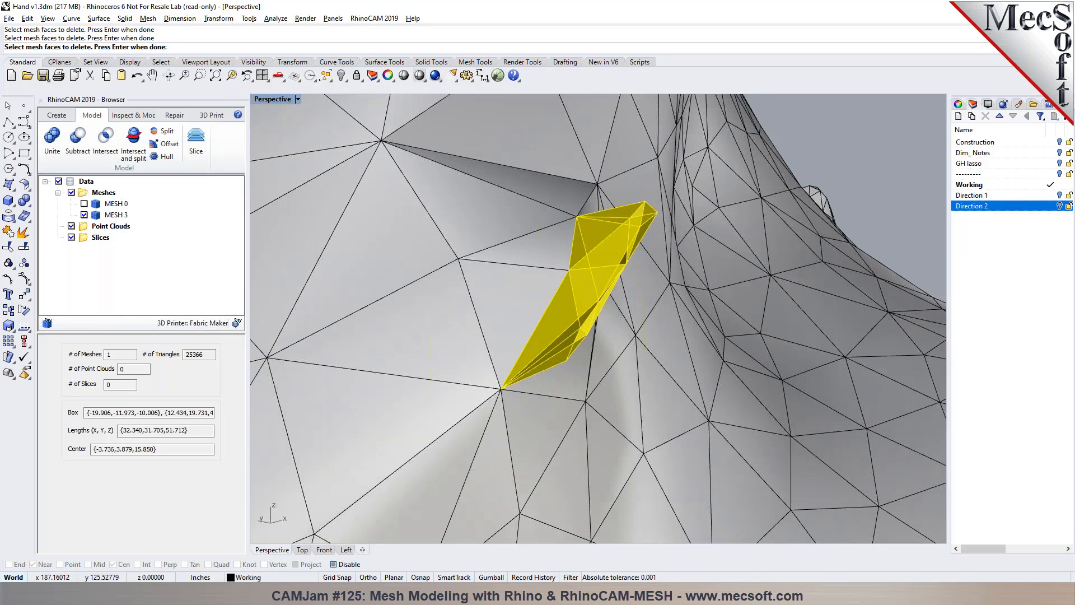
right_click(704, 277)
Step: Delete the remaining stray triangles around the edge of the opening in the knuckle
right_click_drag(660, 291, 703, 224)
right_click(668, 222)
left_click(629, 227)
left_click(584, 347)
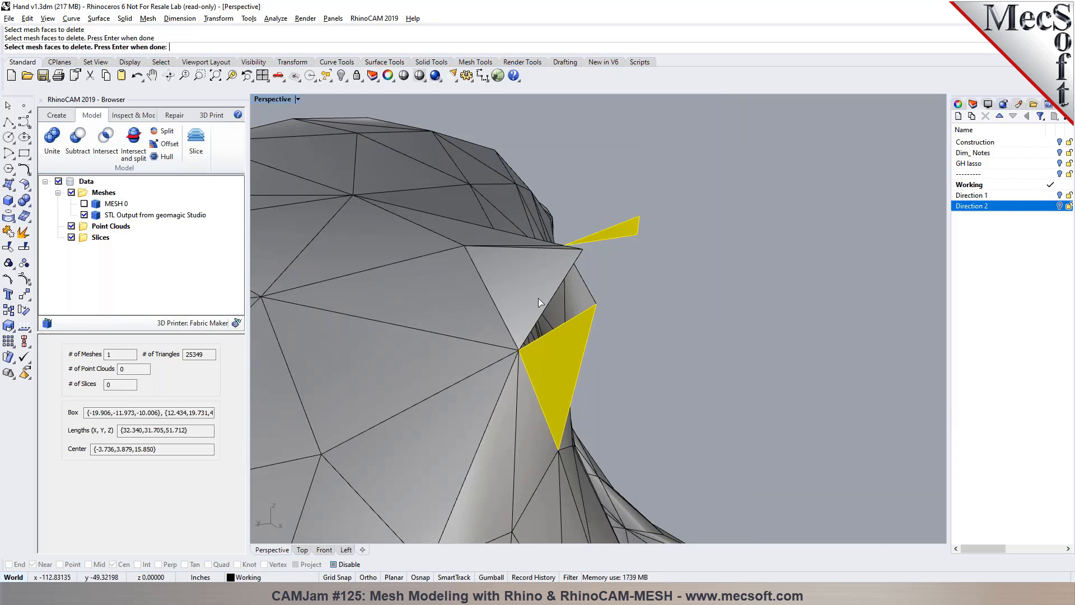
left_click(539, 298)
scroll(563, 306, "up", 5)
left_click(621, 284)
left_click(632, 335)
key("Return")
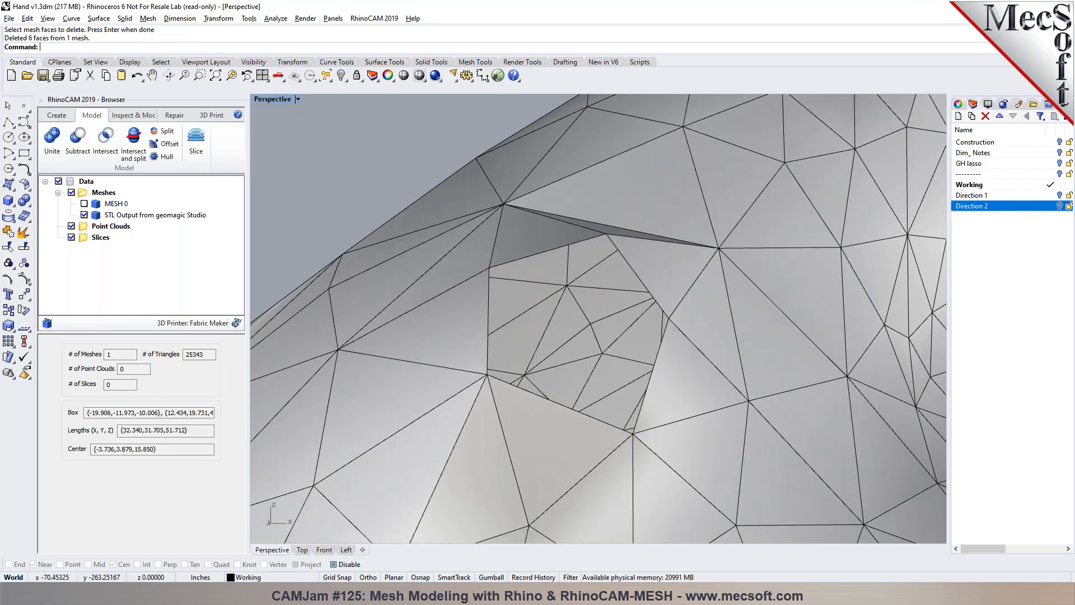
Step: Repair the hand mesh with Auto Fix to close the hole left in the knuckle
right_click_drag(566, 294, 529, 322)
scroll(593, 295, "down", 4)
left_click(174, 115)
left_click(85, 144)
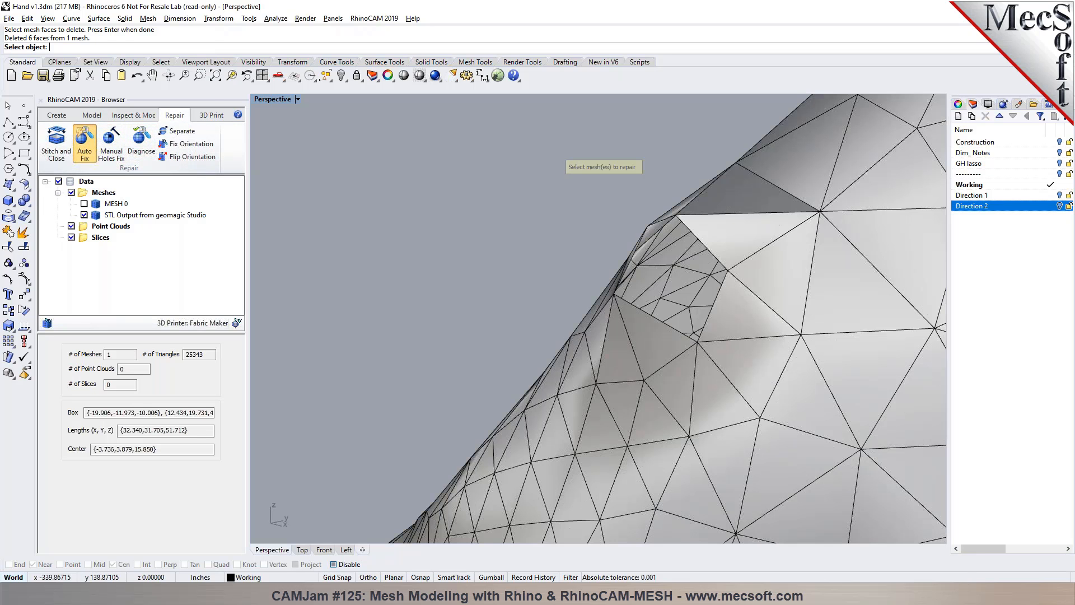
left_click(773, 382)
right_click(619, 314)
Step: Start smoothing the repaired hand mesh and try a brush selection with radius 2 around the patched knuckle, clearing that selection again
right_click_drag(667, 255, 821, 266)
scroll(668, 256, "up", 5)
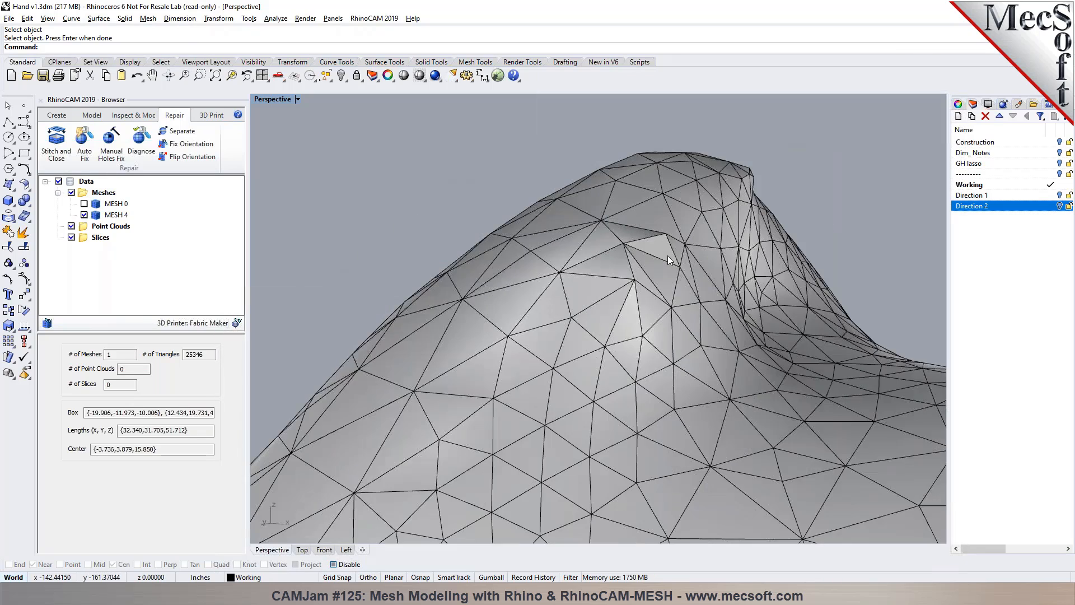
left_click(134, 115)
left_click(126, 156)
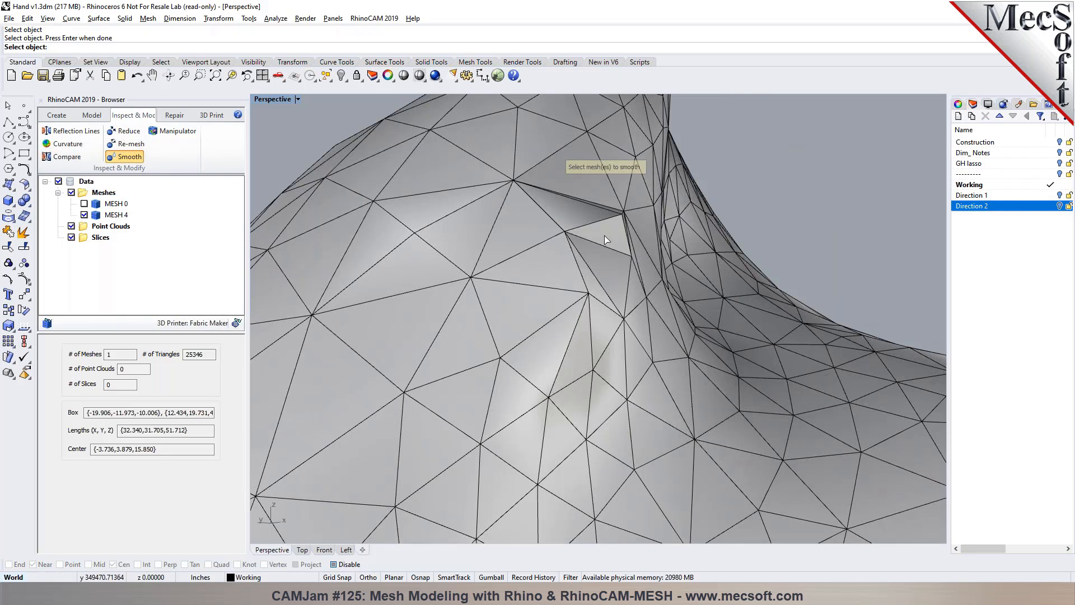
left_click(591, 240)
key("Return")
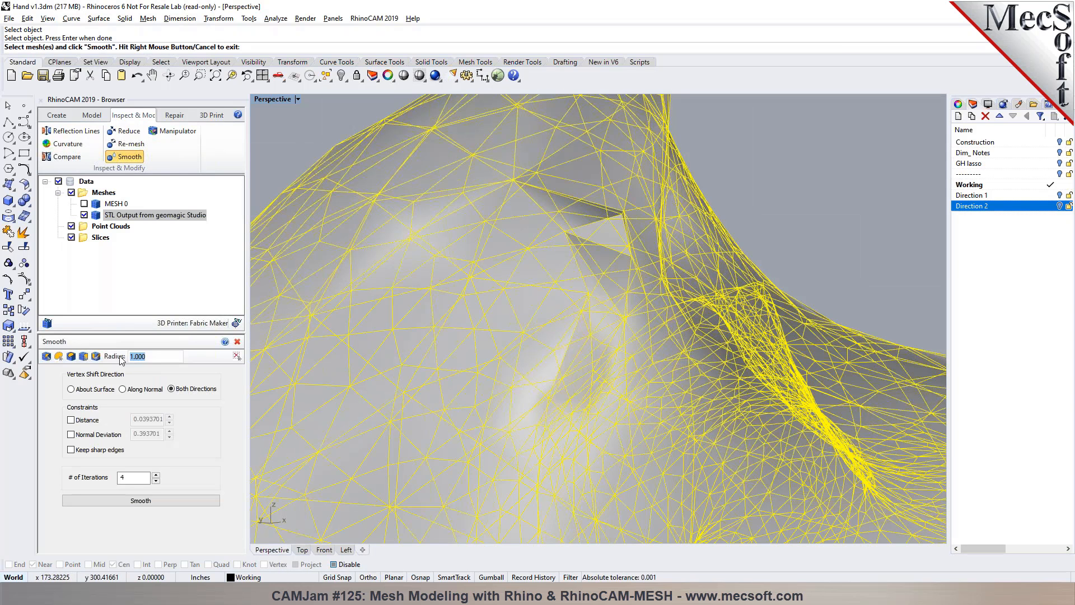
left_click(95, 356)
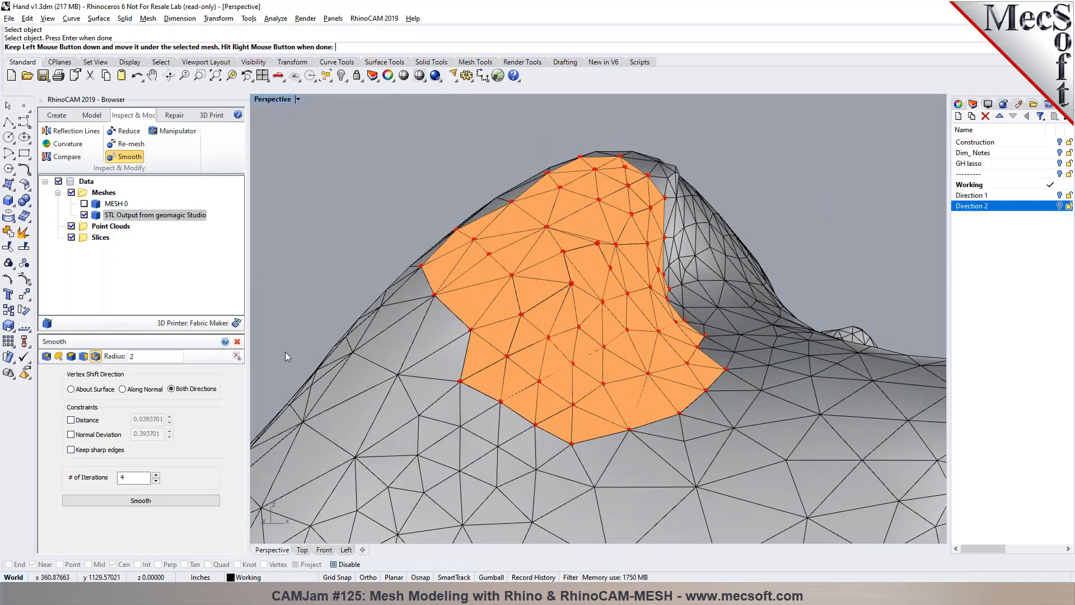
left_click(238, 356)
Step: Smooth a brushed area of radius 1.0 over the knuckle patch in both directions with 4 iterations
double_click(133, 357)
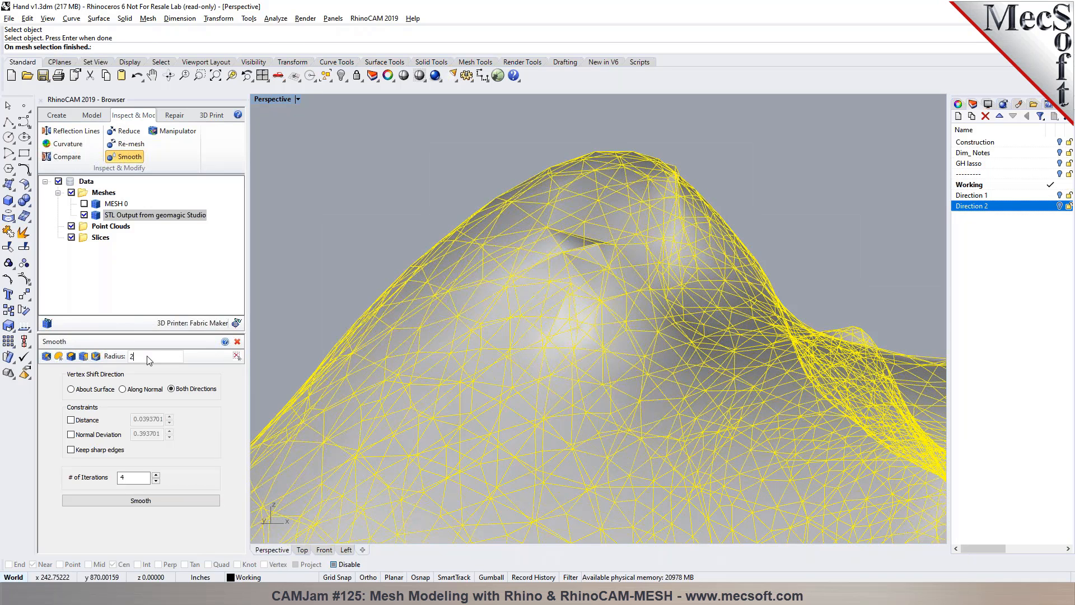
type("1.0")
left_click(95, 357)
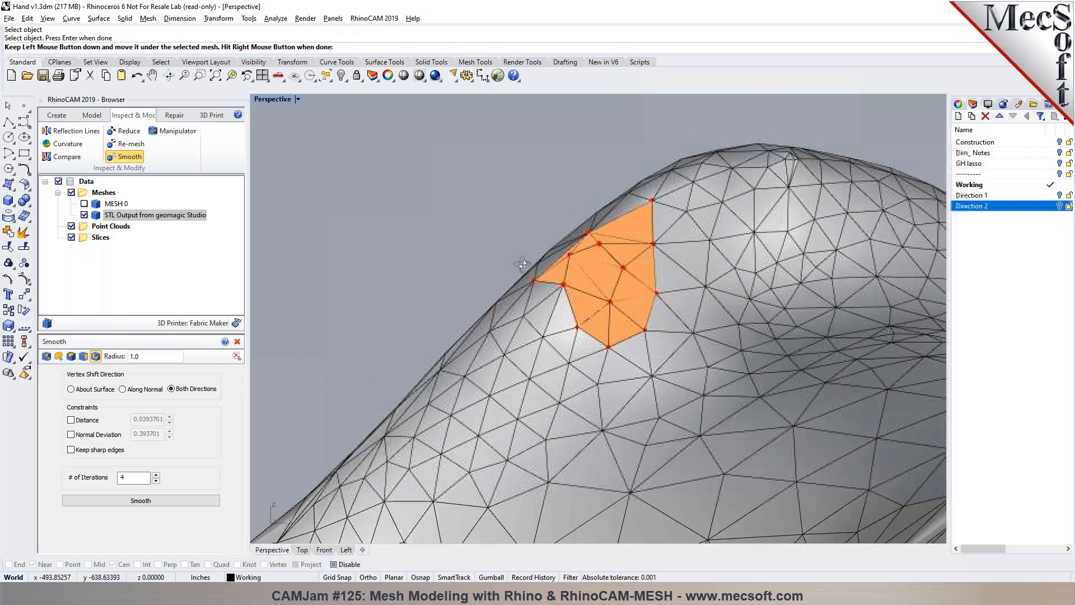
left_click(140, 500)
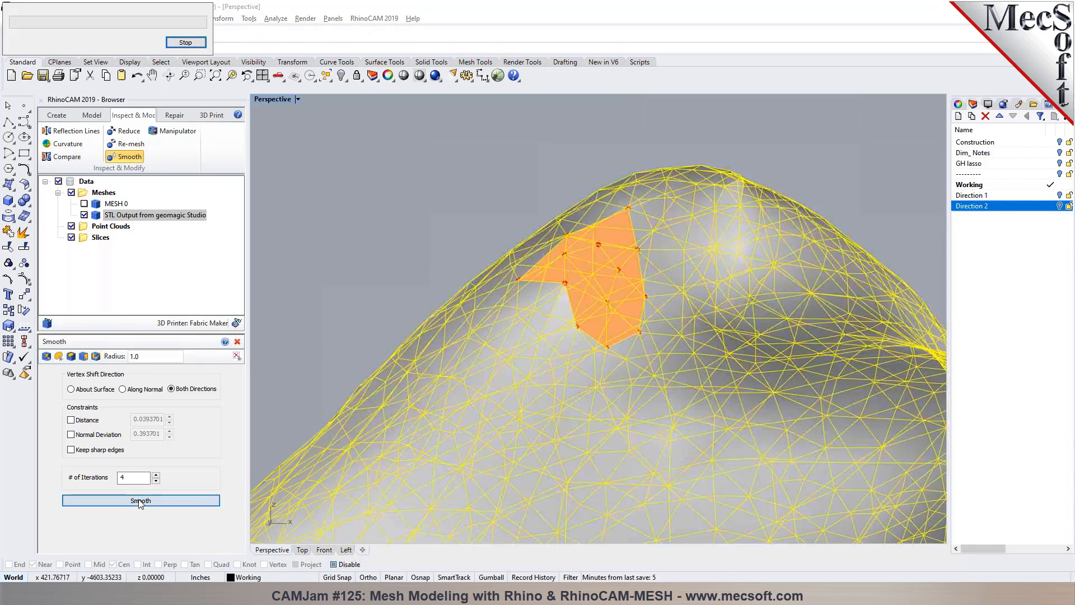
right_click_drag(581, 344, 706, 229)
scroll(706, 228, "up", 4)
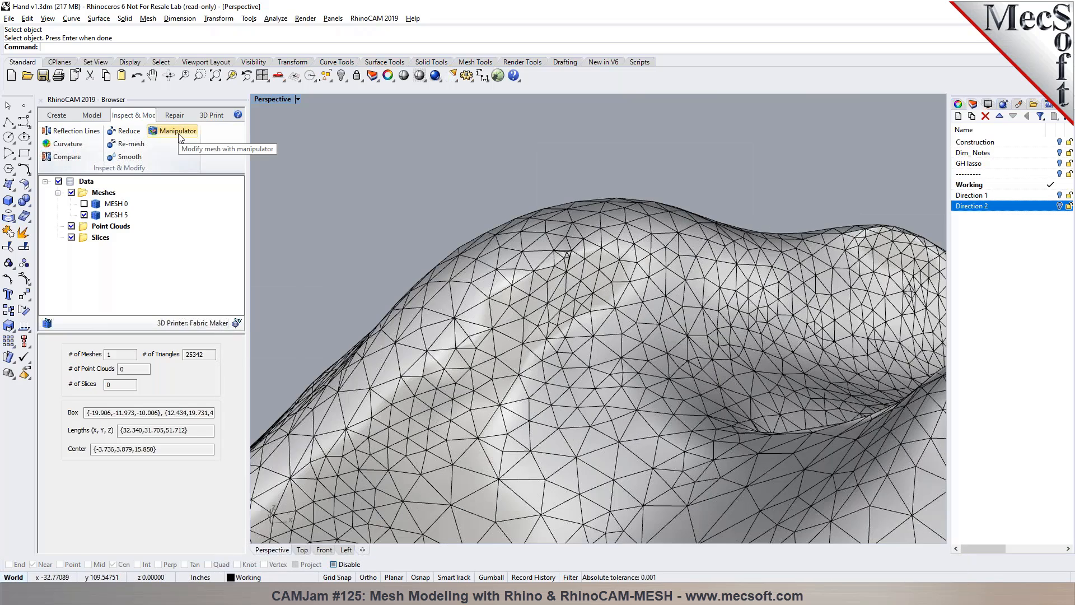
Step: Select a patch of eight individual triangles beside the small knuckle defect for the Manipulator
left_click(178, 132)
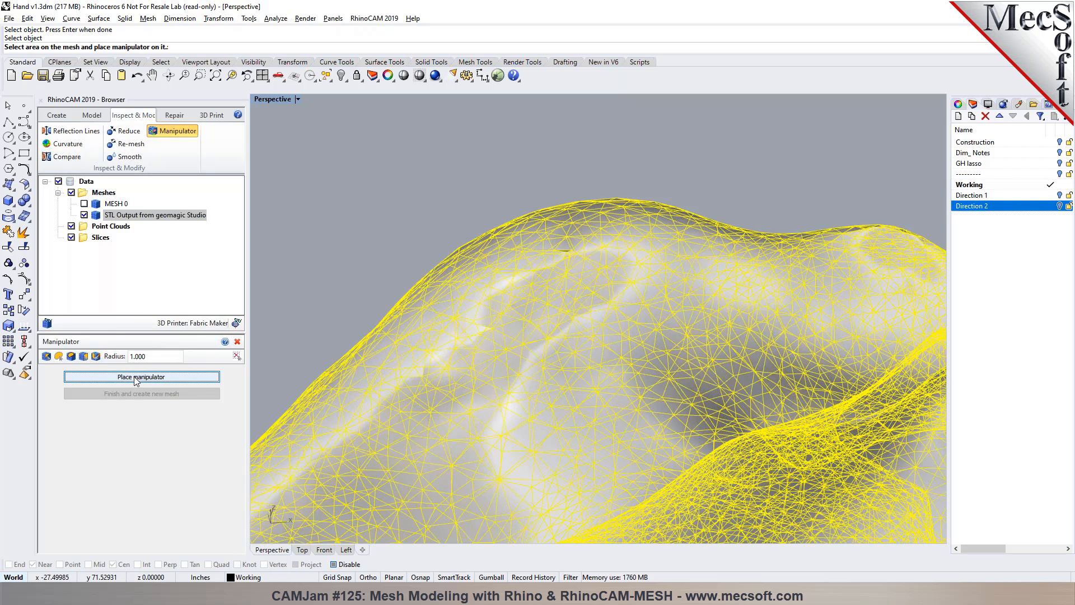
left_click(96, 357)
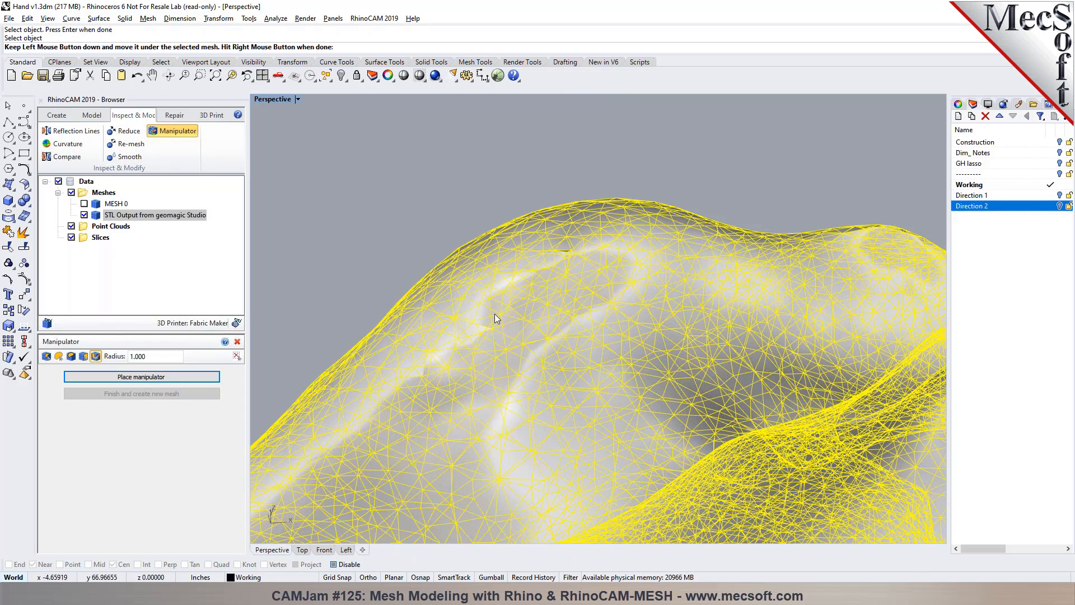
scroll(497, 284, "up", 2)
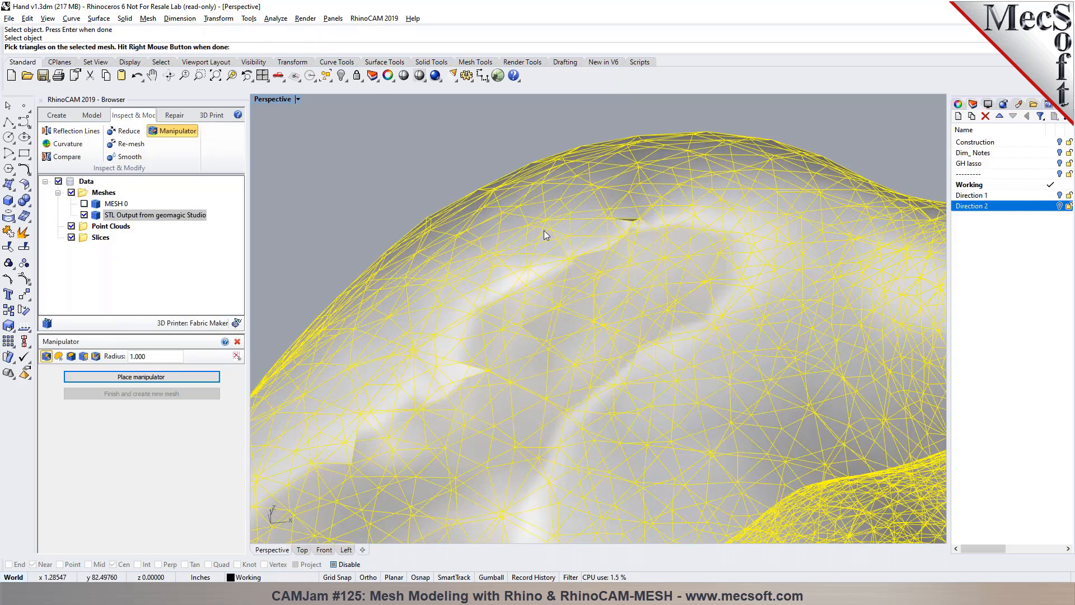
scroll(544, 231, "up", 8)
left_click(617, 241)
left_click(625, 193)
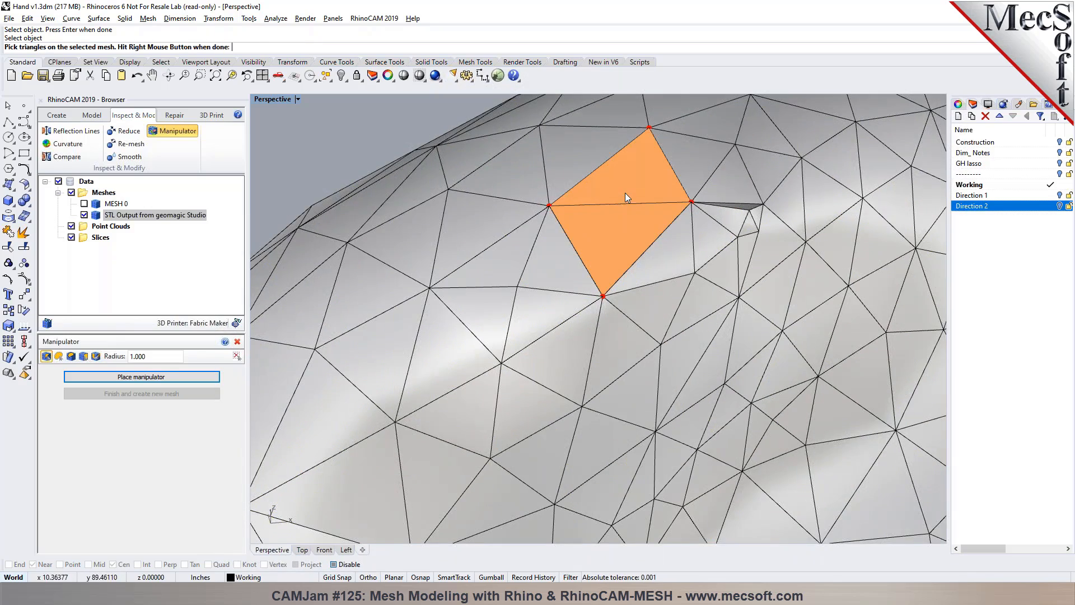
left_click(697, 168)
left_click(599, 157)
left_click(526, 168)
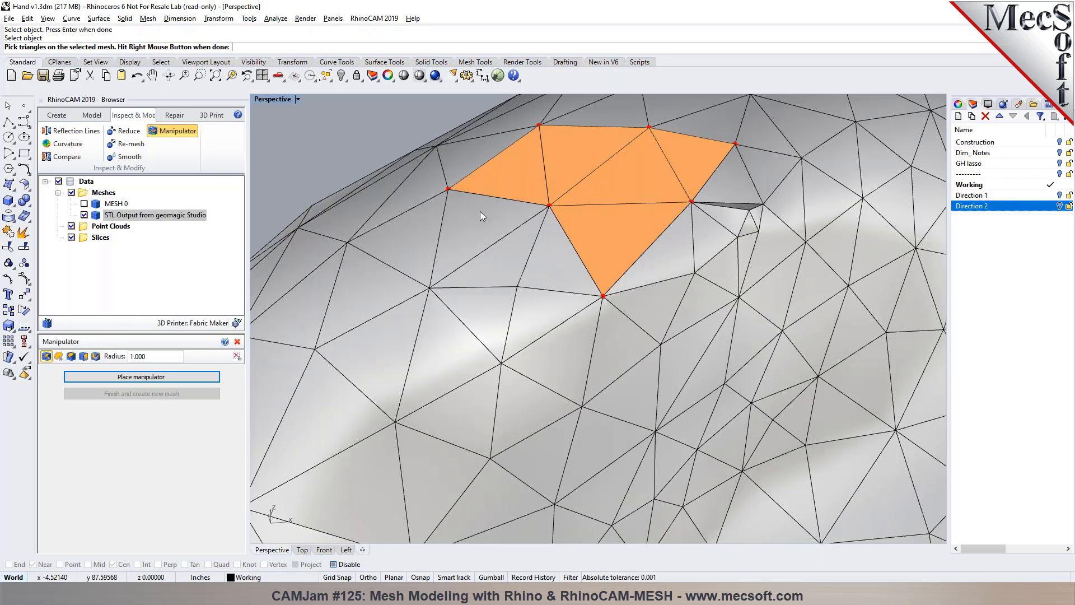
left_click(479, 213)
left_click(494, 257)
left_click(547, 264)
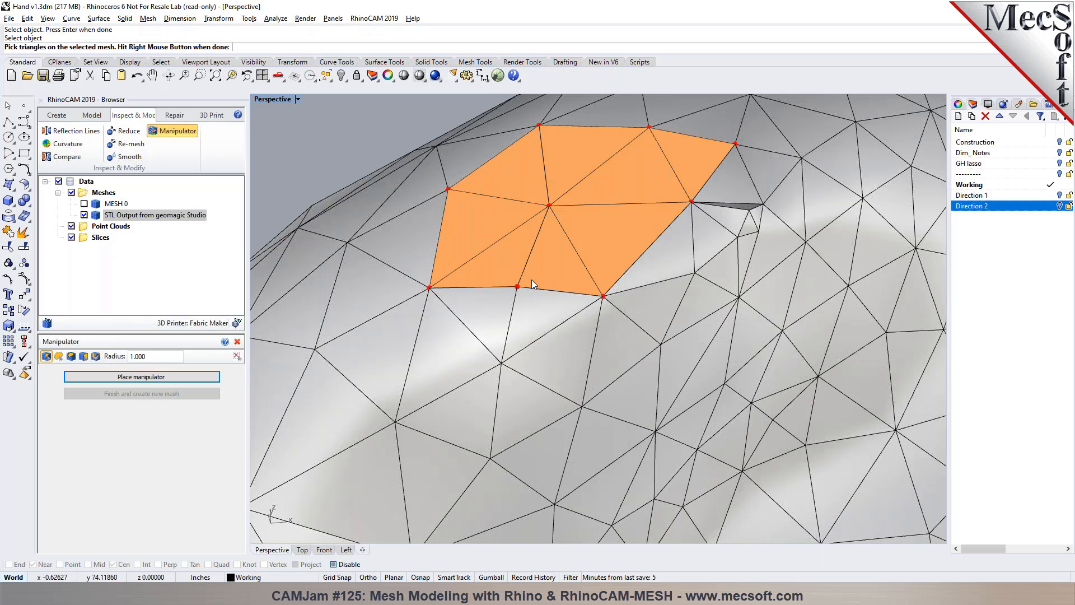
scroll(532, 280, "down", 3)
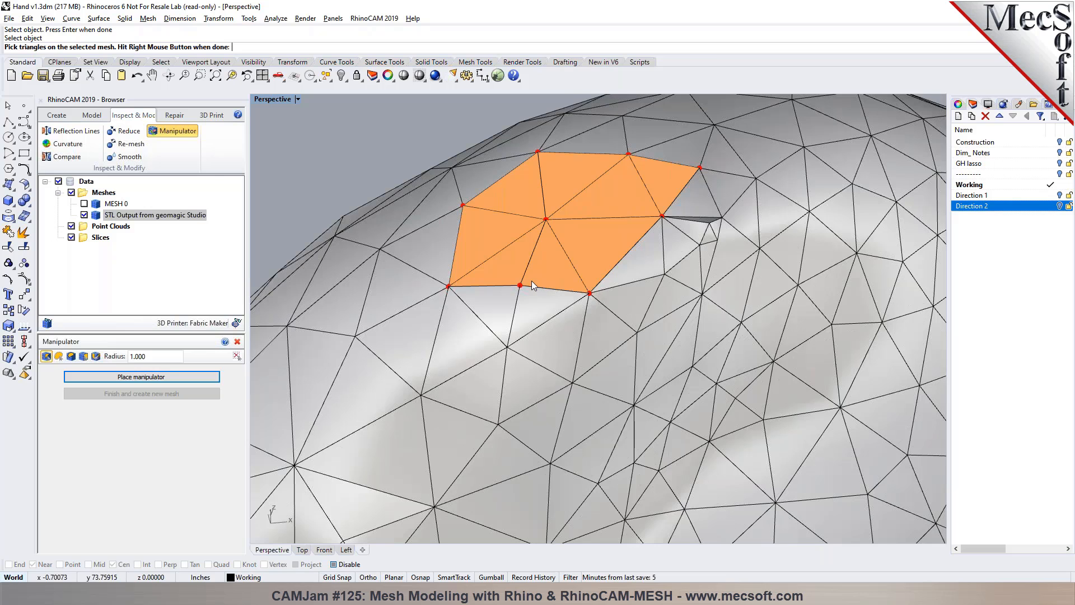
Step: Try pulling the selected triangles outward from the knuckle with the manipulator as a new mesh, and undo it
left_click(137, 382)
right_click_drag(573, 279, 445, 243)
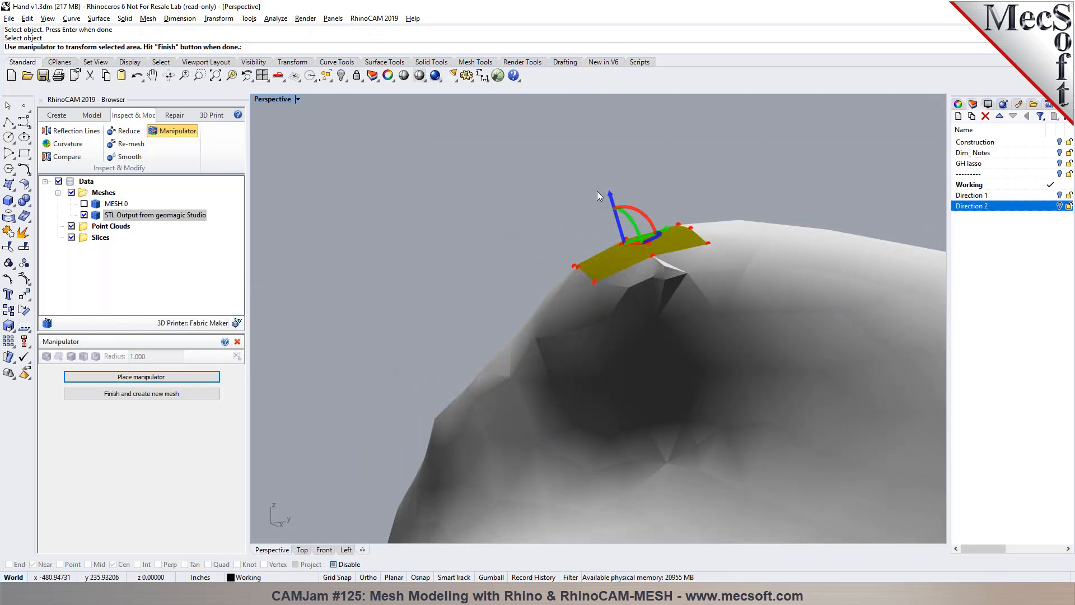
left_click_drag(610, 193, 607, 157)
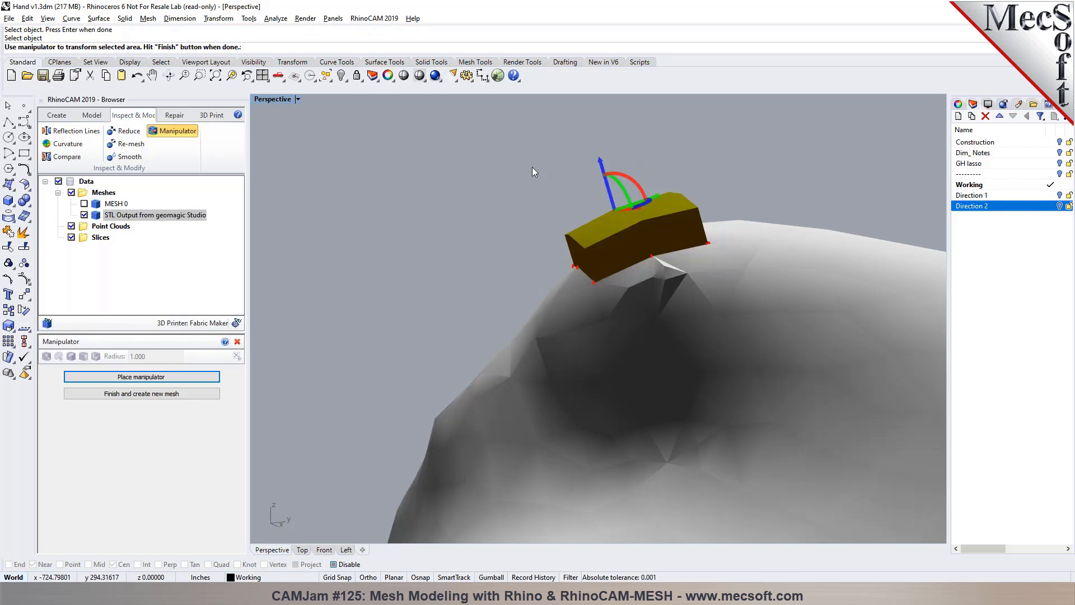
left_click(135, 394)
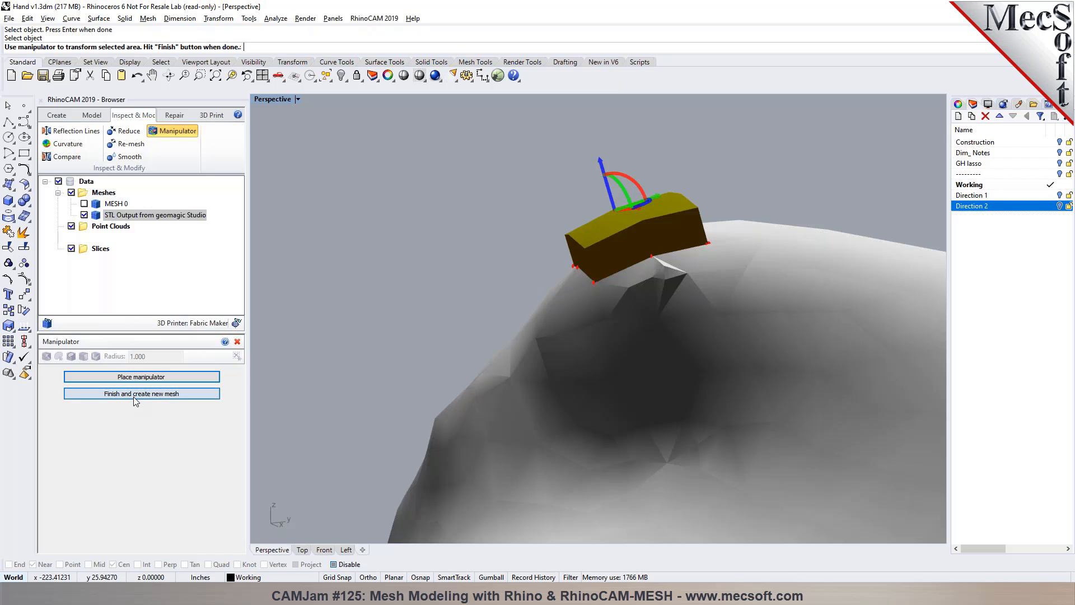
right_click_drag(637, 246, 491, 264)
left_click(137, 75)
Step: Restart the Manipulator on the hand mesh and brush-select a knuckle area with a radius of 1.000
left_click(177, 131)
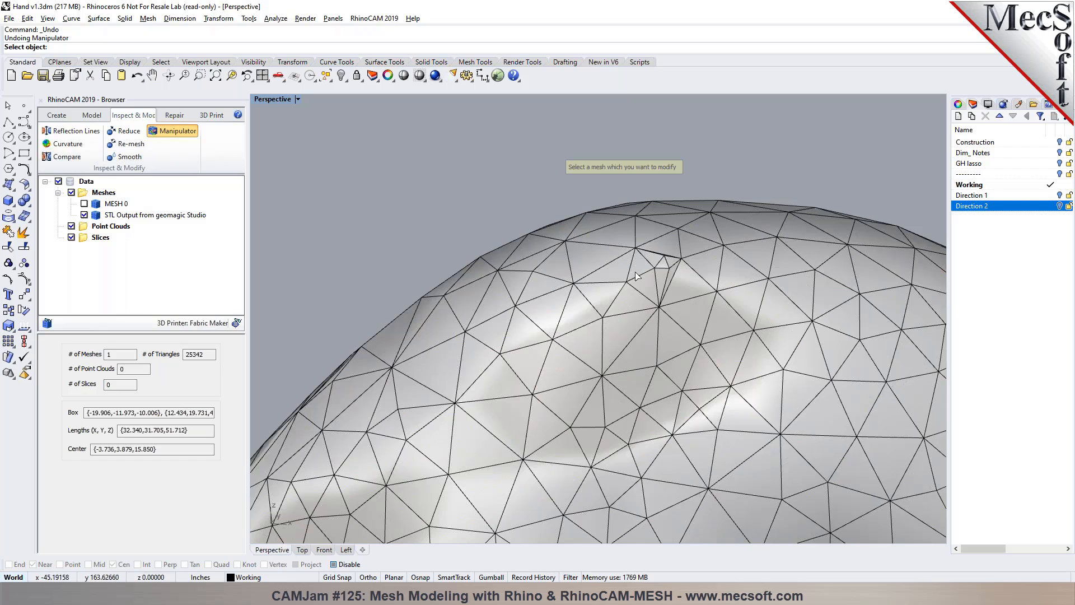
scroll(636, 275, "down", 3)
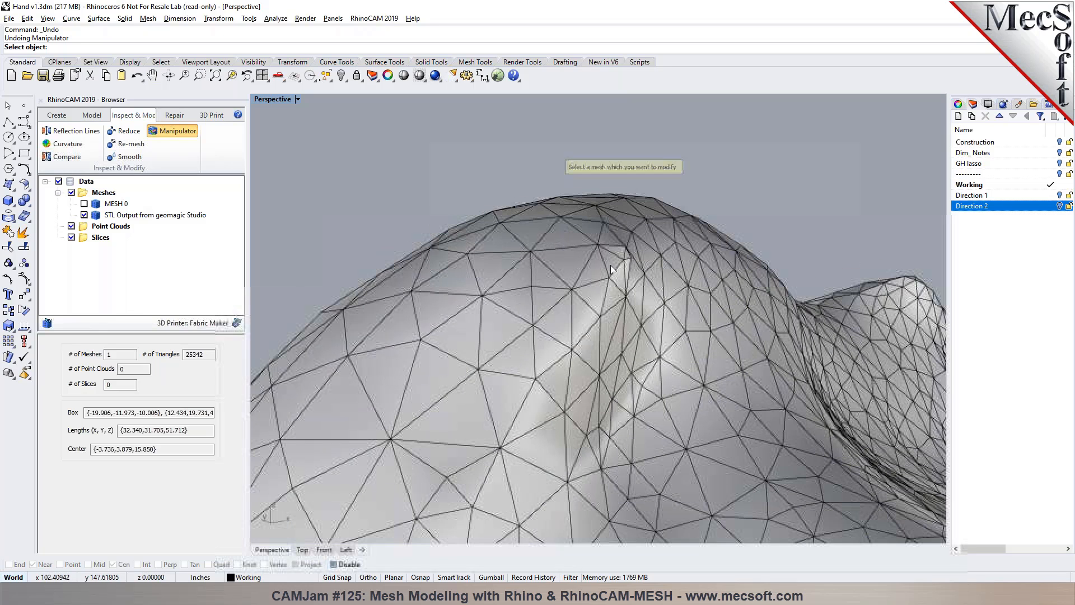
left_click(526, 259)
left_click(96, 357)
left_click_drag(555, 255, 506, 275)
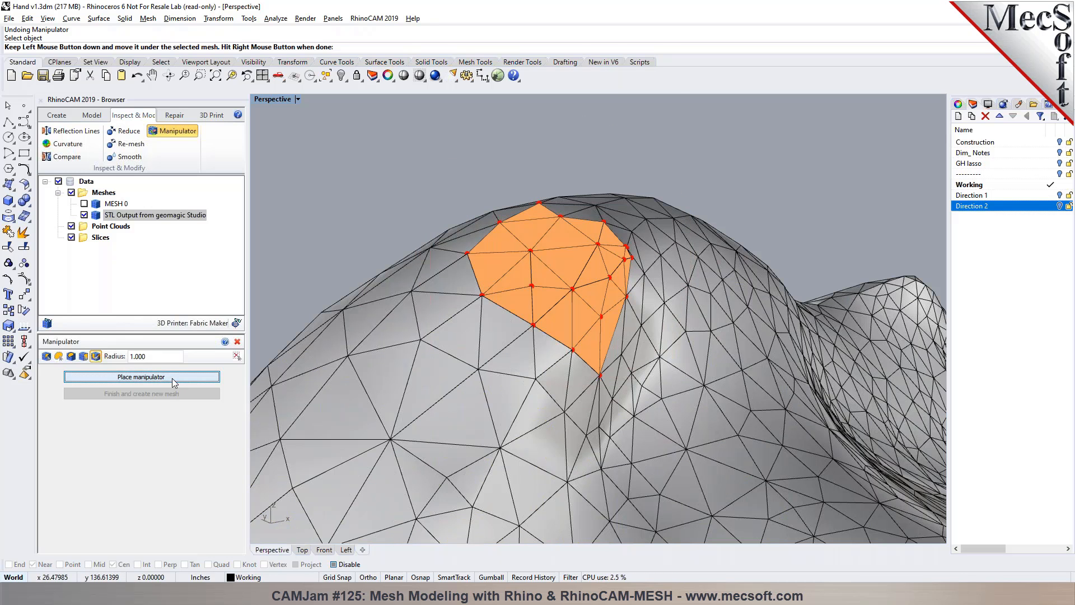
Step: Place a manipulator on the selected mesh patch and pull the patch outward from the surface
left_click(141, 377)
left_click(558, 267)
left_click_drag(572, 231, 603, 193)
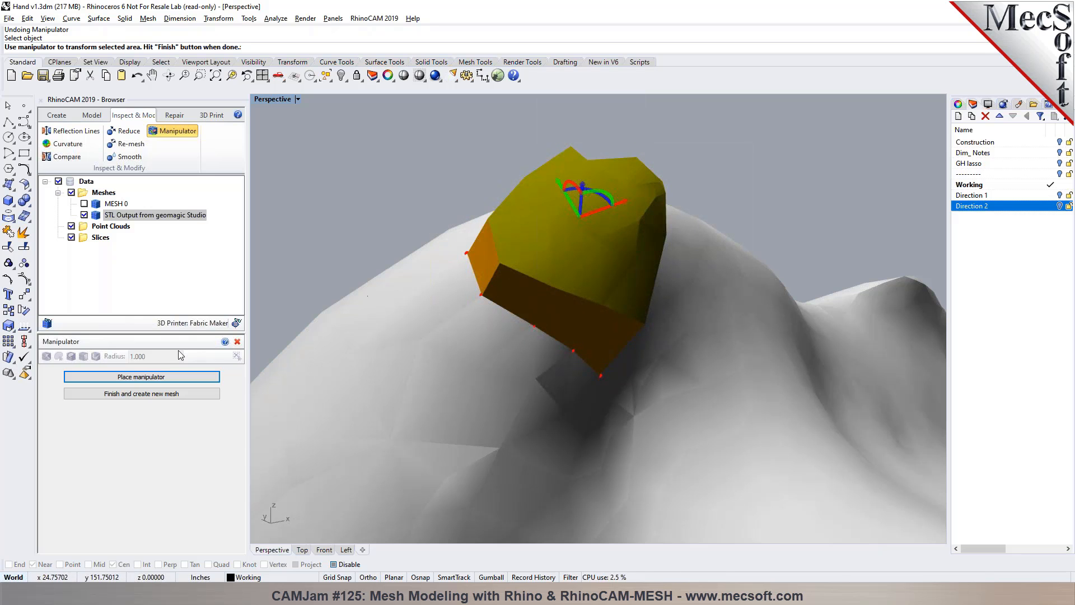
left_click(168, 377)
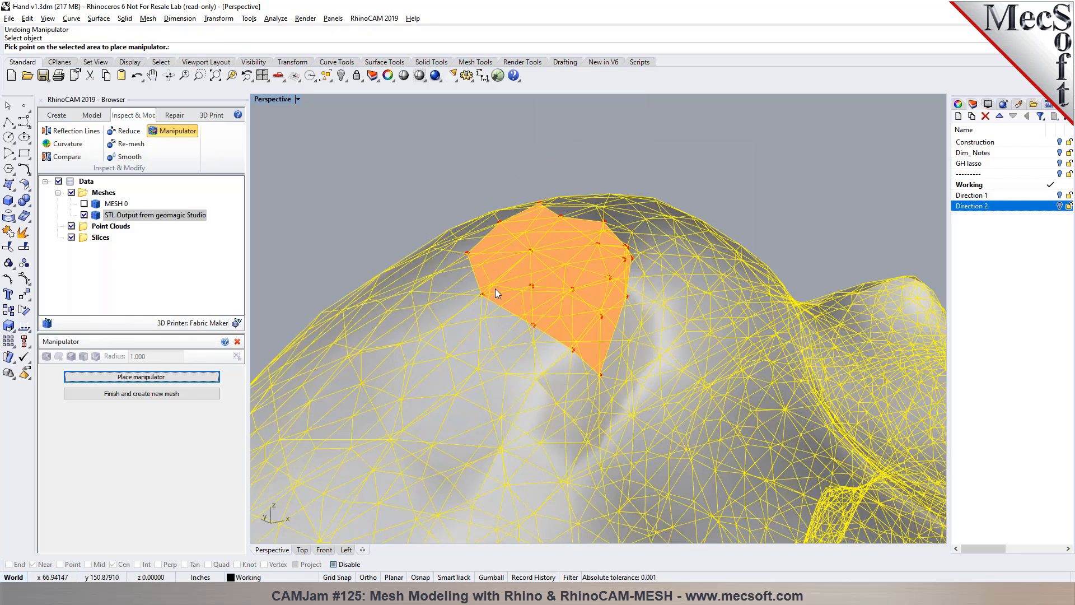
left_click(501, 292)
left_click_drag(504, 275, 516, 234)
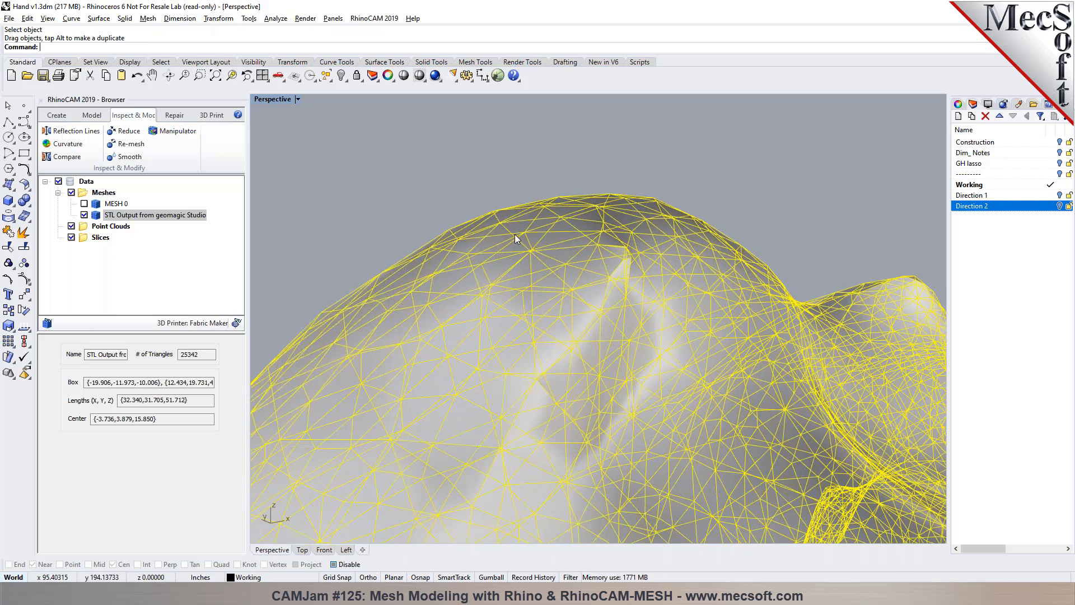
left_click(443, 191)
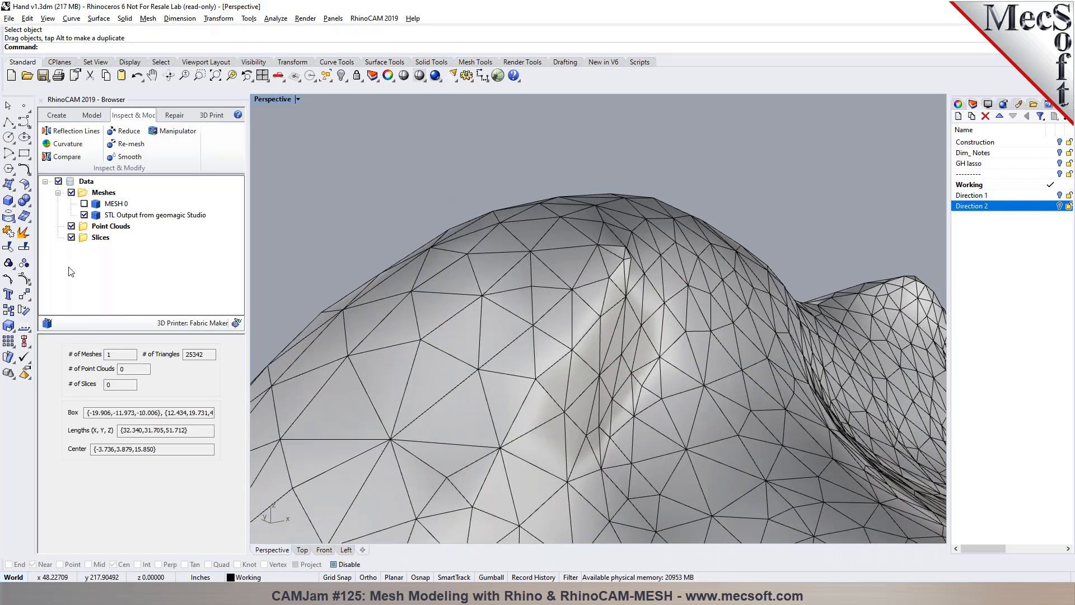
Step: Start the Manipulator on the hand mesh and brush-select a patch of triangles beside the crease
left_click(168, 133)
left_click(516, 263)
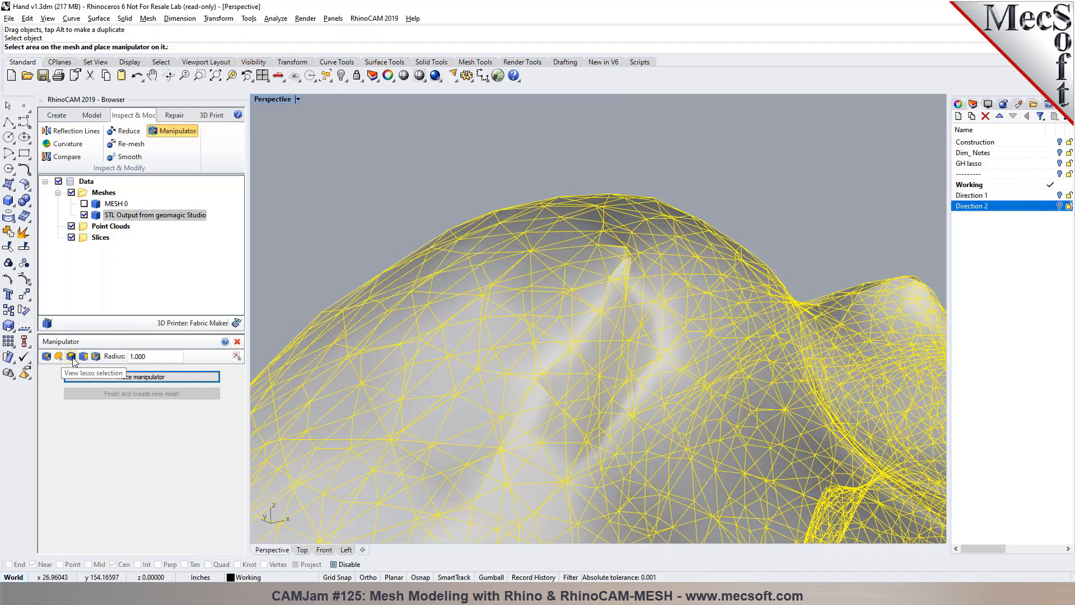
left_click(96, 357)
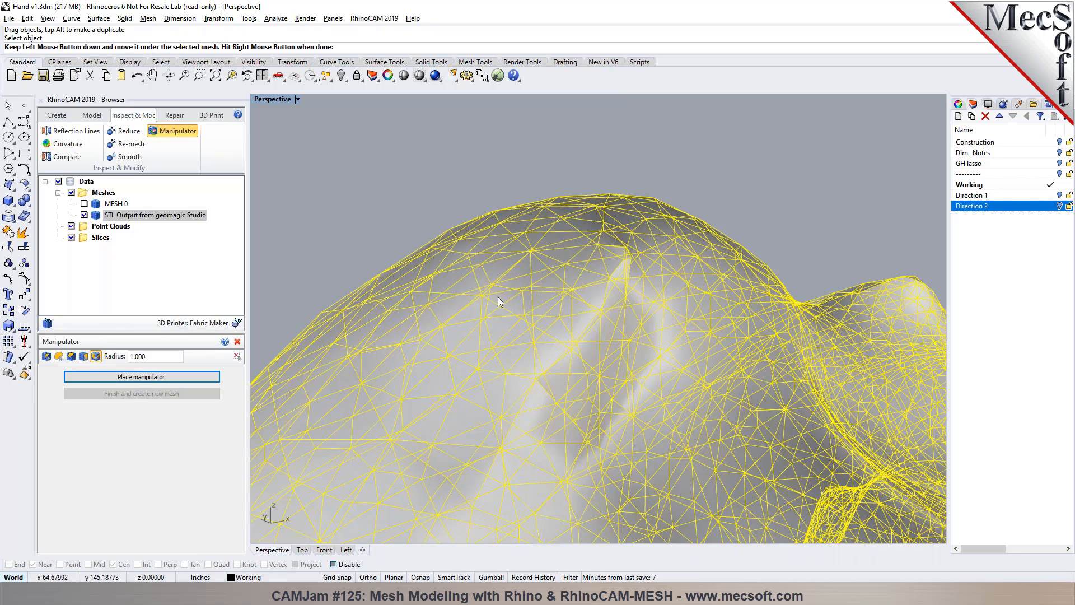
left_click(499, 297)
Step: Place the manipulator near the patch's edge, shift and tilt the patch away from the surface, and create the new mesh
left_click(125, 384)
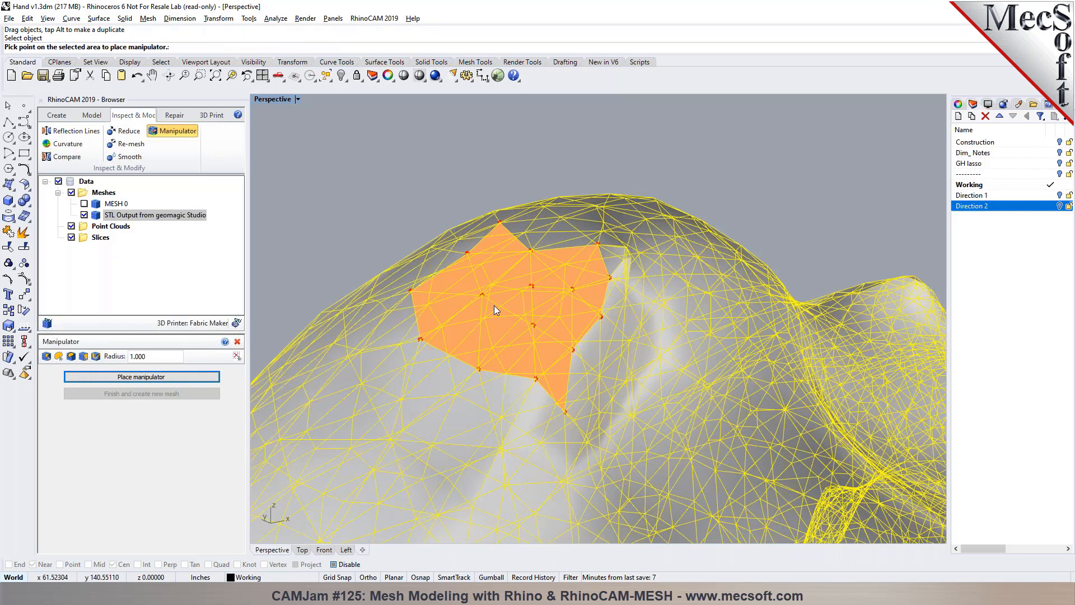
left_click(454, 336)
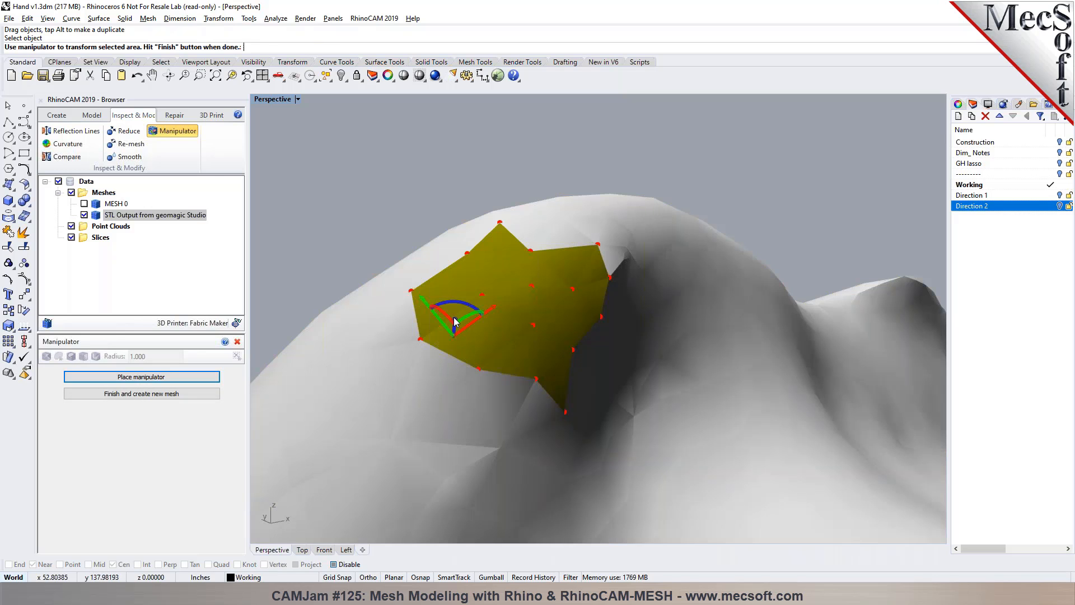
left_click_drag(453, 318, 437, 260)
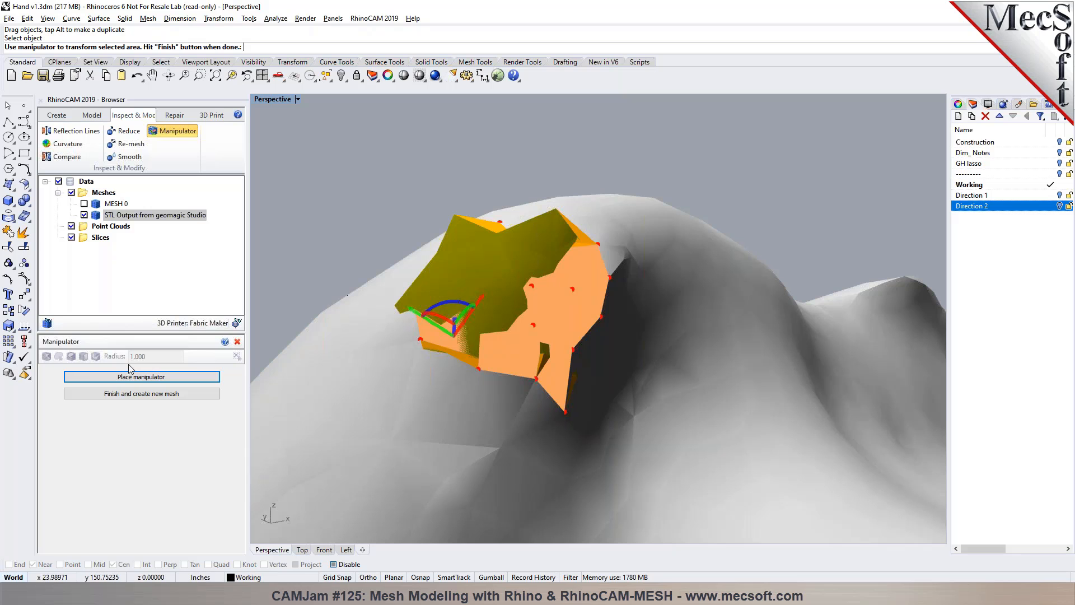
left_click(128, 394)
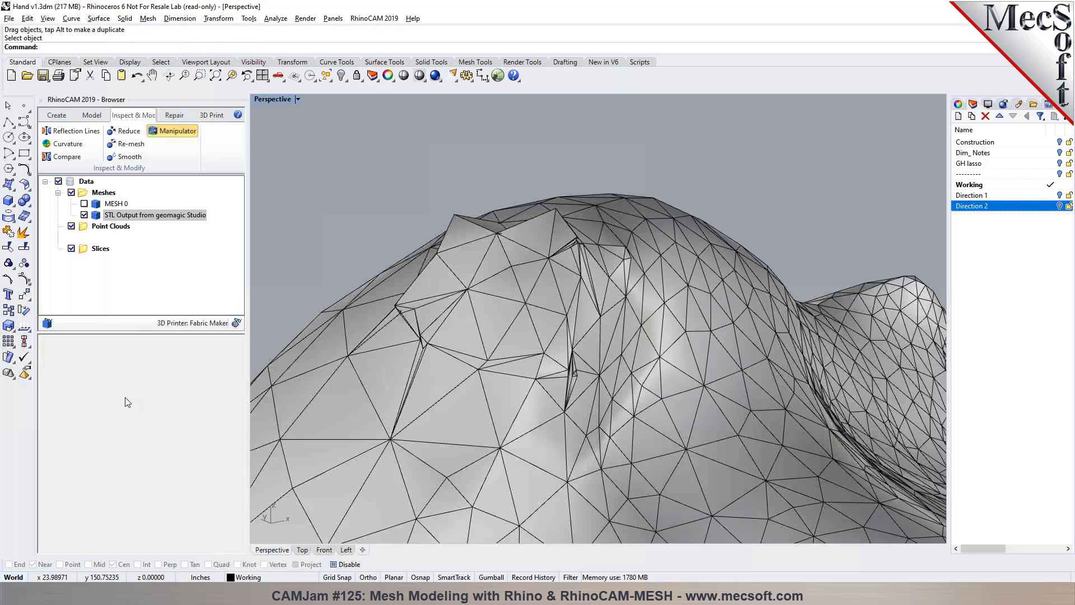
Step: Check the deformed patch from another angle and undo the manipulator edit
right_click_drag(495, 399, 443, 349)
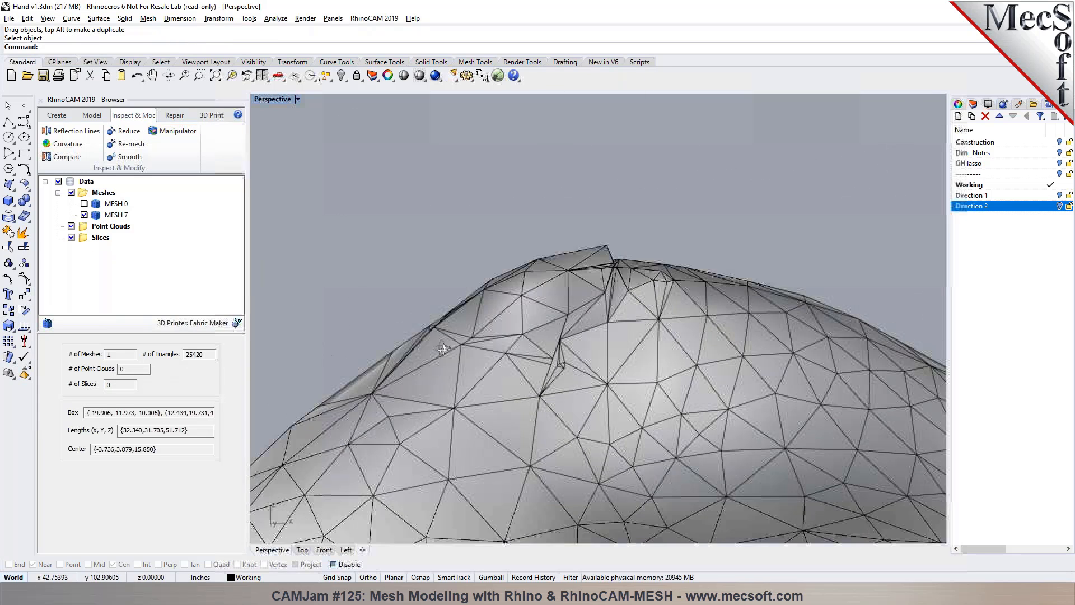
key("ctrl+z")
left_click(430, 226)
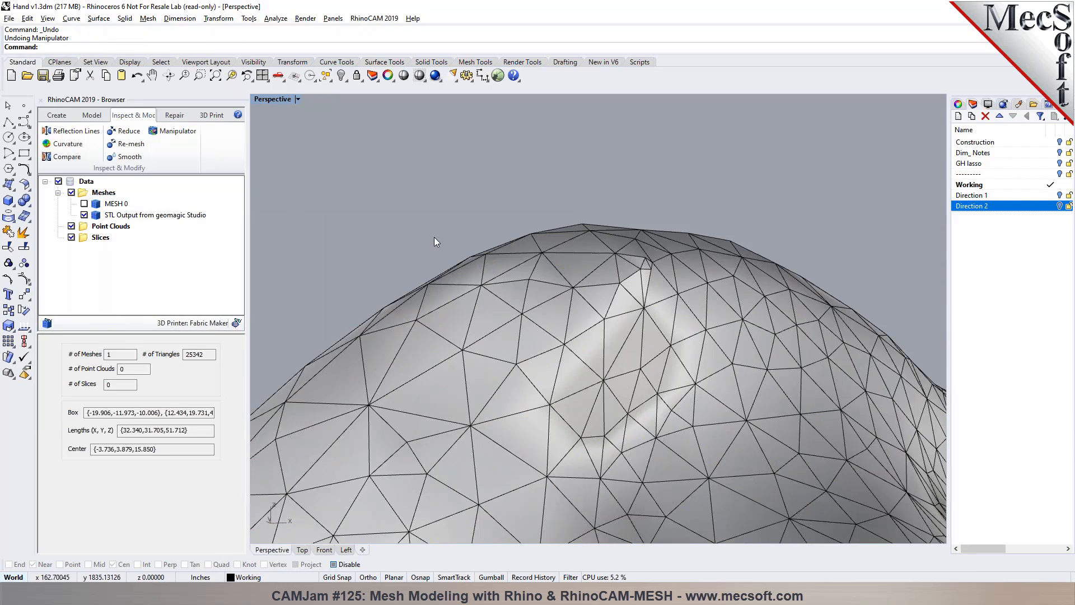
Step: Examine the knuckles and the hollow between the fingers on the hand mesh from several angles
scroll(436, 237, "down", 4)
right_click_drag(435, 236, 456, 259)
scroll(539, 243, "up", 6)
scroll(542, 247, "down", 10)
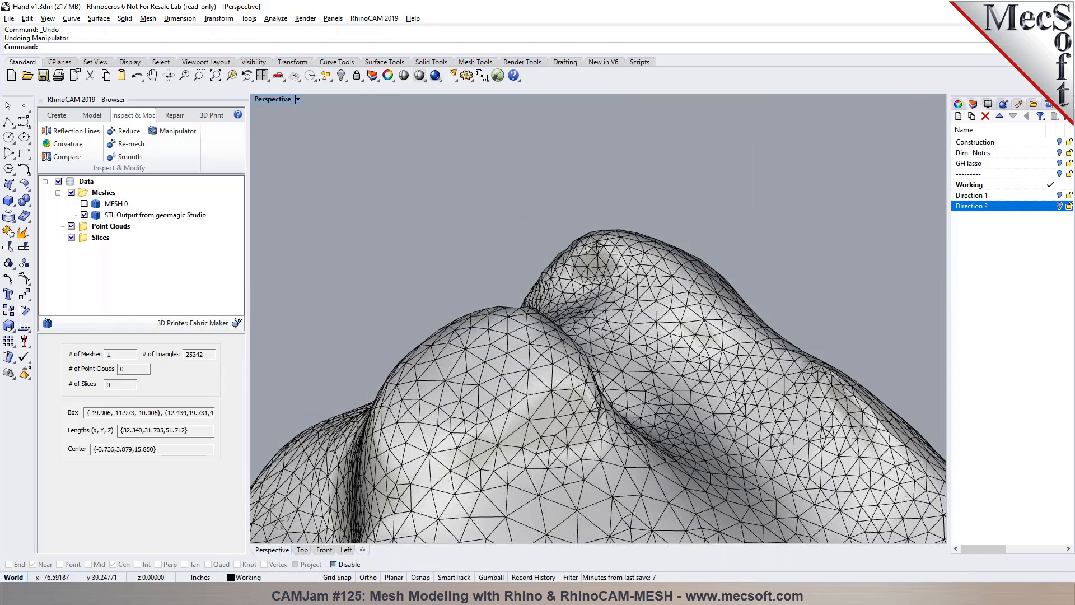
right_click_drag(573, 335, 710, 374)
scroll(619, 301, "down", 3)
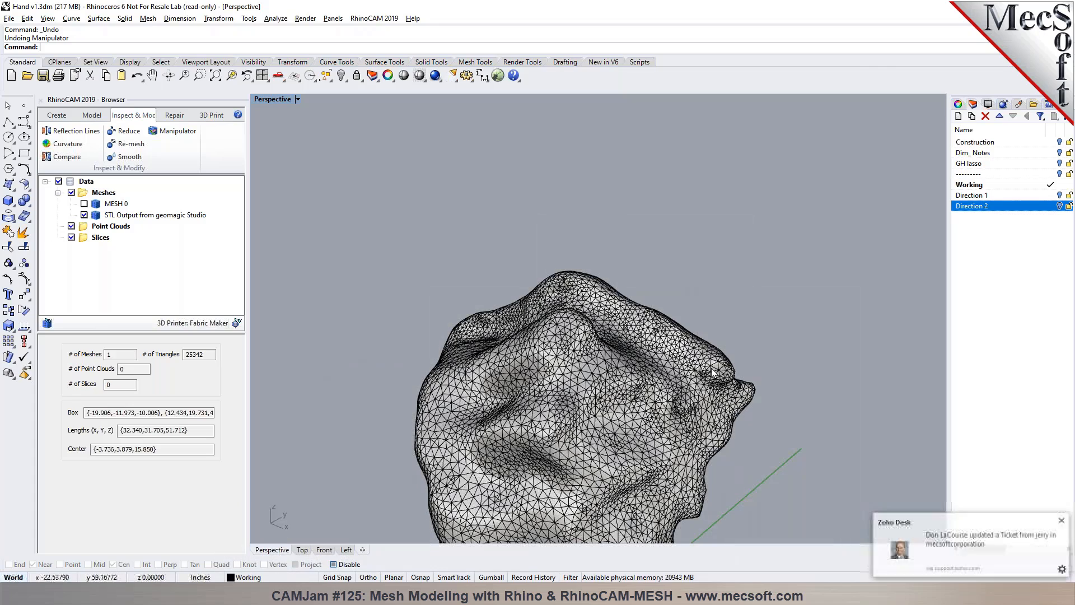
left_click(1057, 523)
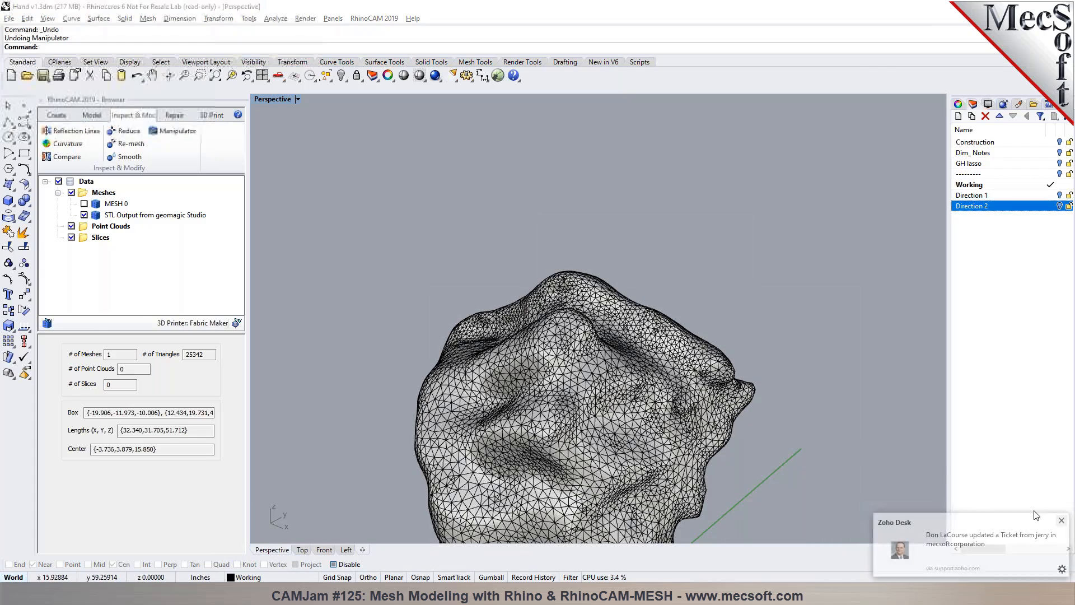
scroll(607, 325, "up", 3)
right_click_drag(606, 325, 540, 326)
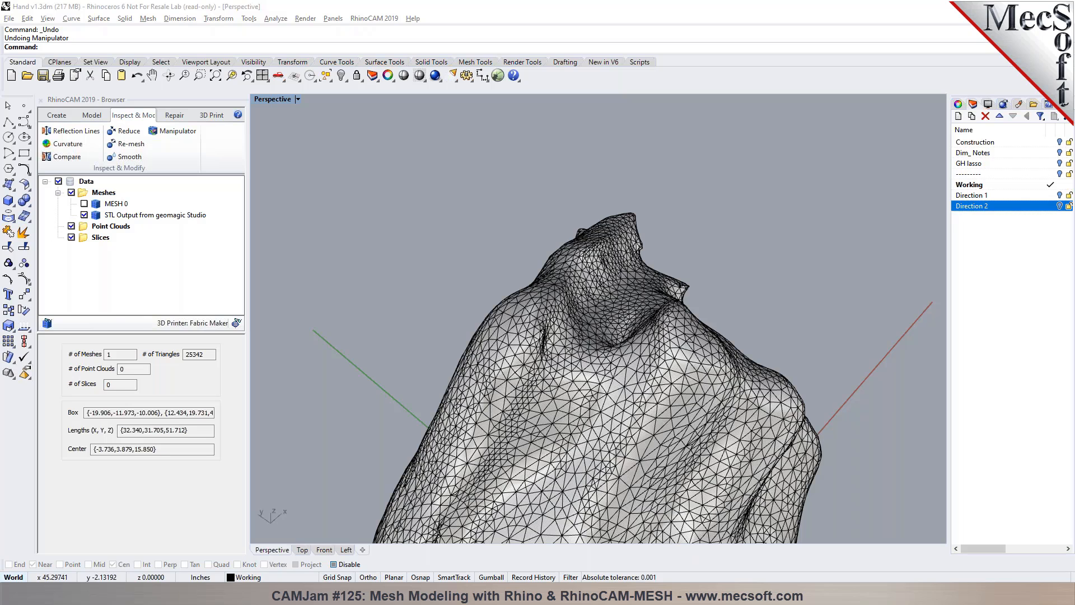
left_click(596, 370)
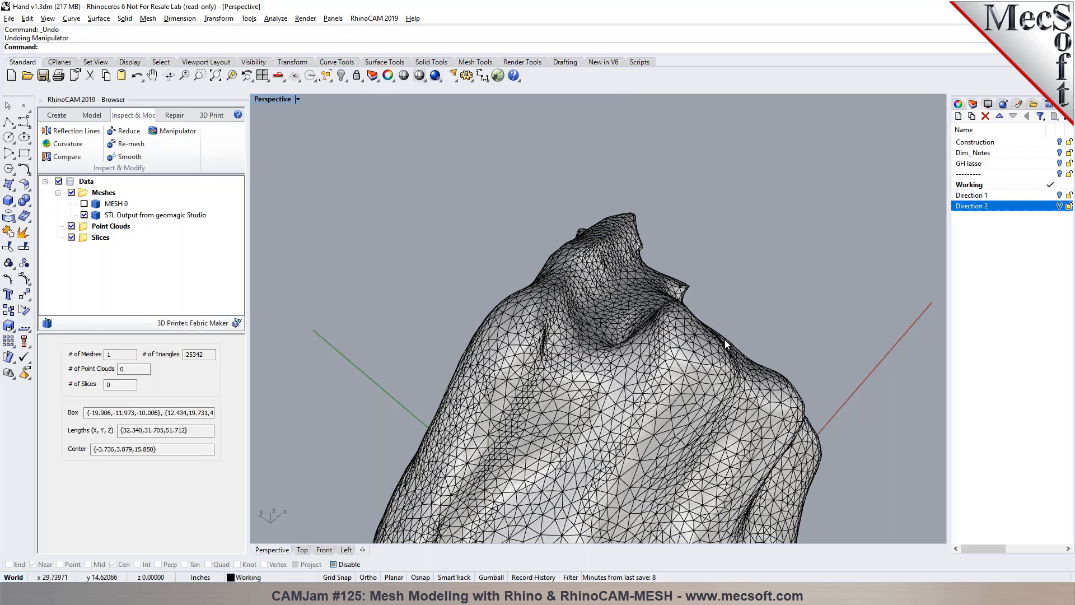
left_click(614, 270)
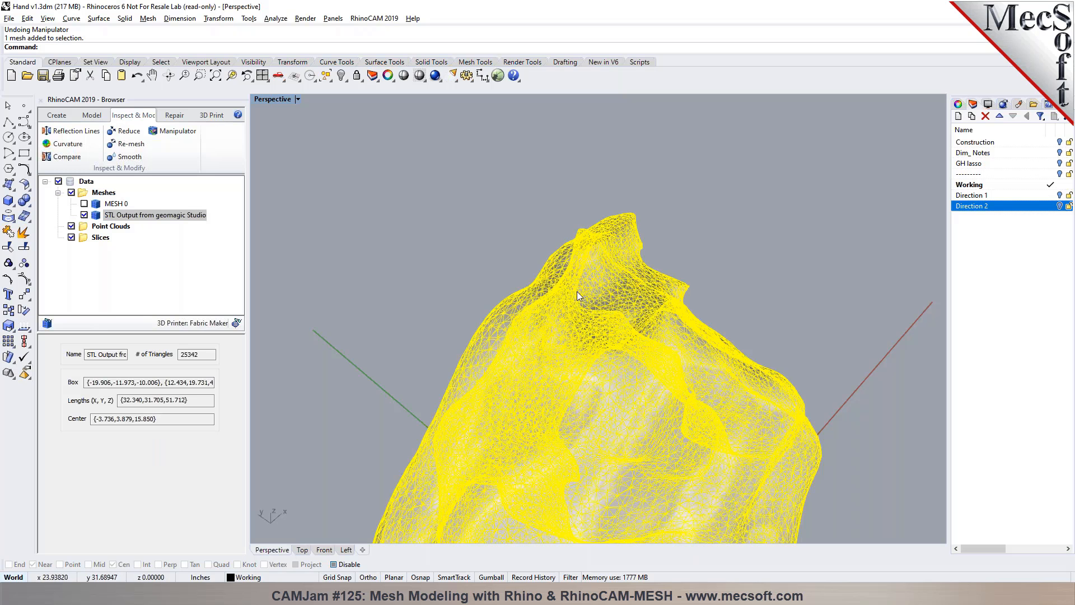
left_click(536, 234)
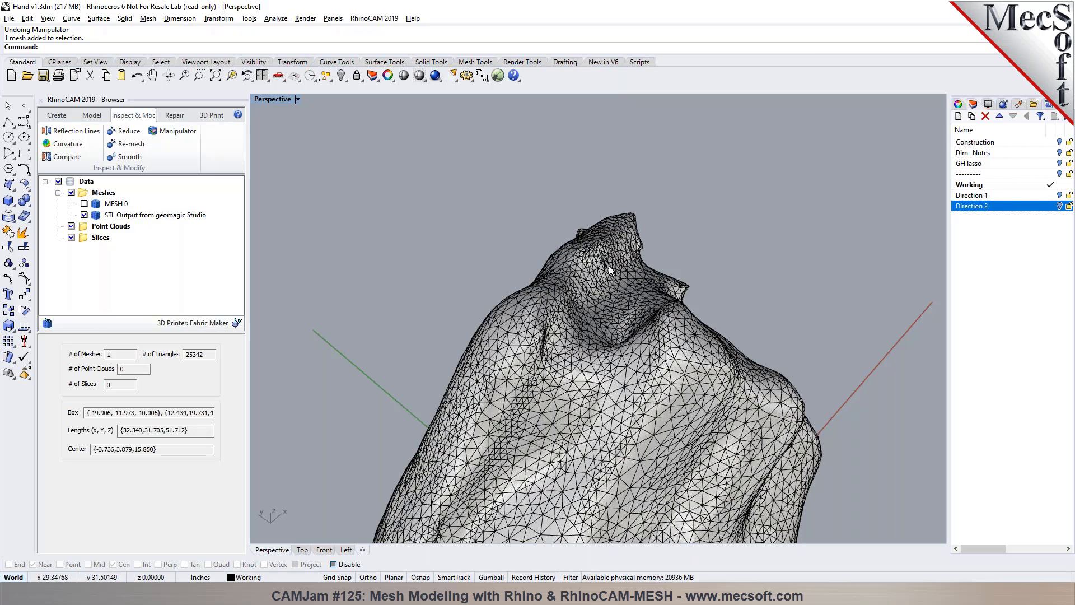
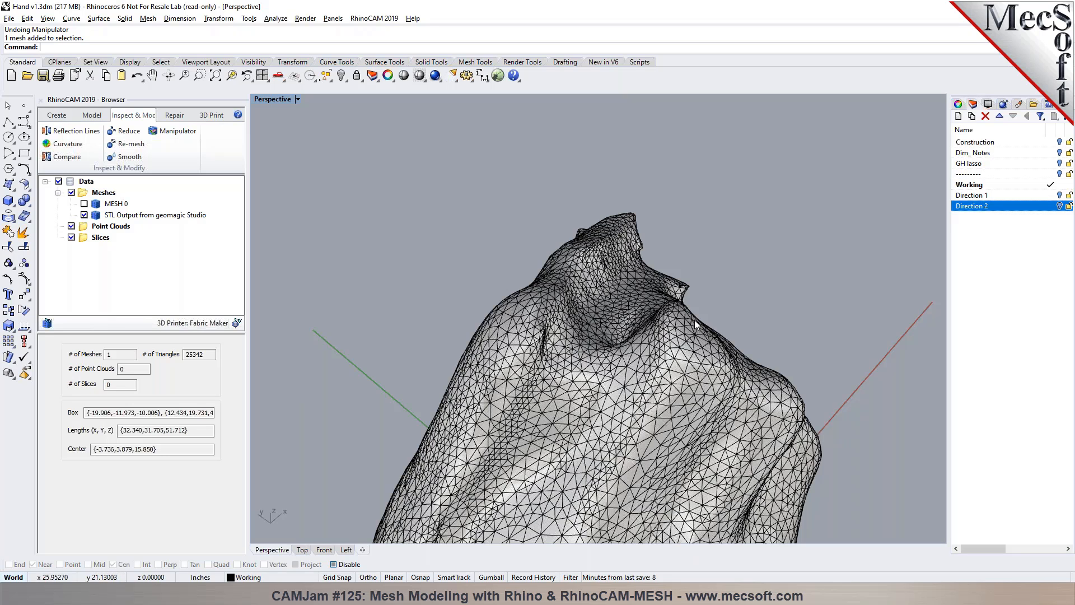
right_click_drag(591, 335, 566, 352)
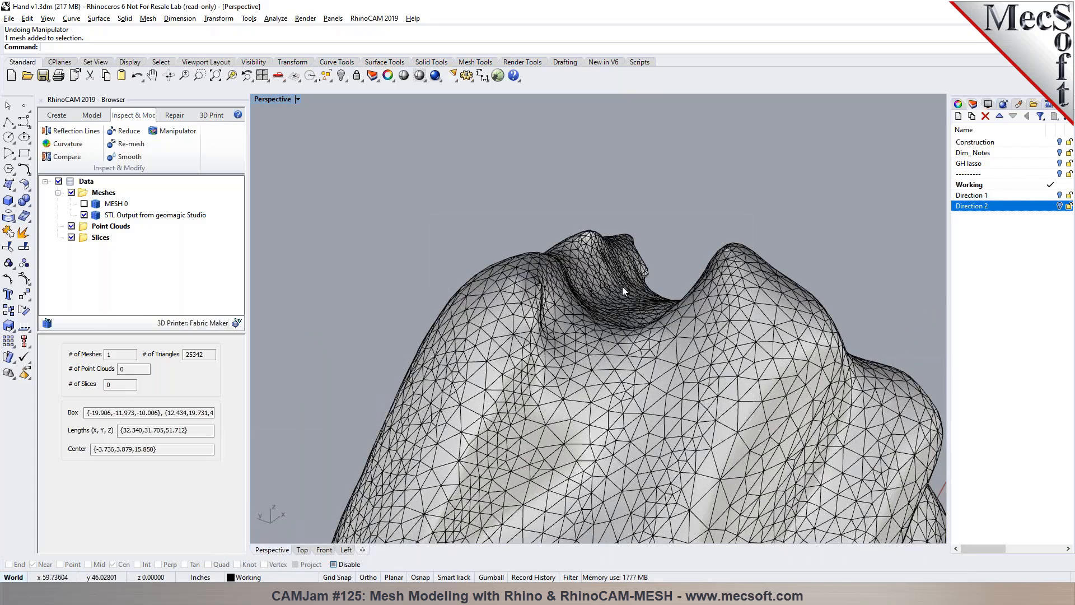
right_click_drag(560, 294, 620, 264)
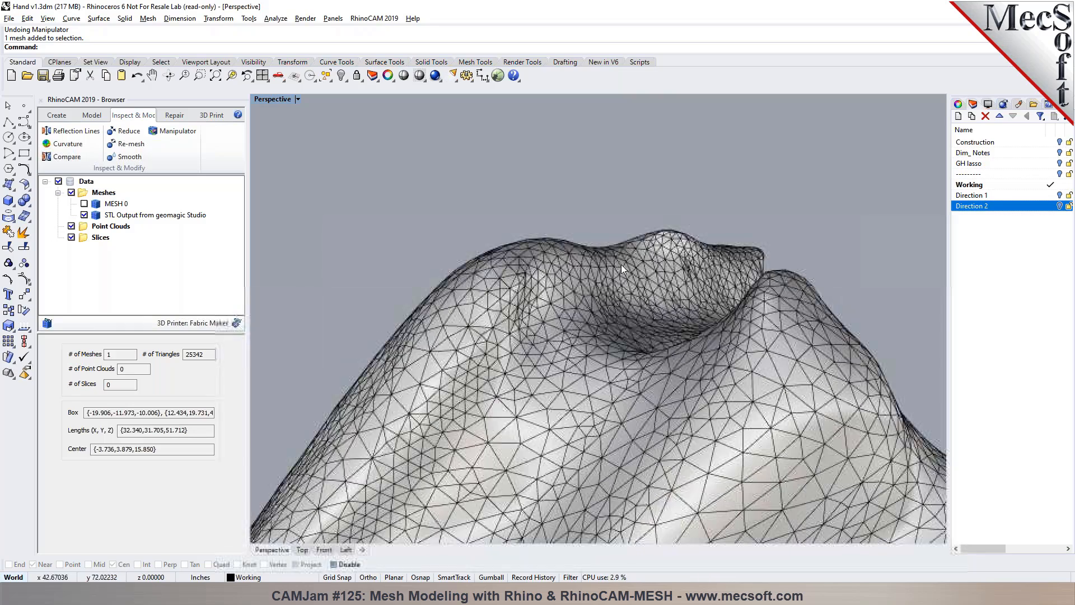
scroll(622, 264, "down", 5)
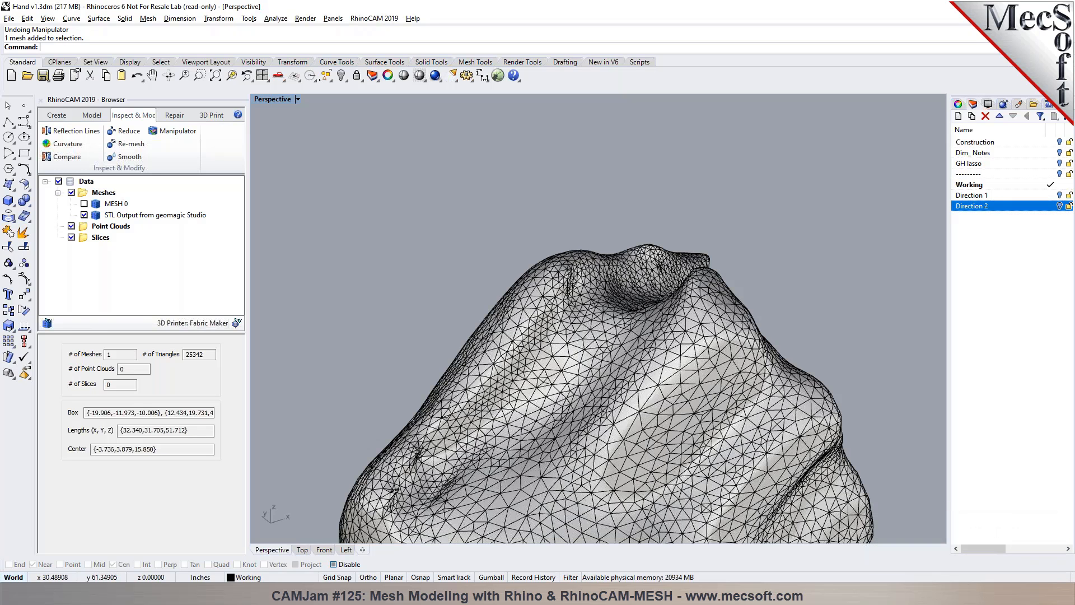
right_click_drag(588, 313, 600, 338)
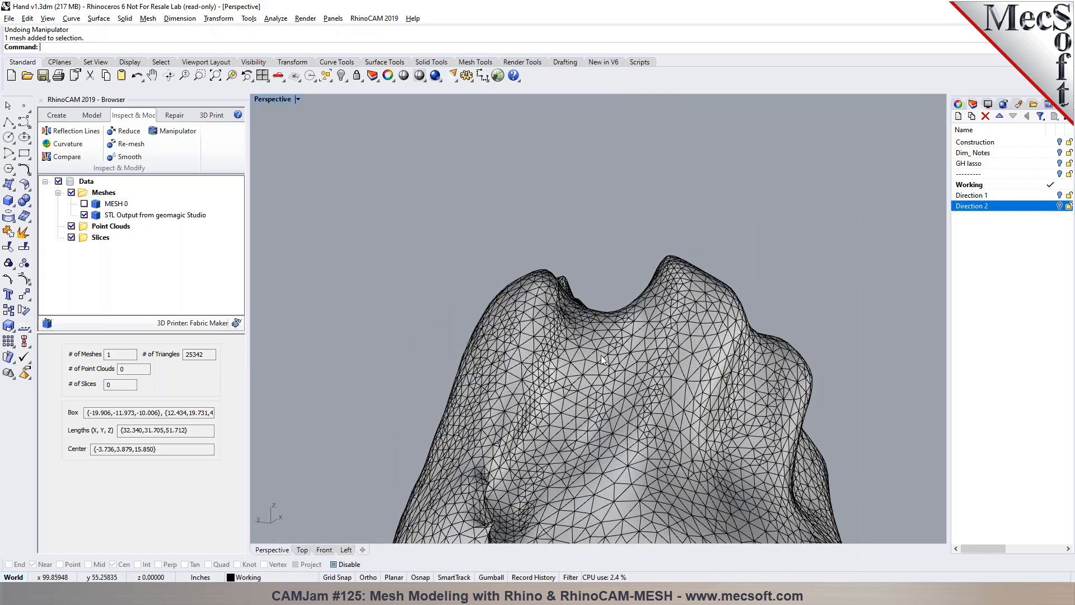
right_click_drag(593, 373, 584, 318)
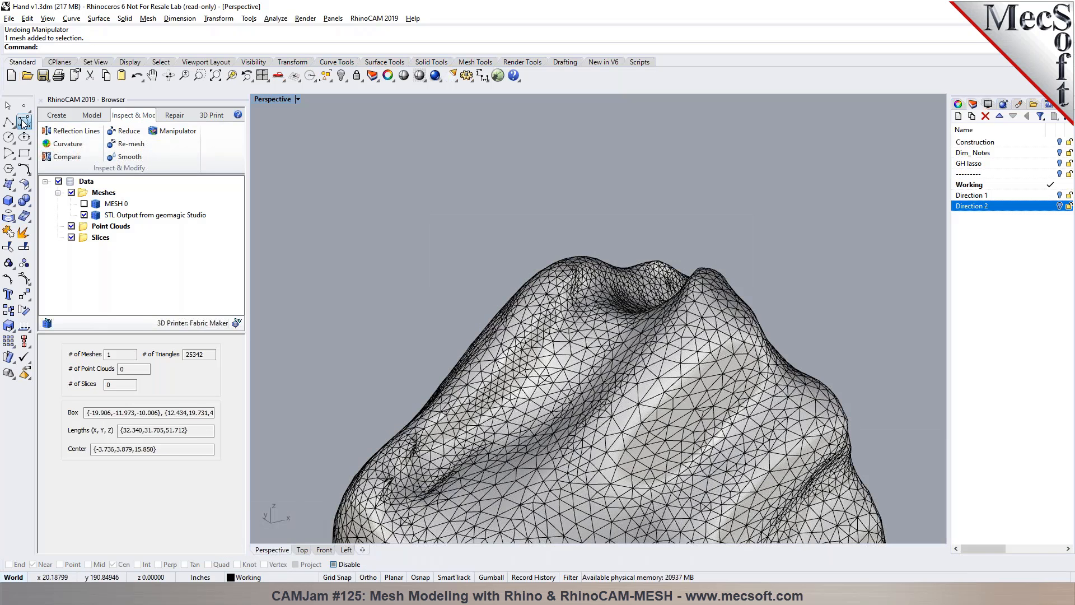
Step: Start a control point curve and turn on vertex object snapping
left_click(24, 122)
left_click(336, 566)
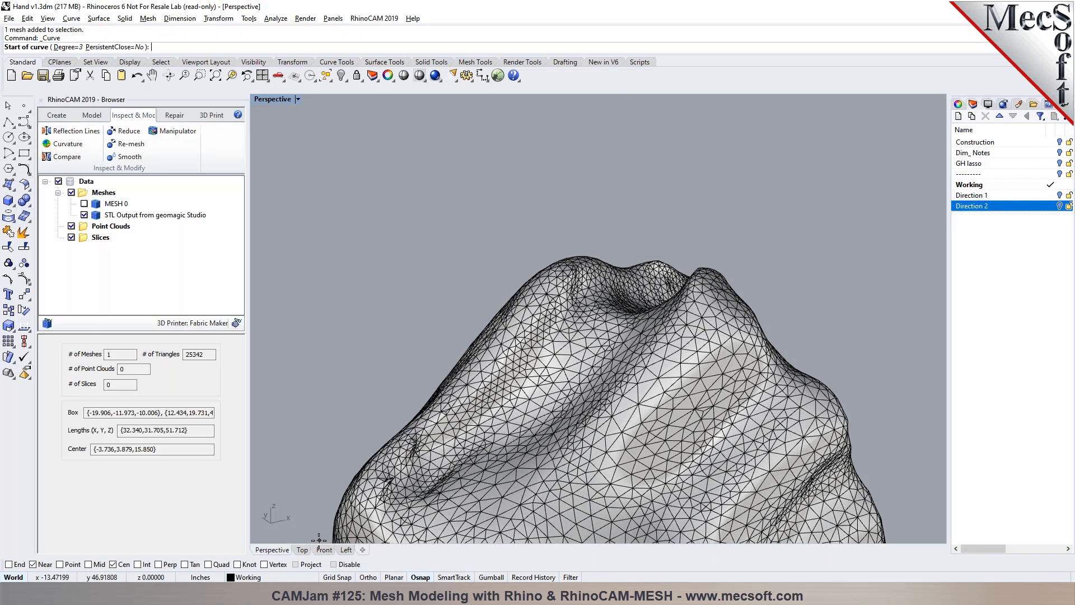
left_click(273, 565)
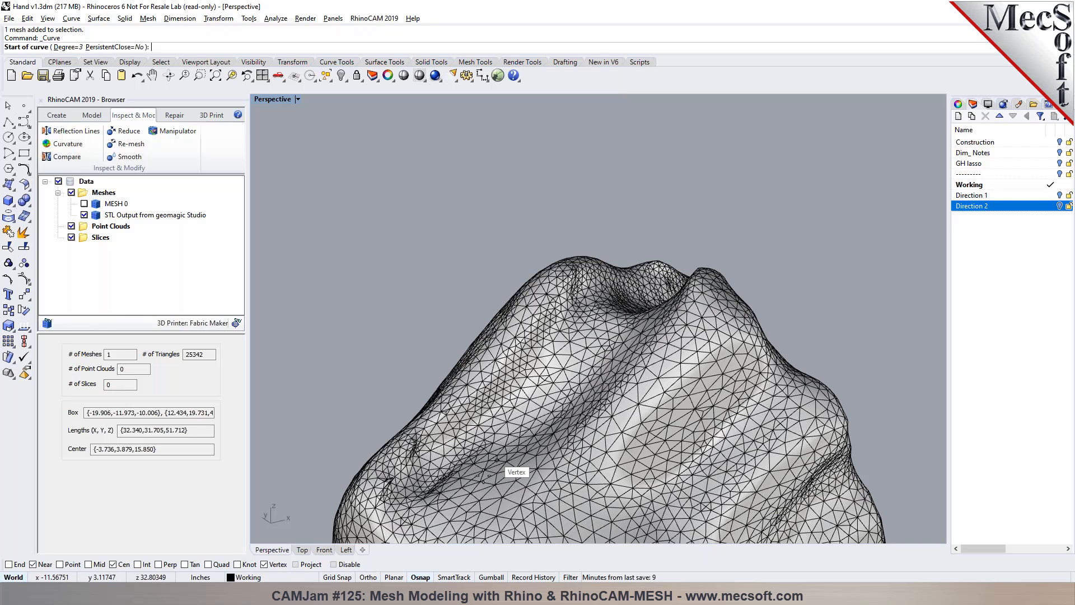
left_click(341, 565)
left_click(485, 394)
left_click(499, 335)
left_click(566, 290)
left_click(630, 275)
right_click_drag(651, 276, 603, 297)
key("Escape")
Step: Show the hand in four viewports zoomed to extents and inspect its knuckles up close in the Perspective view
left_click(262, 76)
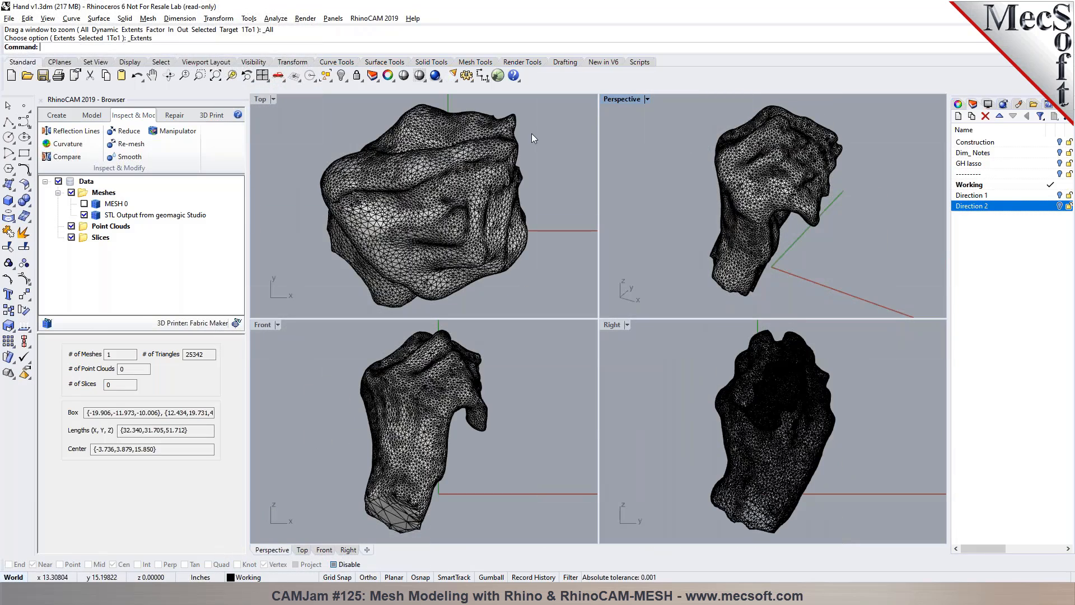
scroll(450, 316, "up", 1)
right_click_drag(718, 237, 830, 166)
right_click_drag(795, 195, 777, 187)
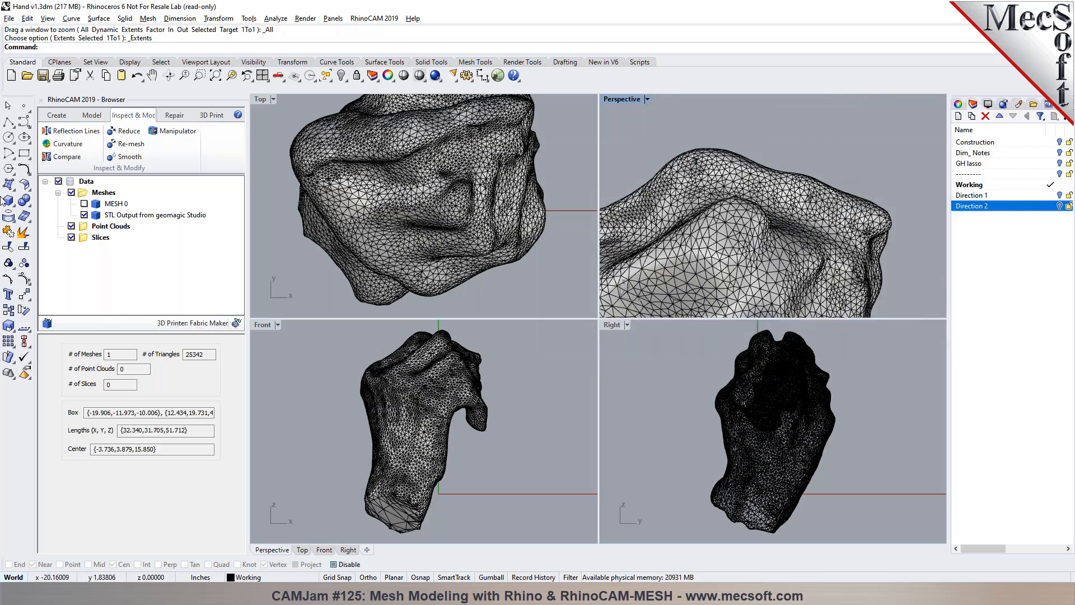
Step: Start a control point curve with object snapping re-enabled and maximize the Perspective viewport on the hand's knuckles
left_click(24, 121)
left_click(334, 564)
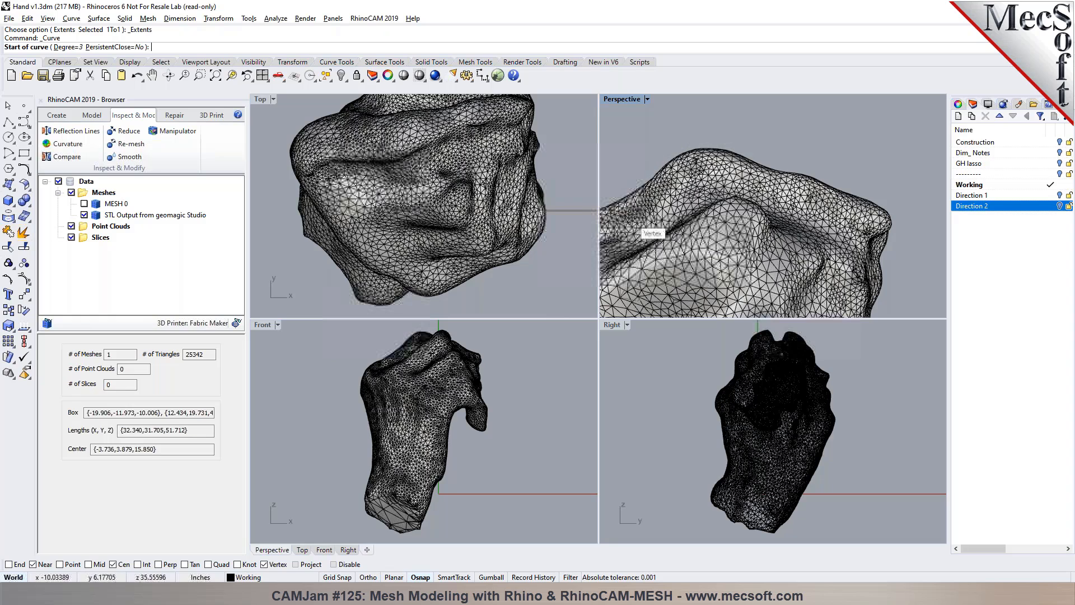
scroll(615, 176, "up", 3)
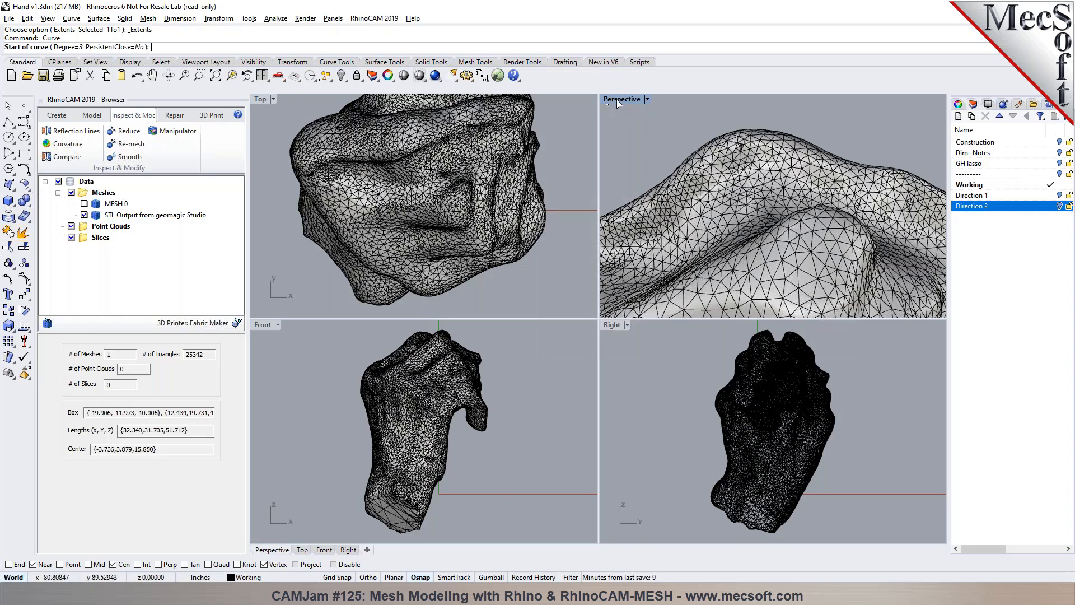
left_click(647, 100)
left_click(633, 112)
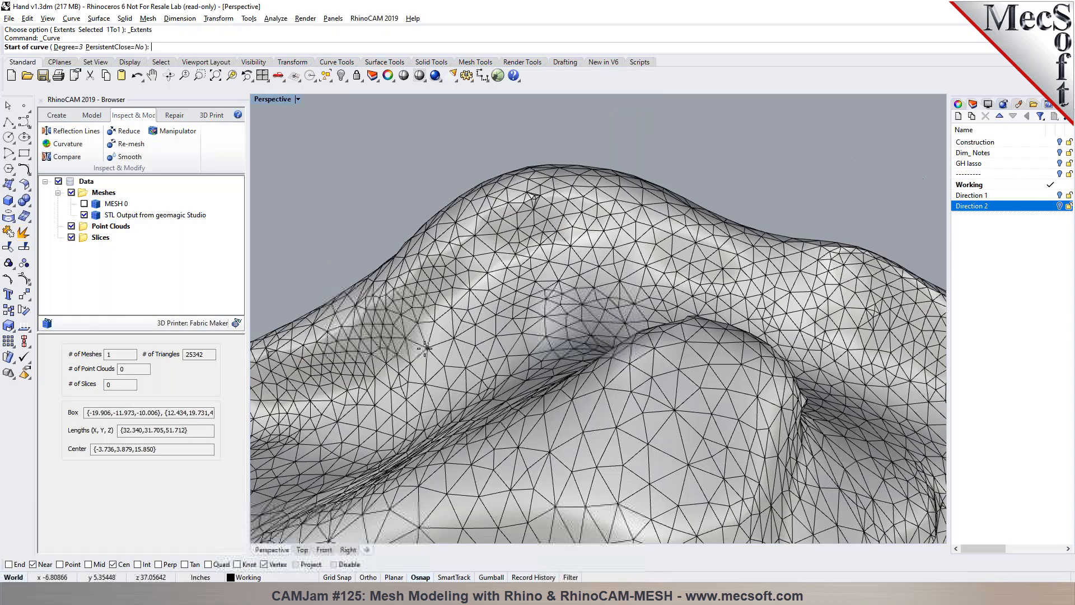
right_click_drag(435, 344, 397, 322)
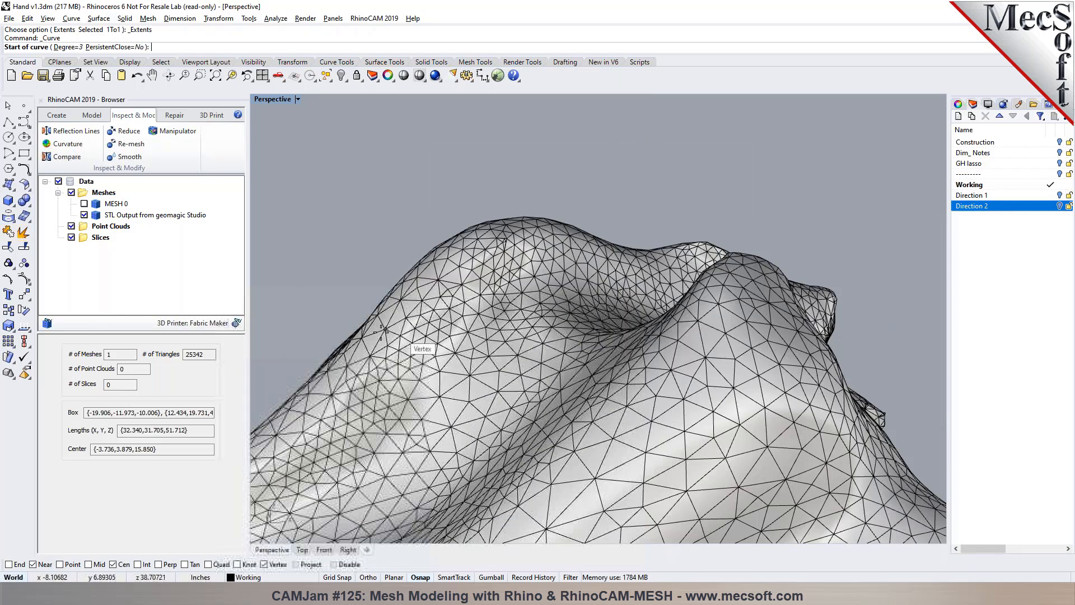
Step: Draw a control point curve snapped to mesh vertices along the knuckle ridge, ending just beyond the far edge of the hand
left_click(347, 367)
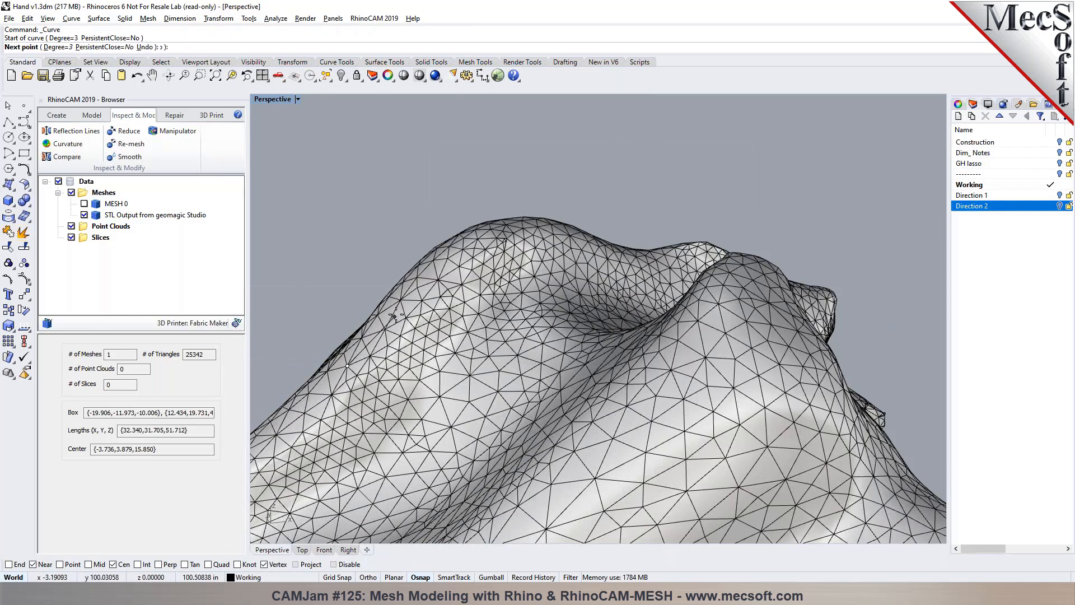
left_click(418, 279)
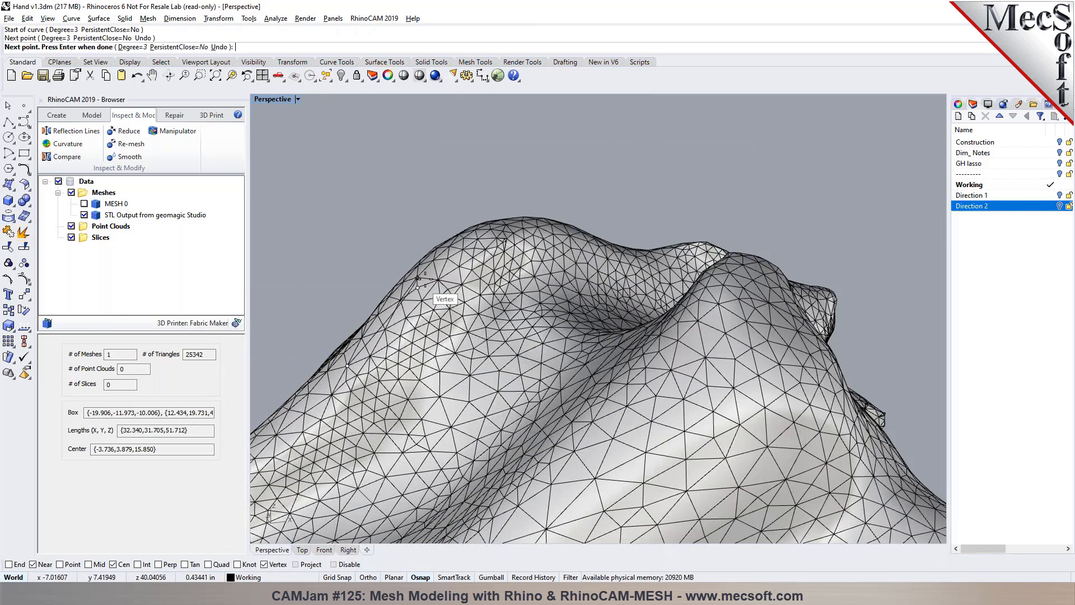
left_click(504, 230)
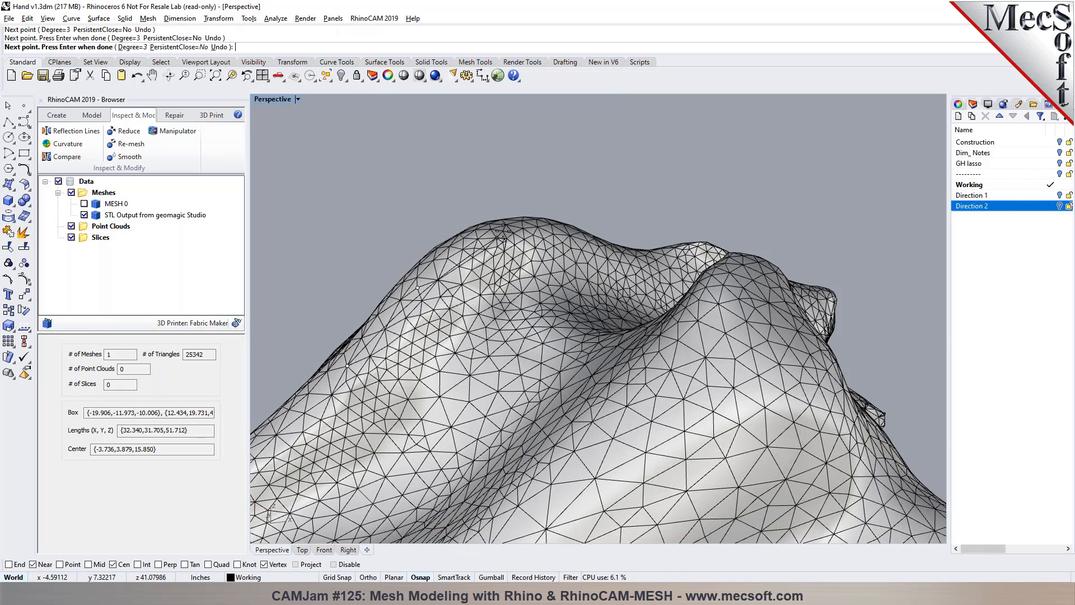
scroll(588, 219, "up", 4)
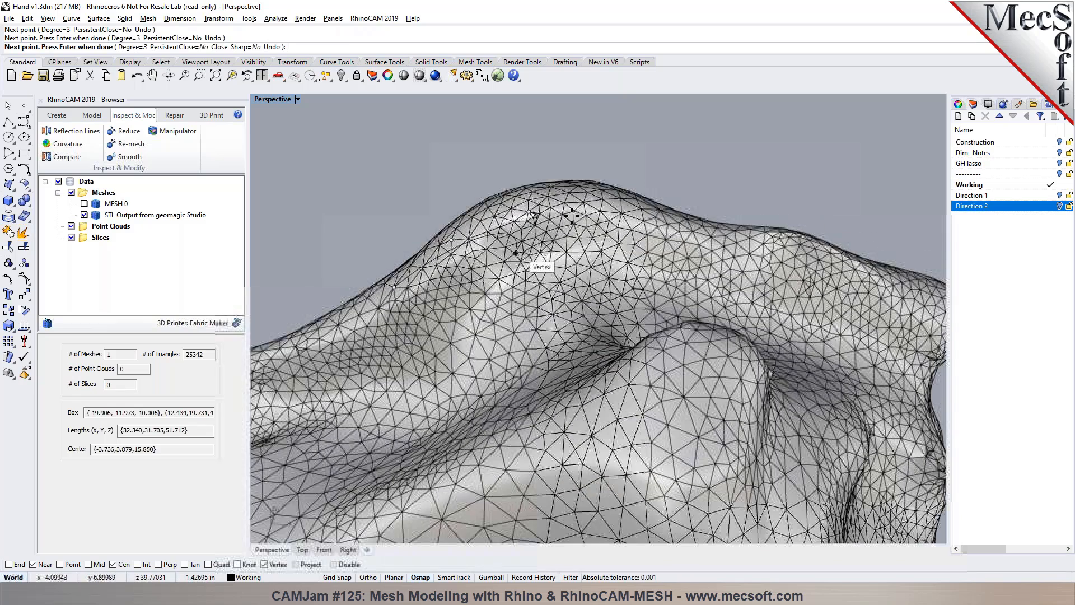
left_click(623, 208)
left_click(745, 238)
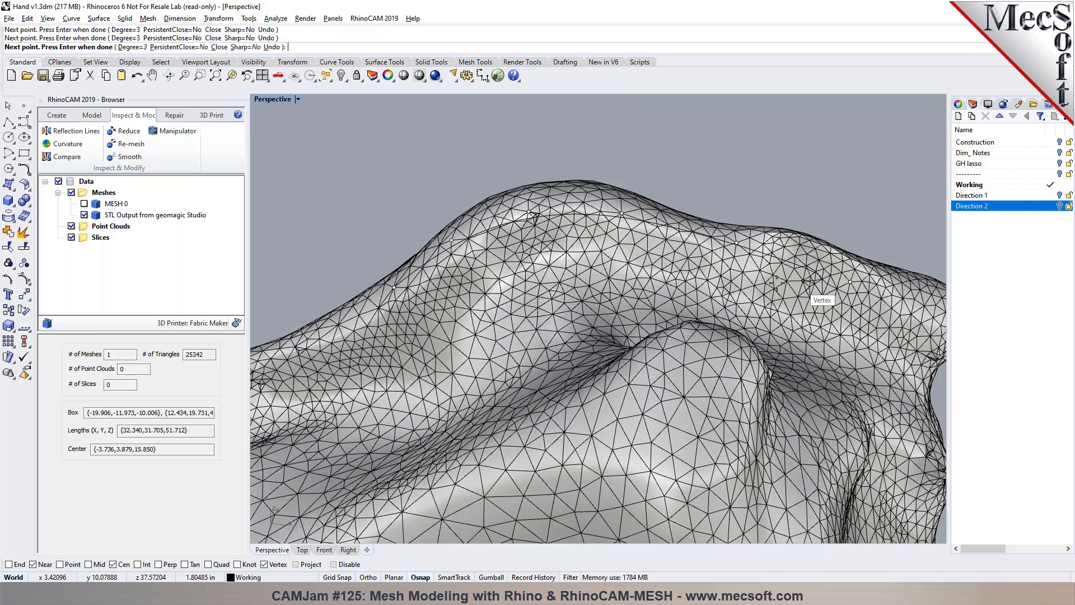
scroll(888, 290, "down", 2)
scroll(887, 290, "up", 2)
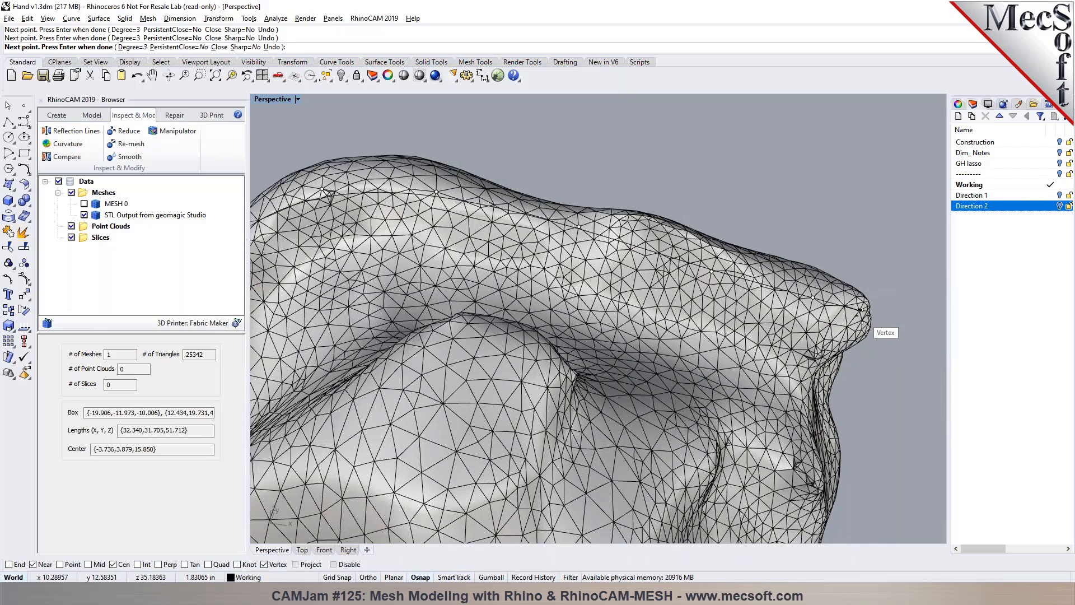
left_click(925, 330)
key("Return")
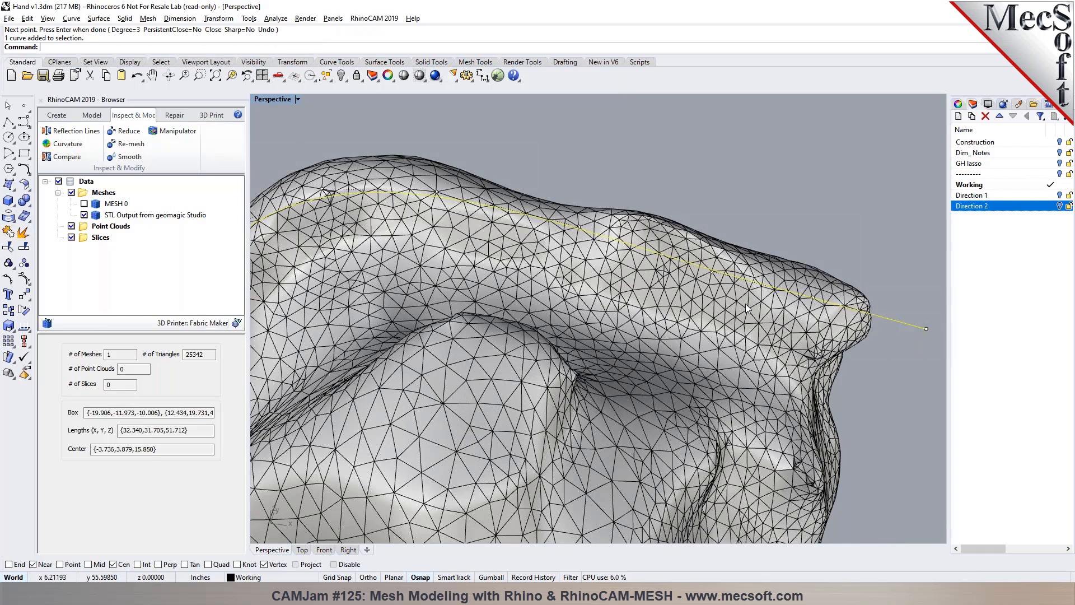
Step: Try a flat-capped pipe with a diameter of 1.0 along the curve and view how it sits on the hand
right_click_drag(745, 303, 546, 318)
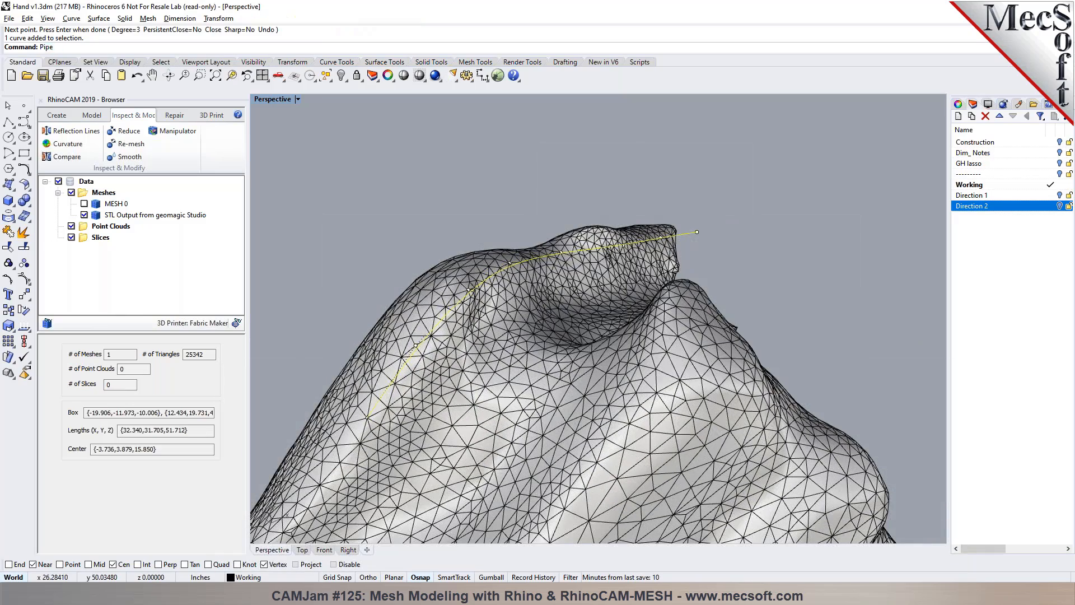
key("Return")
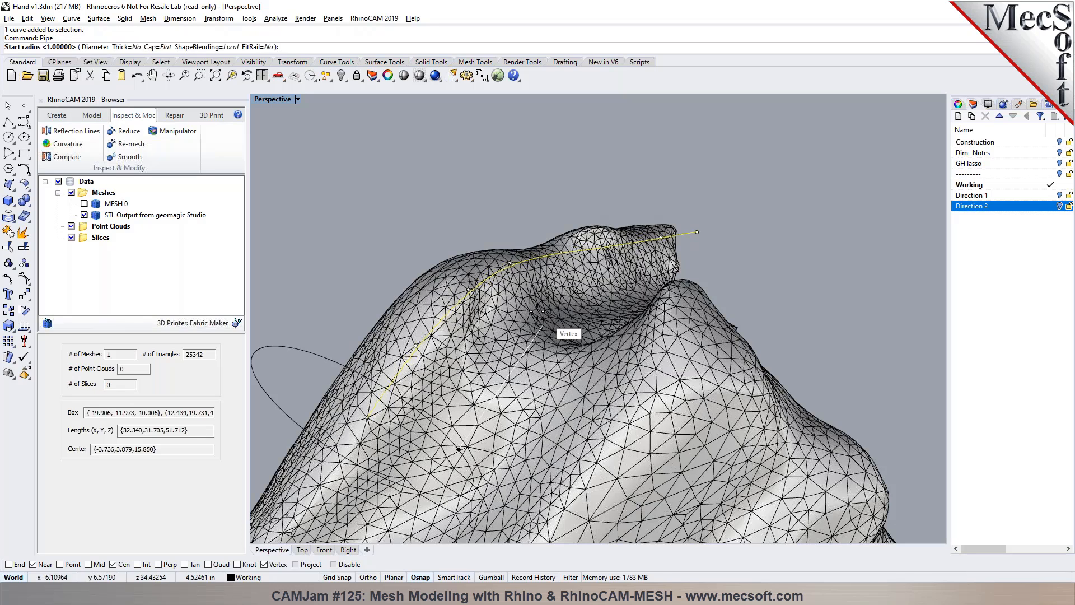
scroll(490, 288, "down", 2)
scroll(374, 353, "up", 2)
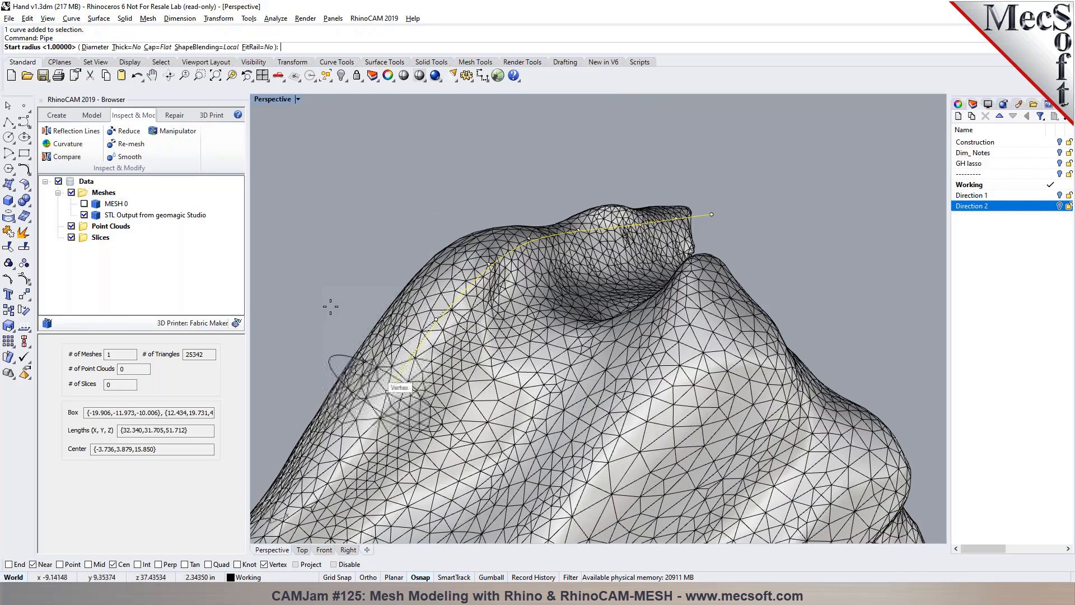
left_click(89, 47)
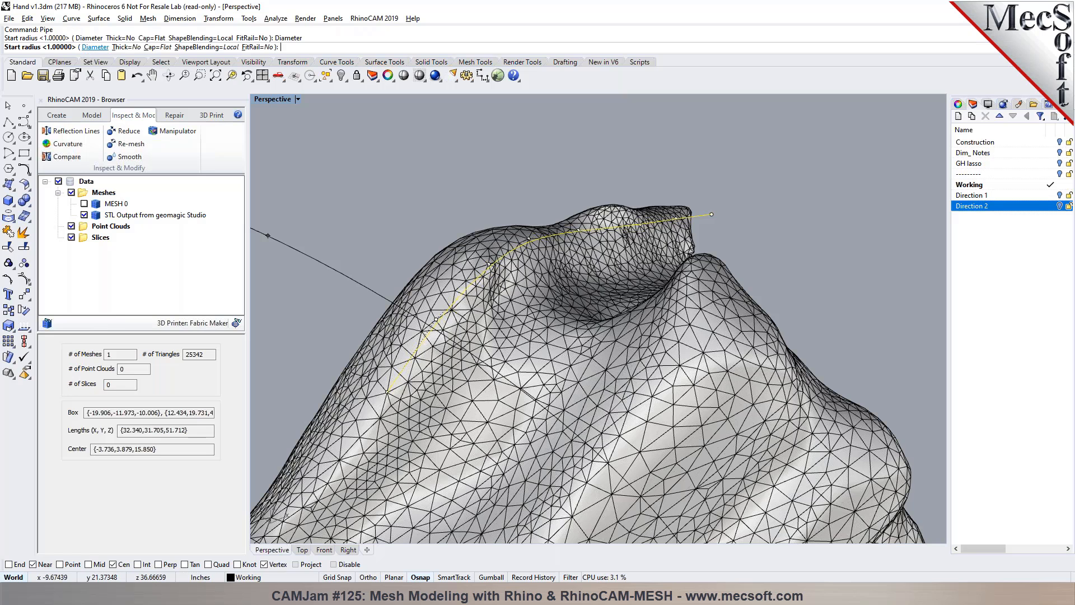
type("1.0")
key("Return")
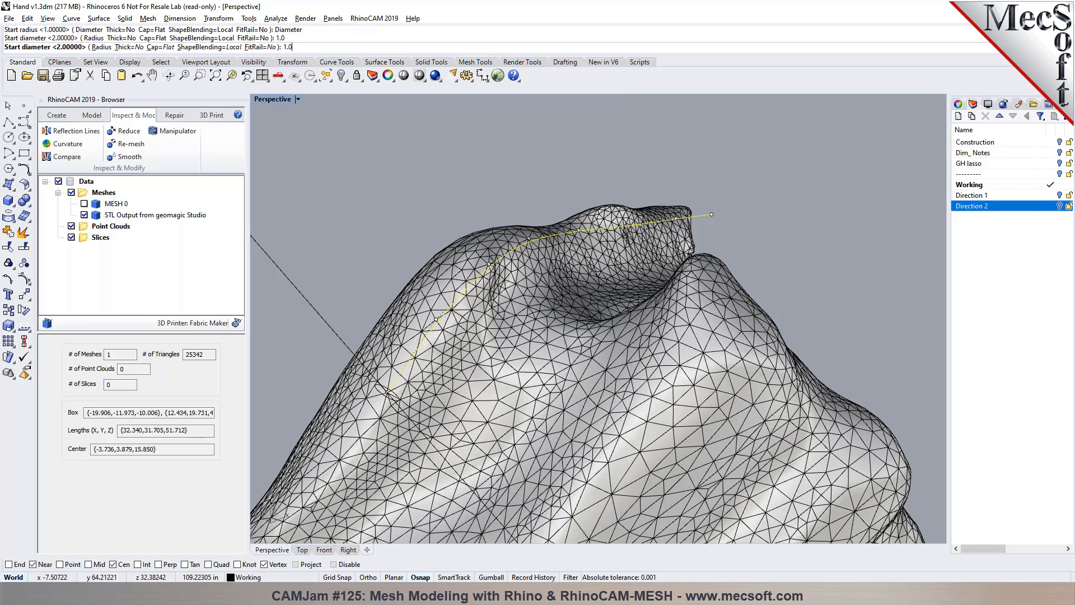
key("Return")
key("Return")
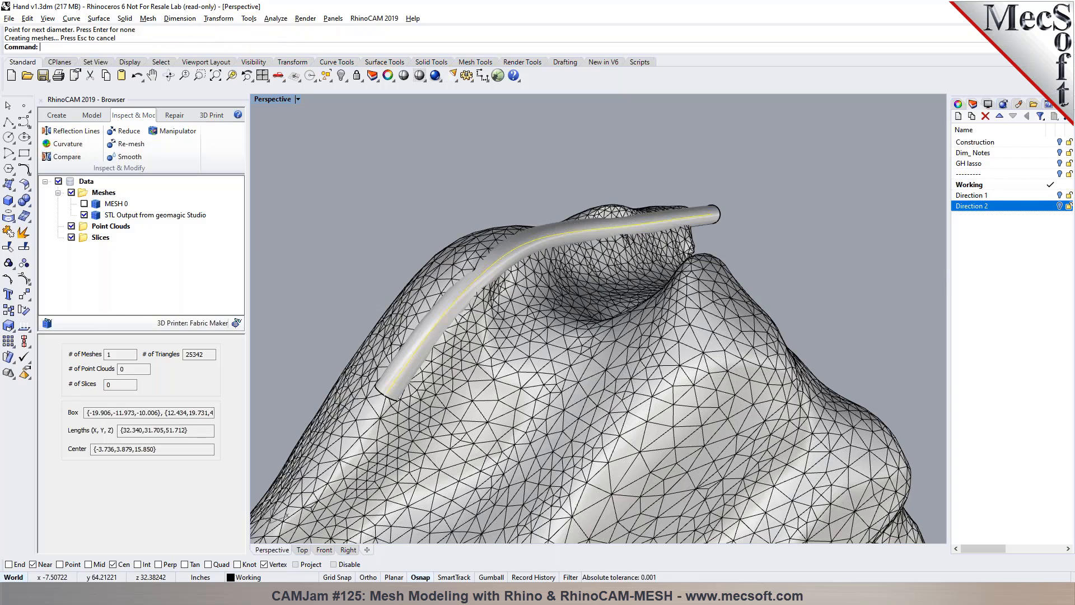
mouse_move(337, 204)
right_mouse_down()
mouse_move(455, 195)
mouse_move(332, 197)
right_mouse_up()
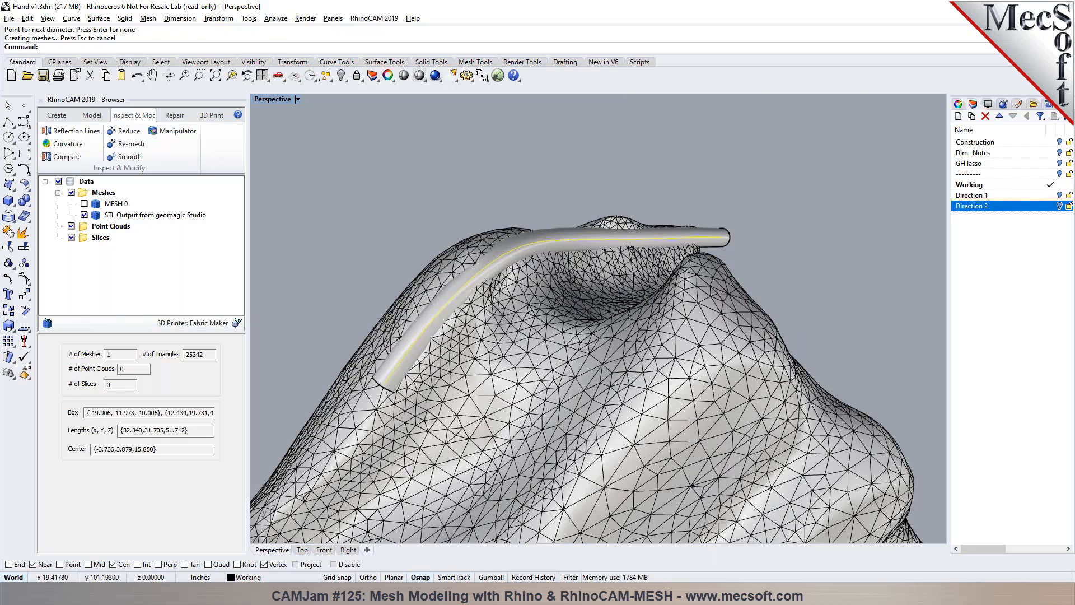
Step: Undo the thin pipe, try a flat-capped pipe with a radius of 1, and check its end from another angle
key("ctrl+z")
key("Return")
type("r")
key("Return")
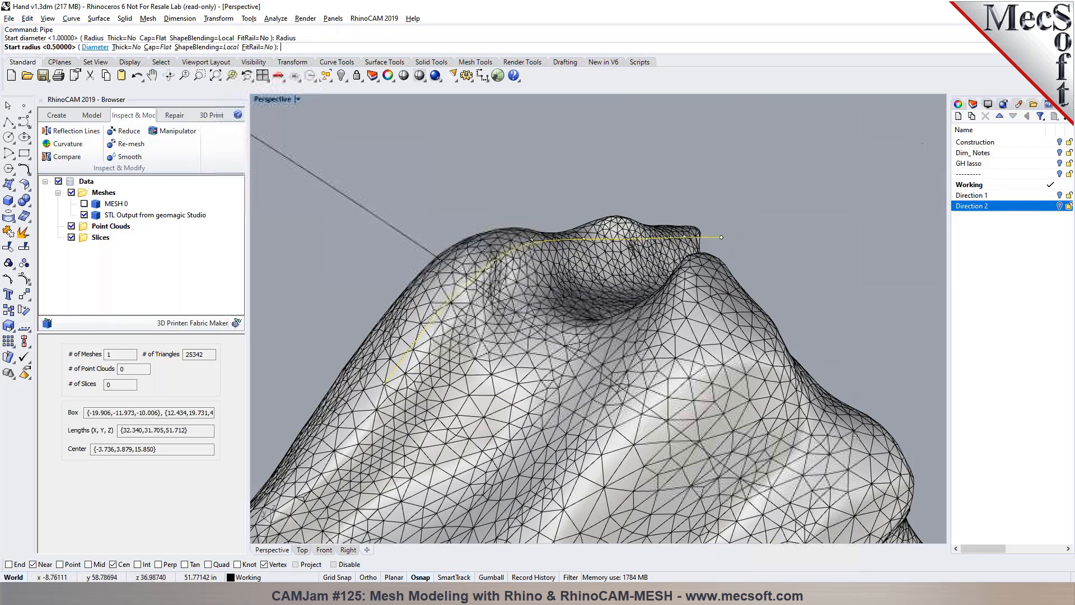
type("1")
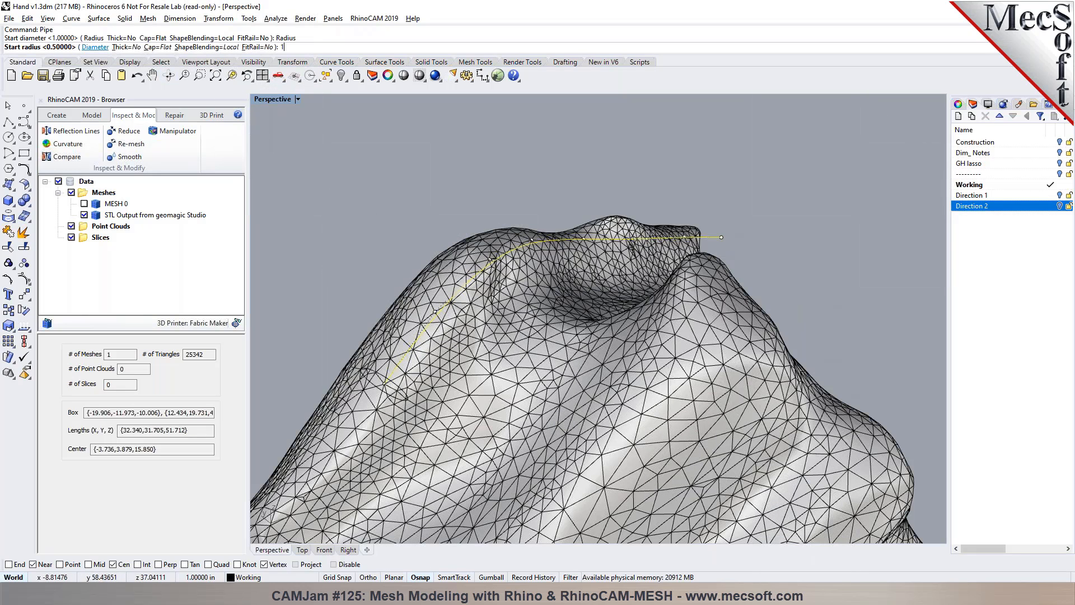
type(".")
key("Return")
key("Return")
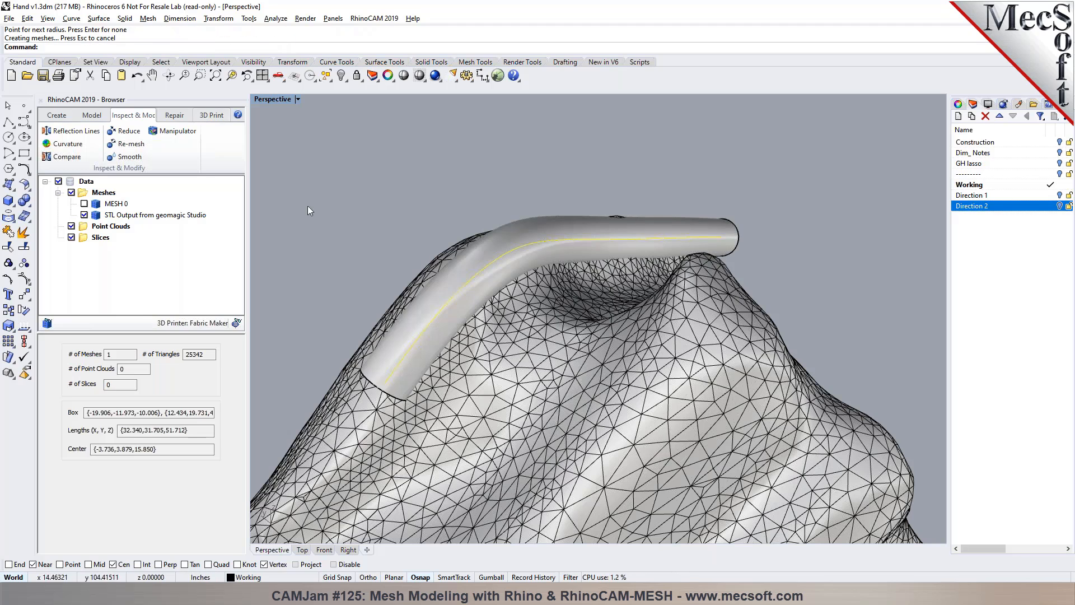
right_click_drag(334, 206, 799, 398)
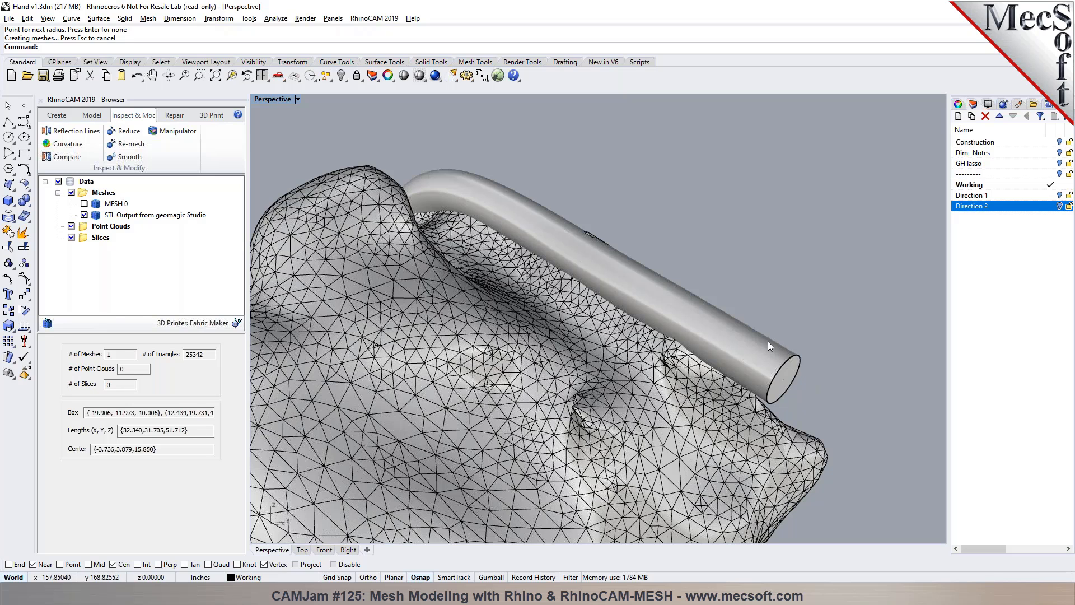
Step: Undo the flat-capped pipe and create a pipe of radius 1 with round caps along the same curve
key("ctrl+z")
key("Return")
left_click(771, 370)
key("Return")
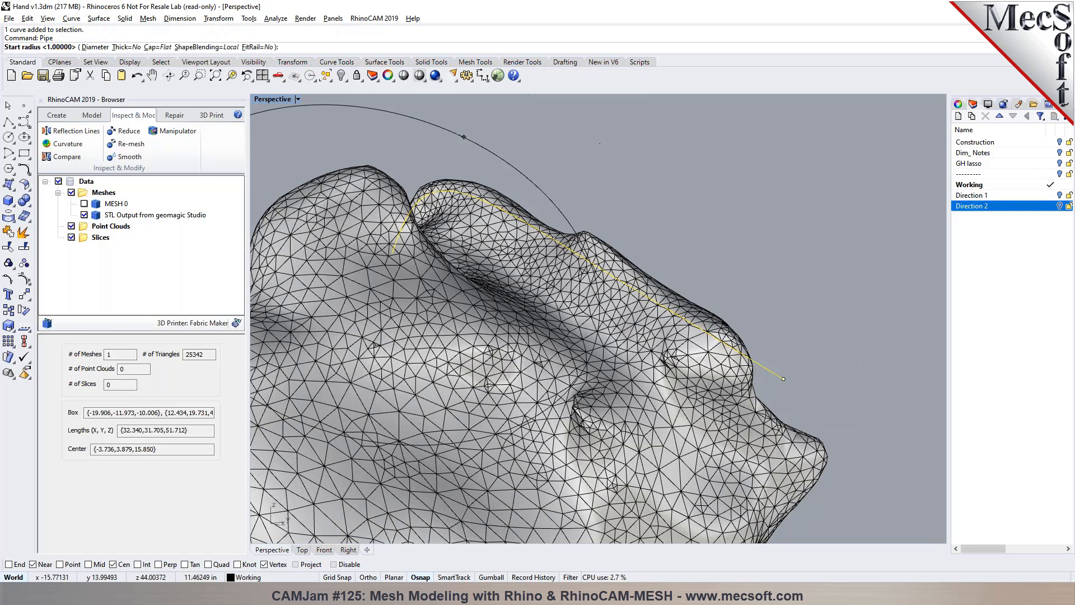
left_click(158, 47)
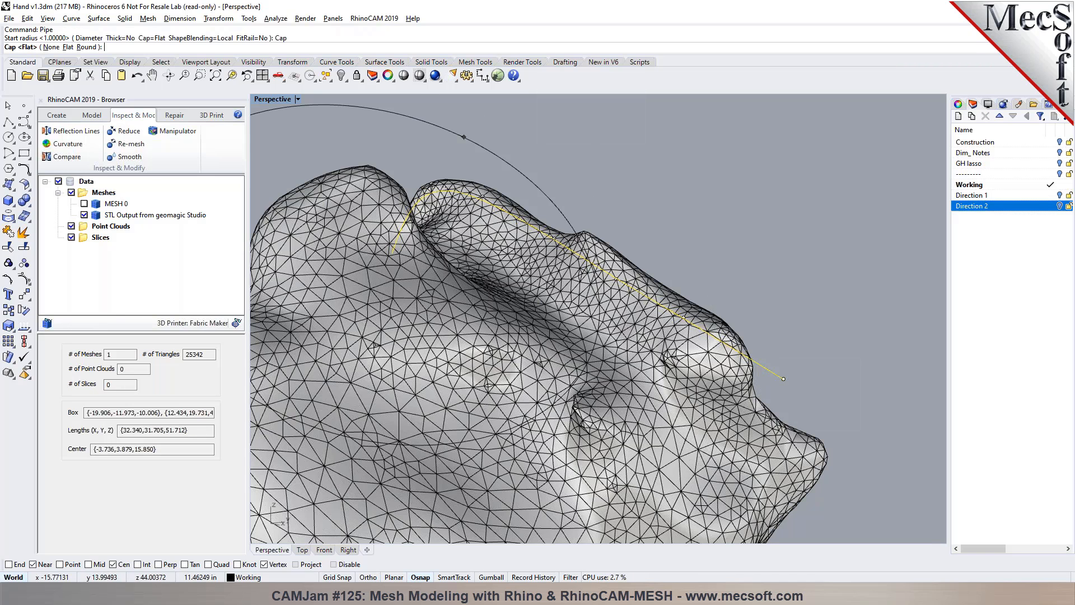
left_click(88, 47)
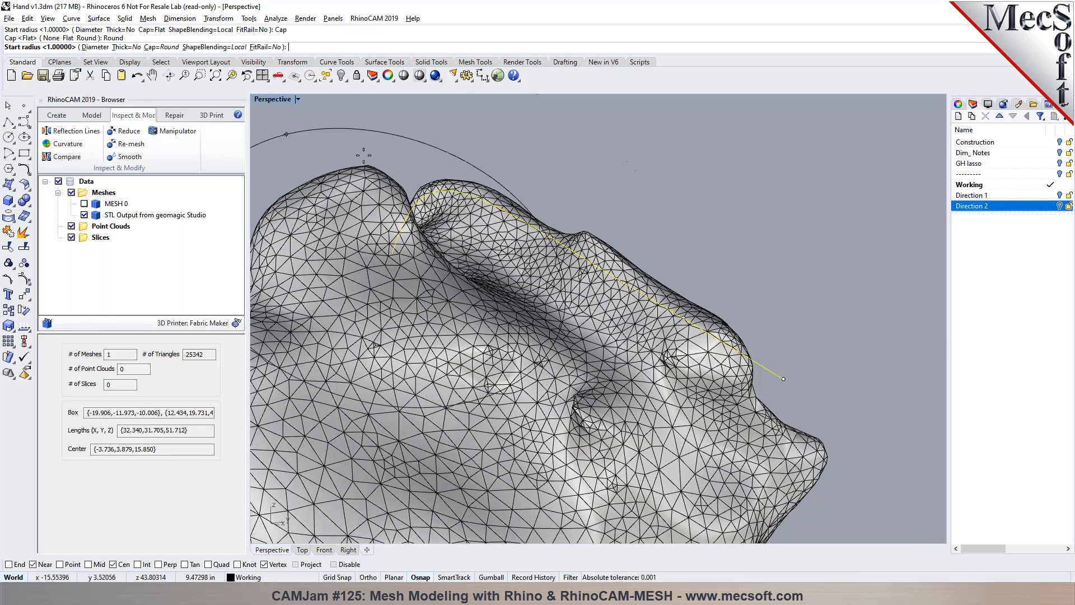
left_click(451, 163)
key("Return")
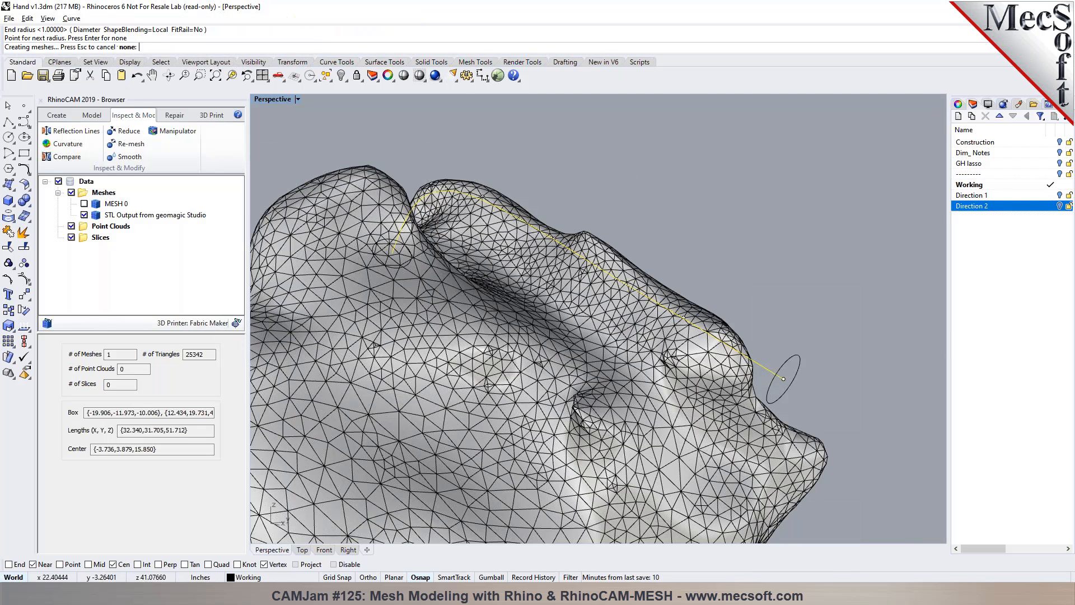
Step: Convert the round-capped pipe to a mesh with a chord height tolerance of 0.001
right_click_drag(358, 235, 658, 261)
left_click(464, 252)
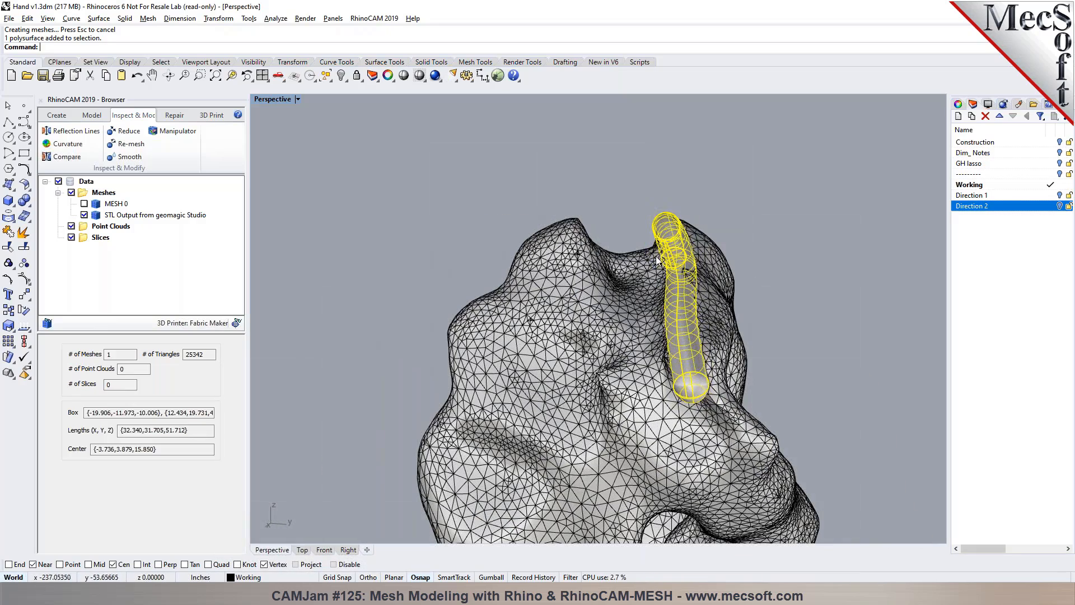
left_click(148, 21)
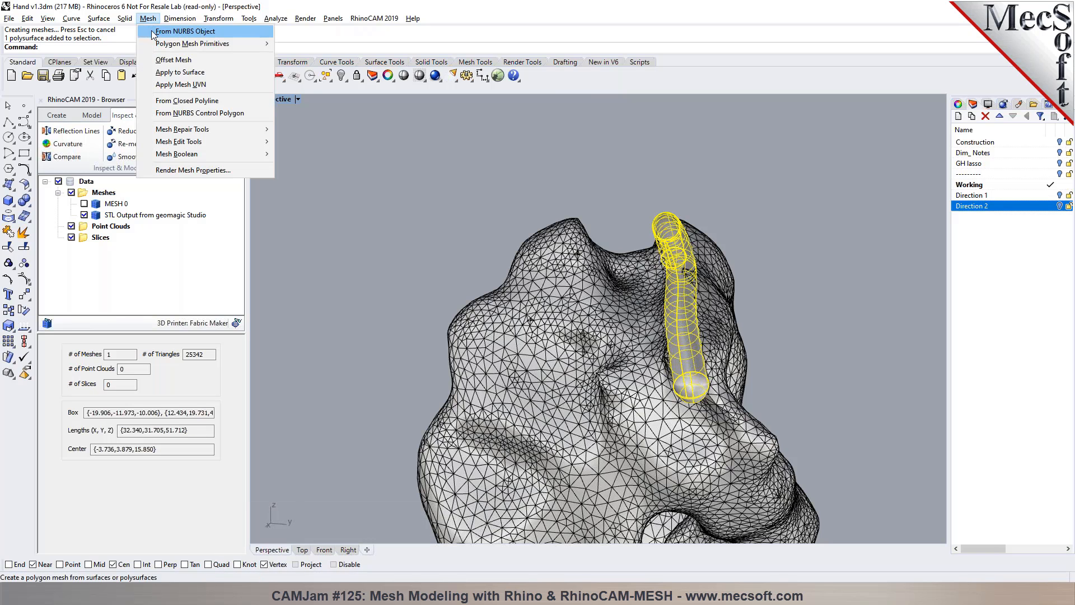
left_click(55, 116)
left_click(87, 137)
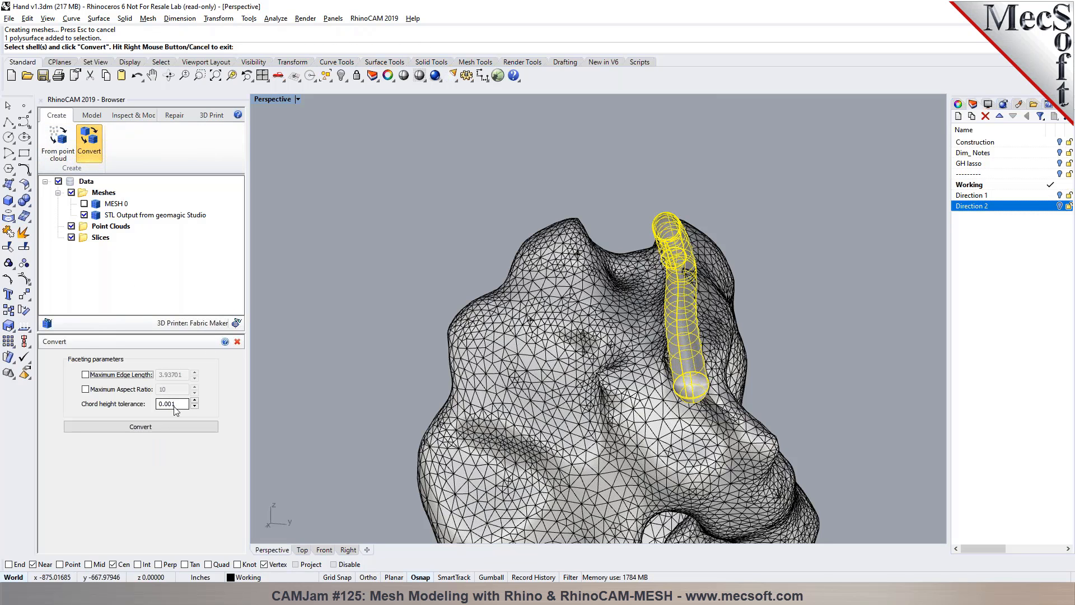
left_click(159, 431)
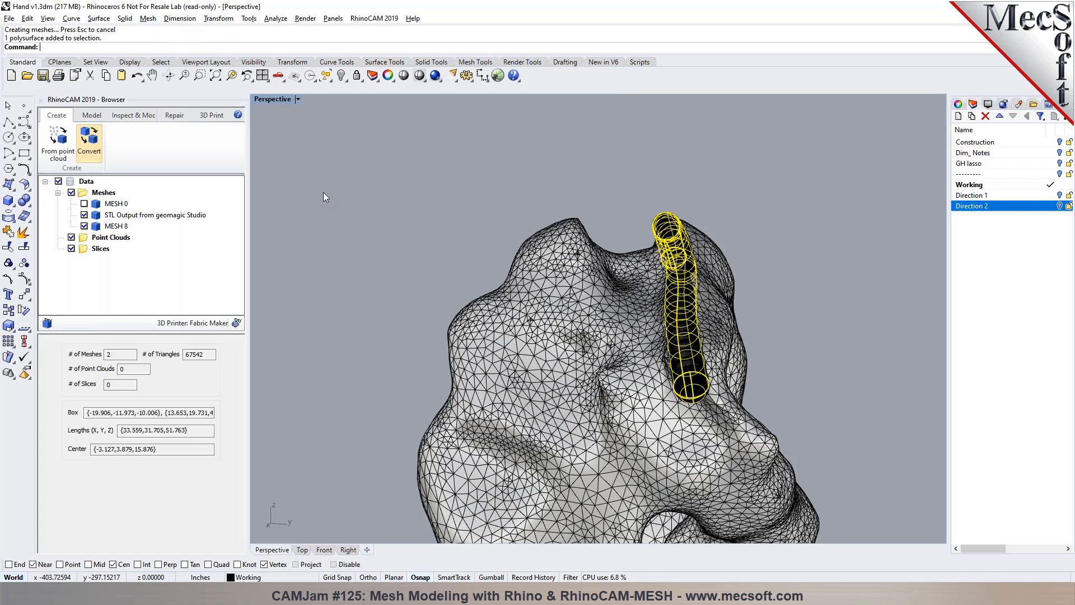
Step: Inspect the converted pipe mesh up close and run all the Diagnose checks on it
right_click_drag(610, 346, 711, 296)
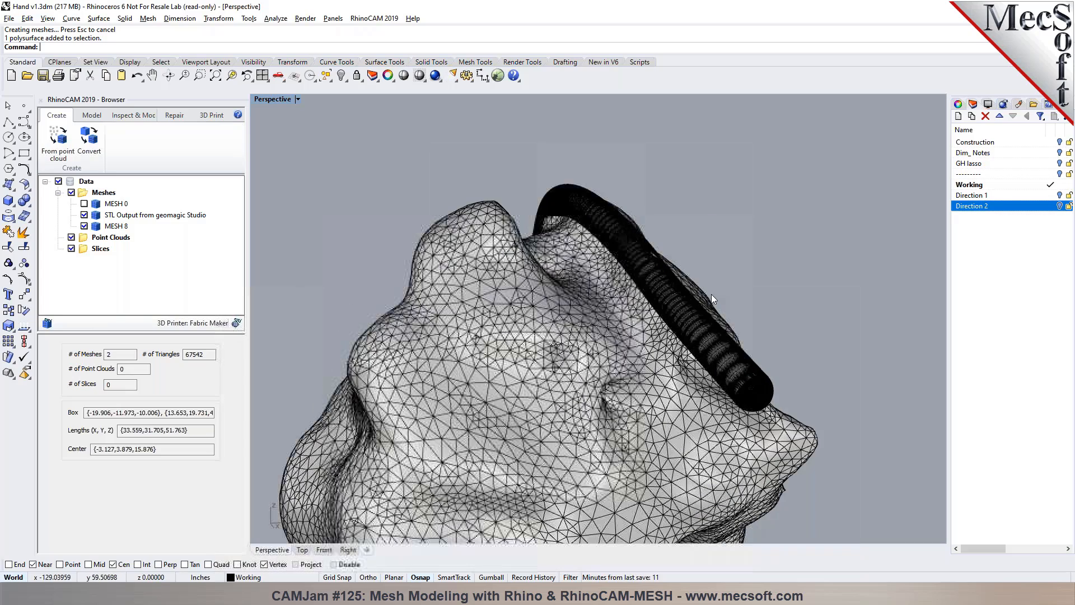
scroll(712, 294, "up", 5)
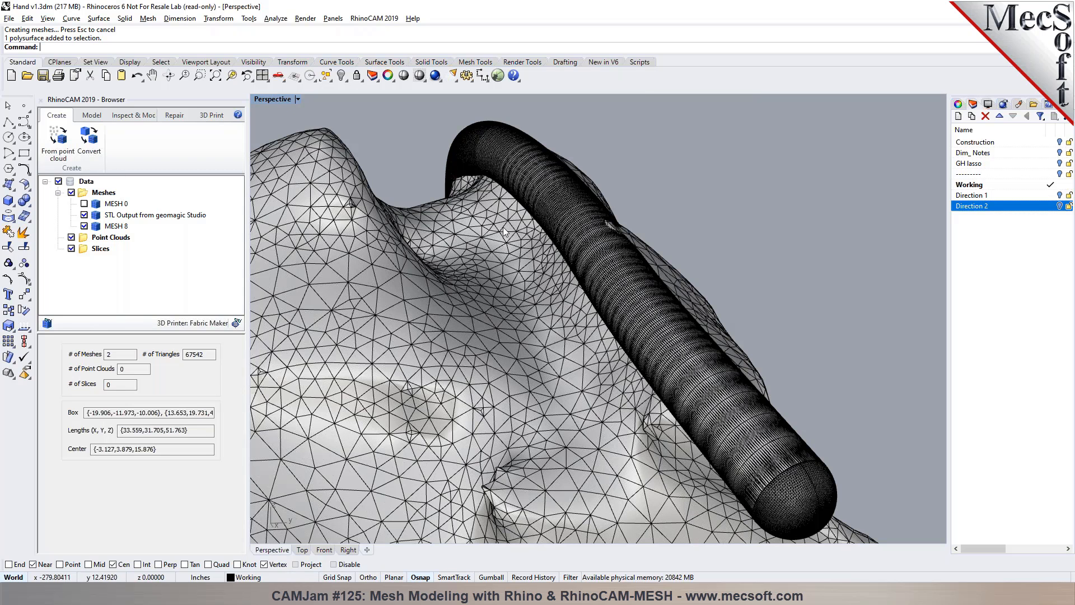
right_click_drag(562, 228, 480, 207)
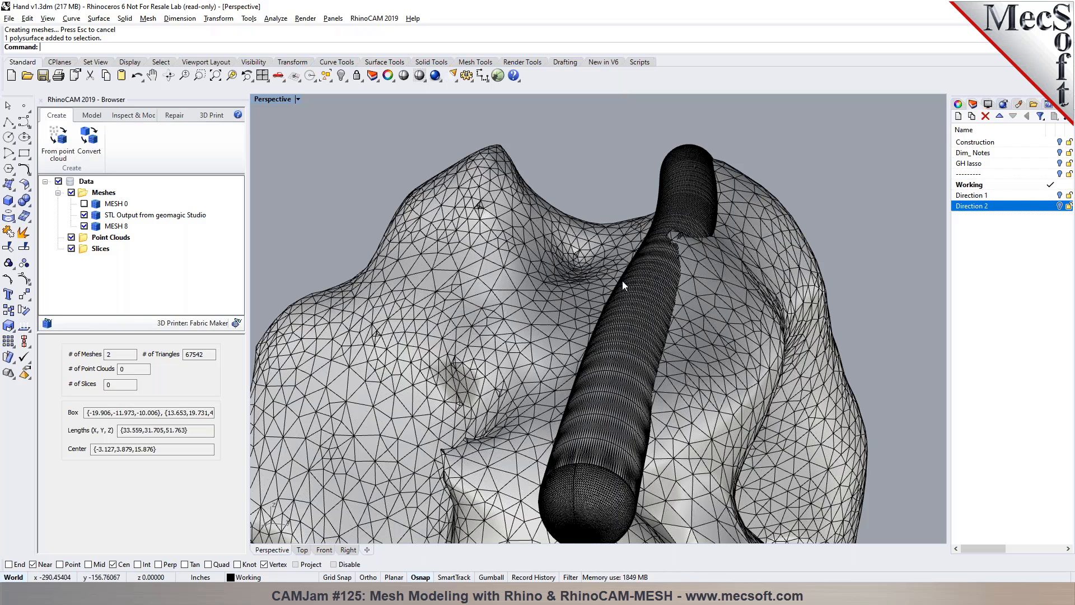
left_click(632, 313)
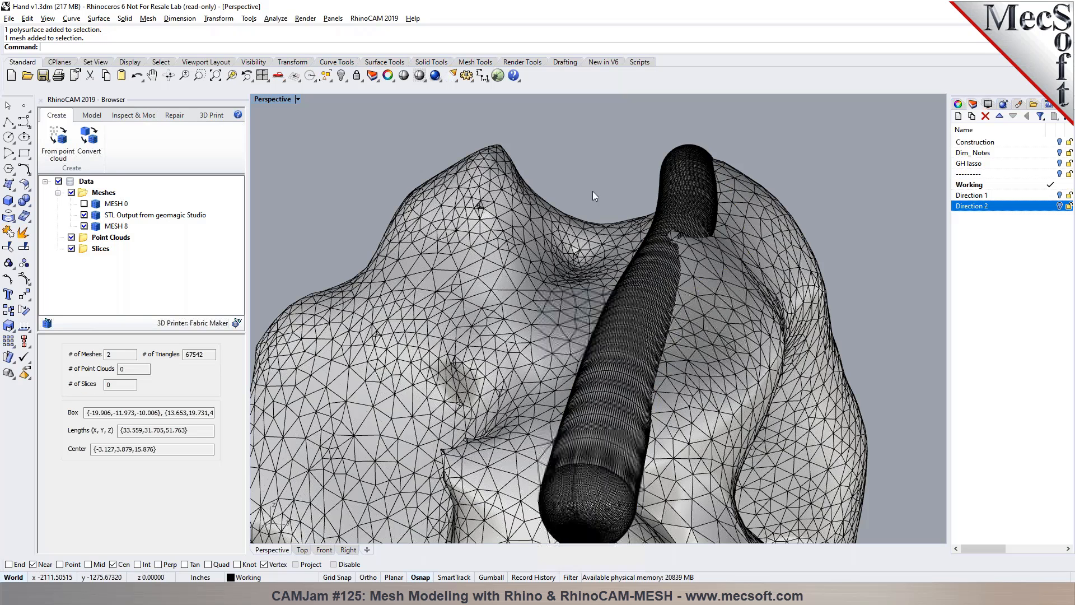
left_click(104, 117)
left_click(182, 116)
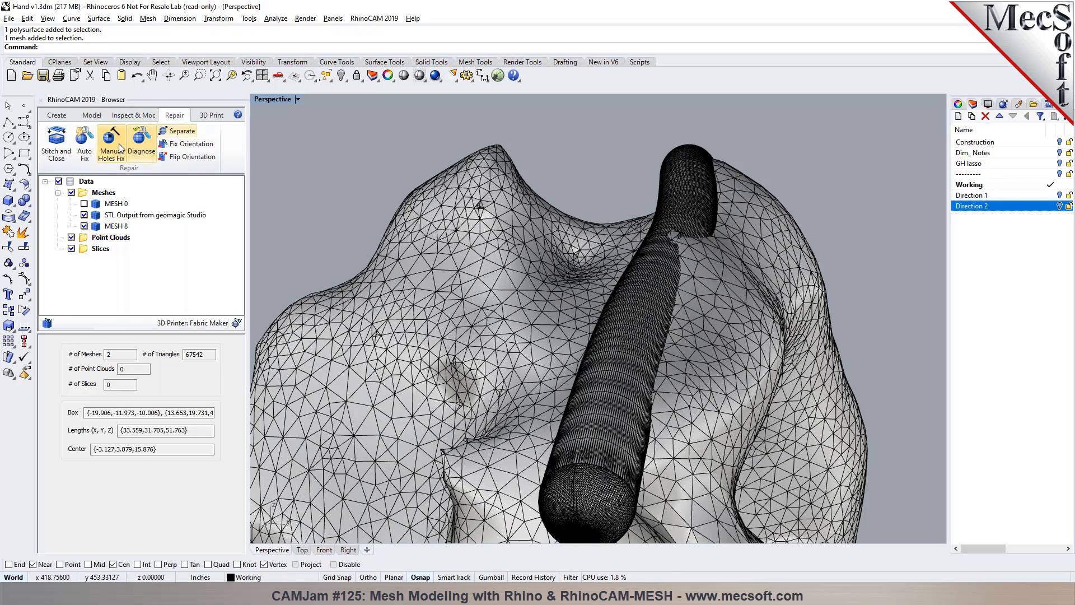
left_click(141, 144)
left_click(647, 340)
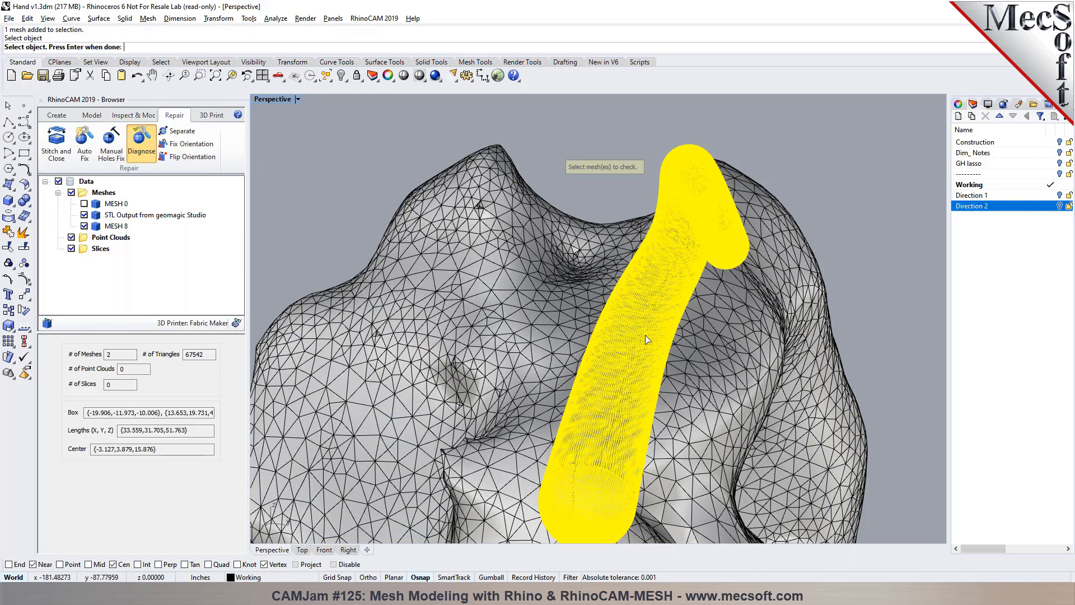
key("Return")
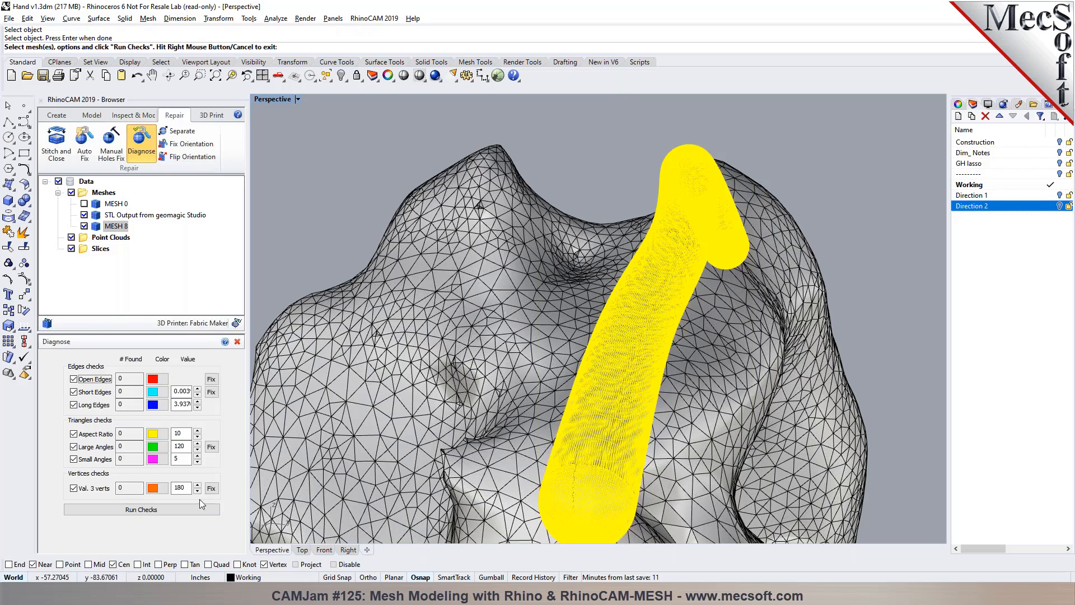
left_click(199, 510)
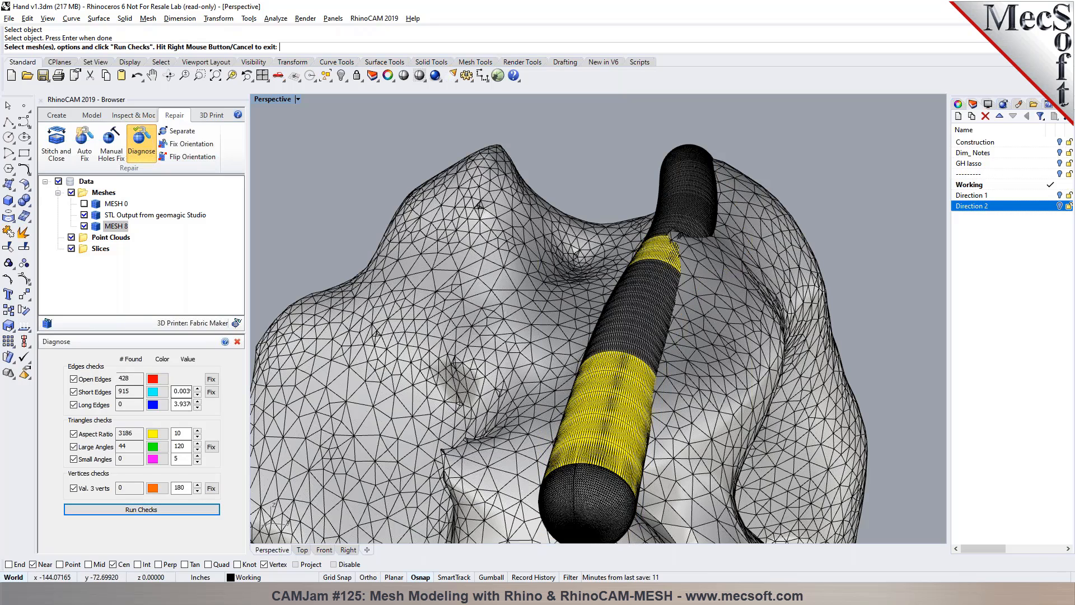
Step: Turn off every check except open edges for the pipe mesh, and close the diagnosis
right_click_drag(425, 386, 565, 373)
left_click(74, 394)
left_click(74, 404)
left_click(73, 433)
left_click(74, 447)
left_click(73, 458)
left_click(74, 487)
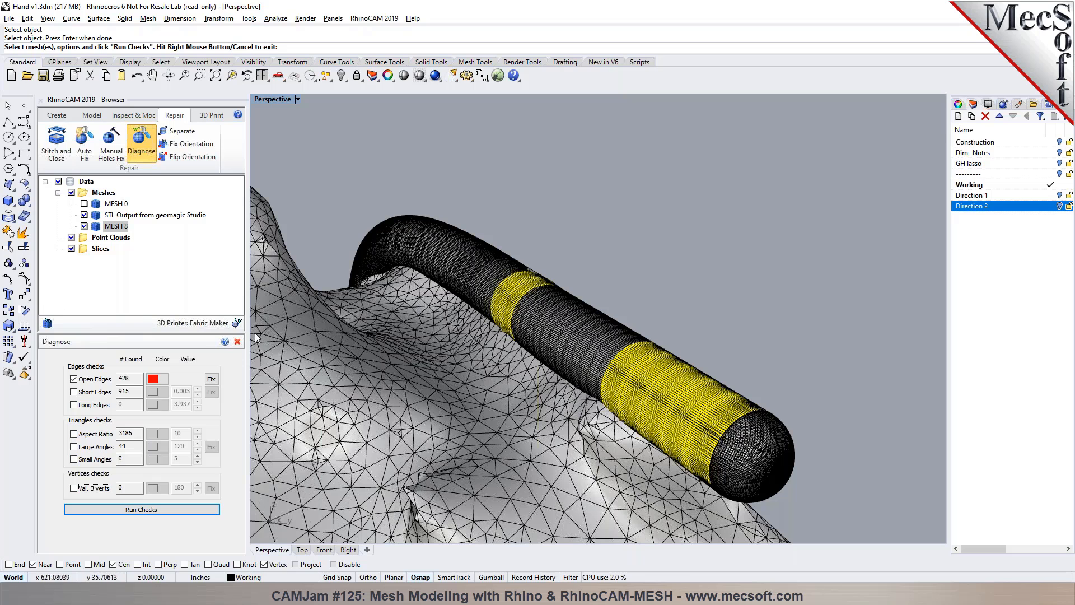
left_click(236, 340)
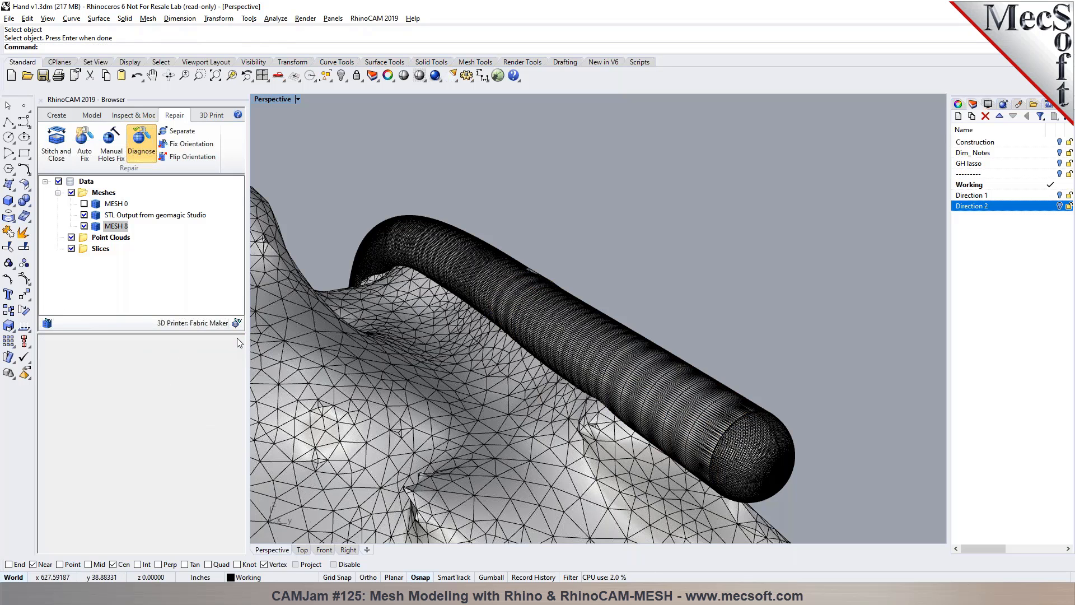
Step: Repair the pipe mesh with Auto Fix
left_click(606, 356)
left_click(659, 297)
scroll(684, 249, "down", 4)
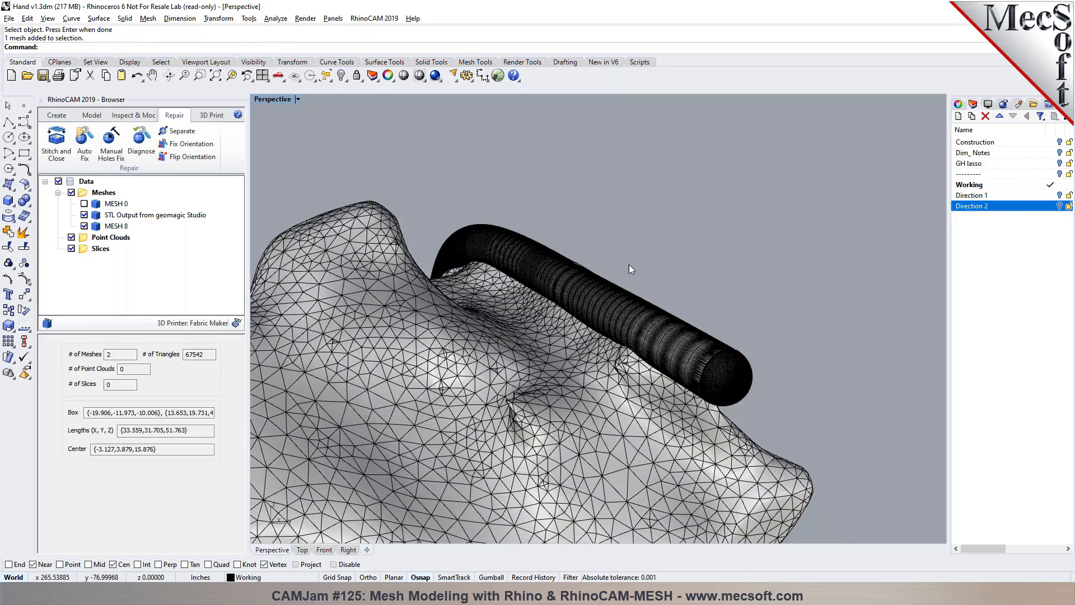
left_click(602, 294)
left_click(89, 145)
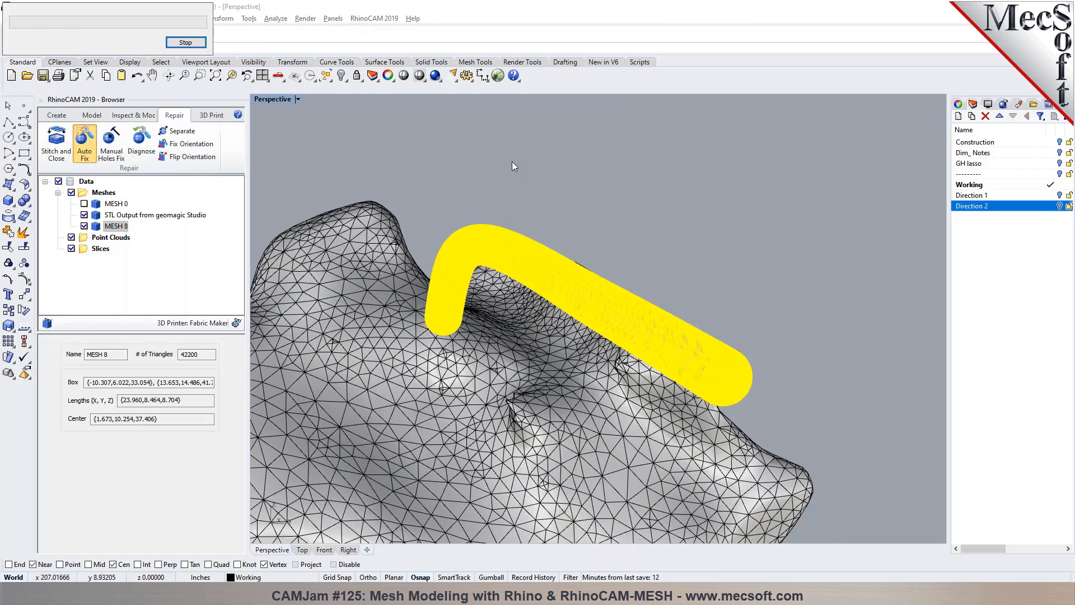
Step: Diagnose the repaired pipe mesh again with all checks enabled, and close the diagnosis
left_click(520, 256)
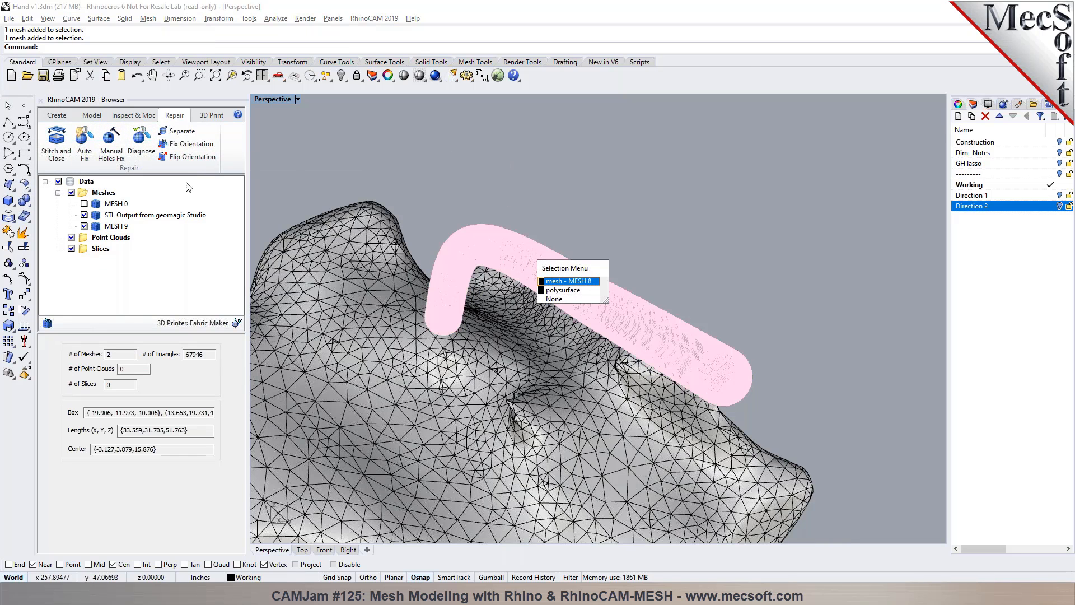
left_click(557, 280)
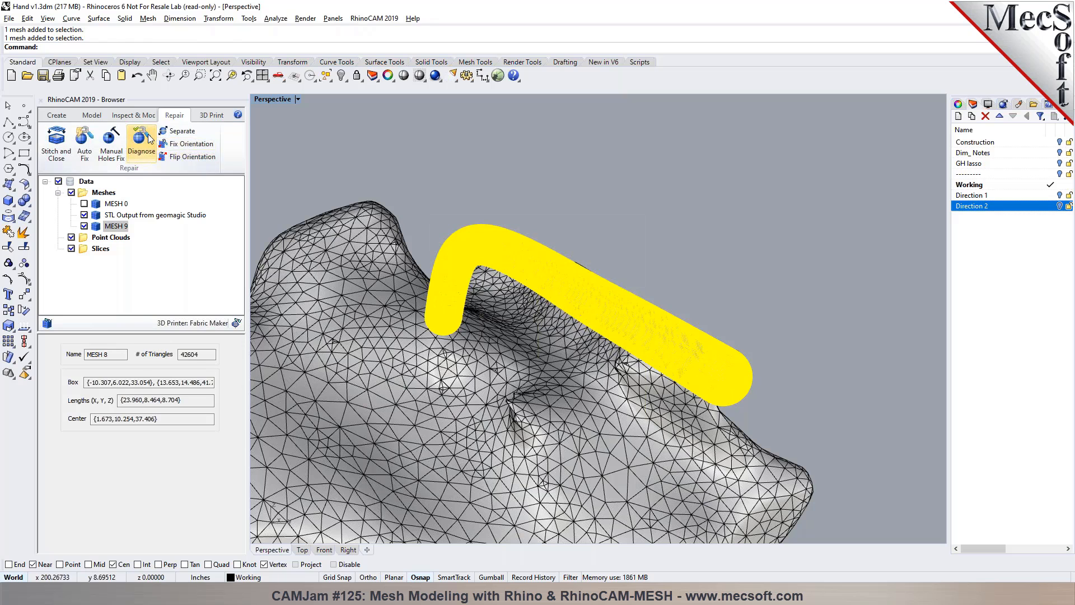
left_click(146, 140)
left_click(135, 510)
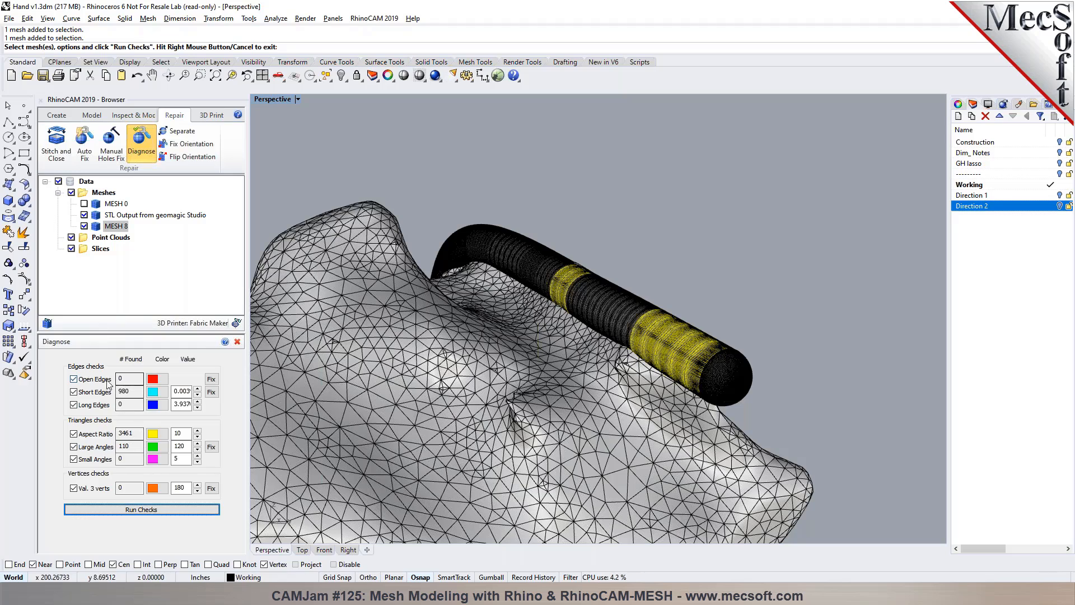
left_click(238, 342)
Step: Hide the original pipe polysurface so that only its mesh copy stays on the hand
right_click_drag(683, 197, 707, 216)
left_click(675, 340)
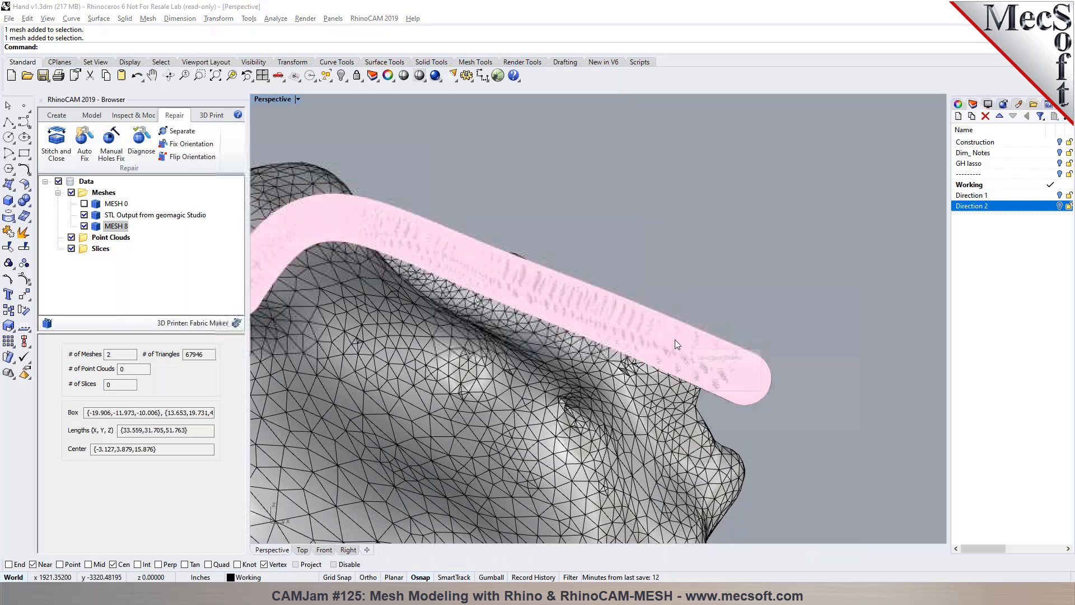
left_click(722, 379)
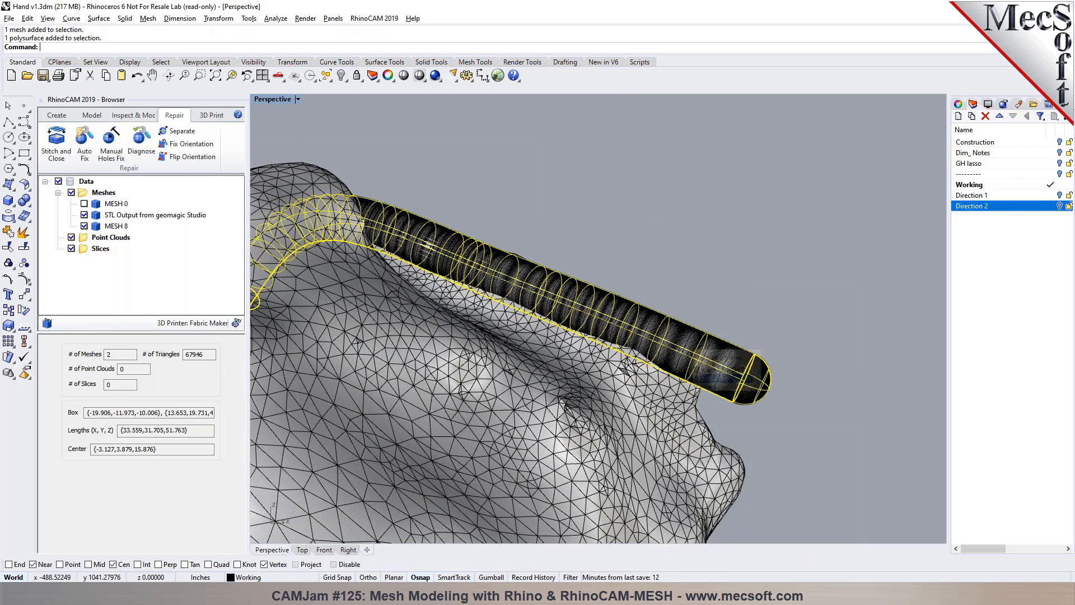
left_click(341, 76)
right_click_drag(535, 279, 524, 399)
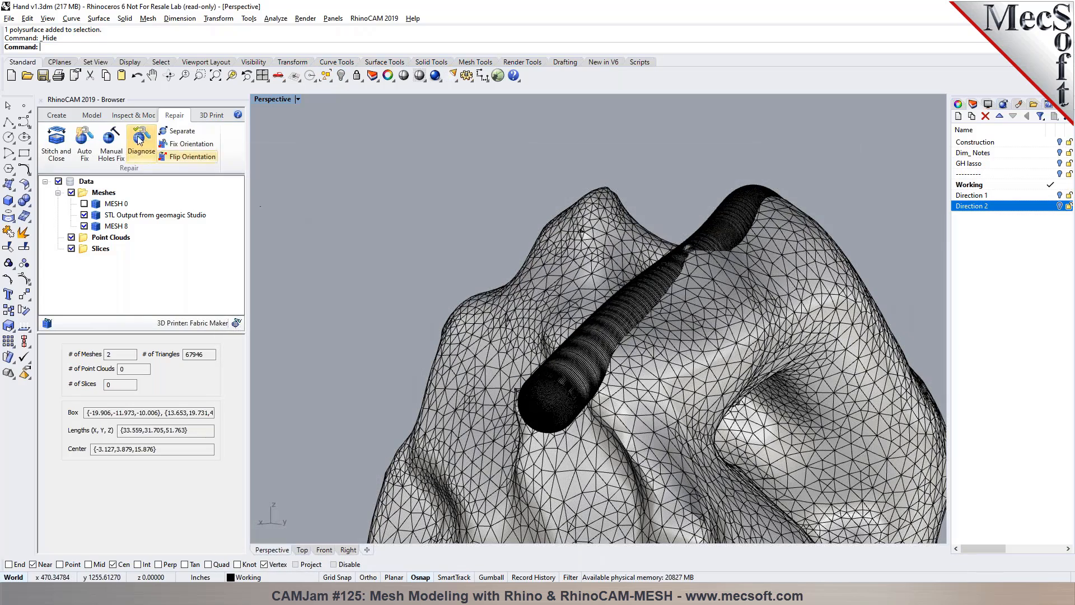
Step: Unite the hand mesh and the pipe mesh into a single mesh and view where they join
left_click(98, 118)
left_click(52, 139)
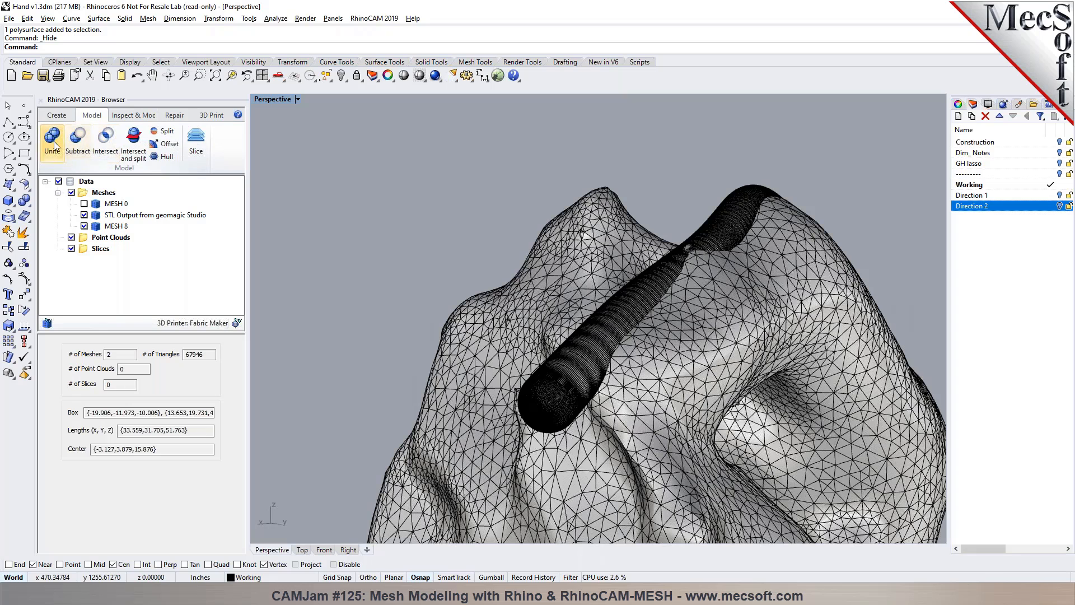
left_click(707, 342)
left_click(627, 291)
key("Return")
left_click(622, 313)
right_click_drag(624, 315, 664, 406)
left_click(472, 207)
right_click_drag(633, 284, 659, 277)
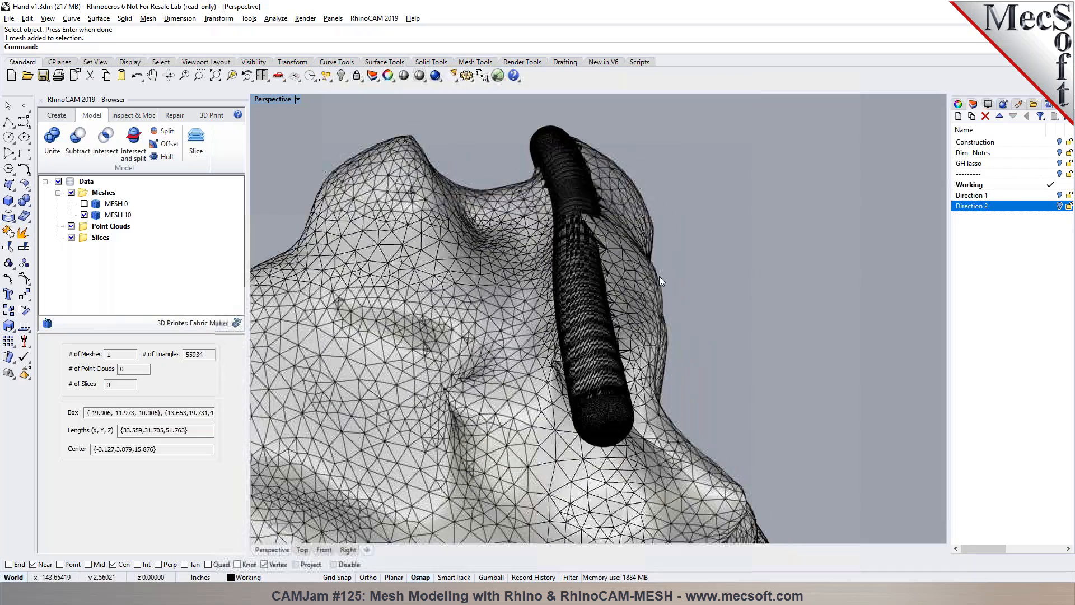
Step: Reduce the triangle count of the united hand-and-pipe mesh and view the pipe from another side
left_click(595, 283)
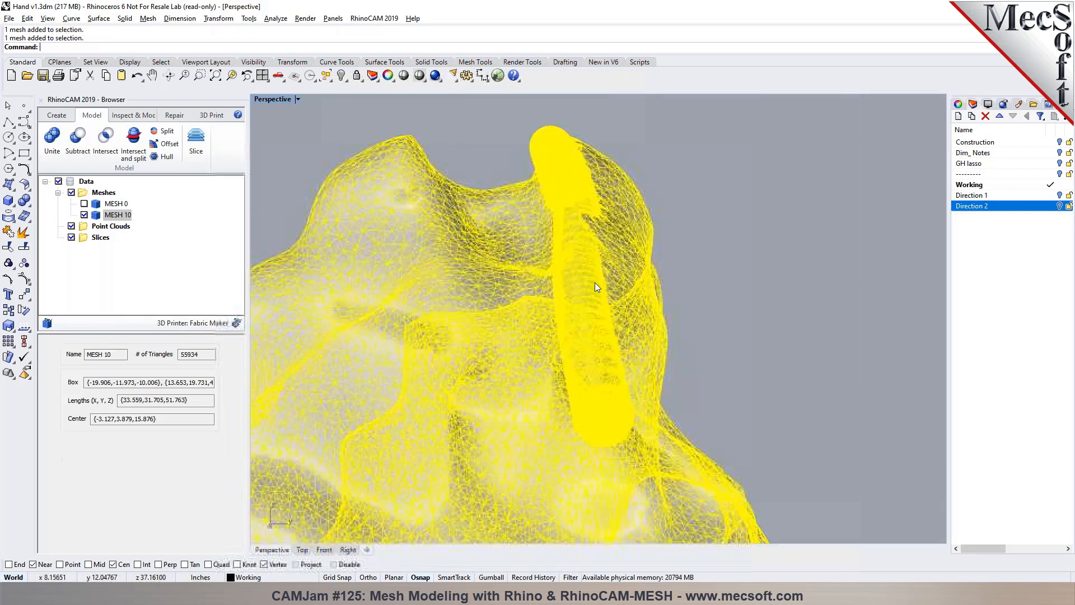
left_click(139, 116)
left_click(127, 130)
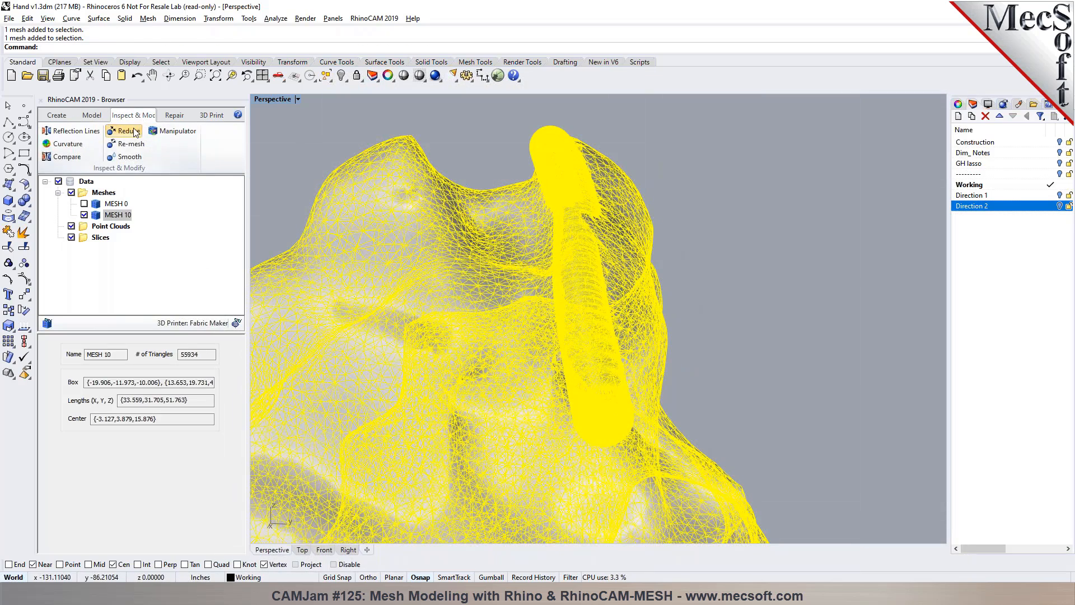
left_click(166, 452)
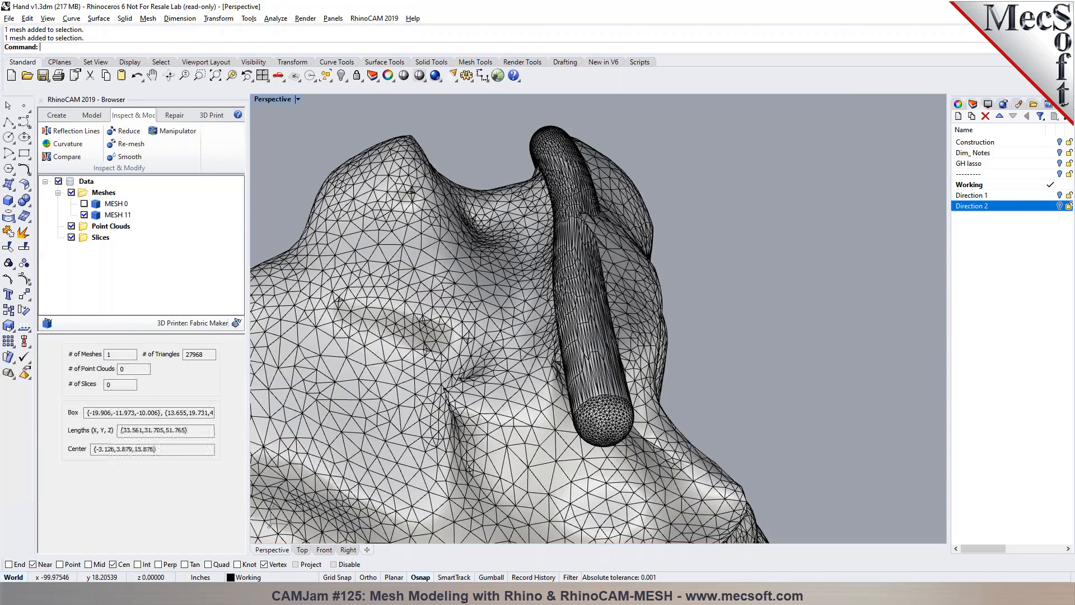
right_click_drag(793, 345, 731, 345)
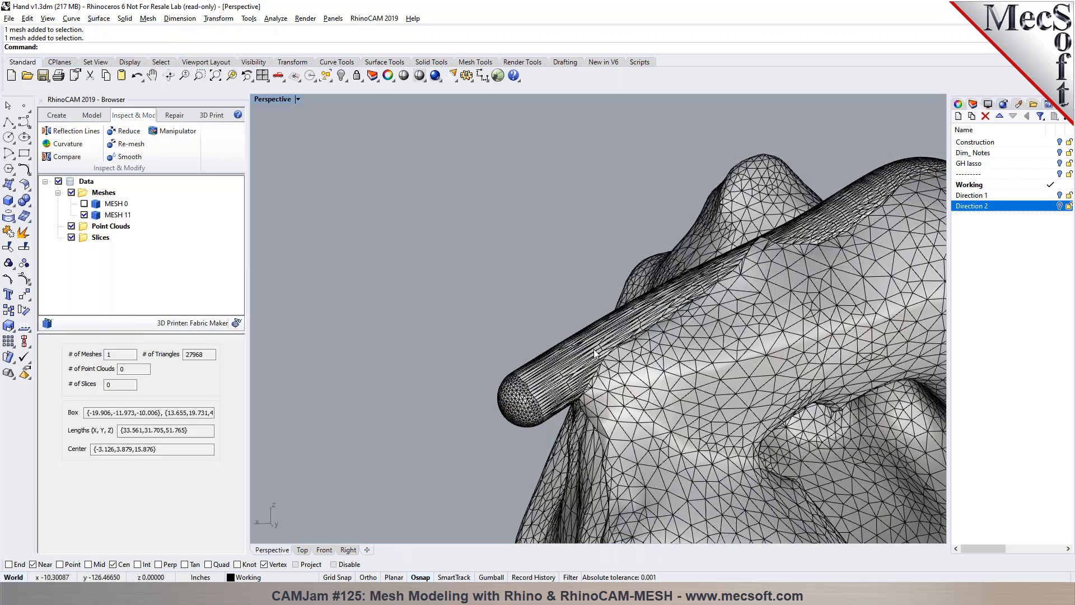
Step: Re-mesh the united mesh uniformly with an edge length of 0.25, one iteration, and sharp edges not kept
left_click(128, 144)
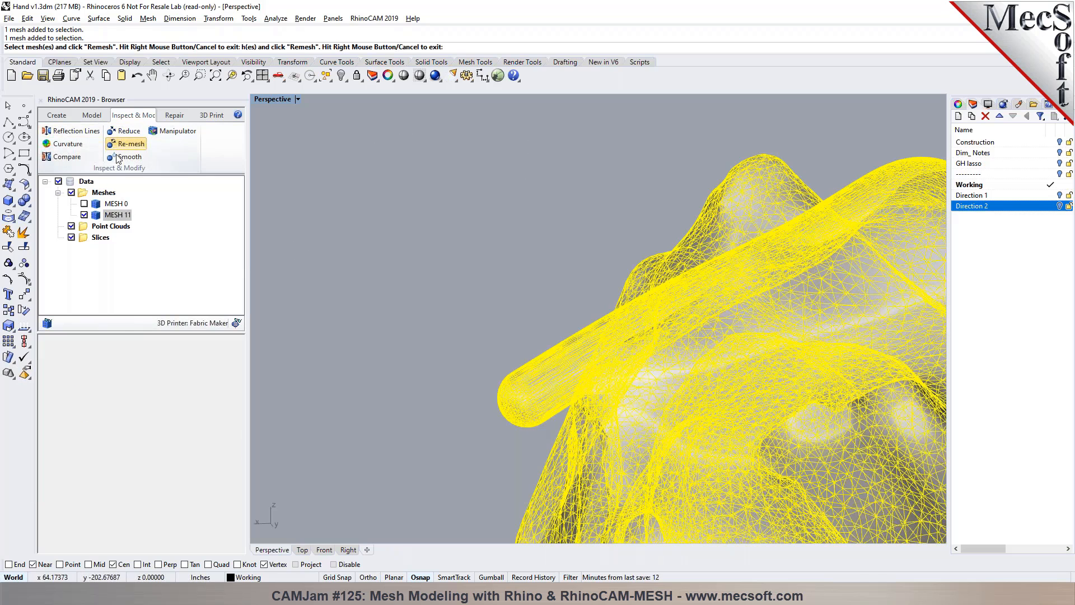
double_click(129, 416)
type("0.12")
key("BackSpace")
key("BackSpace")
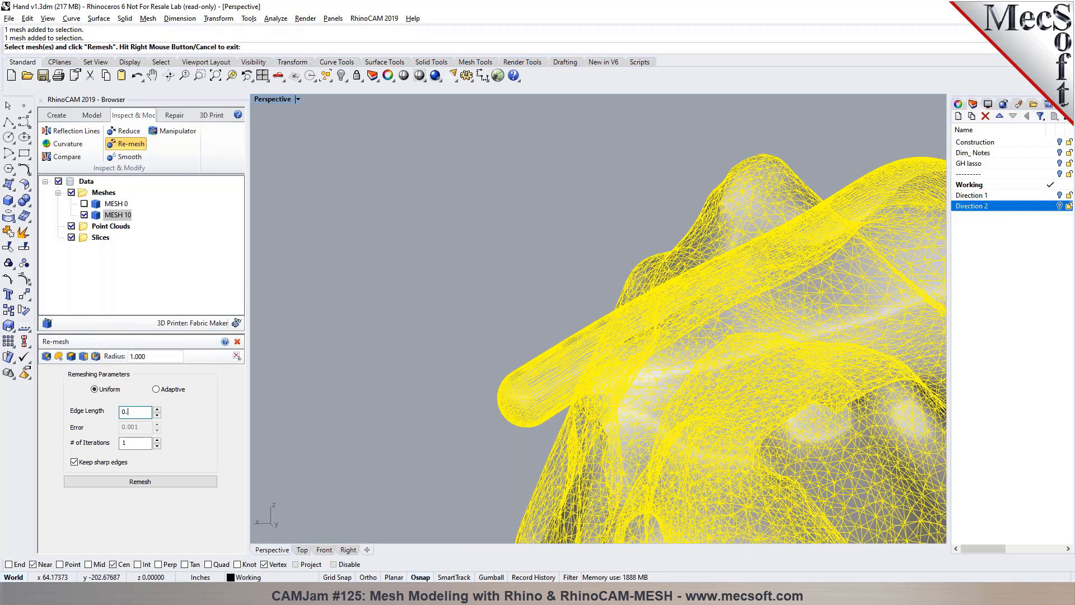
type("25")
left_click(111, 463)
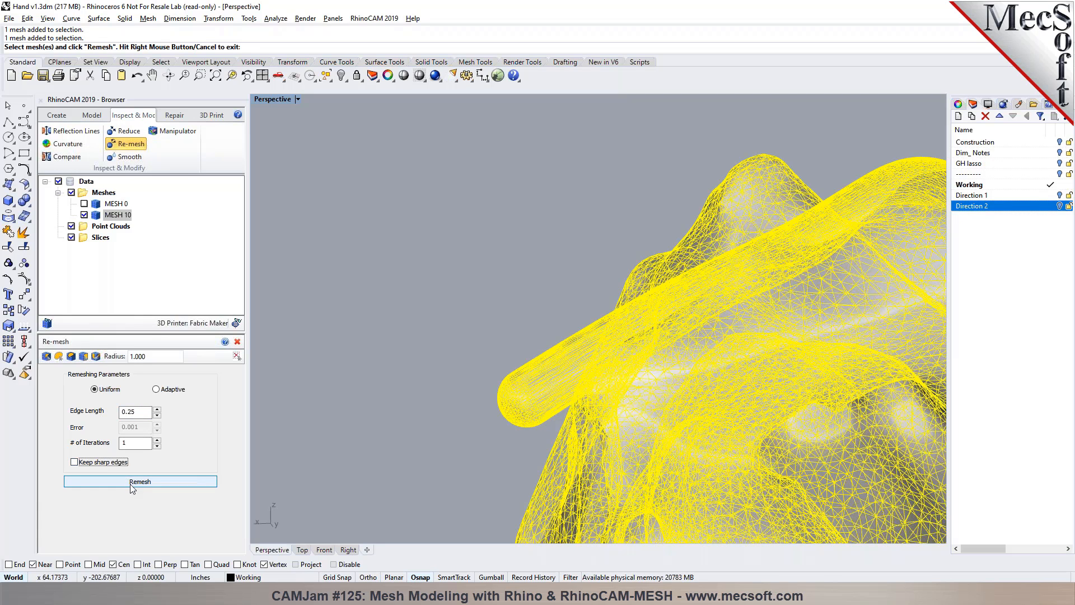
left_click(137, 483)
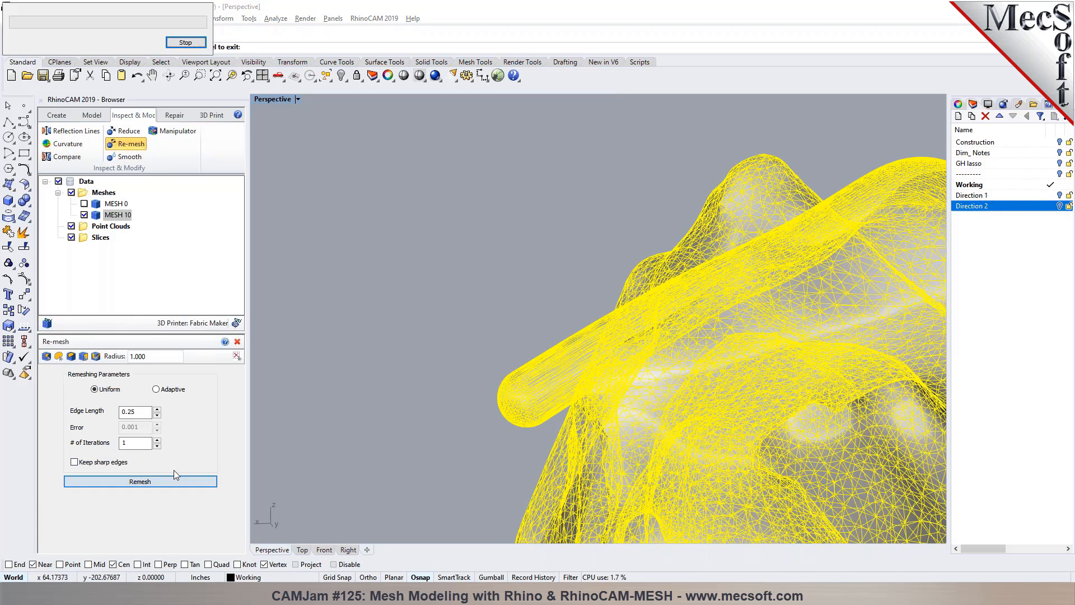
right_click(393, 306)
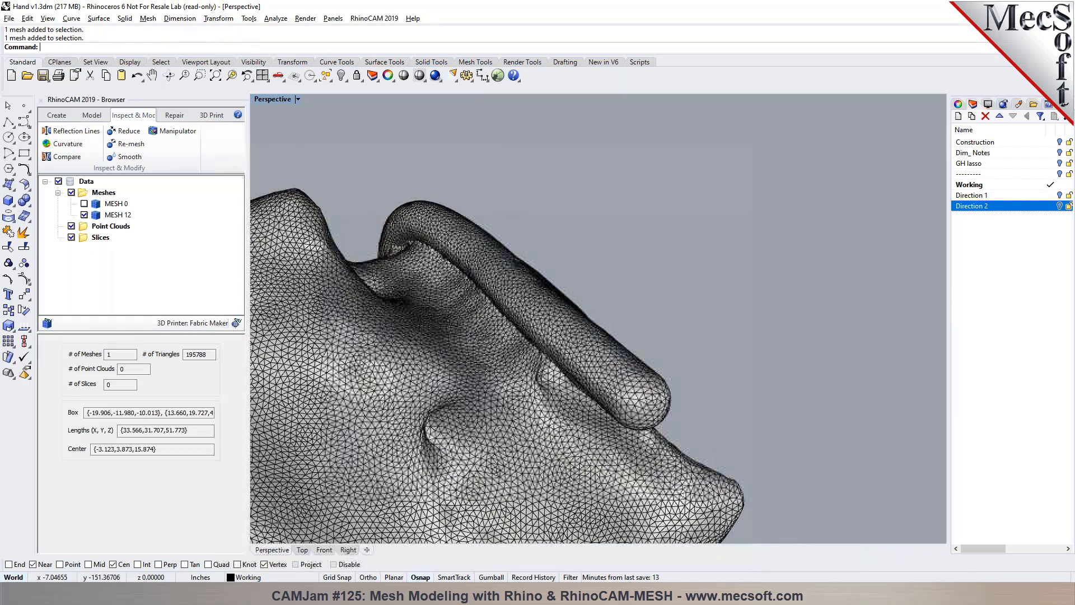
Step: Start smoothing the united hand-and-pipe mesh, with the view close to the jagged seam beside the pipe
right_click_drag(474, 344, 478, 310)
scroll(478, 310, "up", 3)
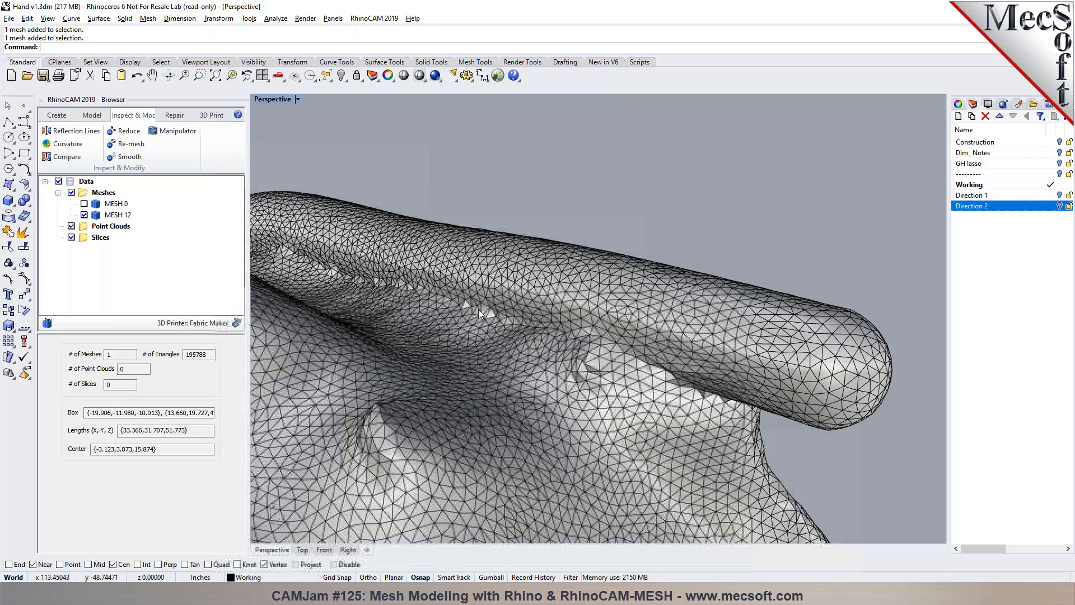
left_click(126, 156)
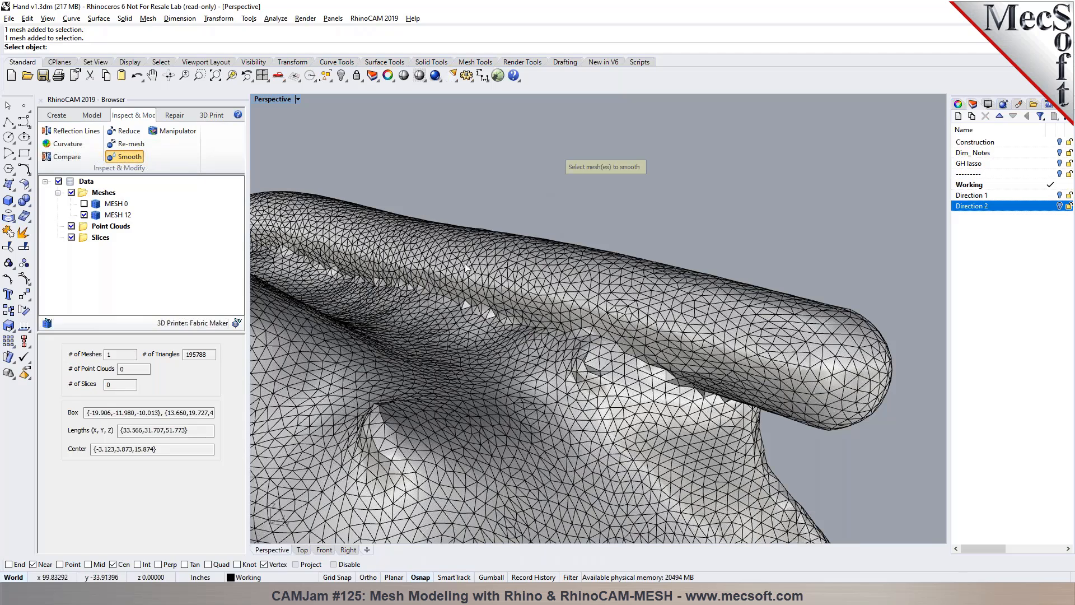
left_click(443, 255)
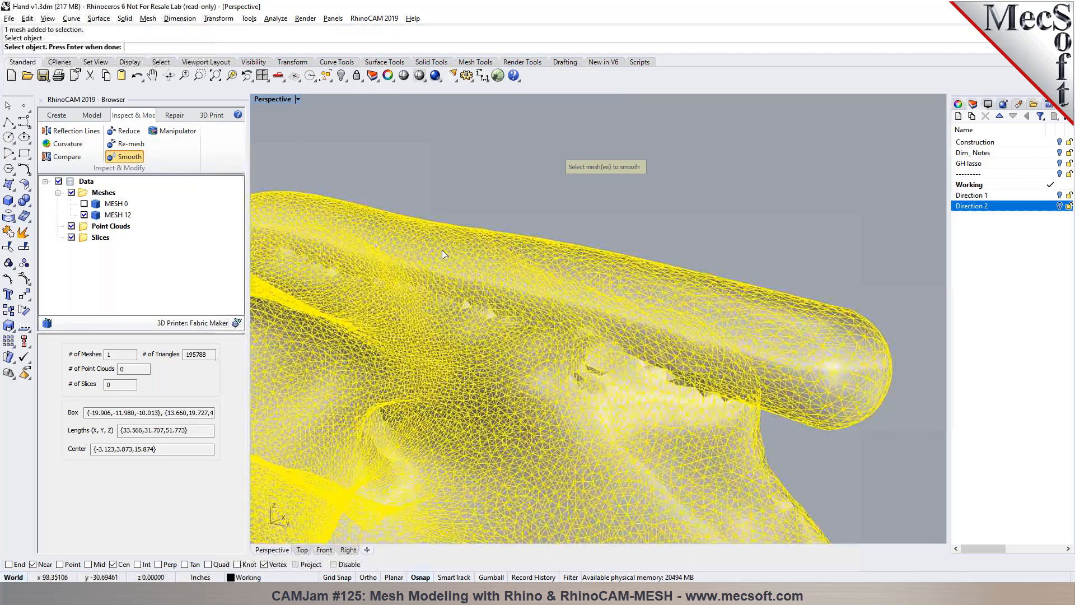
key("Return")
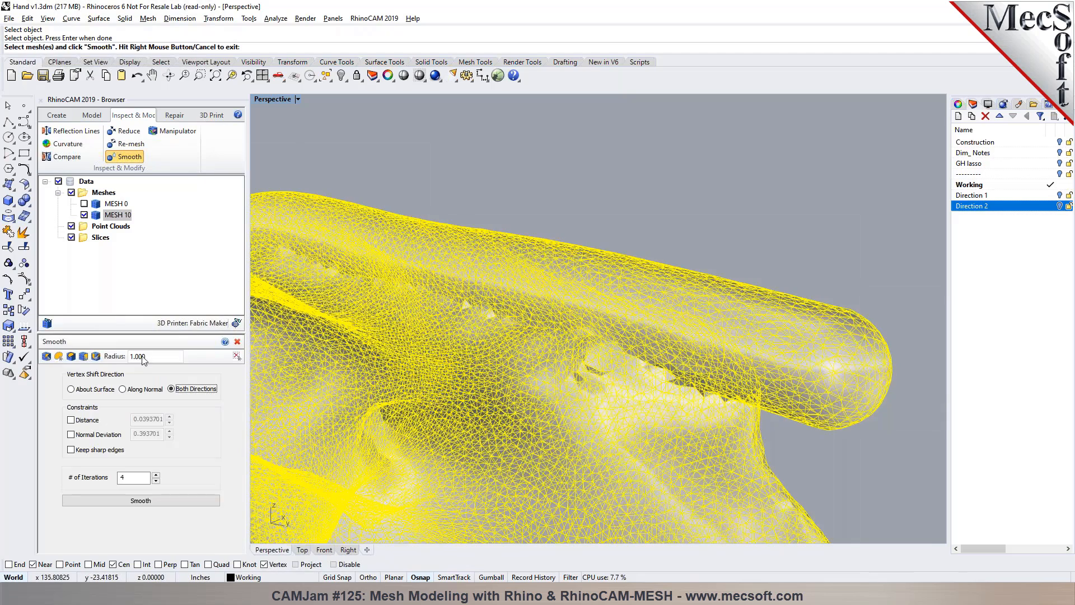
Step: Try brush-selecting facets along the seam with a radius of 0.25, and clear that selection
left_click(140, 357)
double_click(139, 357)
type("0.25")
left_click(96, 357)
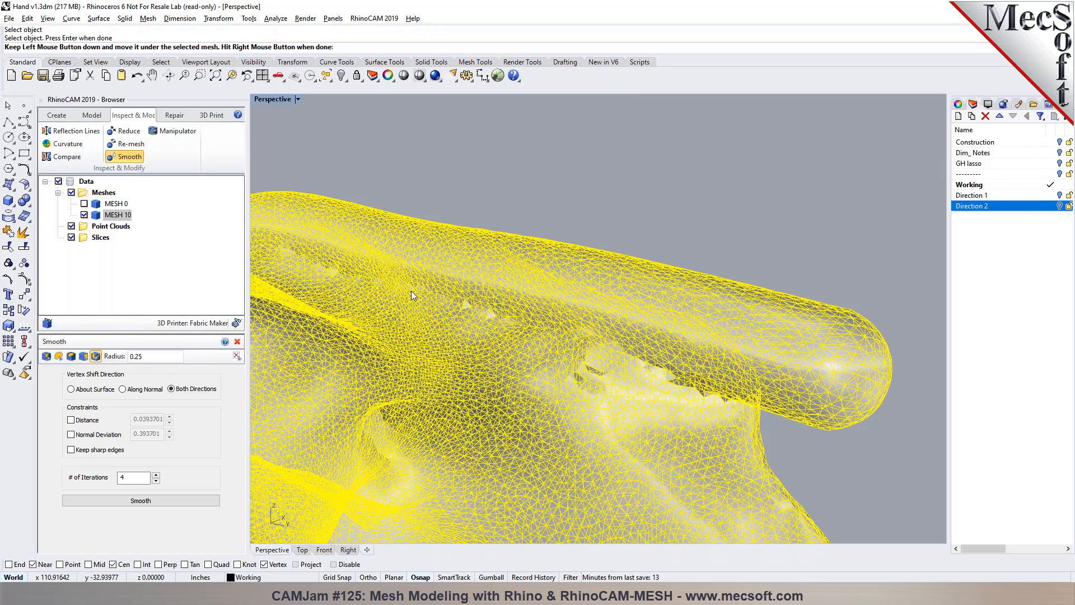
left_click_drag(412, 295, 429, 297)
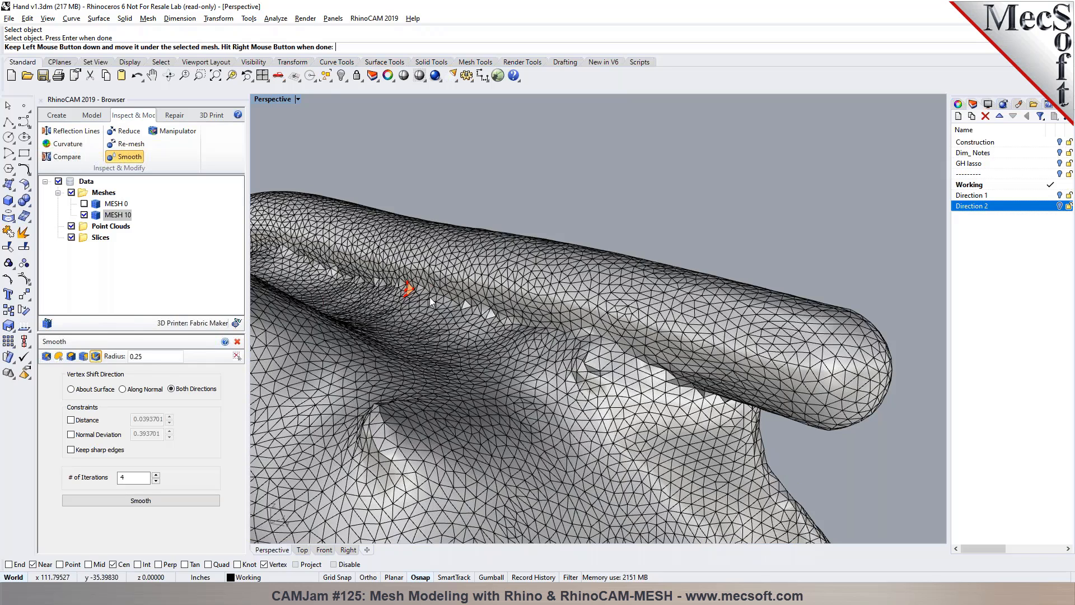
left_click(237, 356)
Step: Set the selection brush radius to 0.5 and paint over the facets along the whole seam between pipe and hand
left_click(160, 359)
key("BackSpace")
key("BackSpace")
type("5")
left_click(96, 357)
mouse_move(404, 287)
left_mouse_down()
mouse_move(565, 328)
mouse_move(729, 398)
left_mouse_up()
left_click_drag(390, 290, 265, 255)
right_click_drag(478, 277, 354, 280)
left_click_drag(296, 230, 267, 235)
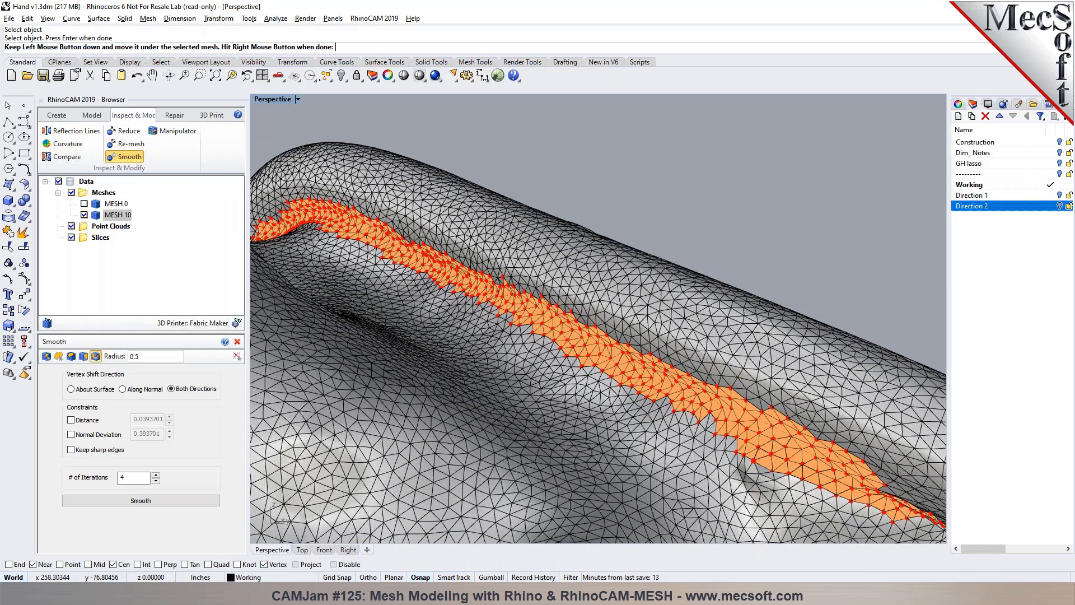
Step: Smooth the painted seam facets in both directions with 3 iterations and finish smoothing
right_click_drag(363, 236, 671, 276)
scroll(371, 236, "down", 8)
scroll(392, 248, "up", 4)
right_click_drag(382, 245, 415, 274)
left_click(156, 481)
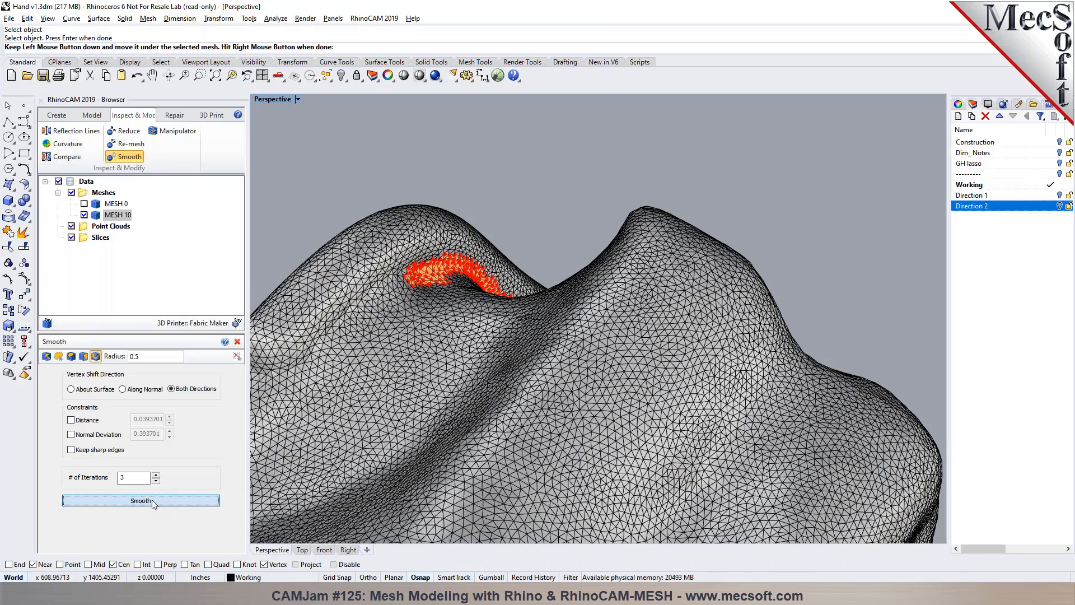
left_click(152, 500)
right_click(348, 223)
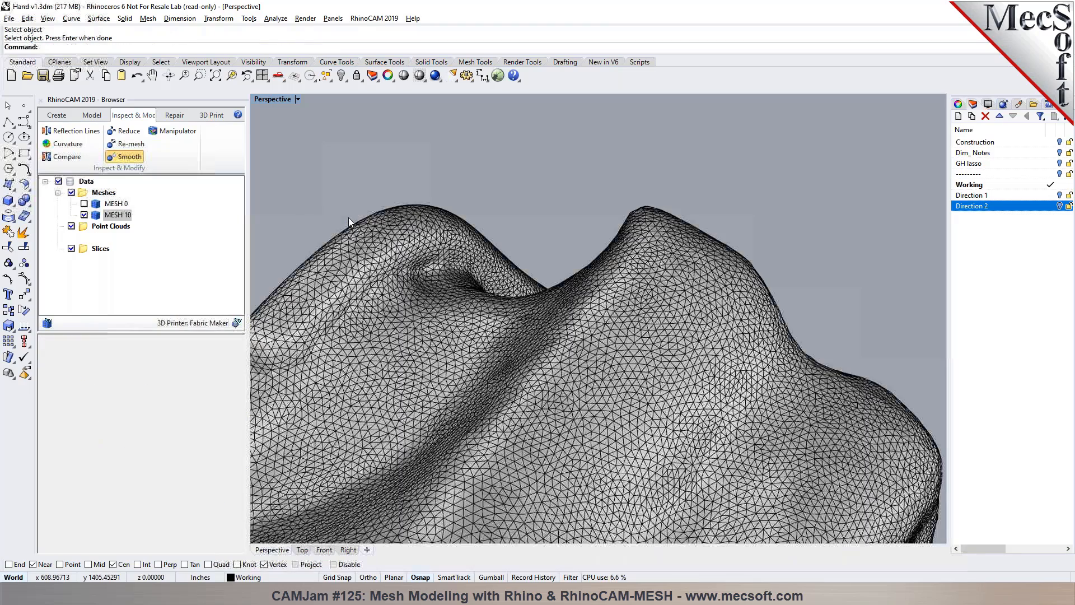
Step: Examine the smoothed seam from several sides, up close where the pipe blends into the finger
right_click_drag(349, 217, 927, 319)
scroll(456, 318, "down", 8)
right_click_drag(460, 322, 707, 335)
scroll(598, 306, "down", 5)
right_click_drag(616, 325, 465, 314)
right_click_drag(568, 358, 719, 364)
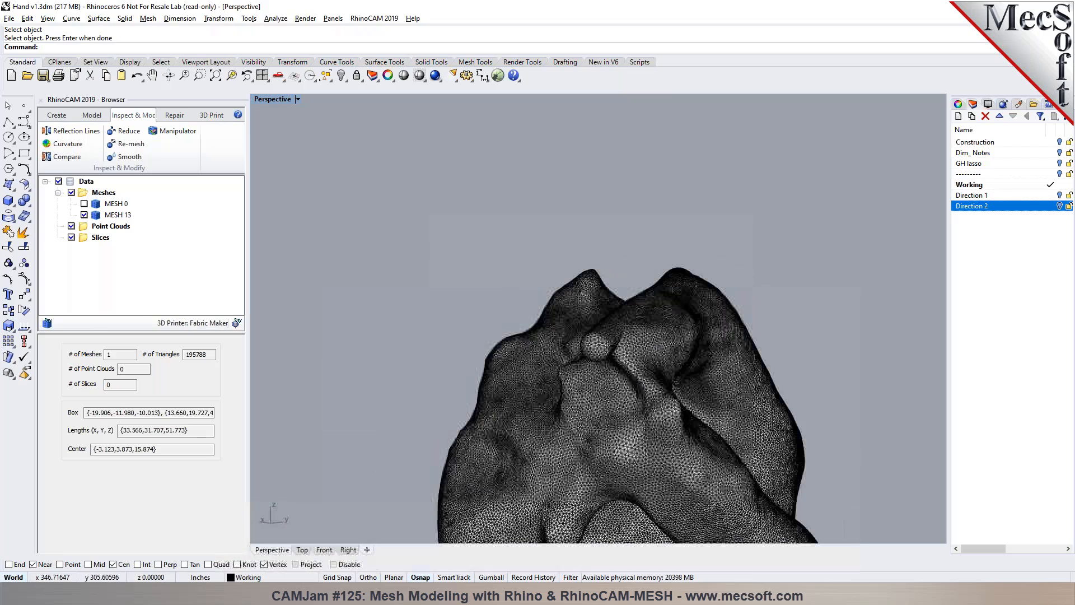
scroll(637, 278, "up", 5)
right_click_drag(756, 364, 659, 341)
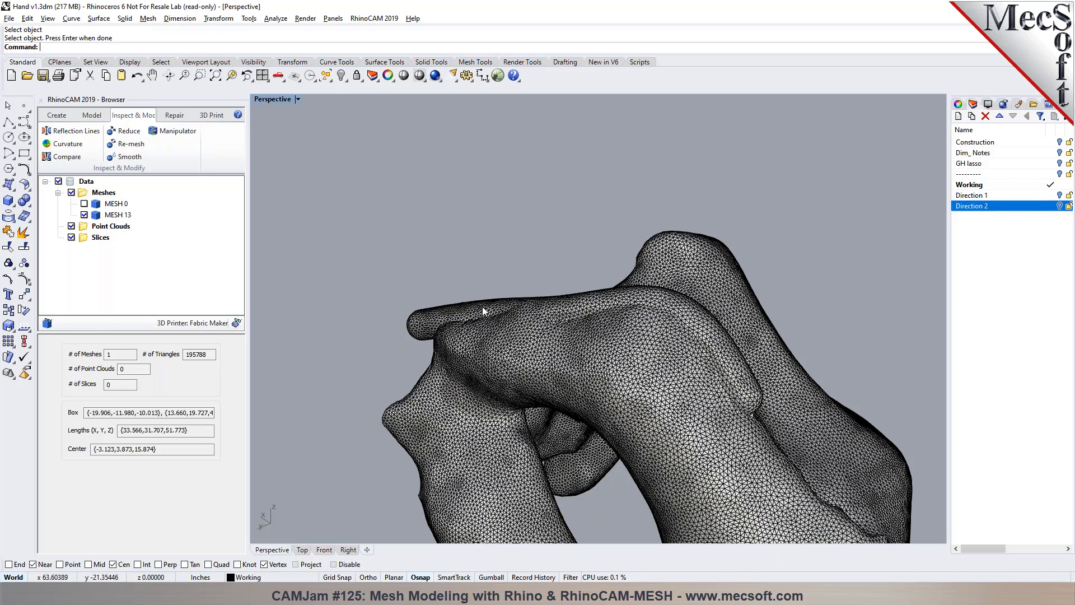
scroll(484, 308, "up", 1)
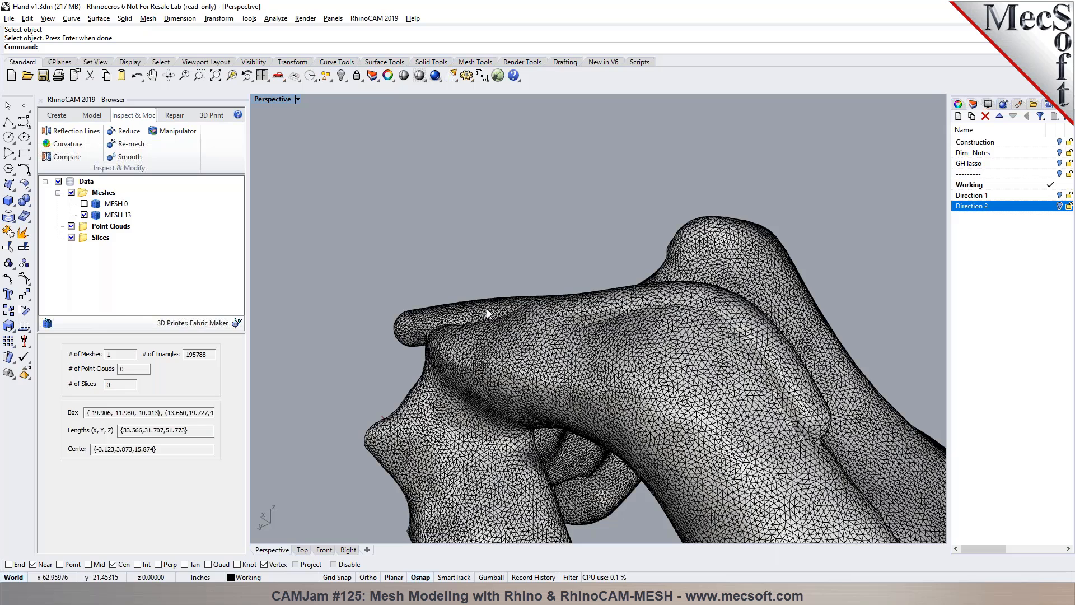
scroll(487, 308, "up", 5)
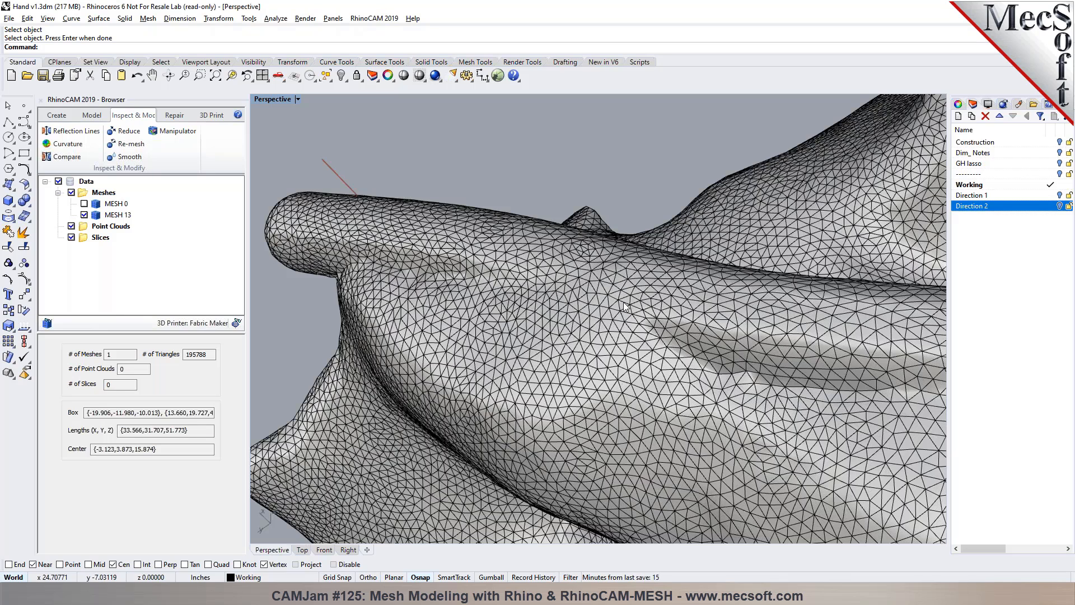
scroll(656, 295, "up", 1)
scroll(646, 298, "down", 3)
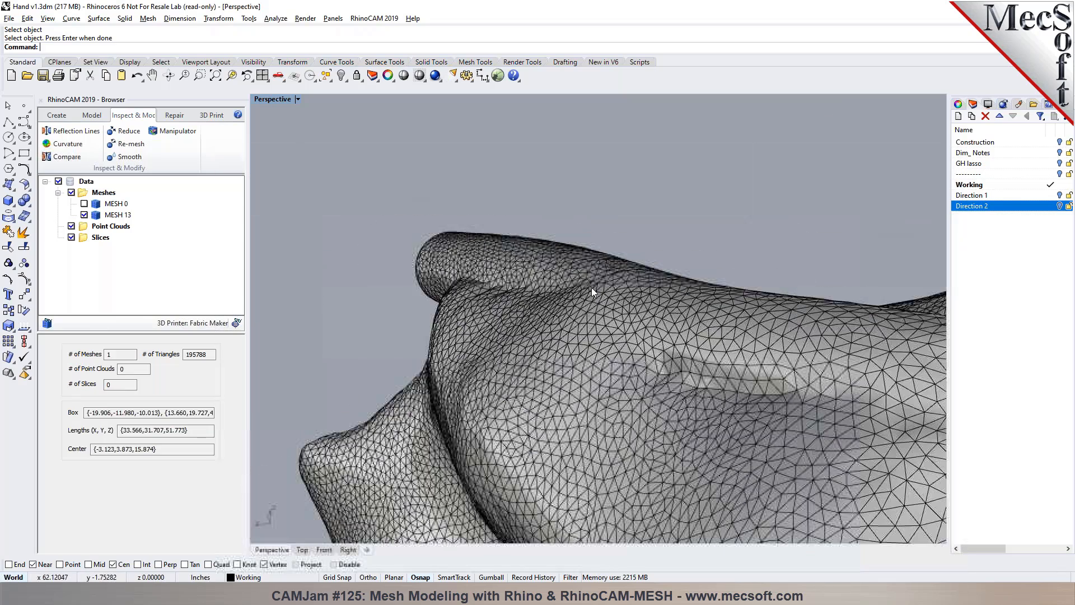
scroll(591, 287, "down", 2)
right_click_drag(624, 326, 672, 322)
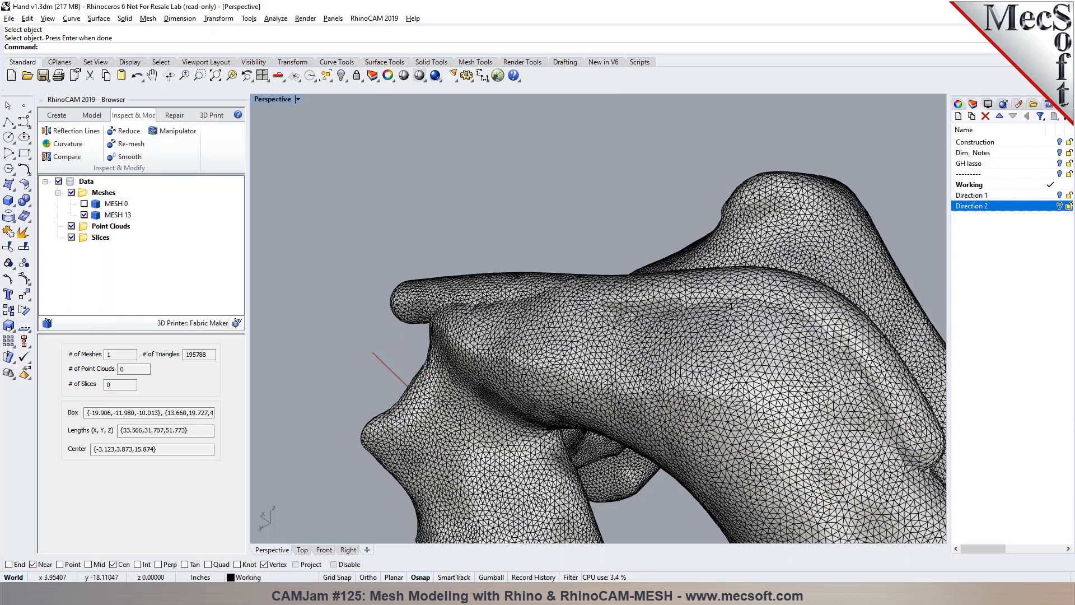
scroll(526, 334, "up", 3)
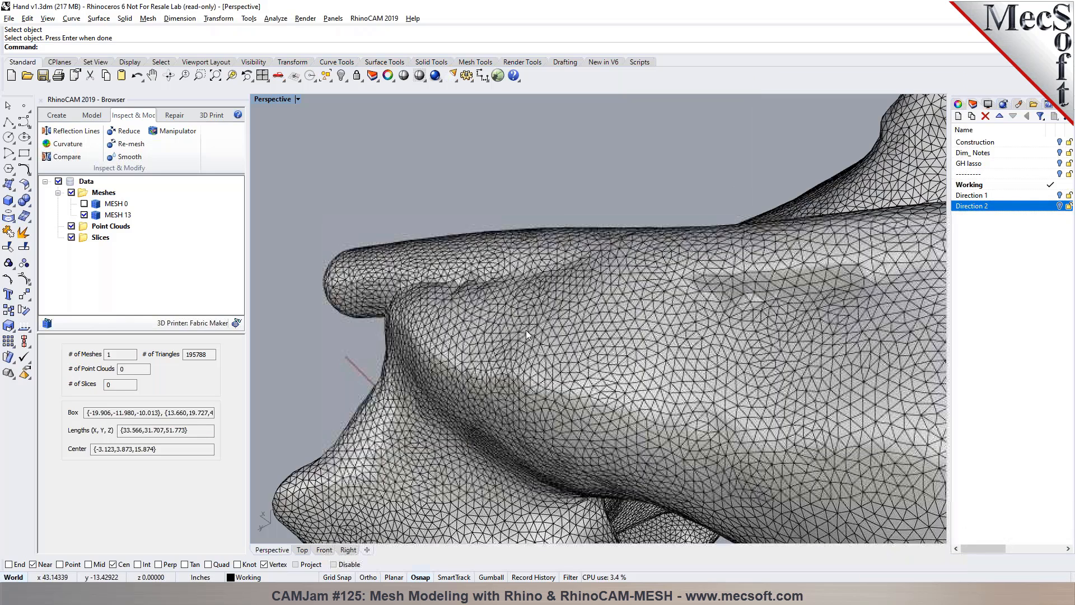
scroll(525, 331, "down", 3)
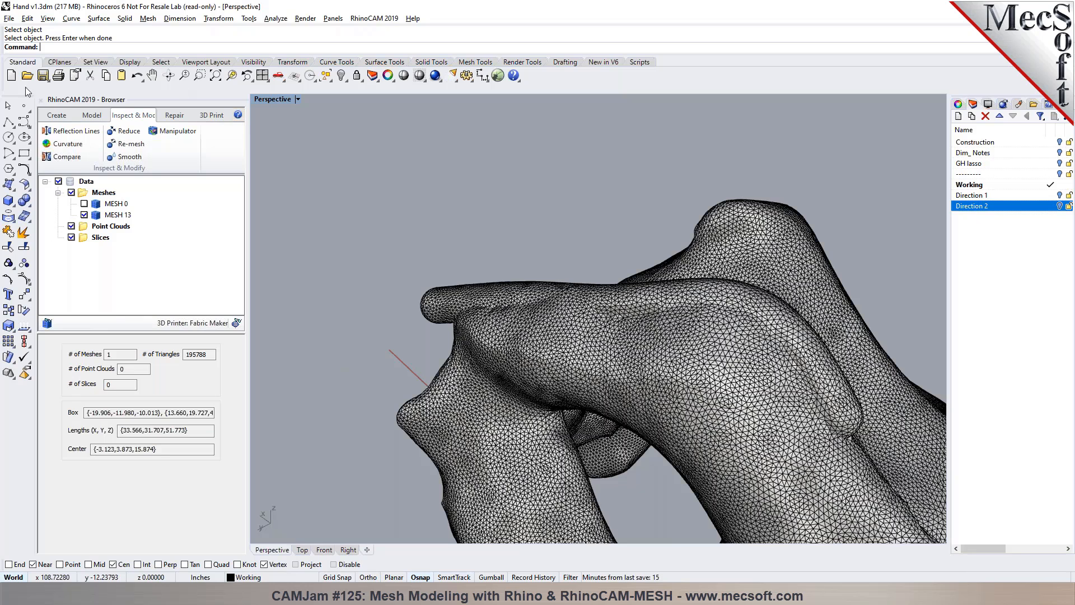
left_click(57, 115)
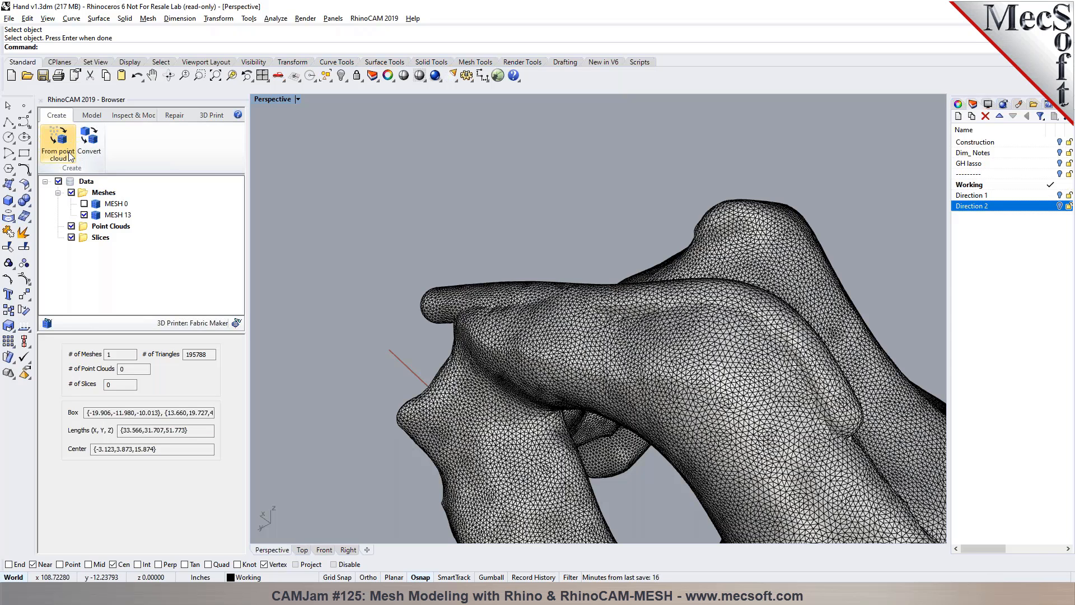
left_click(147, 19)
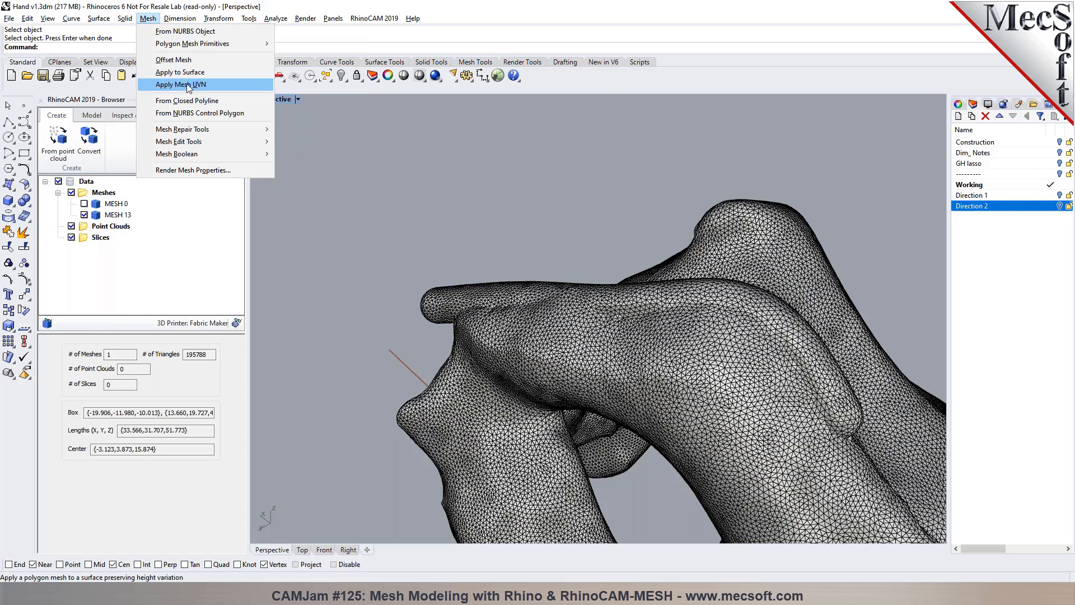
mouse_move(226, 131)
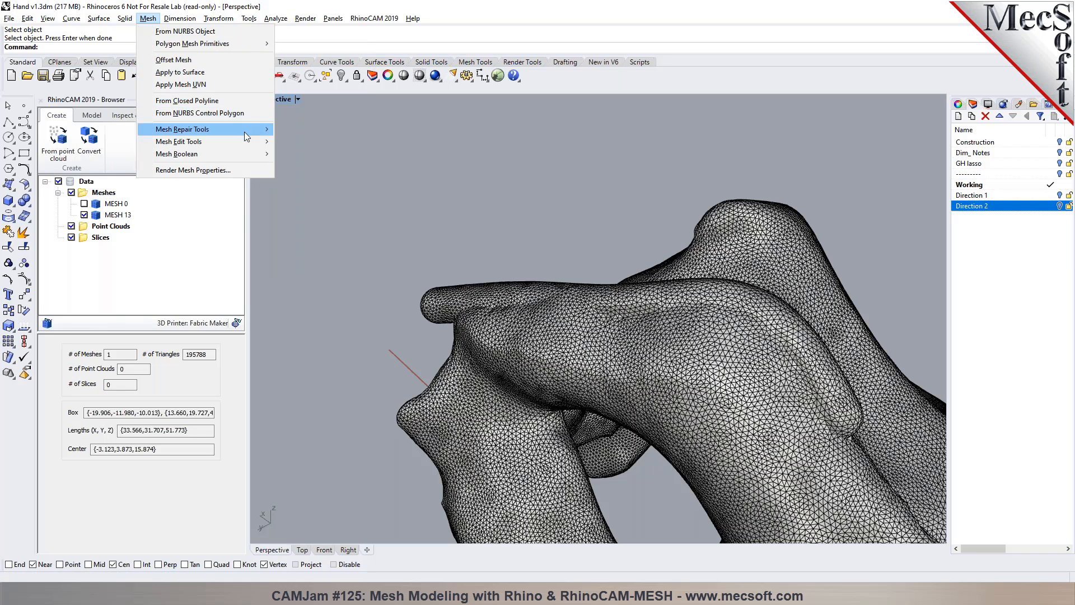
left_click(462, 174)
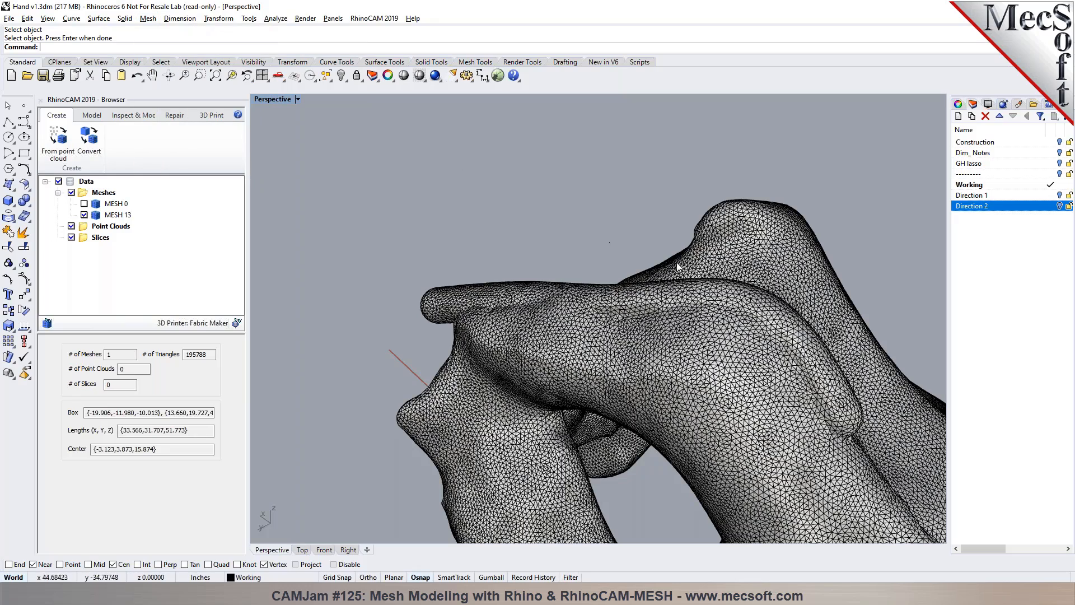
Step: Inspect the pipe's end on the back of the hand and the unsmoothed join around it
mouse_move(826, 318)
right_mouse_down()
mouse_move(719, 284)
mouse_move(716, 272)
mouse_move(821, 319)
right_mouse_up()
scroll(455, 270, "down", 5)
right_click_drag(455, 270, 536, 289)
scroll(636, 286, "up", 6)
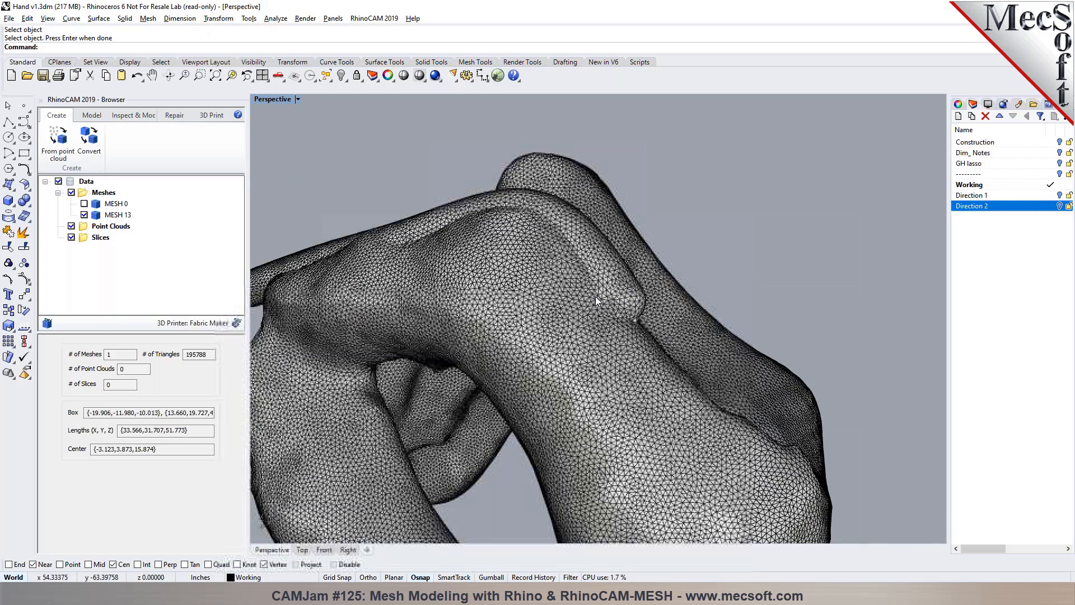
right_click_drag(633, 276, 518, 273)
scroll(518, 273, "up", 2)
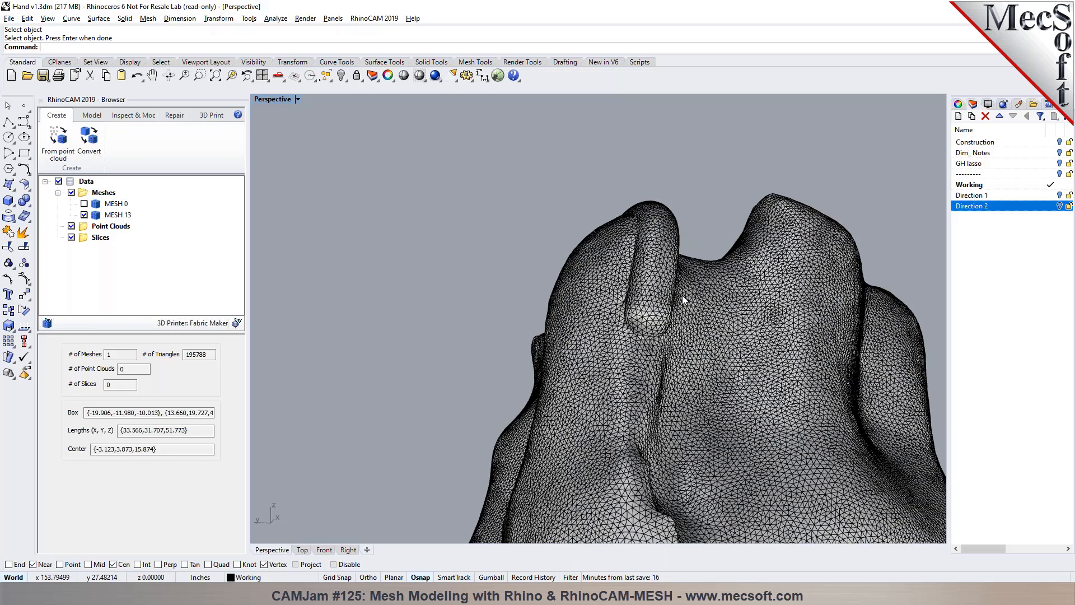
scroll(682, 295, "up", 5)
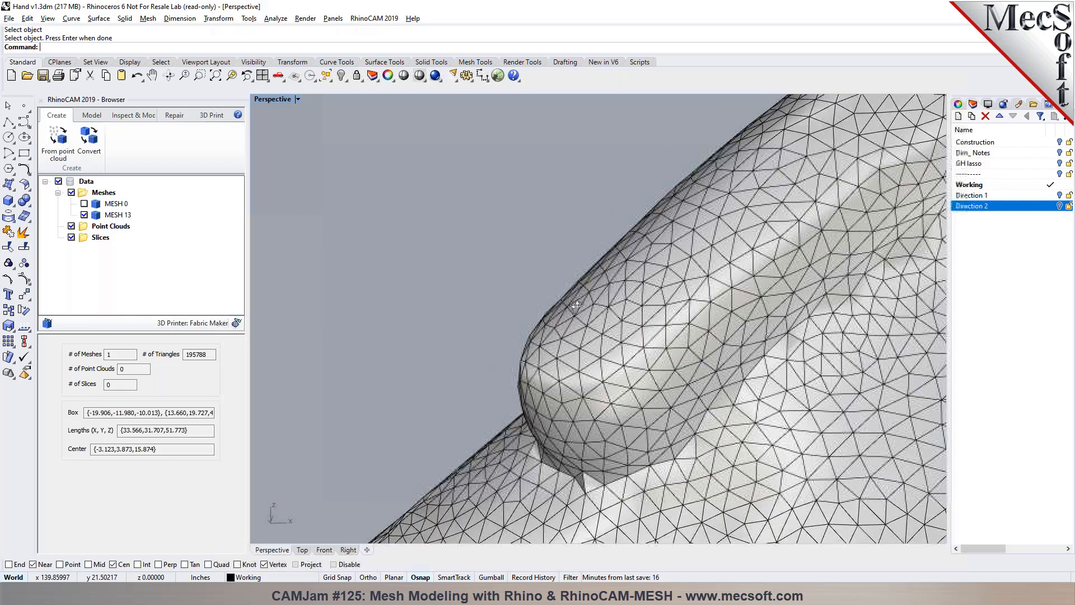
mouse_move(586, 293)
right_mouse_down()
mouse_move(621, 304)
mouse_move(445, 281)
mouse_move(630, 355)
mouse_move(576, 298)
mouse_move(378, 300)
mouse_move(574, 291)
right_mouse_up()
scroll(574, 291, "down", 5)
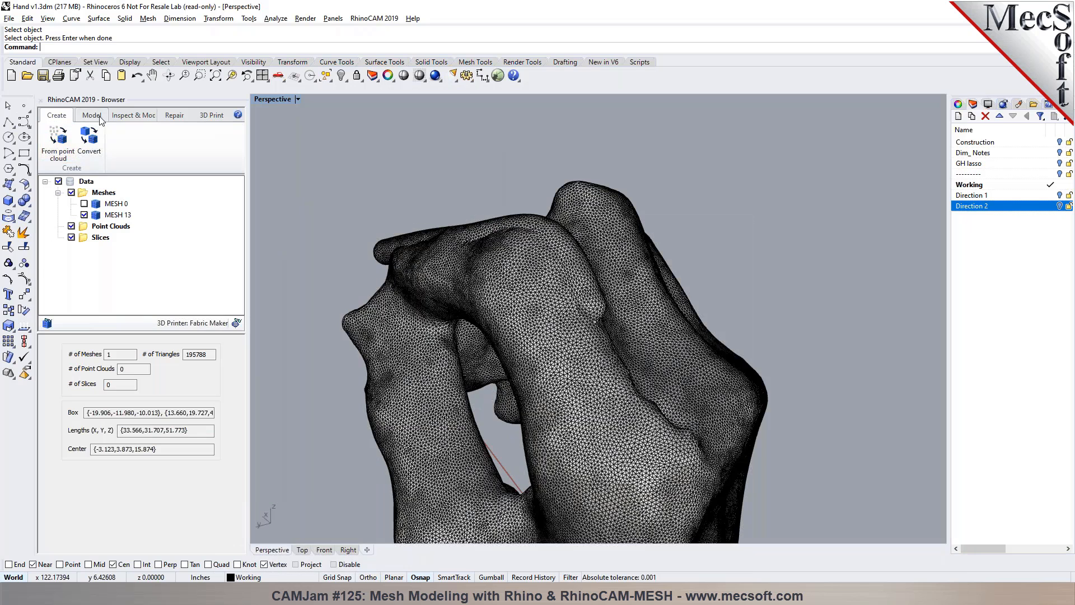
Step: Slice the united hand-and-pipe mesh into 25 horizontal levels of cross-section curves
left_click(100, 118)
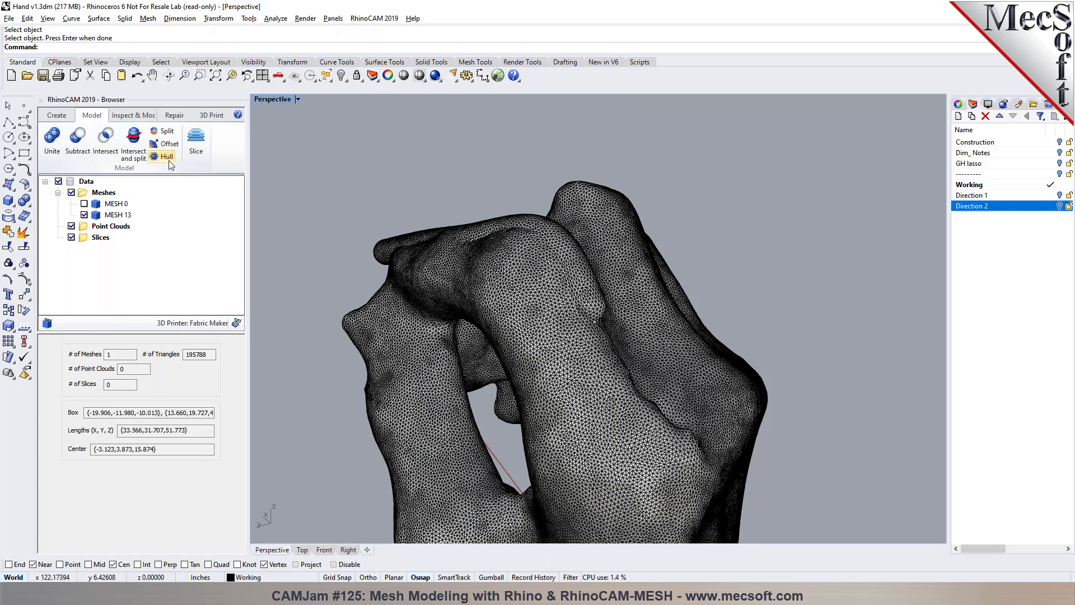
scroll(539, 143, "down", 6)
mouse_move(539, 143)
right_mouse_down()
mouse_move(566, 147)
mouse_move(551, 145)
right_mouse_up()
mouse_move(608, 234)
right_mouse_down()
mouse_move(556, 228)
mouse_move(579, 226)
mouse_move(595, 198)
mouse_move(577, 219)
right_mouse_up()
left_click(196, 144)
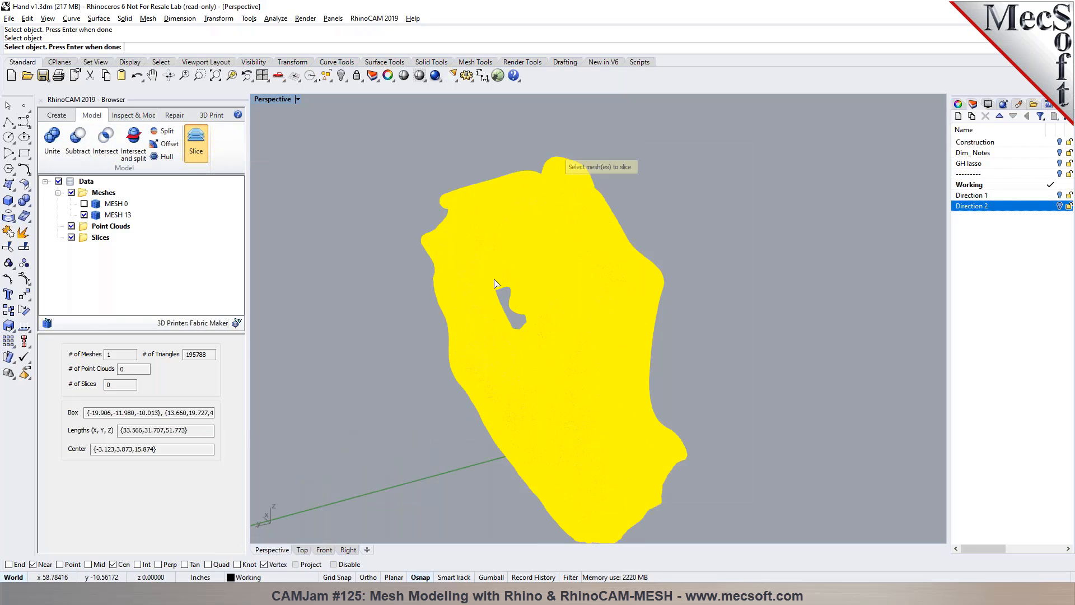
right_click(391, 240)
left_click(89, 391)
left_click(146, 414)
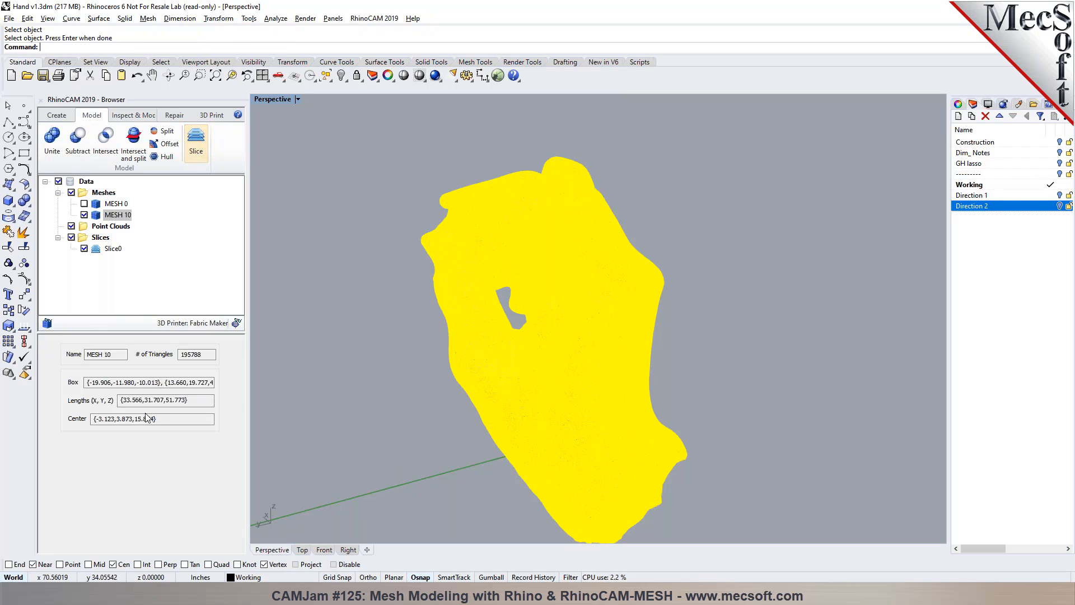
Step: View the slice contours around the hand and check the export option of the slice set
left_click(99, 250)
right_click_drag(370, 250, 386, 231)
right_click(103, 251)
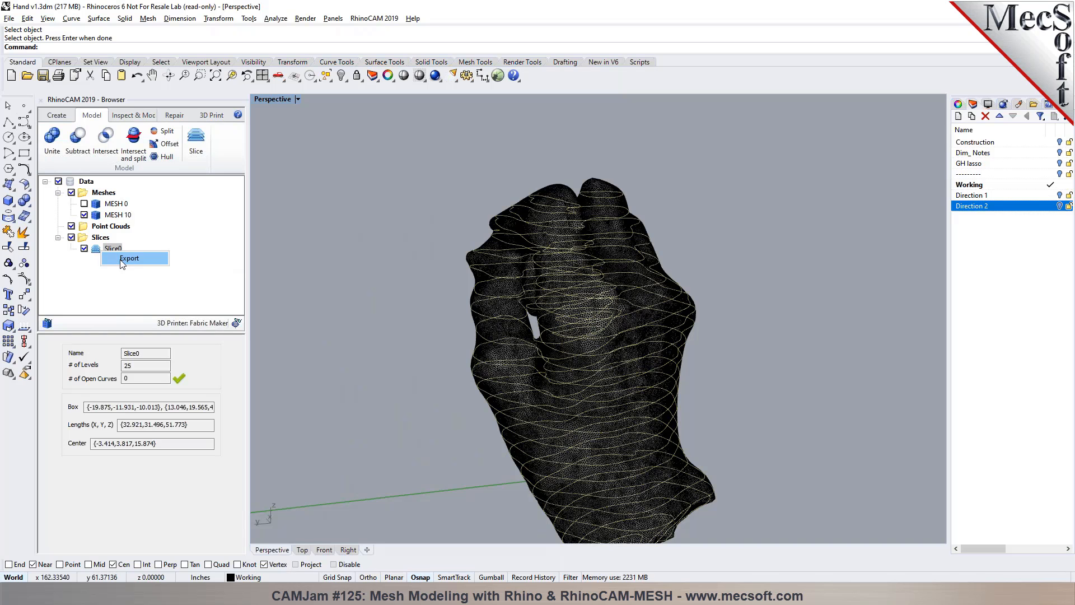
left_click(126, 260)
right_click_drag(482, 247, 526, 255)
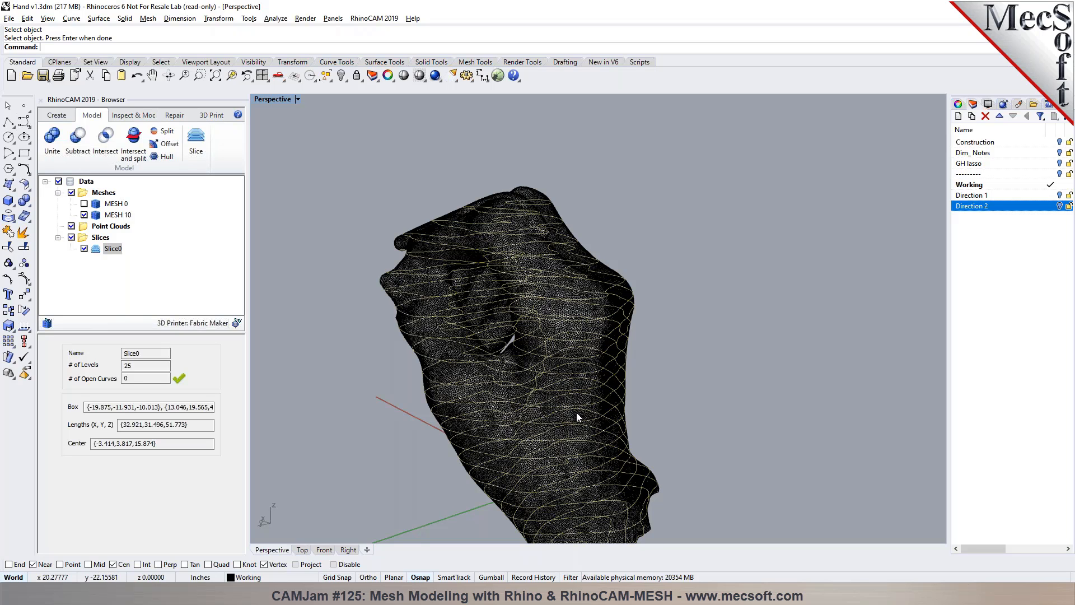
right_click(98, 252)
left_click(163, 297)
left_click(118, 272)
left_click(100, 248)
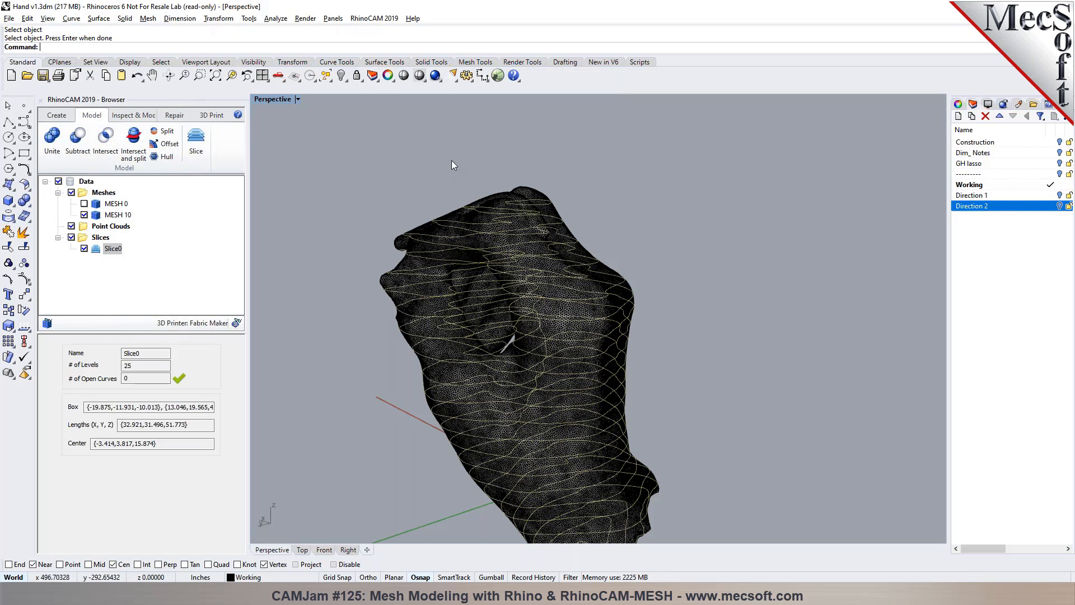
Step: Split the united hand-and-pipe mesh with the horizontal plane at mid-height of its bounding box, without capping the results
right_click_drag(454, 157, 414, 264)
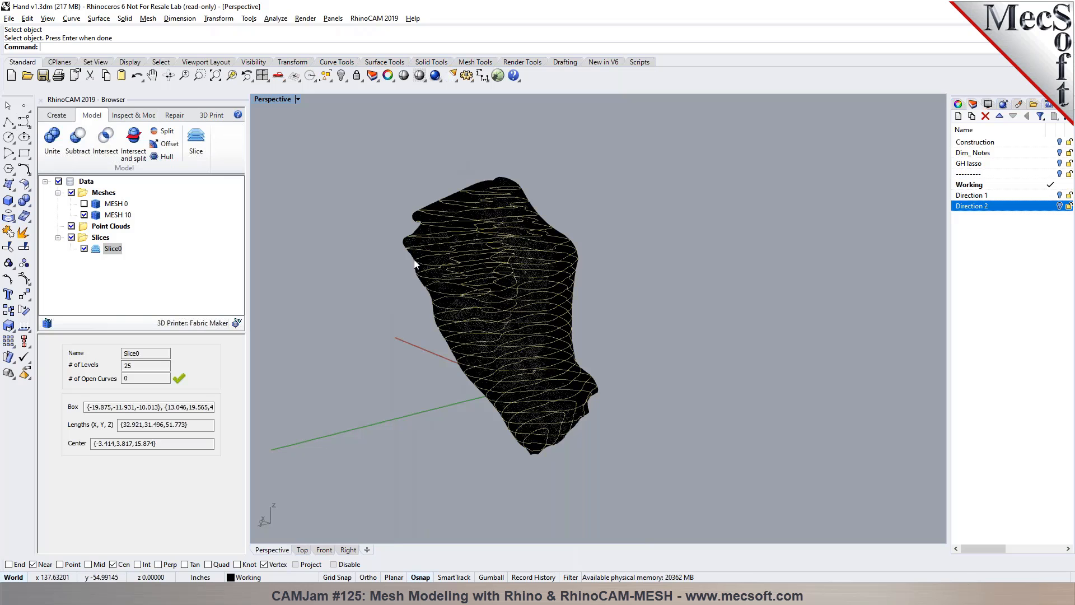
left_click(163, 132)
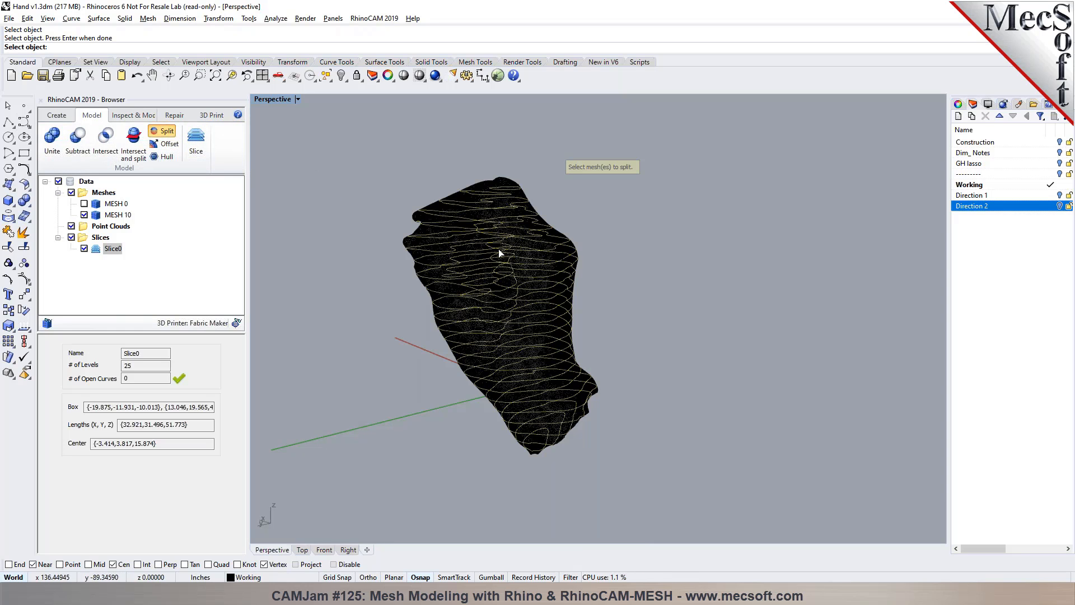
left_click(521, 279)
key("Return")
mouse_move(546, 355)
right_mouse_down()
mouse_move(680, 297)
mouse_move(423, 346)
mouse_move(539, 346)
right_mouse_up()
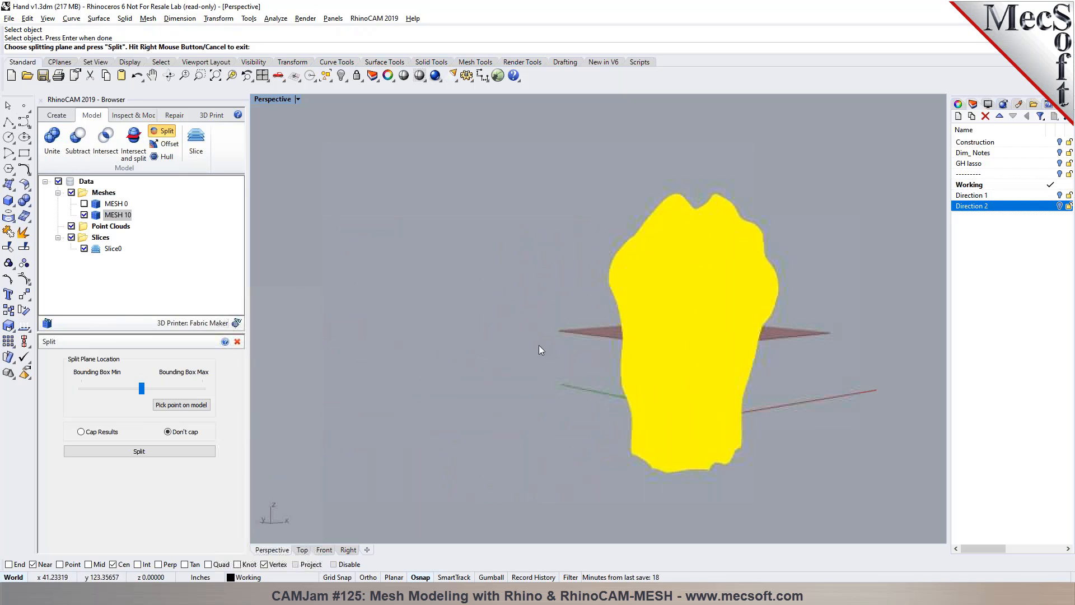
scroll(543, 308, "up", 6)
scroll(542, 306, "down", 6)
right_click_drag(762, 391, 739, 392)
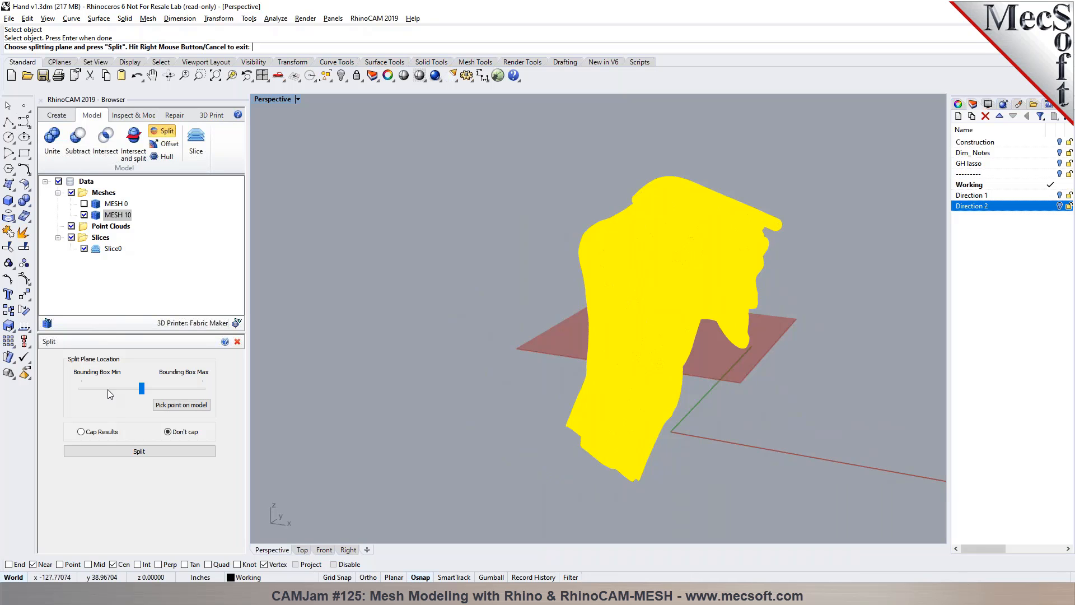
left_click(146, 451)
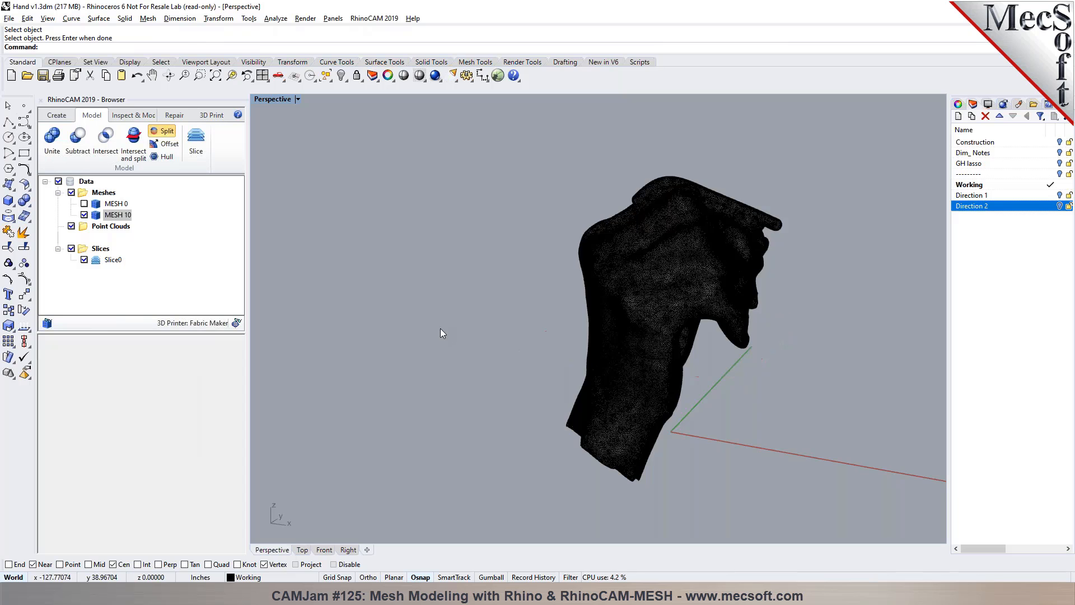
Step: Hide the upper half of the split hand and the slice curves, and inspect the open cut of the wrist half
left_click(636, 238)
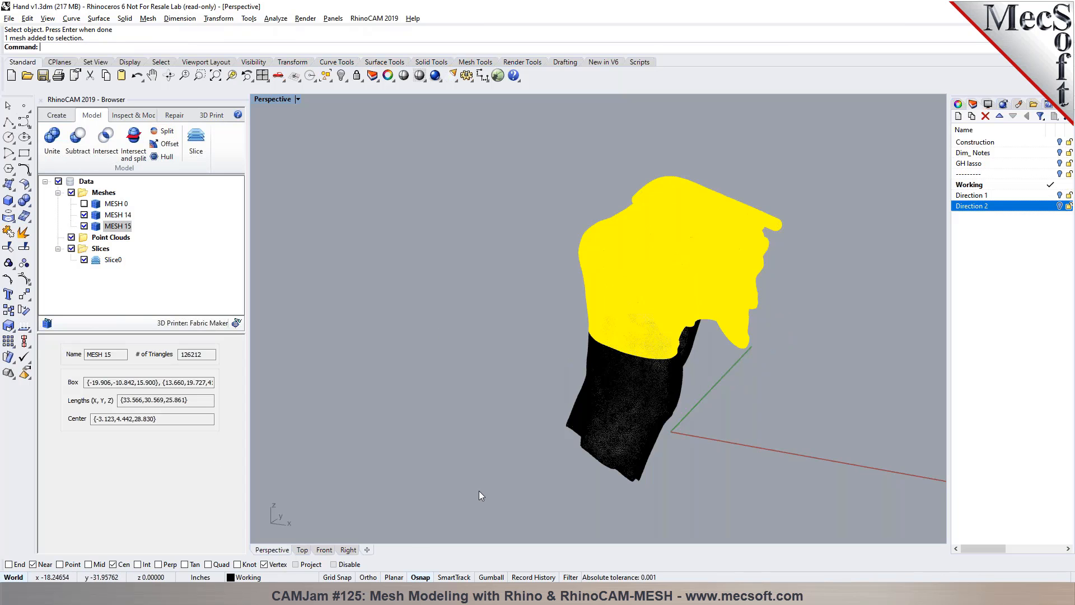
left_click(341, 75)
right_click_drag(694, 305, 727, 327)
left_click(84, 260)
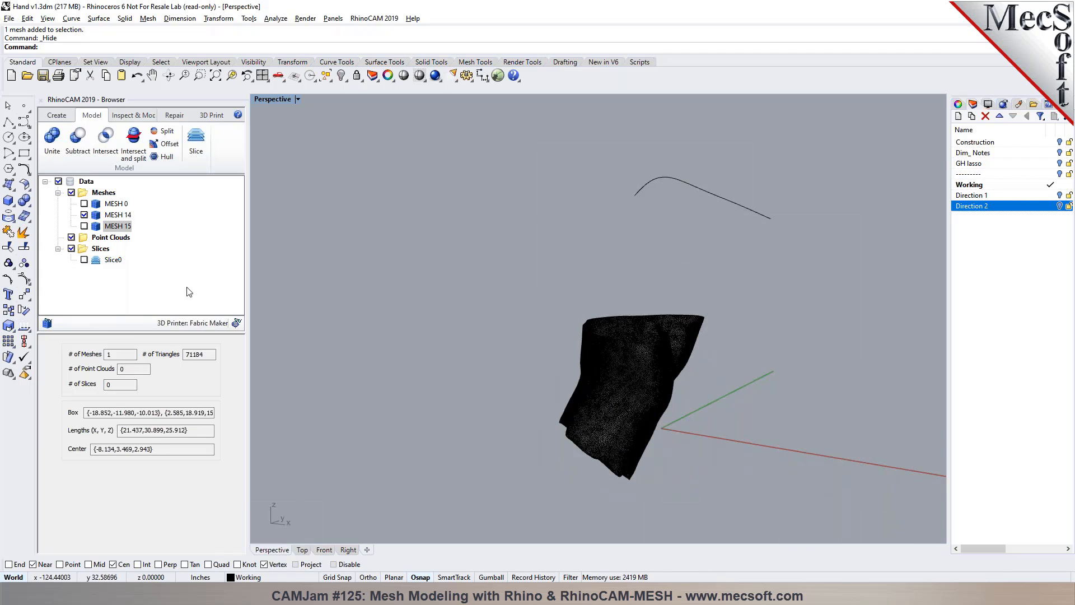
scroll(627, 298, "up", 6)
right_click_drag(617, 338, 614, 382)
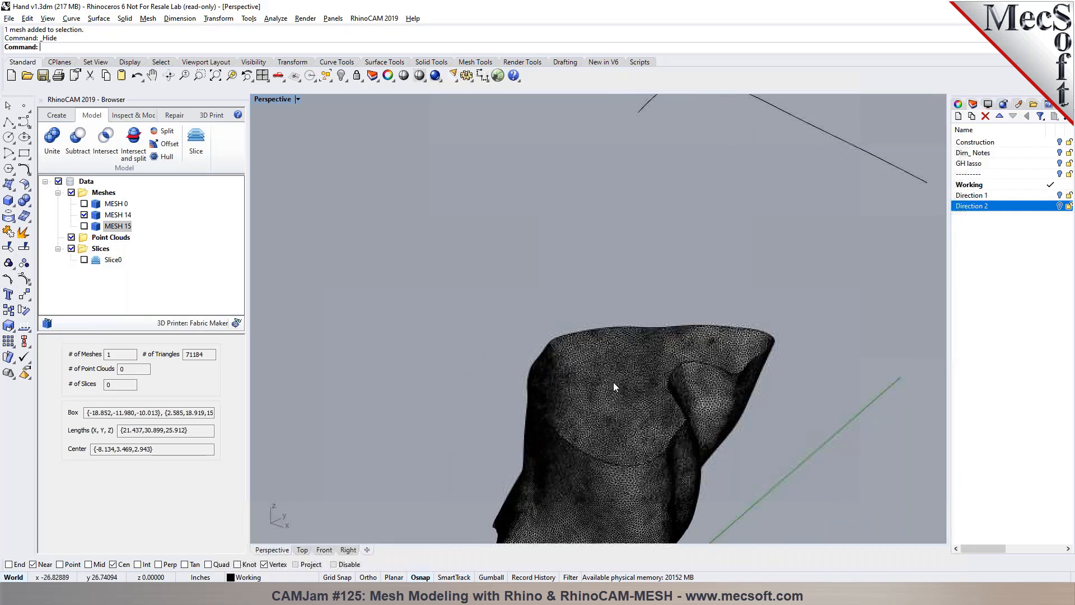
scroll(583, 374, "up", 4)
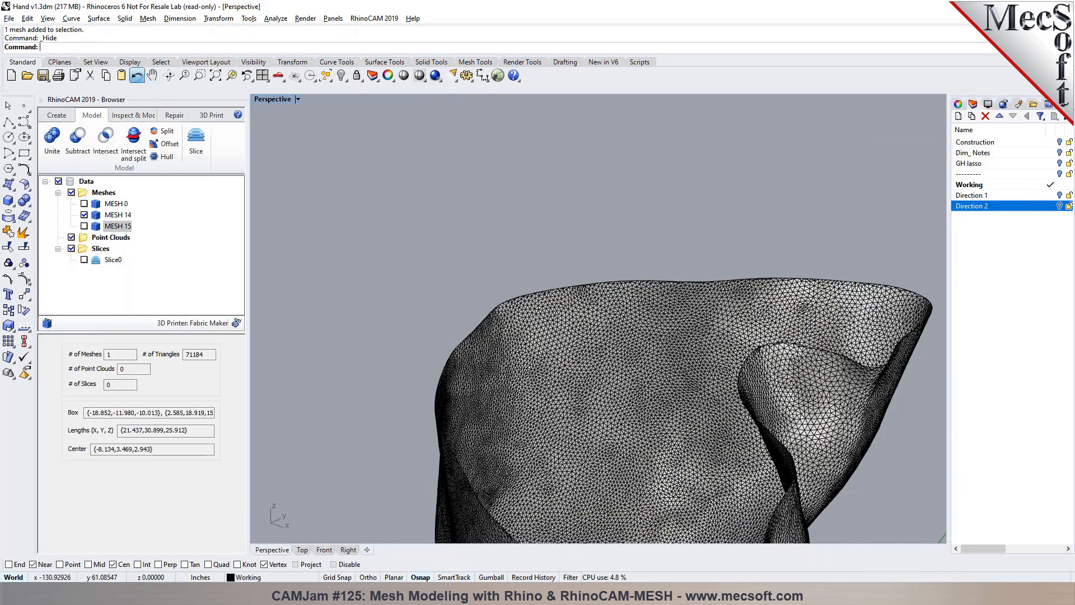
Step: Undo the hiding of the upper half and the split of the hand mesh
left_click(137, 76)
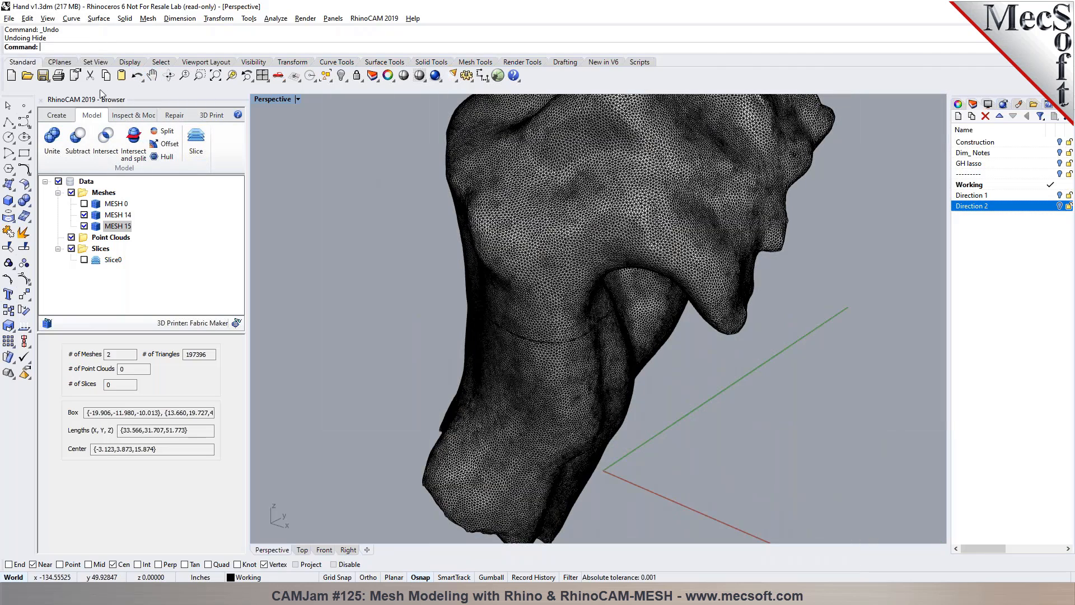
left_click(136, 76)
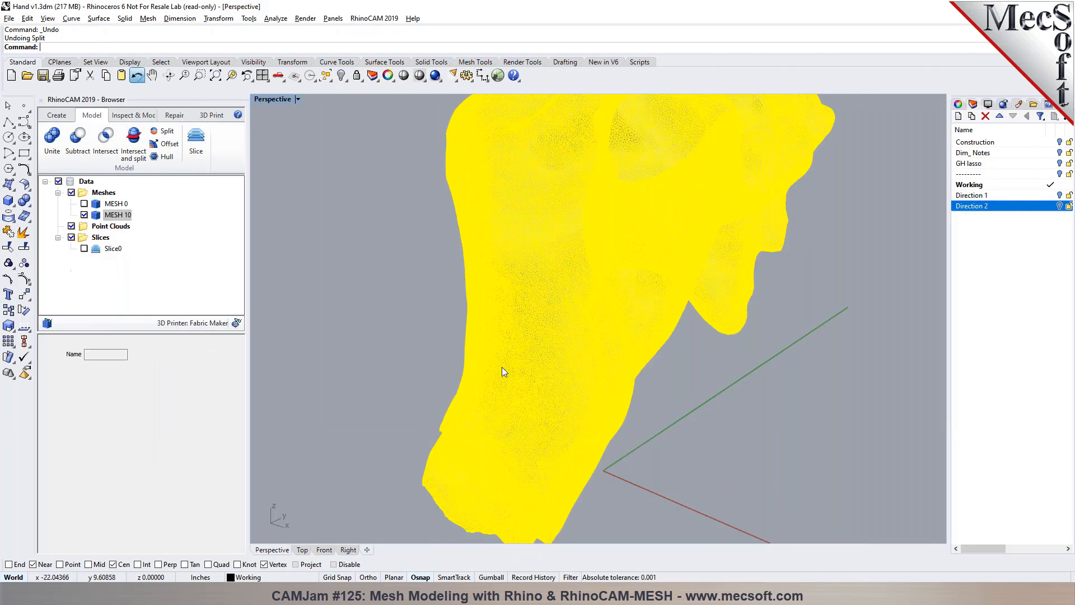
Step: Offset the hand mesh by 0.5 with a tolerance of 0.1, and split both meshes at mid-height without caps
left_click(165, 144)
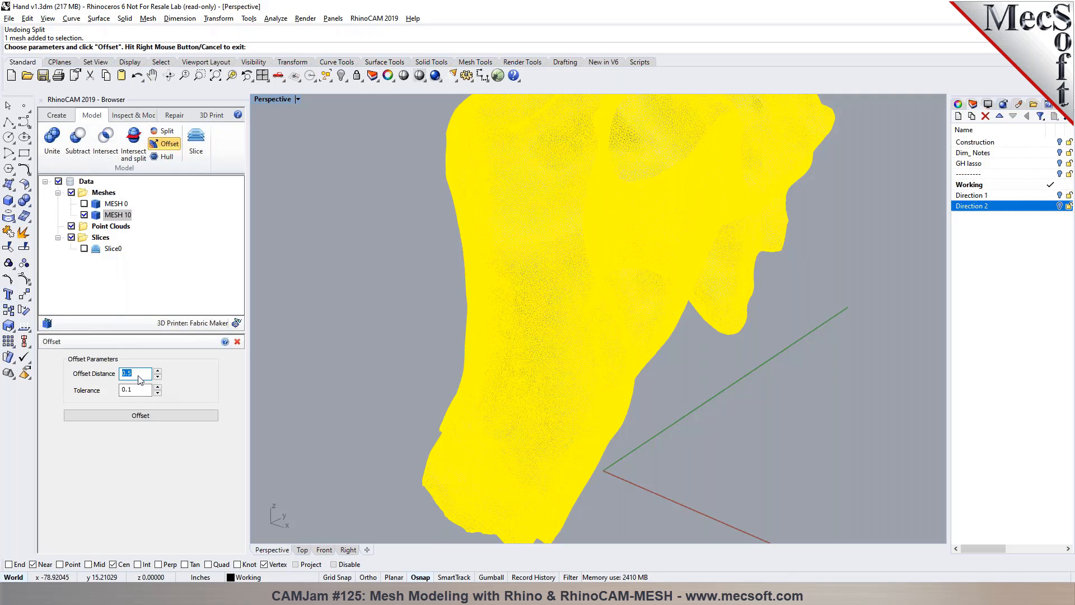
left_click(151, 416)
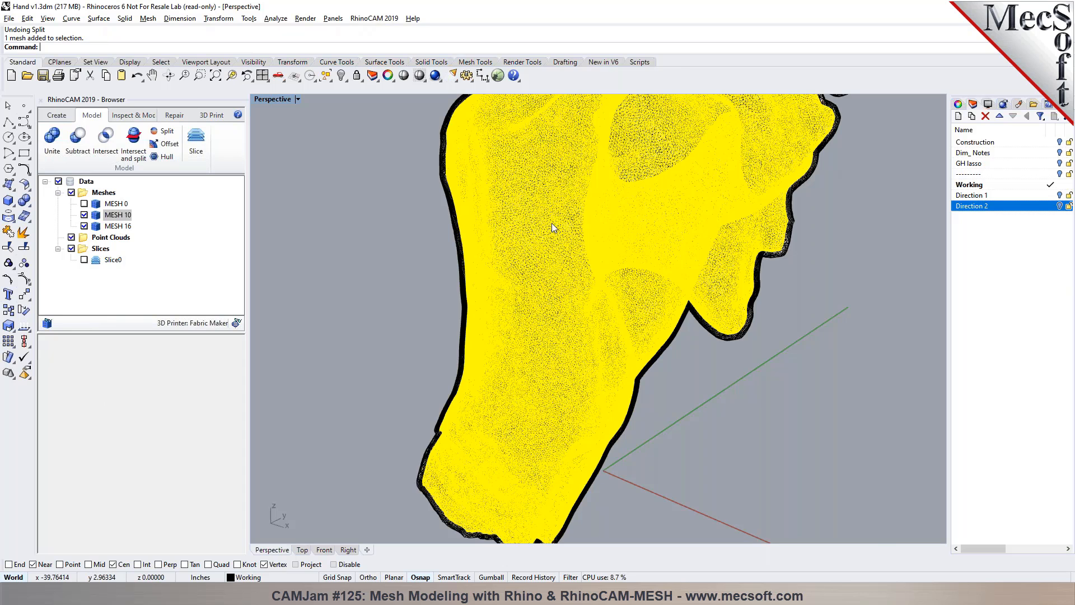
scroll(552, 223, "down", 1)
left_click_drag(695, 439, 419, 331)
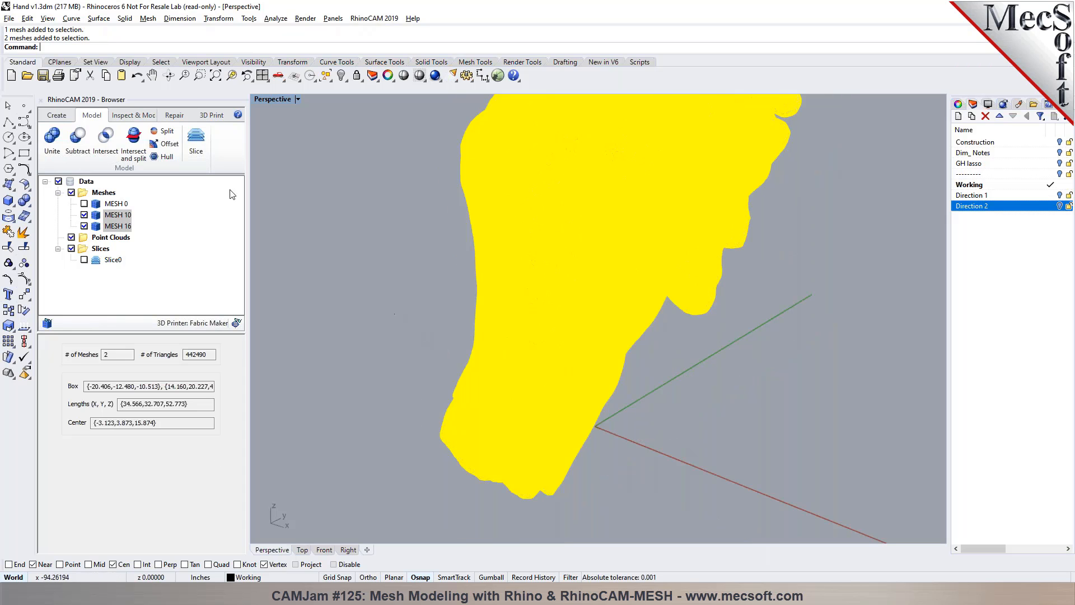
left_click(163, 131)
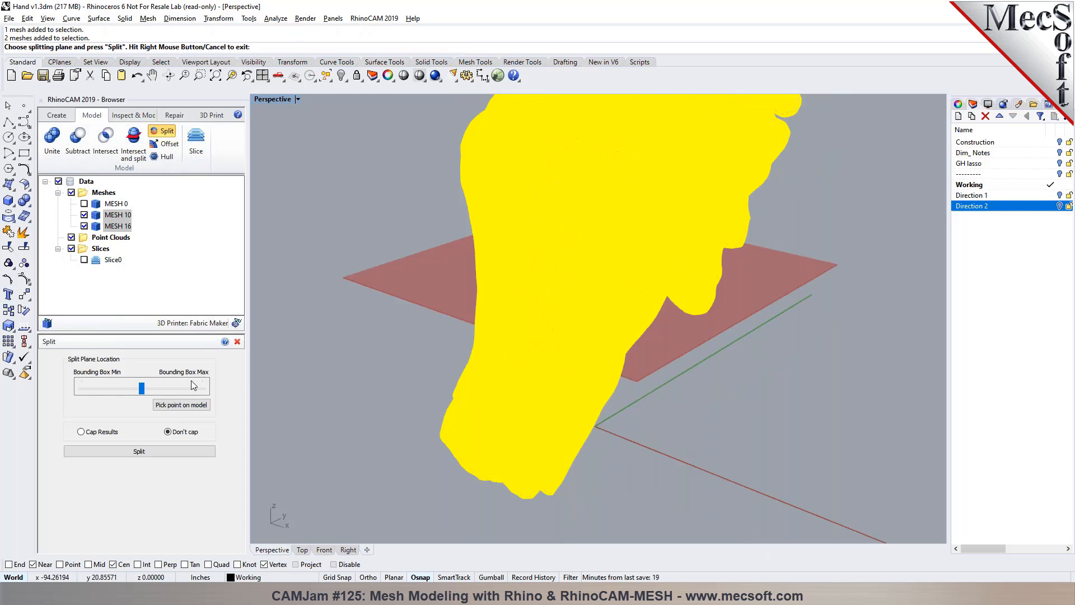
left_click(146, 452)
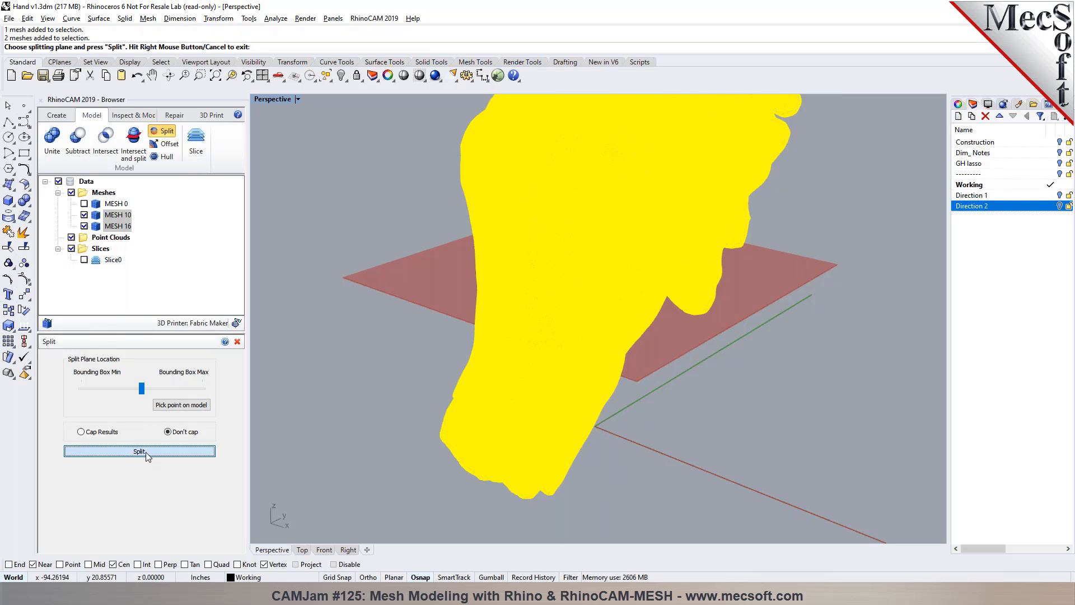
right_click(319, 363)
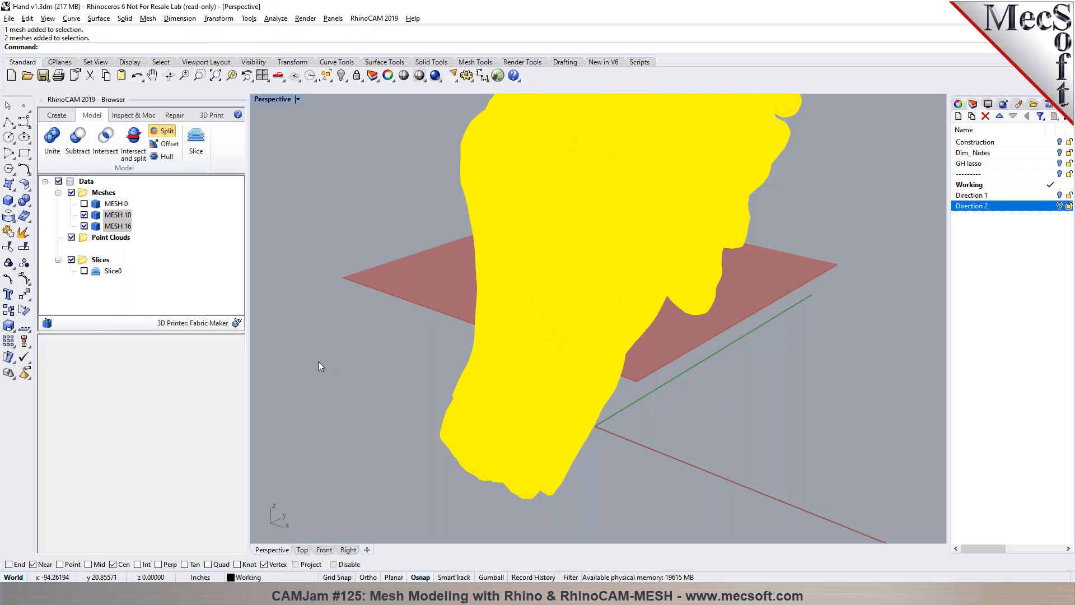
Step: Hide the lower halves of both the split hand mesh and its offset shell
left_click_drag(690, 513, 342, 377)
left_click(706, 486)
left_click_drag(678, 528, 445, 416)
left_click(341, 79)
Step: Examine the wall between the inner and offset meshes along the cut edge, and undo hiding the lower halves
right_click_drag(547, 408, 589, 106)
scroll(589, 308, "up", 8)
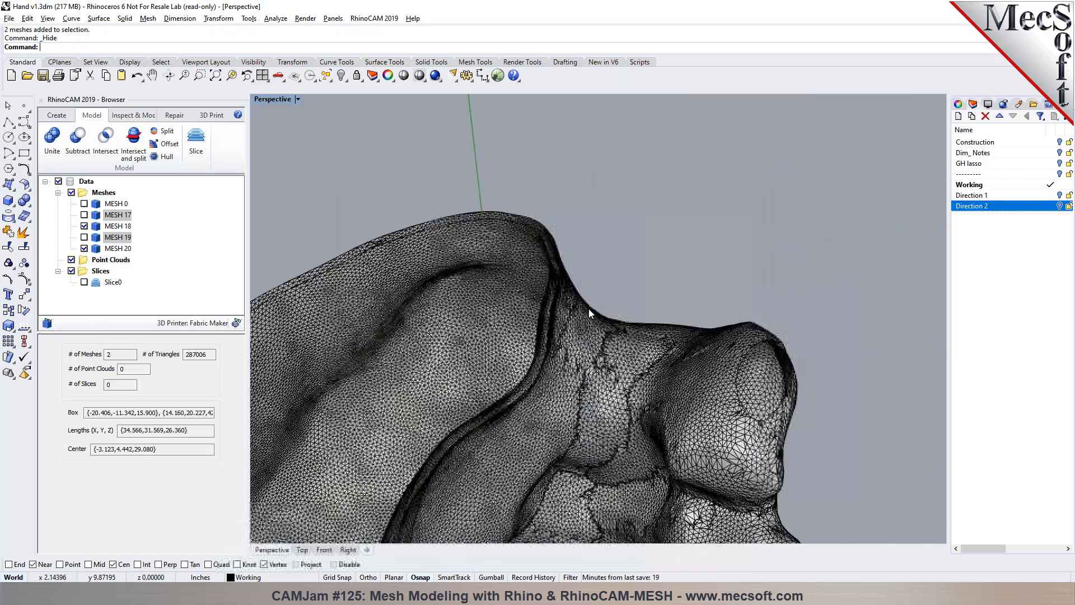
mouse_move(565, 312)
right_mouse_down()
mouse_move(554, 303)
mouse_move(572, 299)
right_mouse_up()
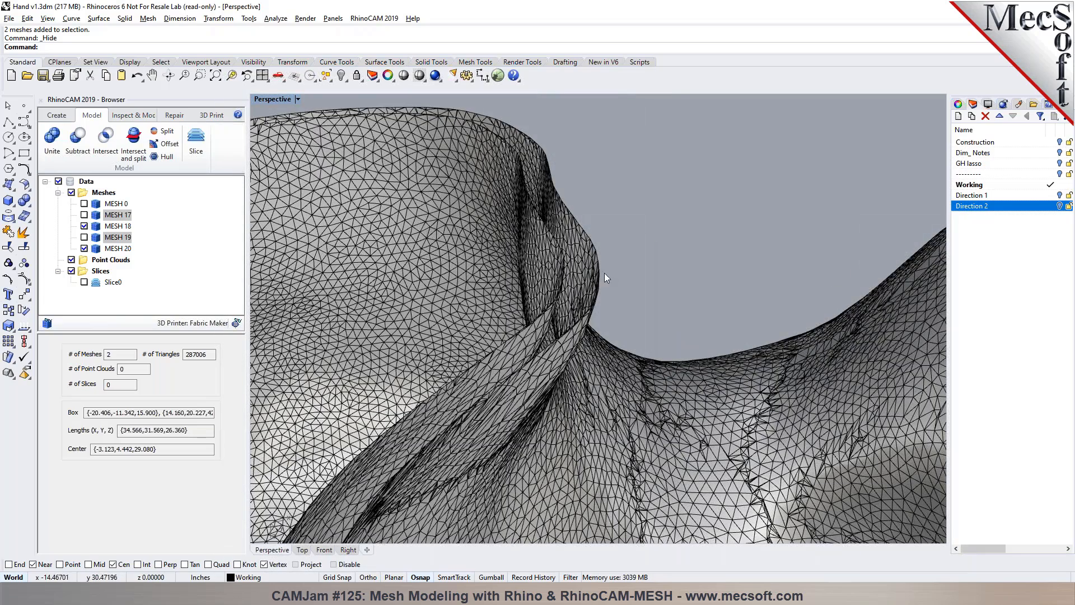
right_click_drag(599, 227, 638, 201)
right_click_drag(613, 226, 605, 269)
scroll(610, 376, "down", 6)
scroll(610, 376, "down", 4)
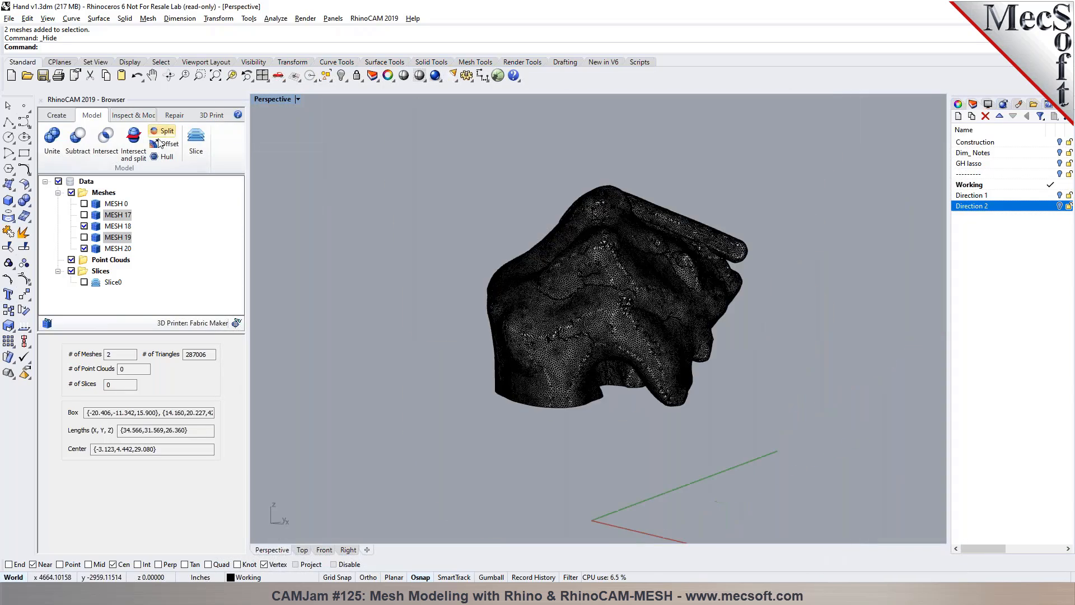
left_click(137, 77)
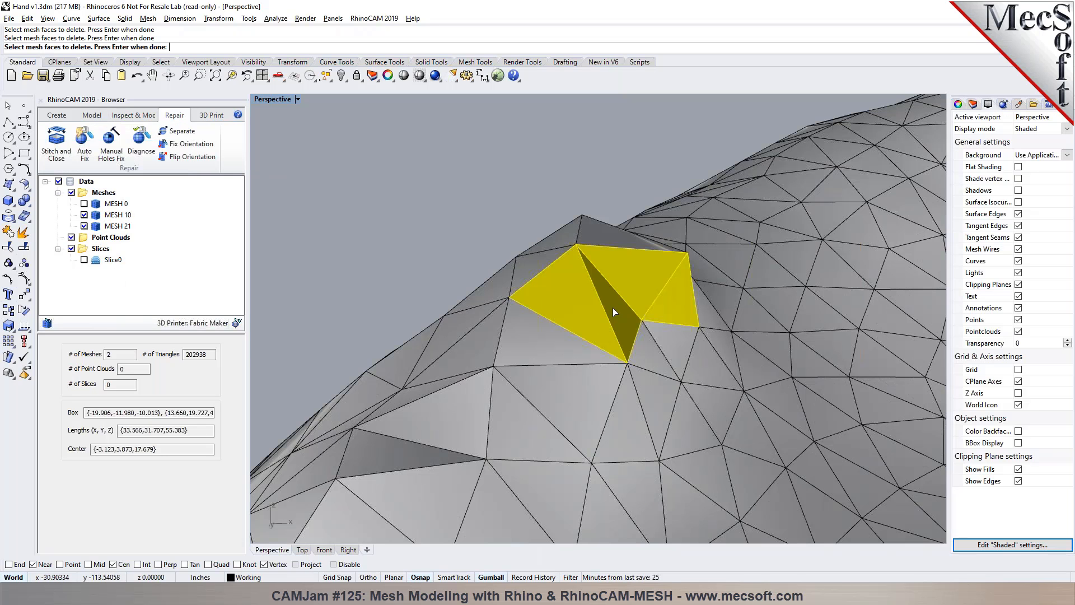
Step: Add three more faces on the raised bump of the hand mesh to the selection and delete all selected faces
right_click_drag(613, 308, 616, 367)
left_click(604, 214)
left_click(552, 210)
left_click(536, 252)
key("Return")
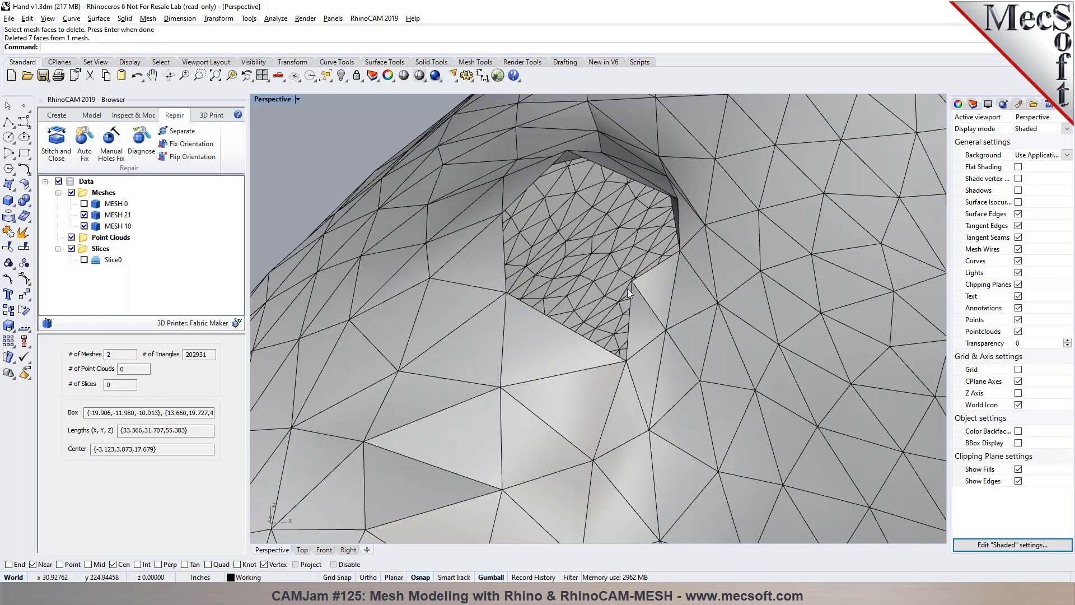
Step: Start Manual Holes Fix on the hand mesh, detect its holes and select the hole left by the deleted faces
right_click_drag(612, 313, 509, 308)
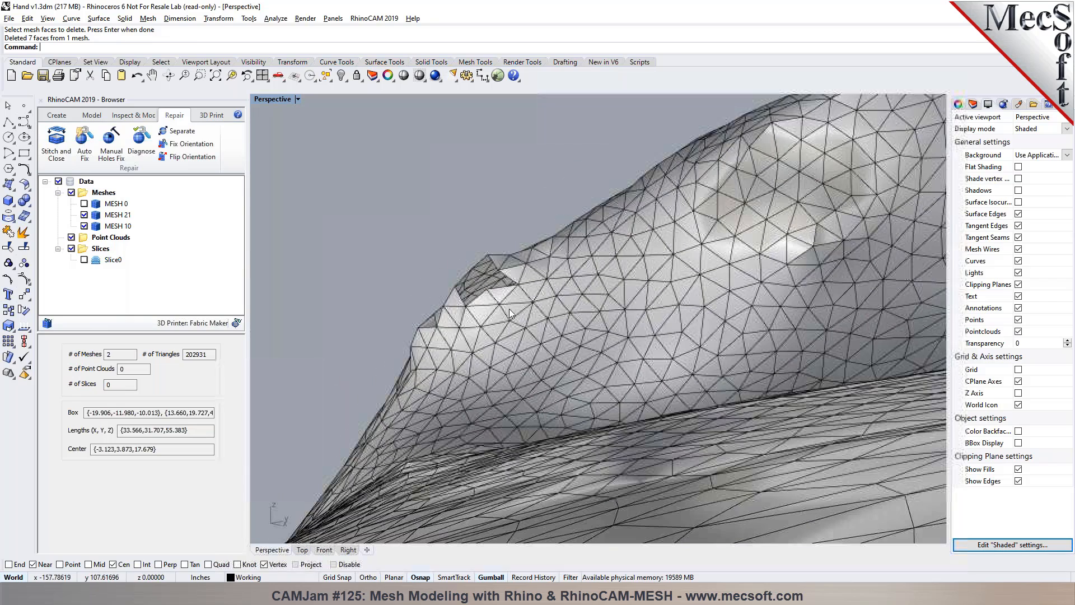
scroll(510, 308, "up", 3)
left_click(100, 161)
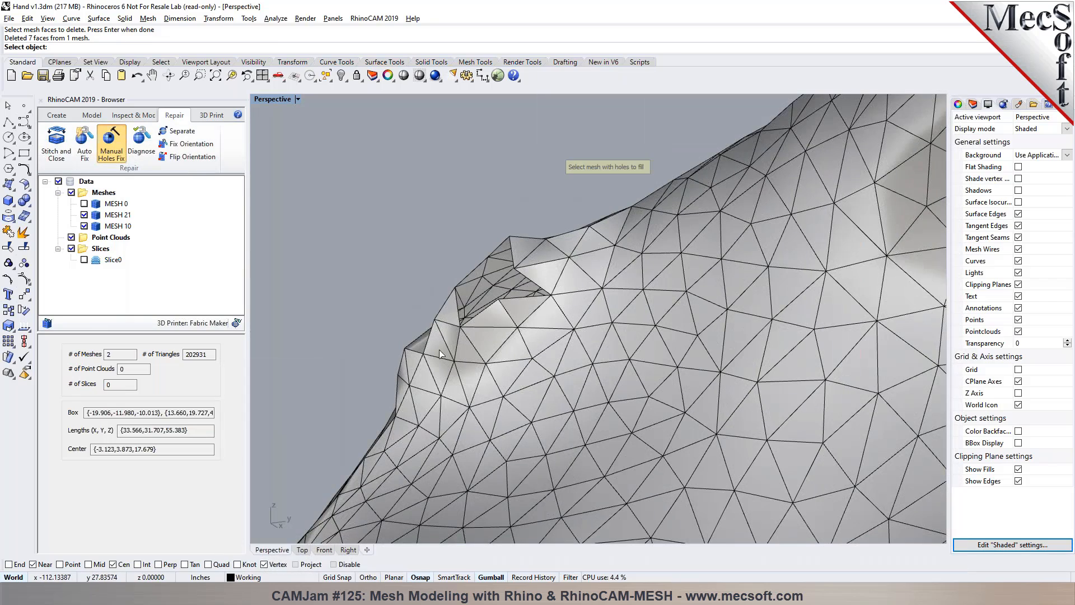
left_click(389, 288)
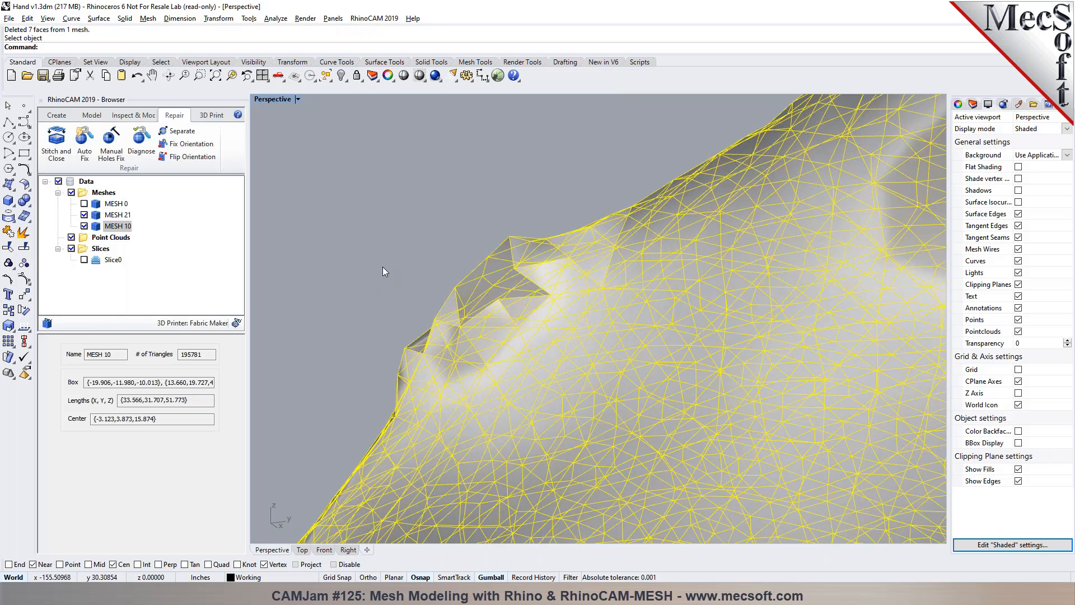
left_click(120, 153)
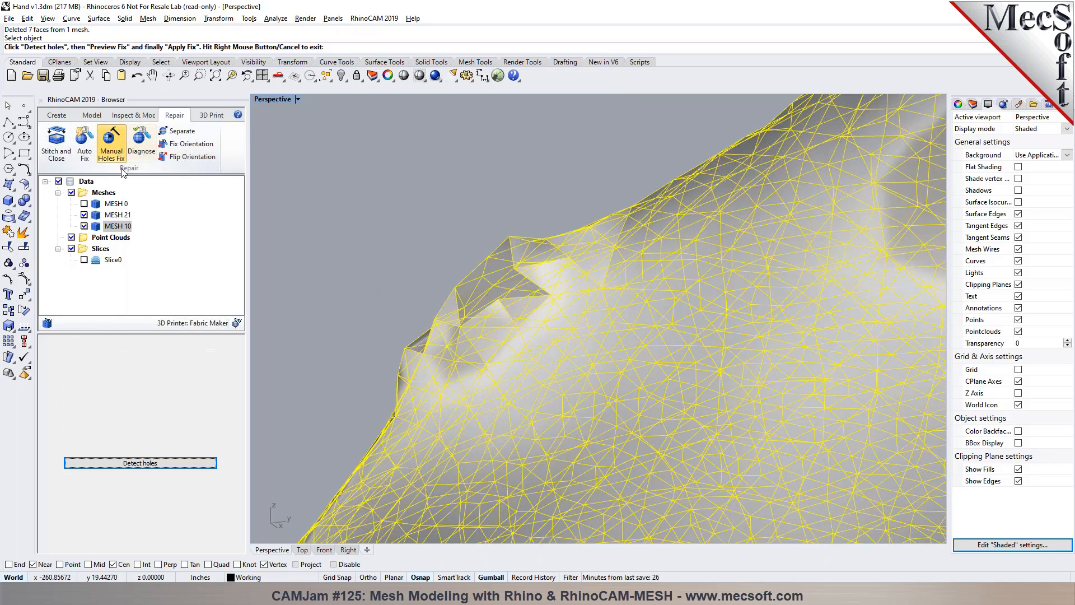
left_click(162, 464)
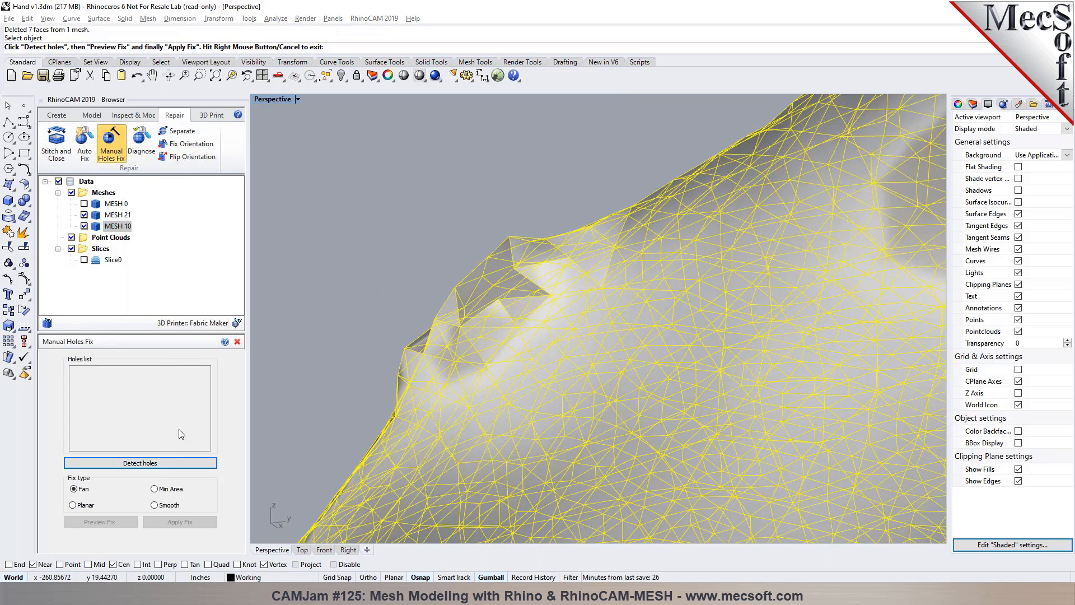
left_click(127, 375)
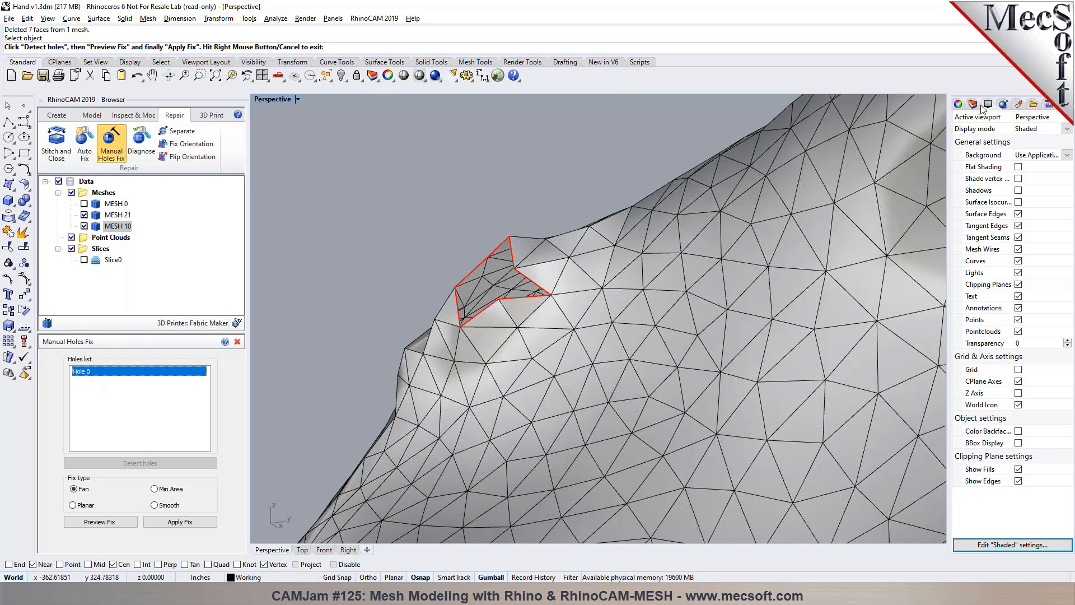
Step: Turn off mesh wires in the shaded display and preview the hole repair with the Fan fix type
left_click(1018, 249)
right_click_drag(456, 239, 528, 228)
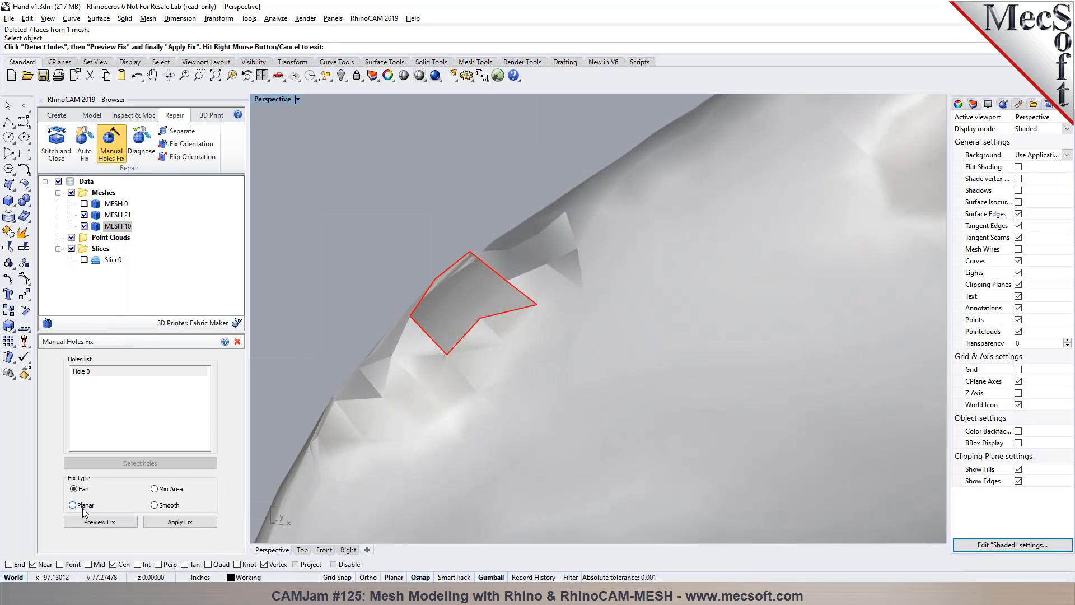
left_click(94, 524)
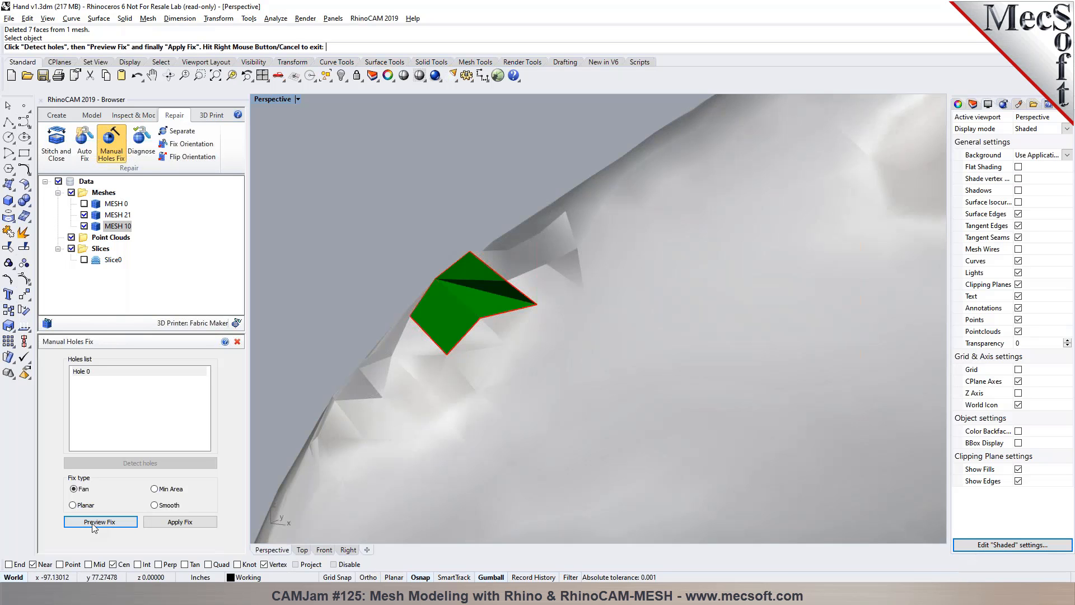
right_click_drag(371, 405, 349, 415)
Step: Preview the hole repair with the Smooth, Min Area and Planar fix types in turn
left_click(155, 505)
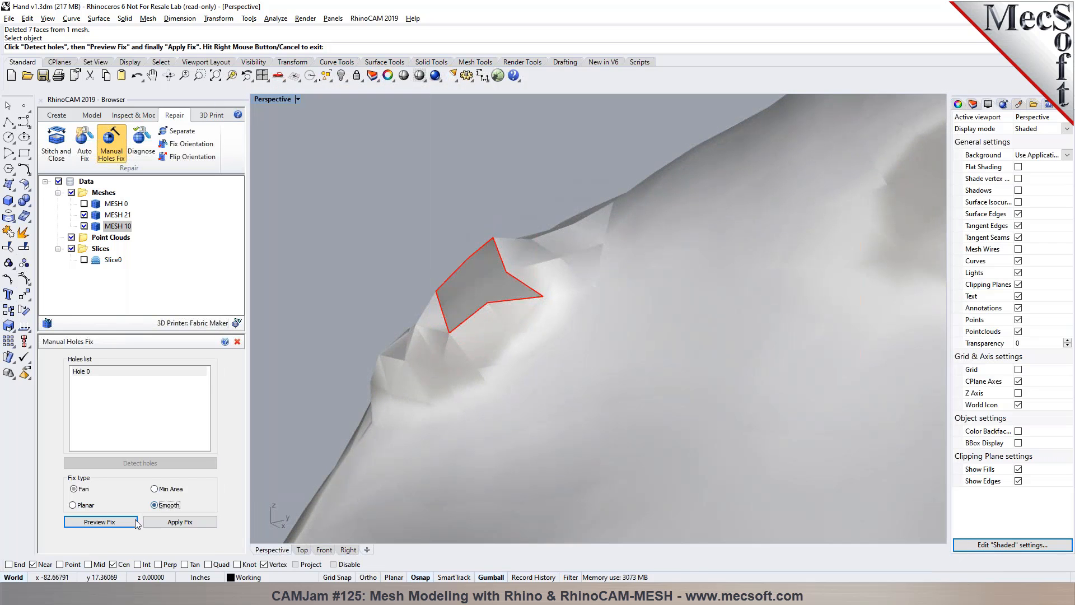
left_click(129, 525)
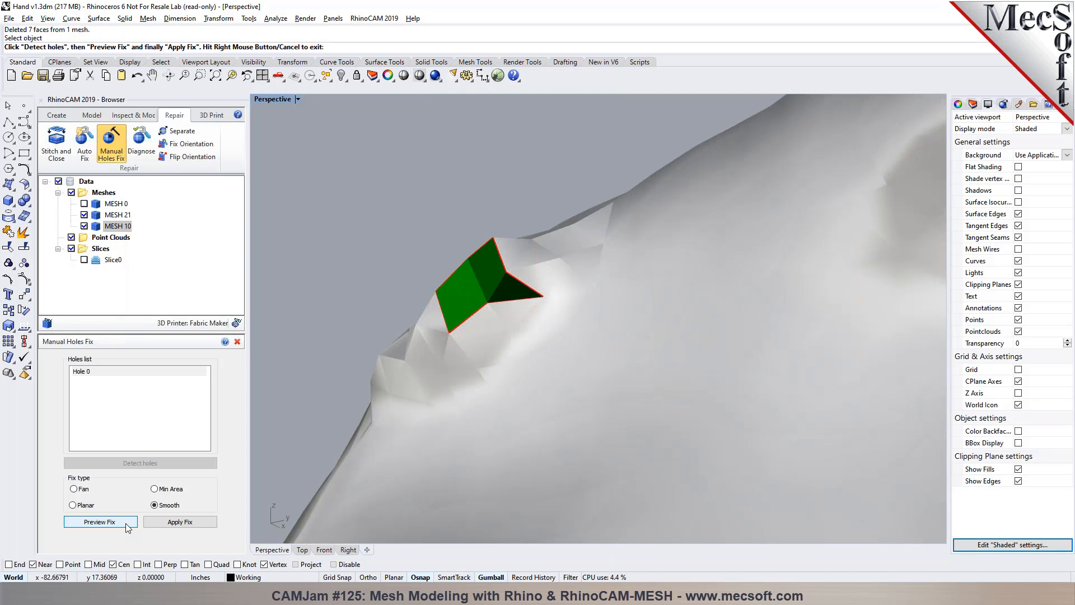
left_click(154, 489)
left_click(116, 525)
left_click(85, 505)
left_click(90, 525)
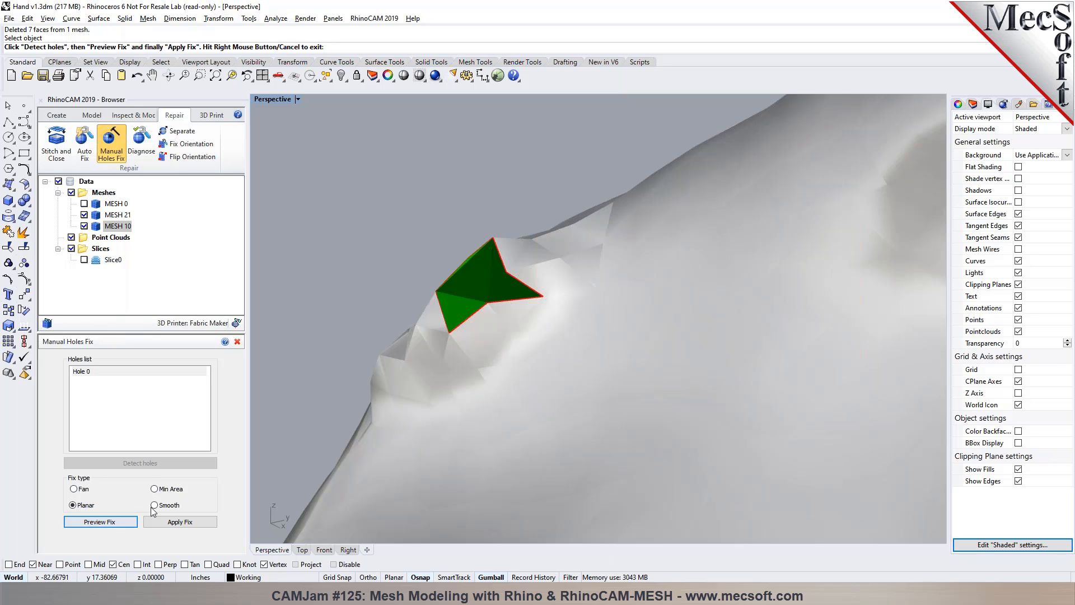
Step: Set the fix type back to Smooth, preview the patch and check how it fits the surrounding surface
left_click(155, 505)
left_click(108, 526)
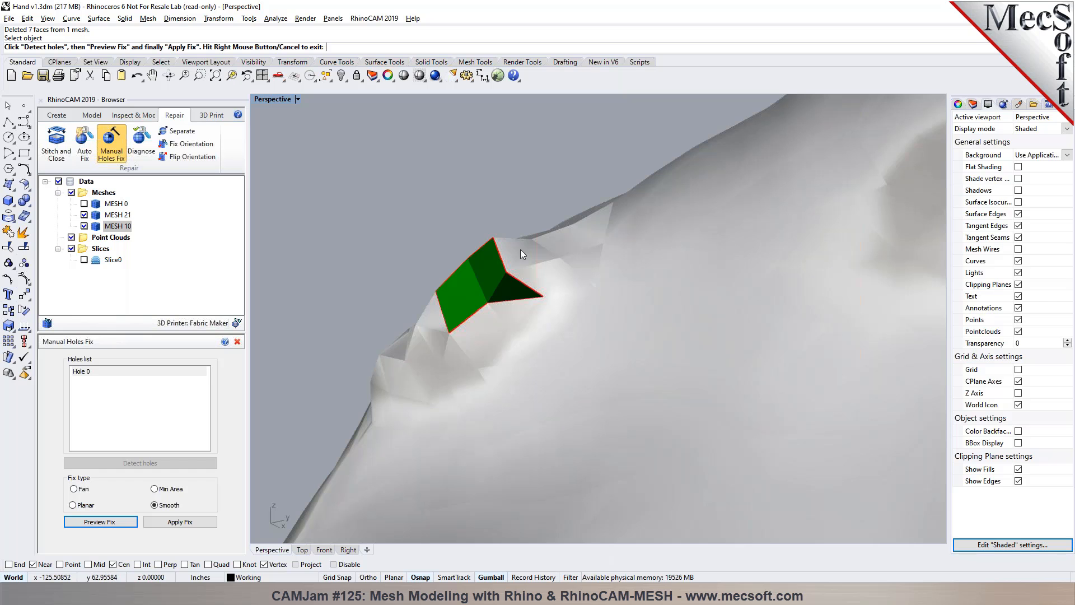
right_click_drag(523, 254, 336, 476)
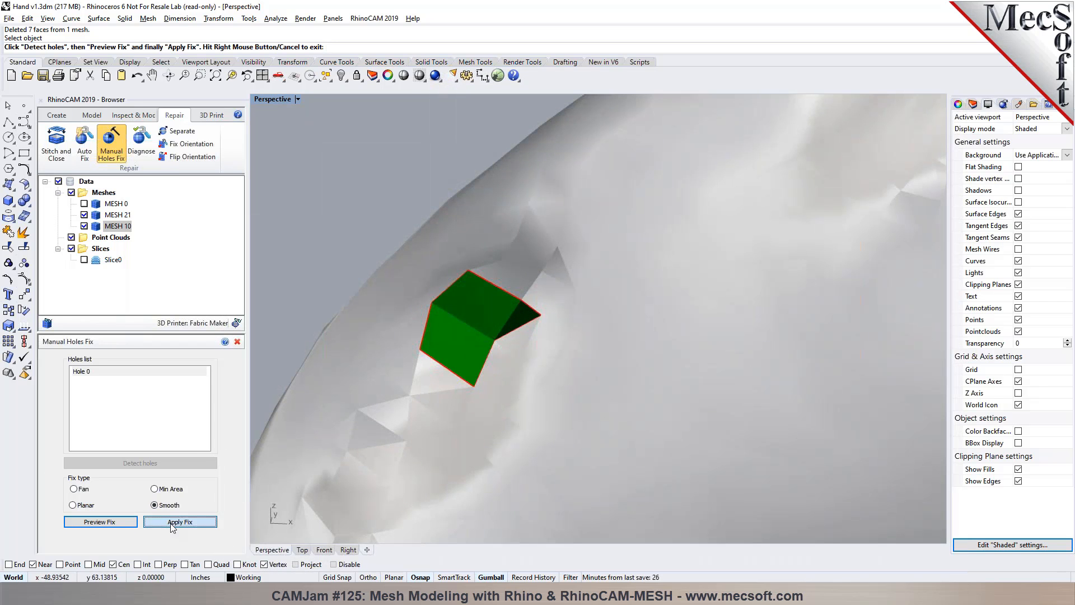
Step: Apply the Smooth fix to the selected hole, check the repaired hand mesh and close Manual Holes Fix
left_click(172, 525)
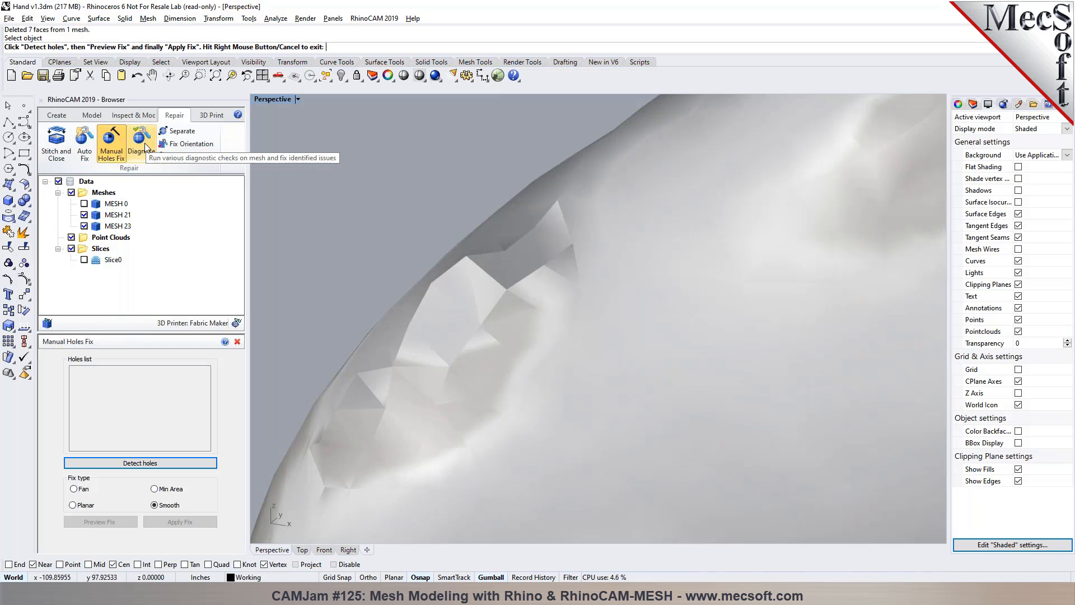
scroll(610, 331, "down", 8)
right_click_drag(633, 348, 636, 310)
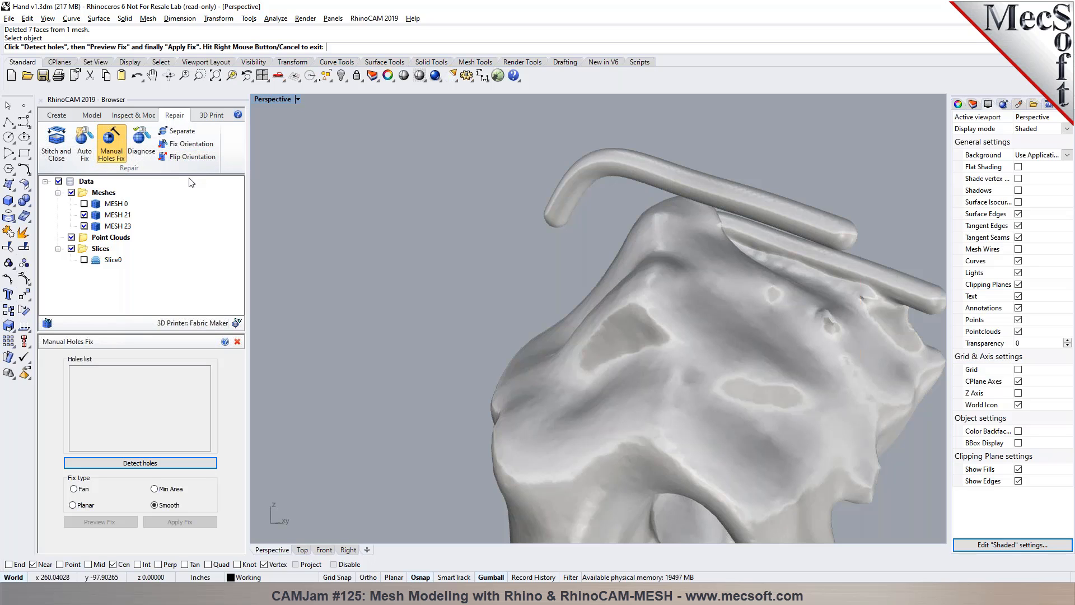
right_click_drag(537, 277, 654, 287)
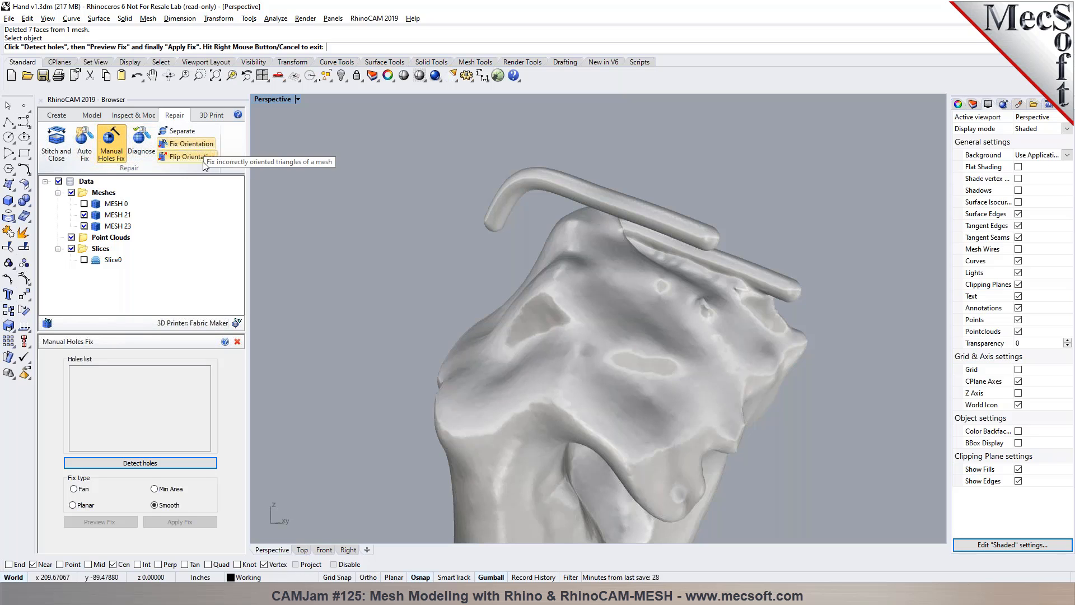
left_click(237, 342)
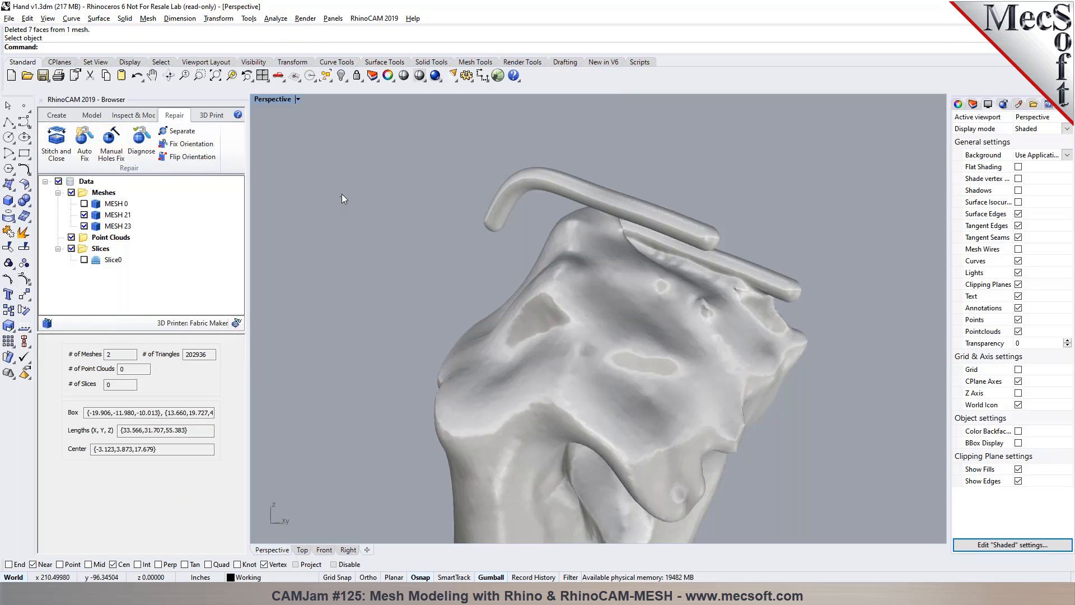
Step: Bring up the 3D printing tools and display the Fabric Maker printer's build volume around the hand
right_click_drag(395, 197, 617, 220)
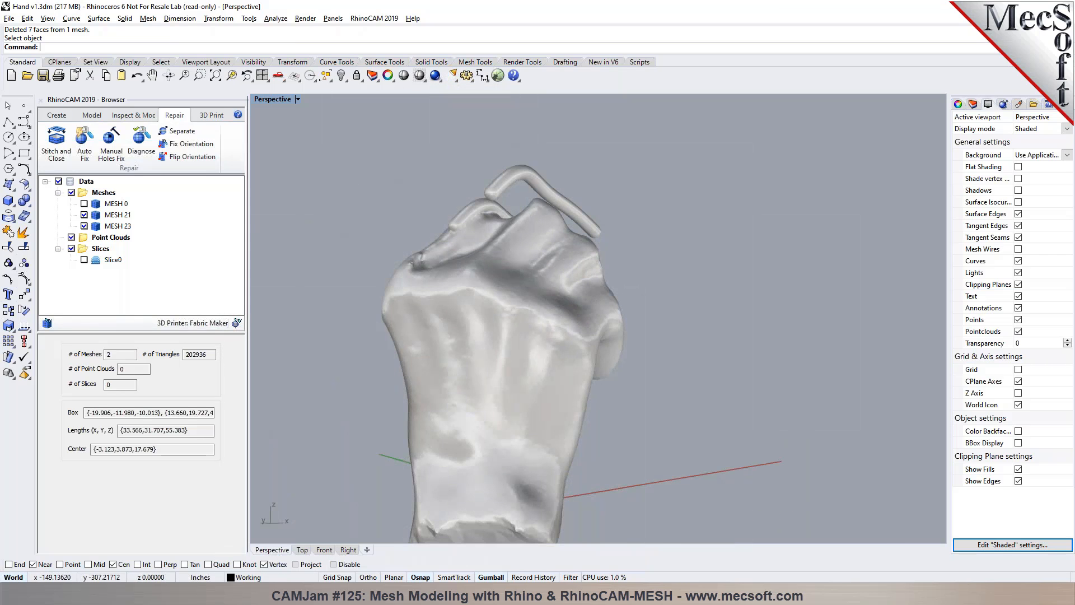
scroll(429, 240, "up", 3)
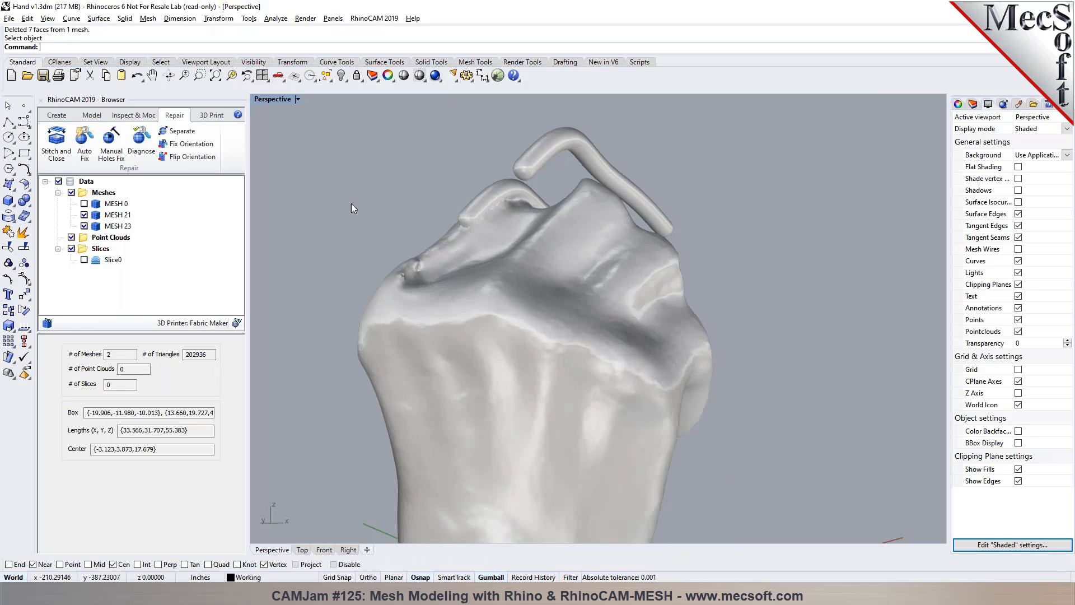
left_click(213, 116)
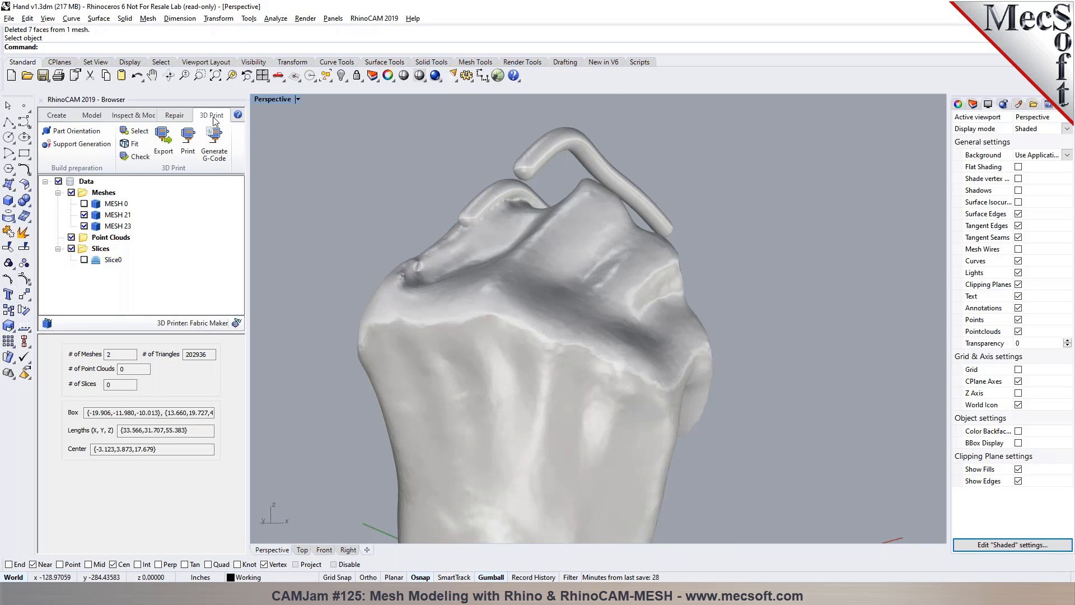
left_click(181, 115)
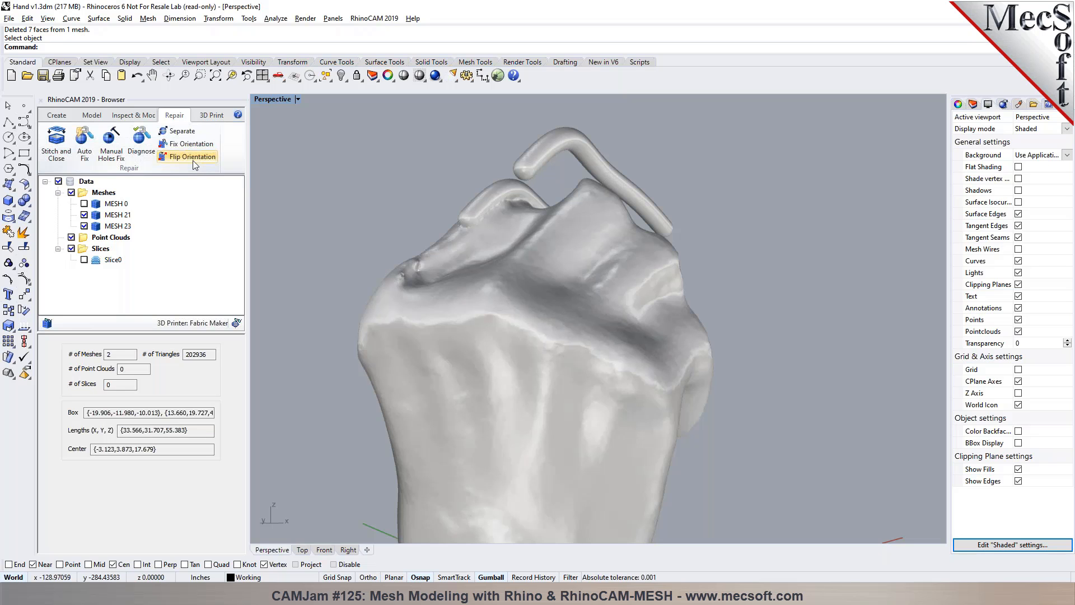
left_click(208, 115)
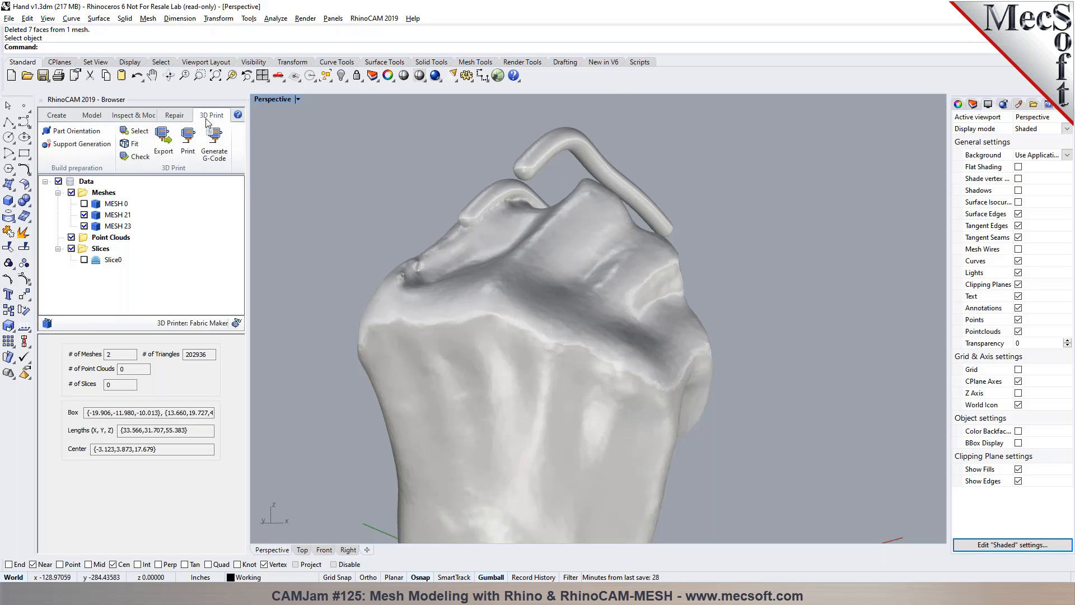
scroll(596, 216, "up", 2)
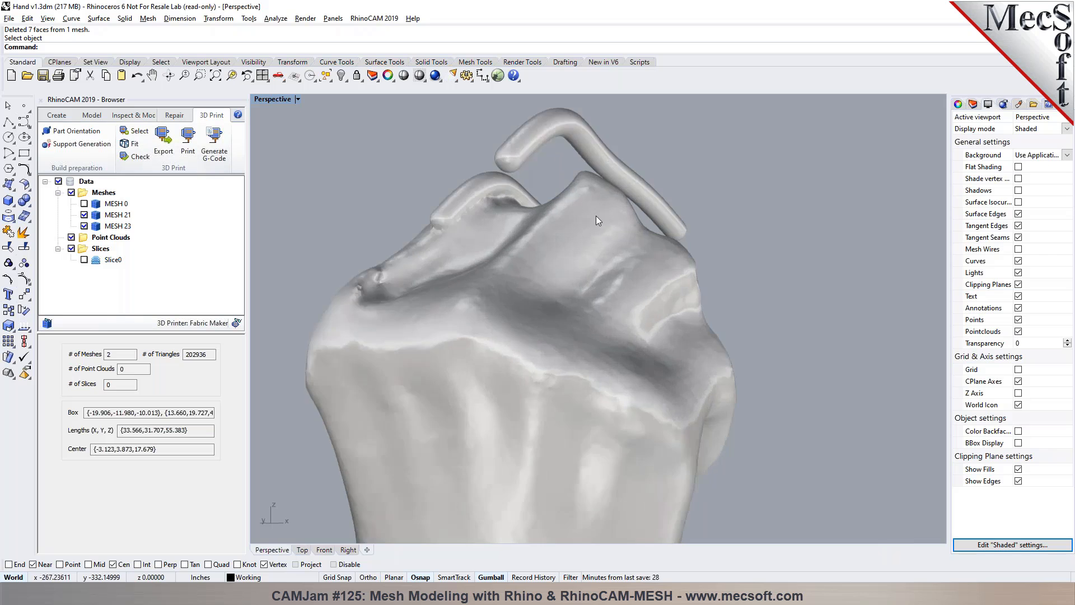
scroll(594, 218, "down", 7)
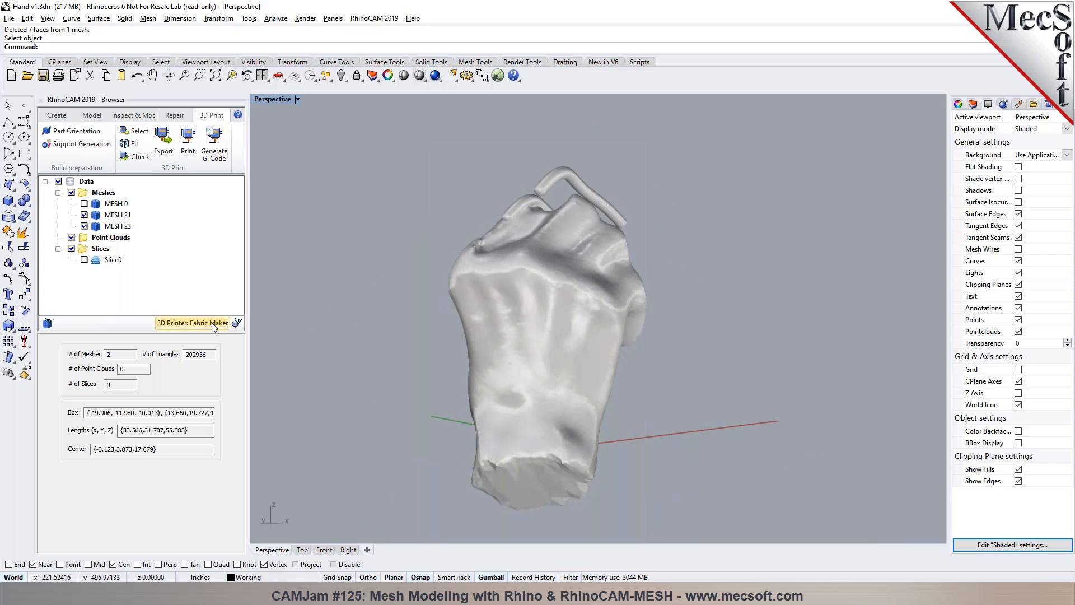
left_click(234, 323)
scroll(403, 364, "down", 5)
right_click_drag(545, 407, 587, 340)
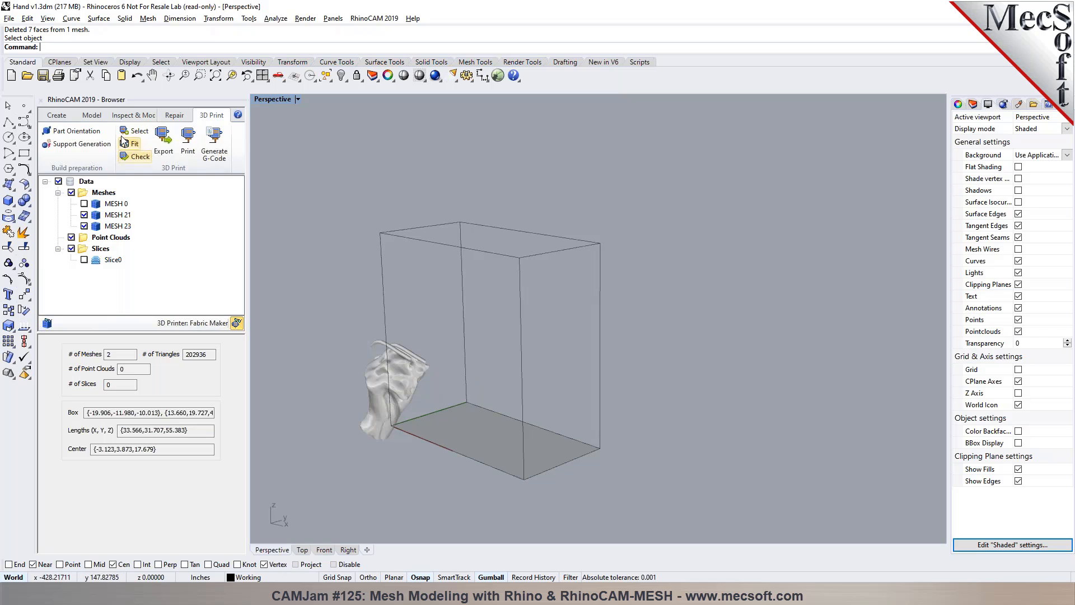
scroll(342, 328, "up", 3)
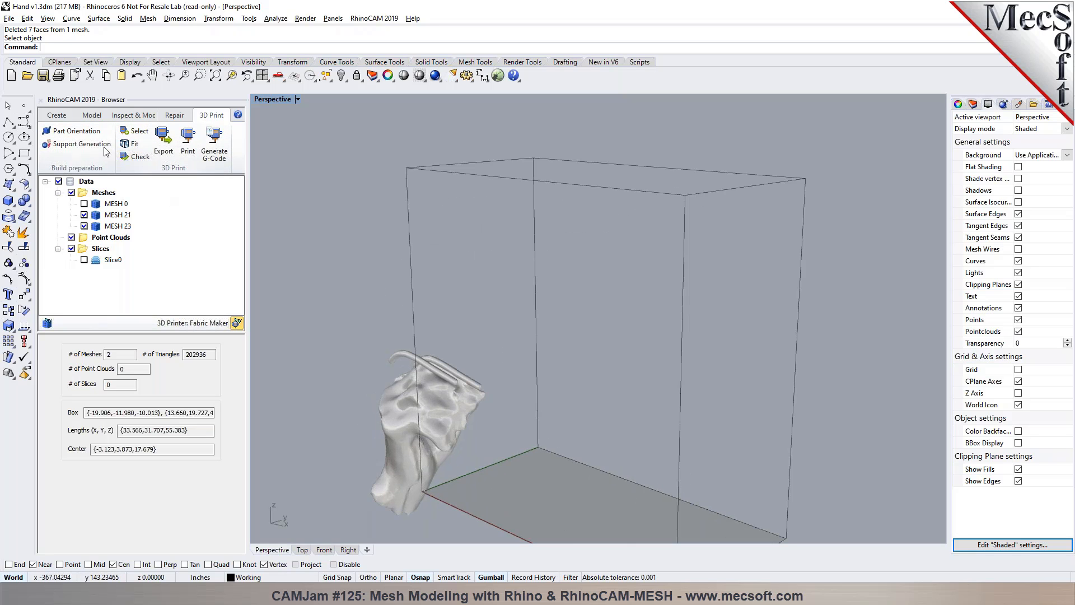
scroll(392, 268, "down", 2)
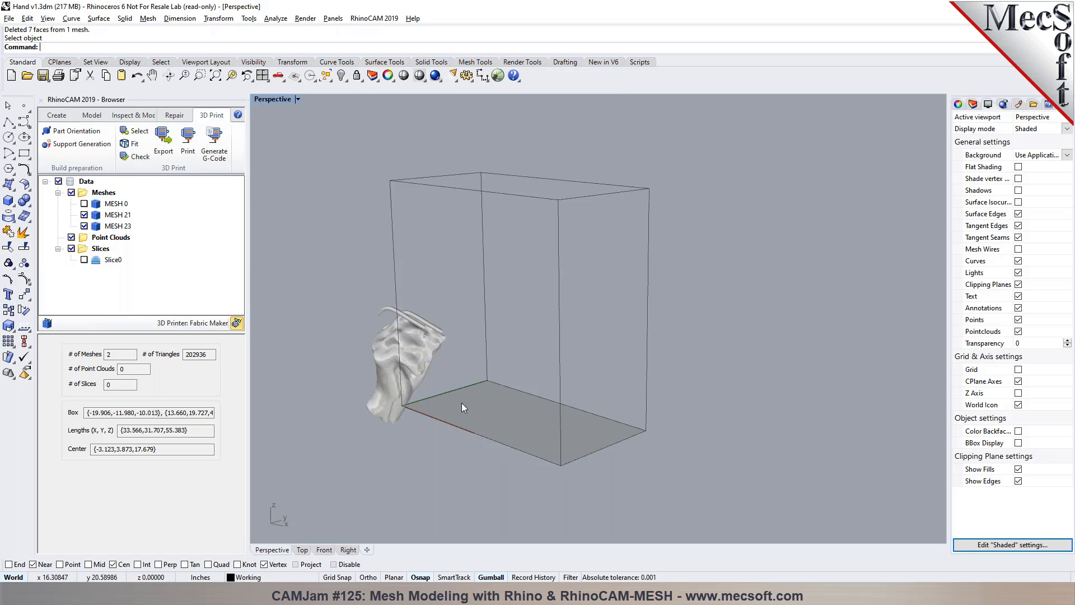
Step: Fit the hand mesh into the printer volume with Bottom Z alignment and Center XY alignment
left_click(130, 143)
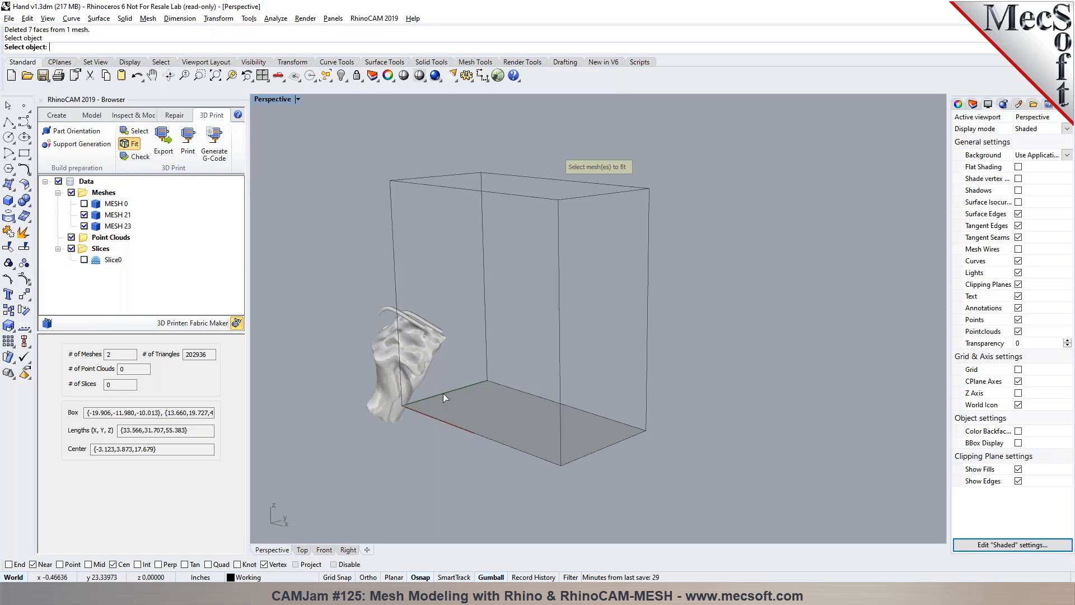
left_click(422, 361)
key("Return")
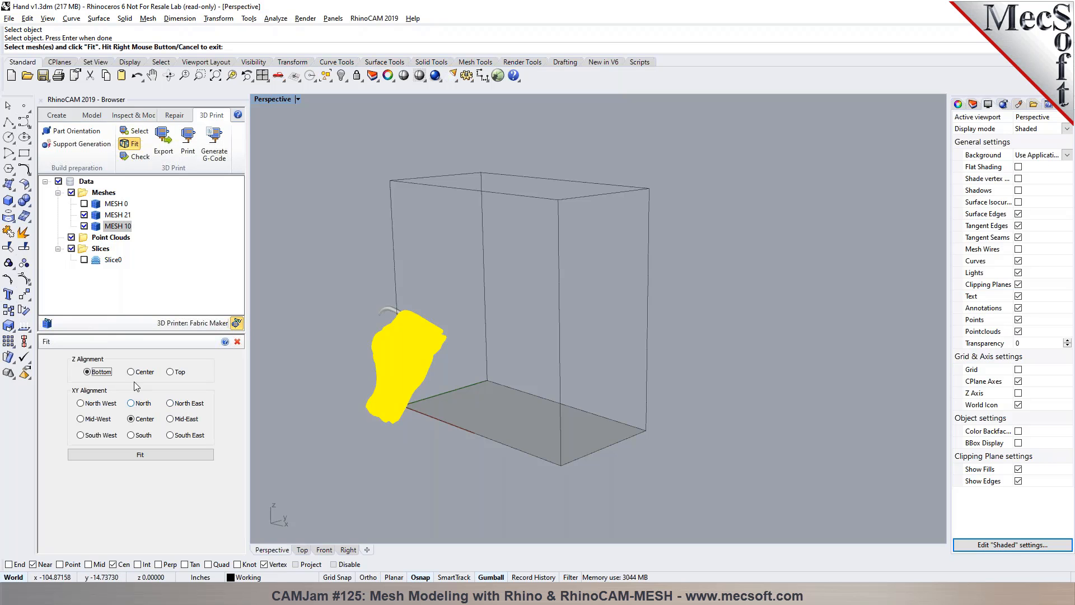
left_click(143, 457)
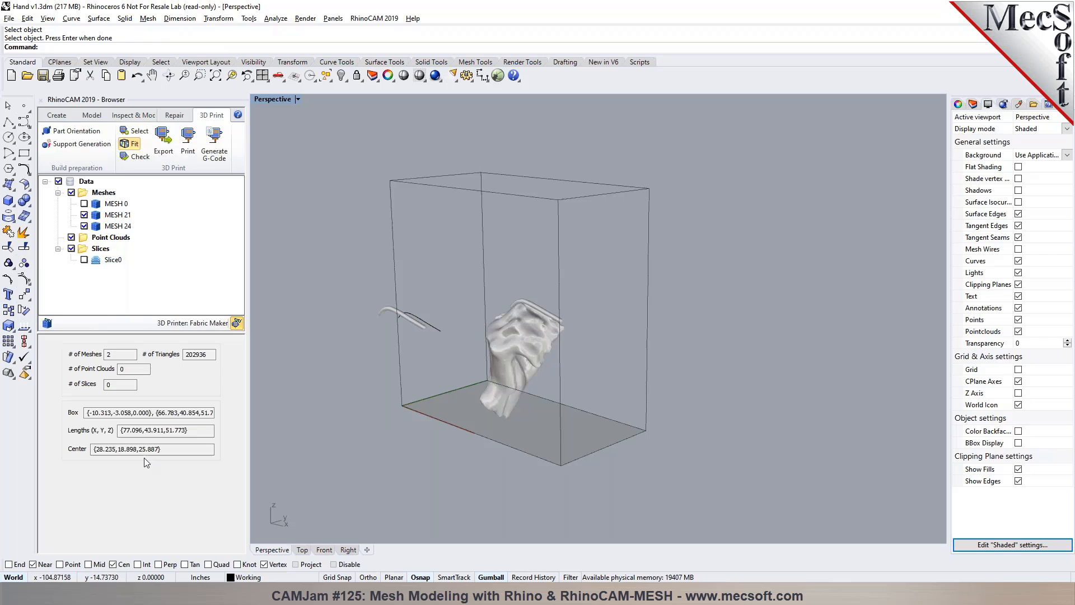
Step: Delete the leftover pipe mesh and its curve beside the printer volume
mouse_move(419, 342)
right_mouse_down()
mouse_move(465, 365)
mouse_move(424, 348)
right_mouse_up()
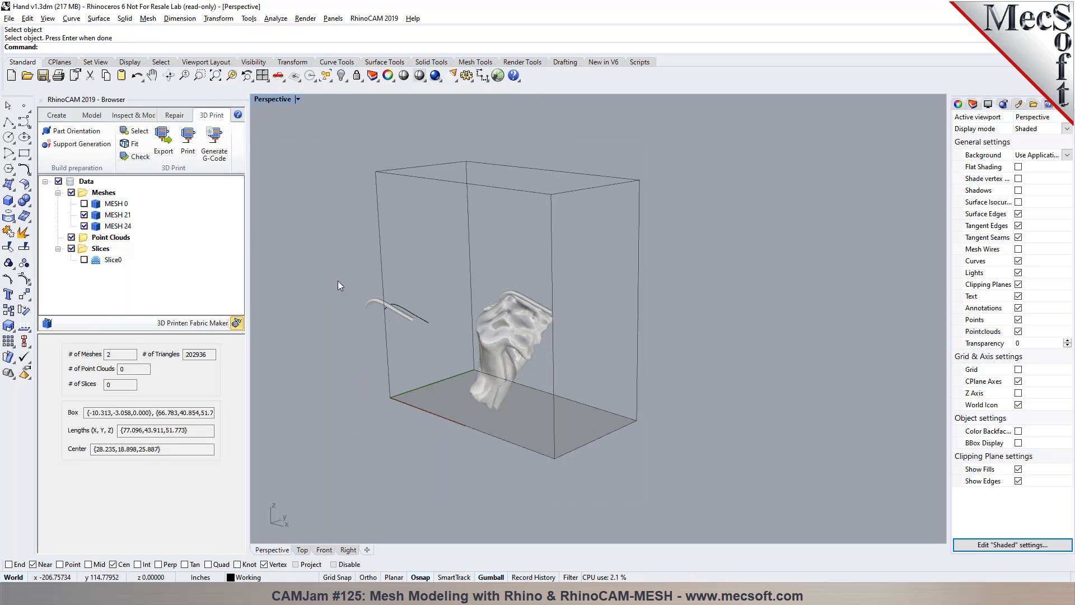
scroll(535, 324, "up", 3)
mouse_move(576, 340)
right_mouse_down()
mouse_move(536, 345)
mouse_move(588, 340)
right_mouse_up()
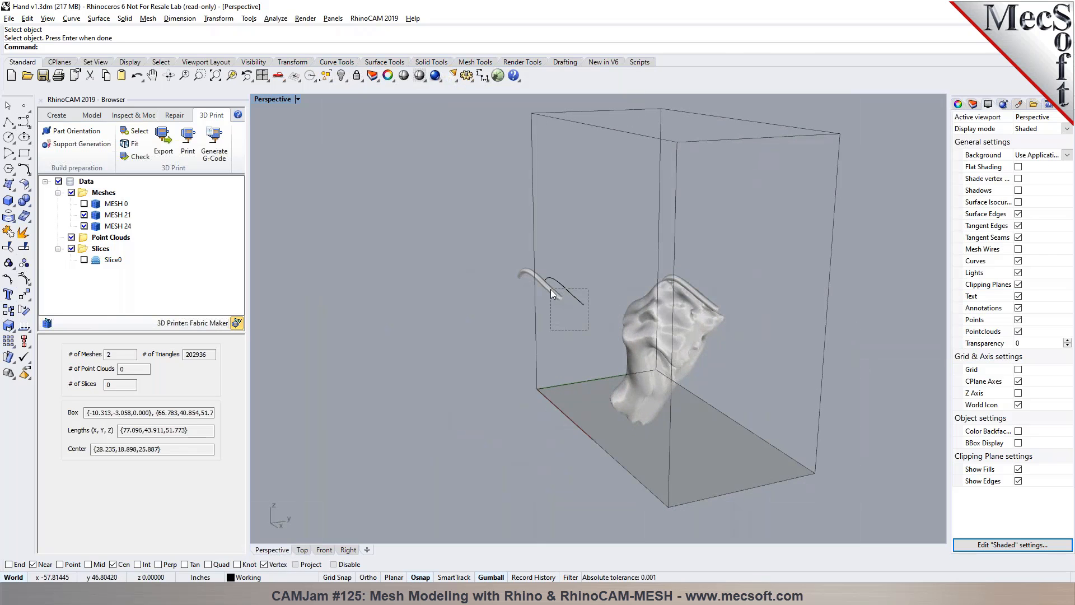
left_click_drag(550, 289, 552, 290)
key("Delete")
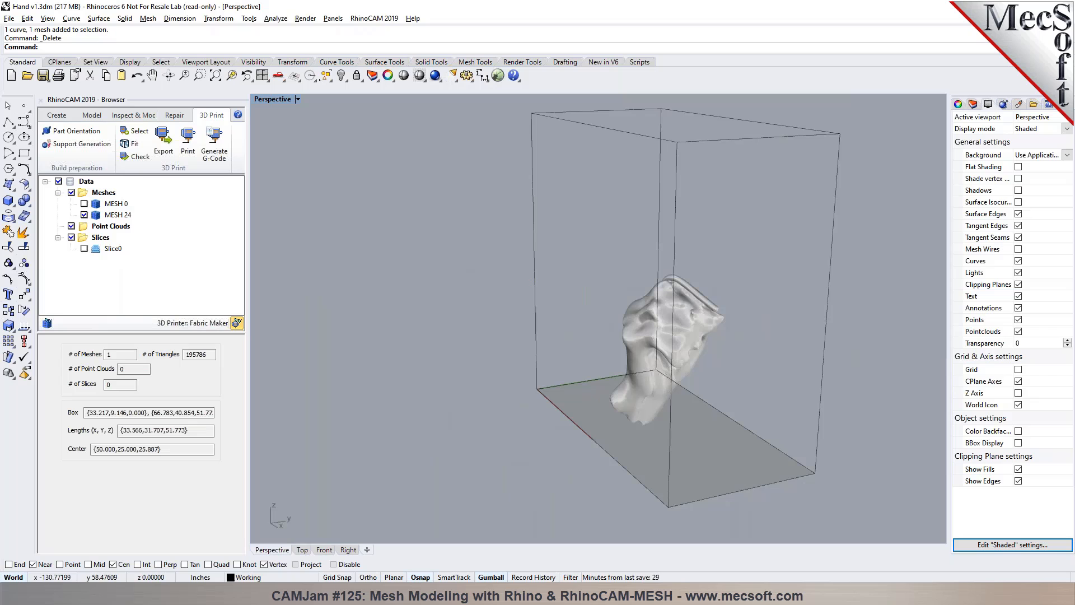
Step: Look through the list of available 3D printers, keeping Fabric Maker selected
left_click(214, 327)
left_click(206, 374)
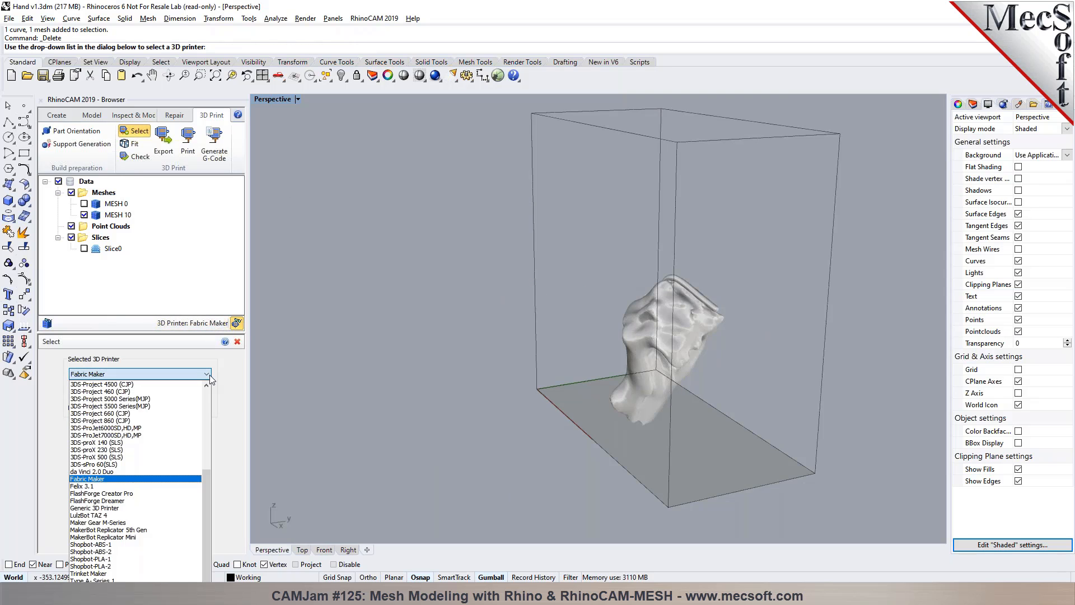
mouse_move(208, 472)
left_mouse_down()
mouse_move(213, 384)
mouse_move(212, 486)
left_mouse_up()
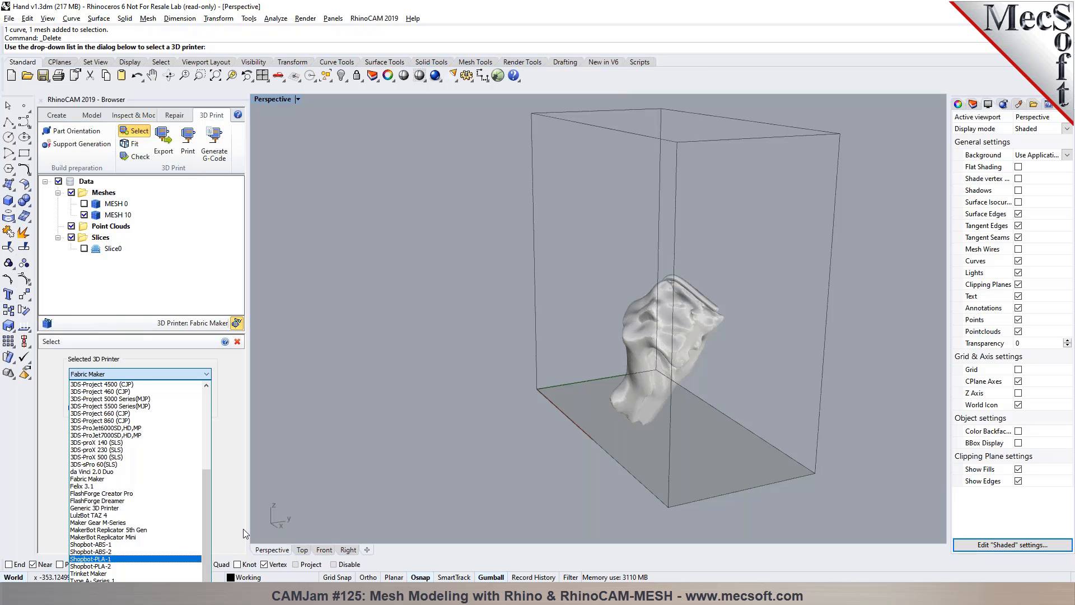
left_click(318, 493)
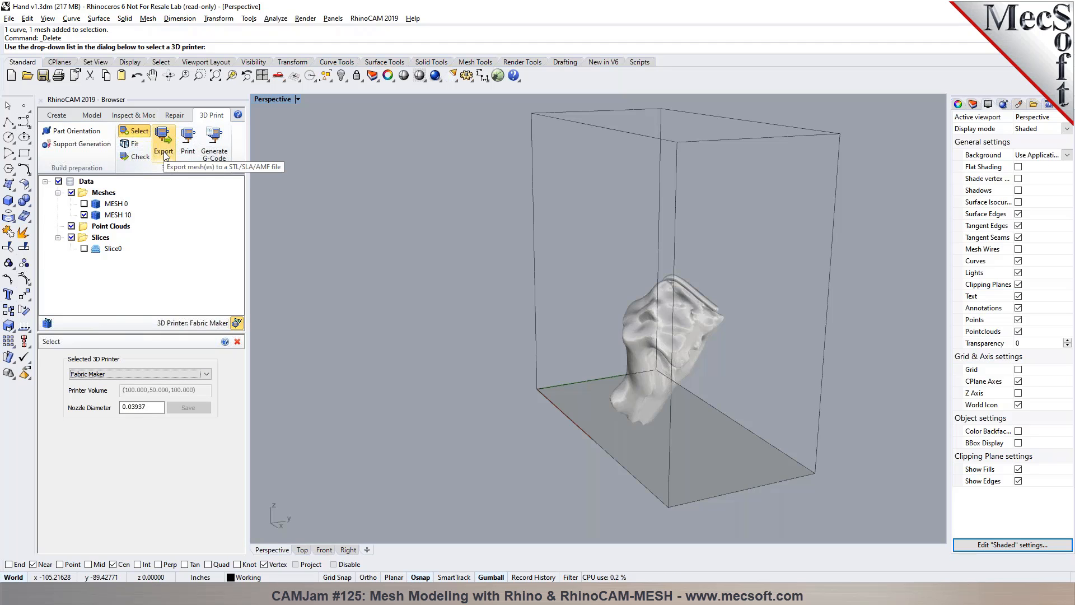
Step: Start Support Generation on the hand mesh and review its support parameters
right_click_drag(554, 353, 533, 468)
left_click(512, 469)
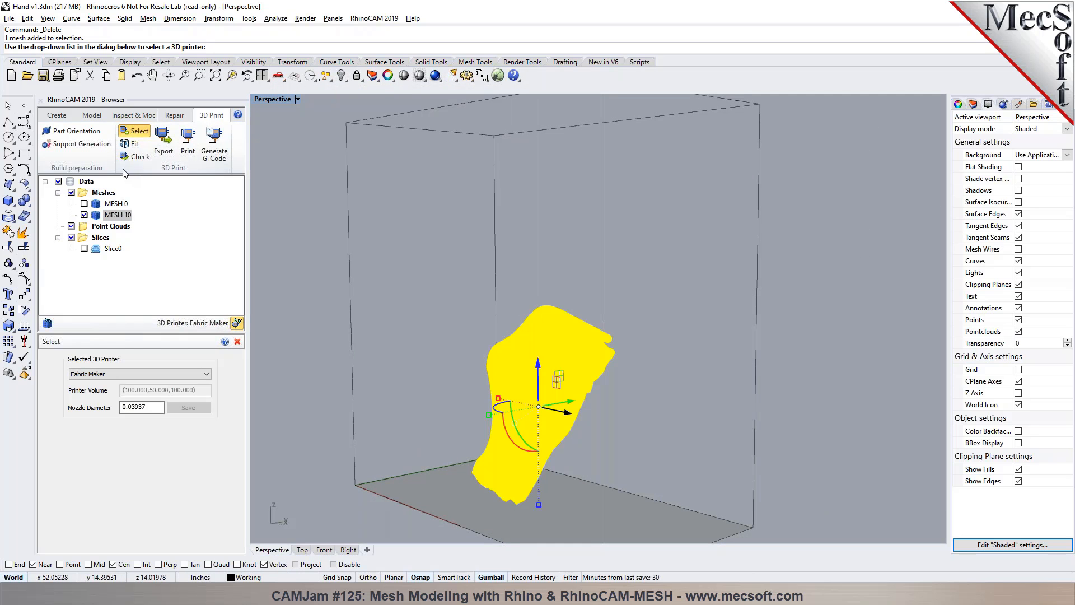
left_click(298, 341)
left_click(73, 145)
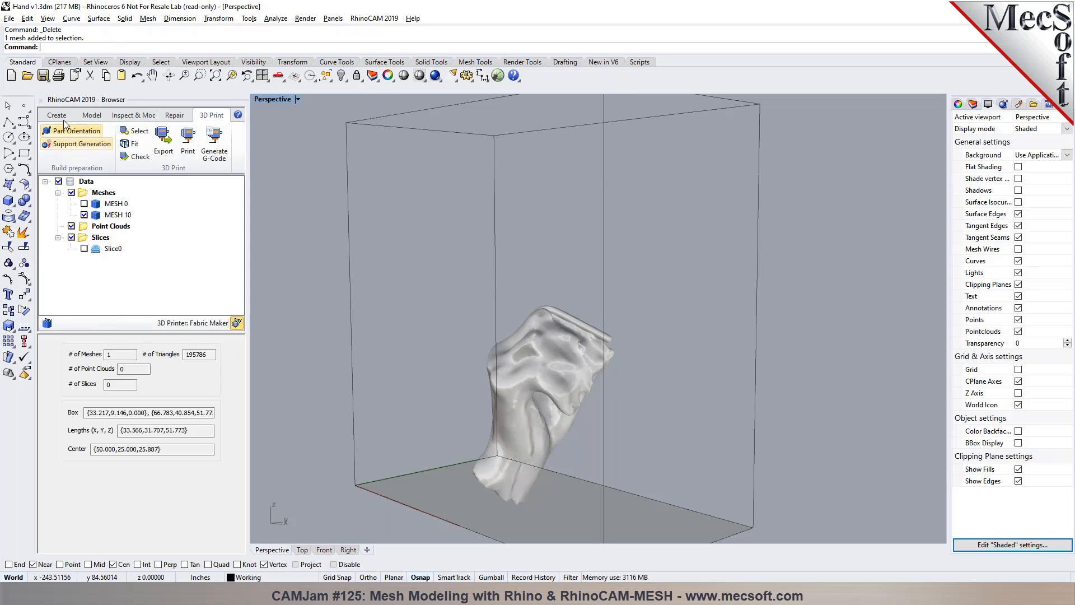
left_click(494, 419)
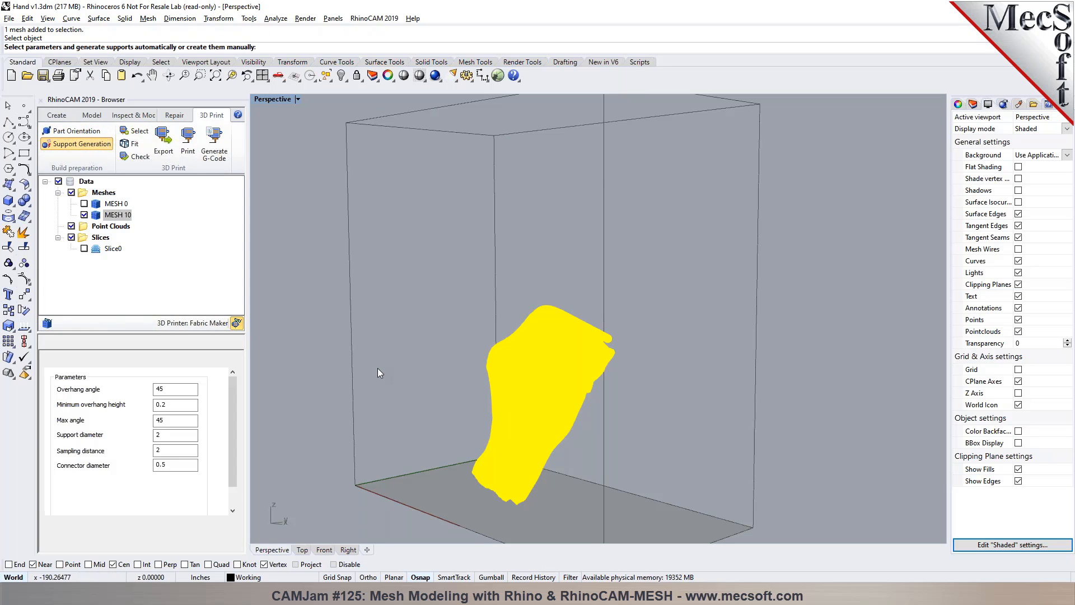
left_click_drag(235, 405, 230, 458)
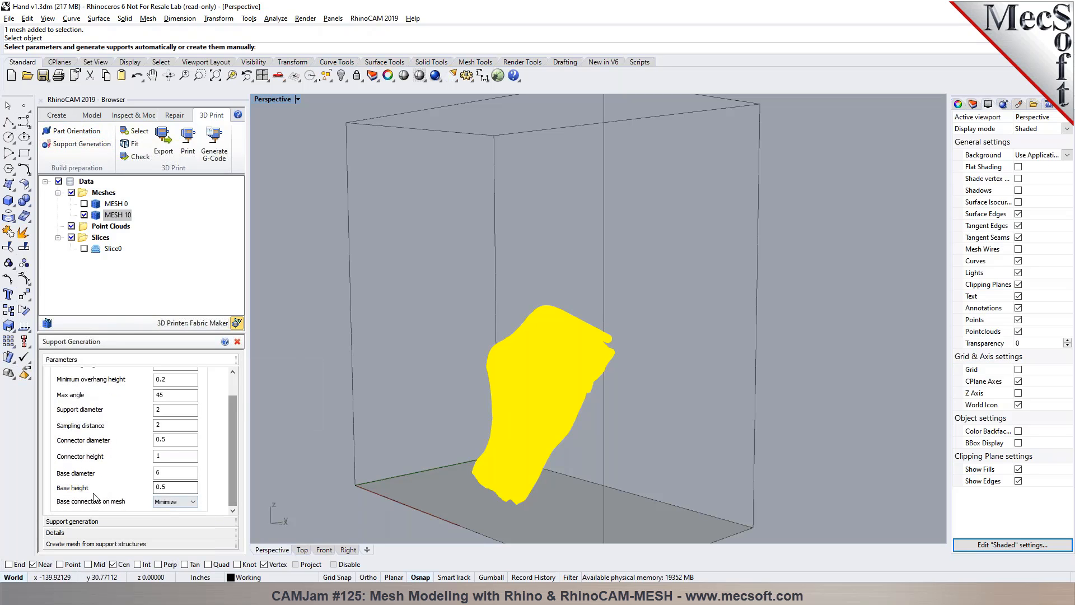
scroll(149, 482, "up", 2)
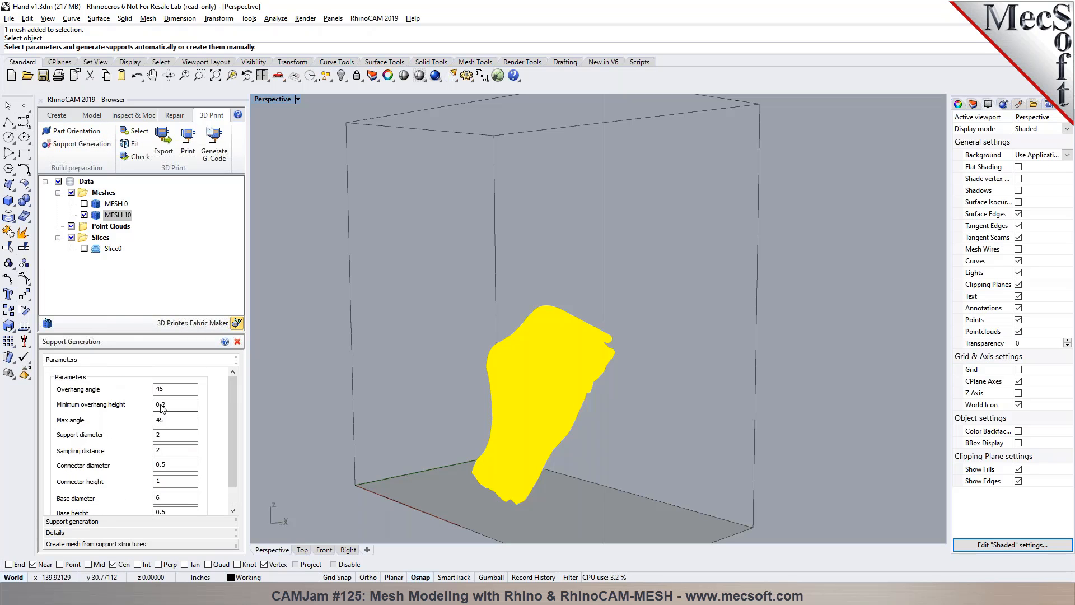
scroll(168, 476, "down", 2)
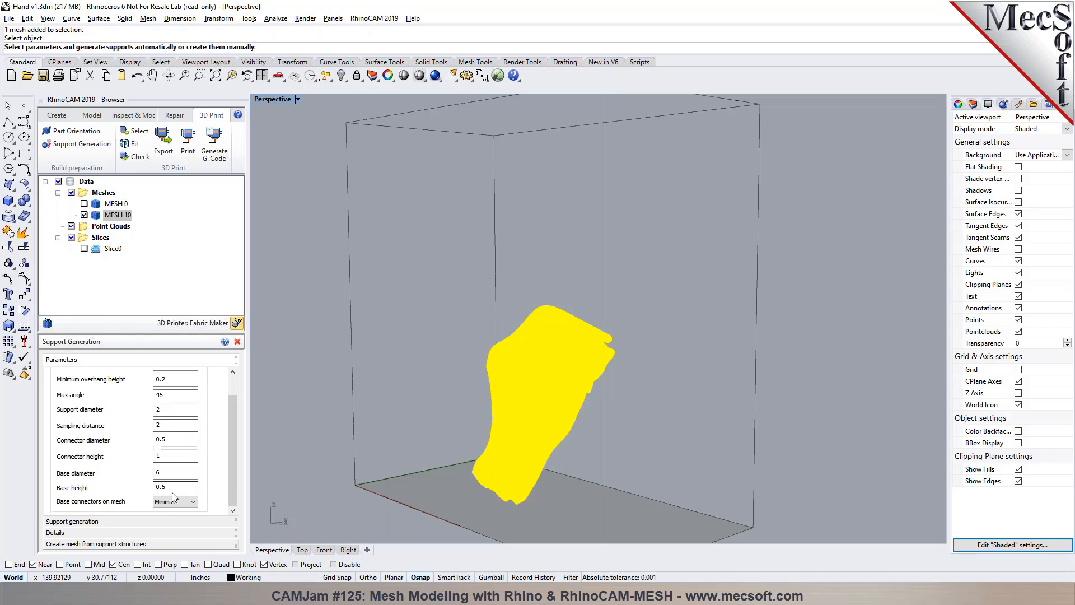
Step: Generate automatic Tree supports for the hand mesh and inspect the support structures from several sides
left_click(147, 521)
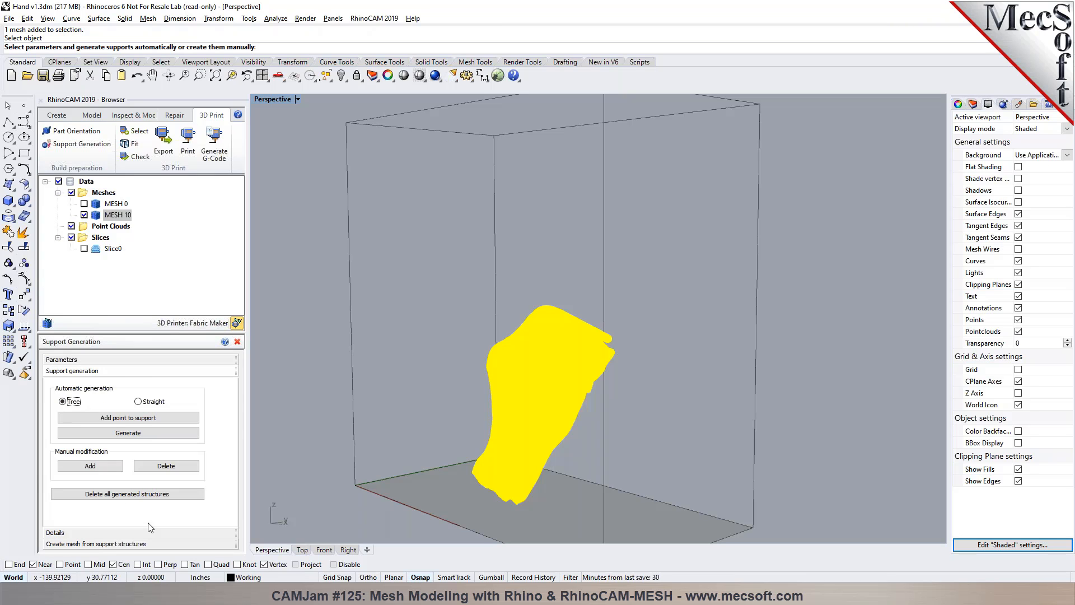
left_click(147, 435)
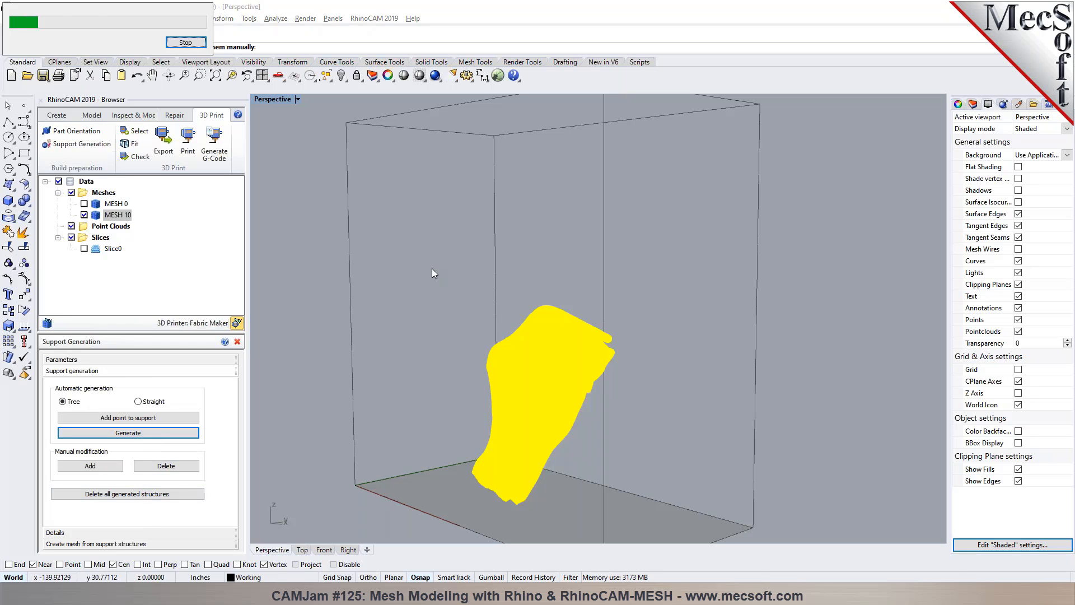
right_click_drag(508, 197, 841, 365)
scroll(841, 362, "up", 10)
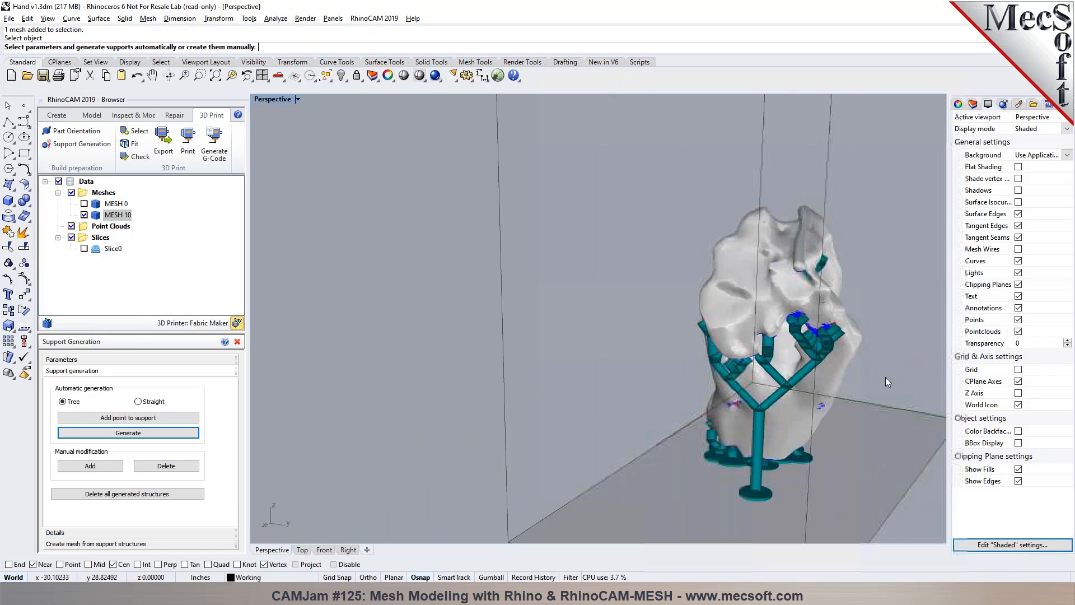
scroll(780, 396, "down", 10)
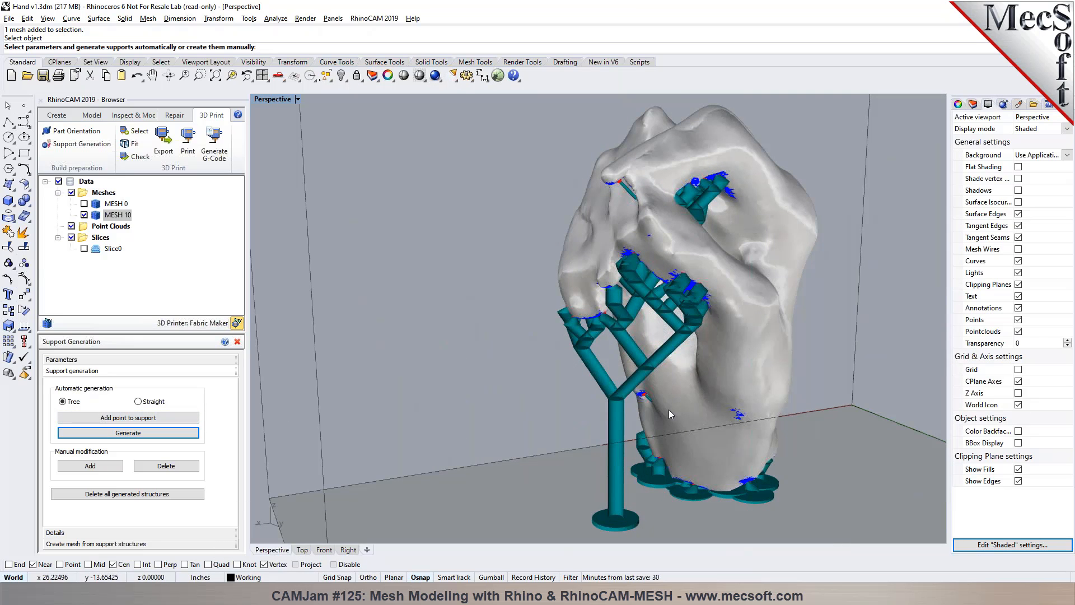
Step: Check the support structures' volume and length details and show the options for creating meshes from them
left_click(121, 533)
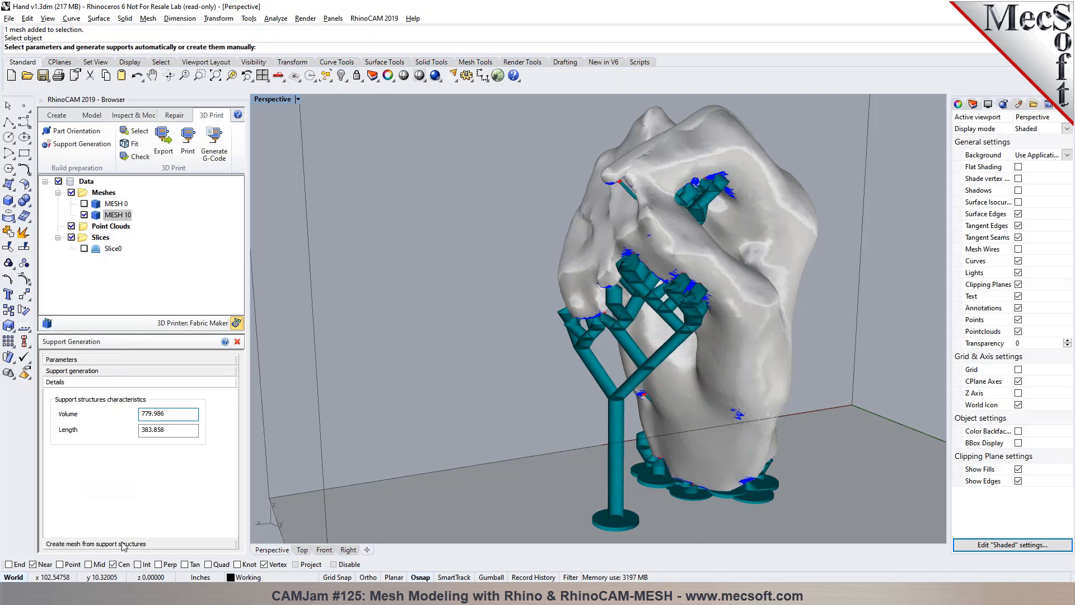
left_click(124, 544)
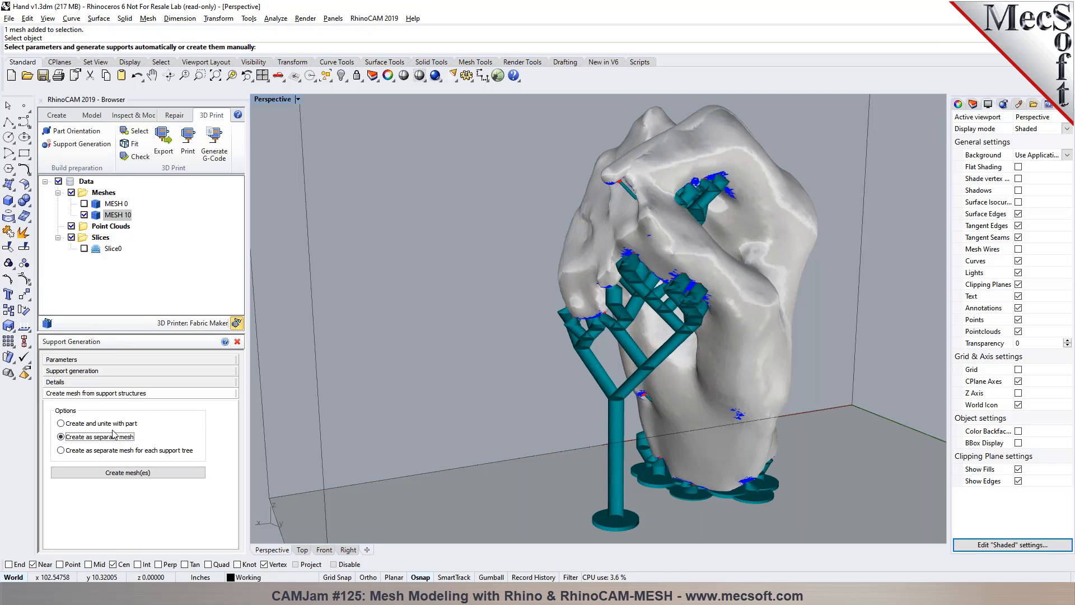
Step: Create one separate mesh from the support structures, then select it and inspect it around the hand
left_click(124, 475)
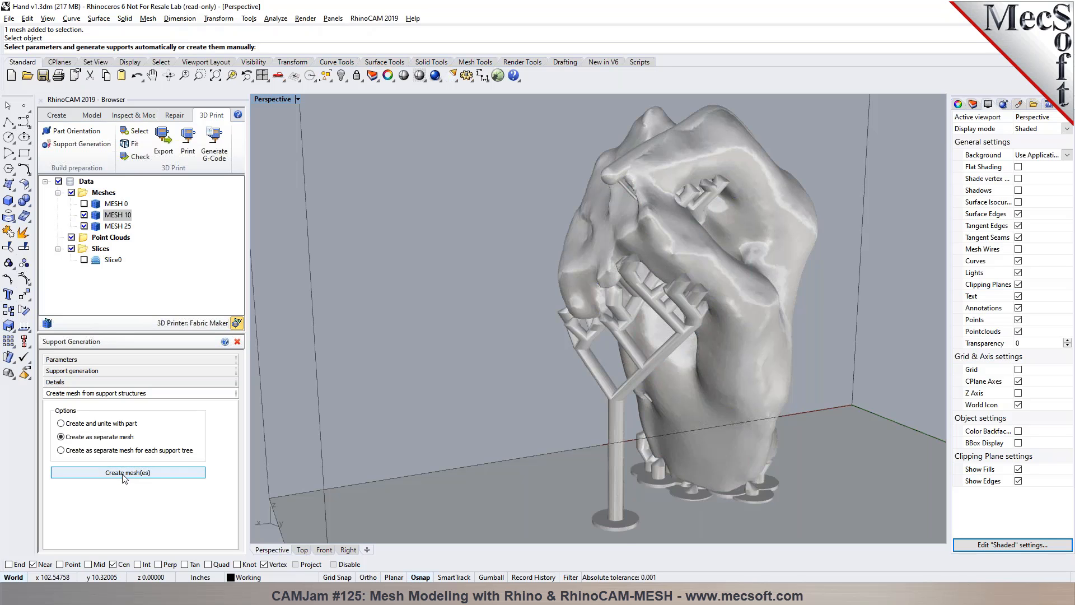
left_click(623, 392)
right_click_drag(527, 373, 526, 310)
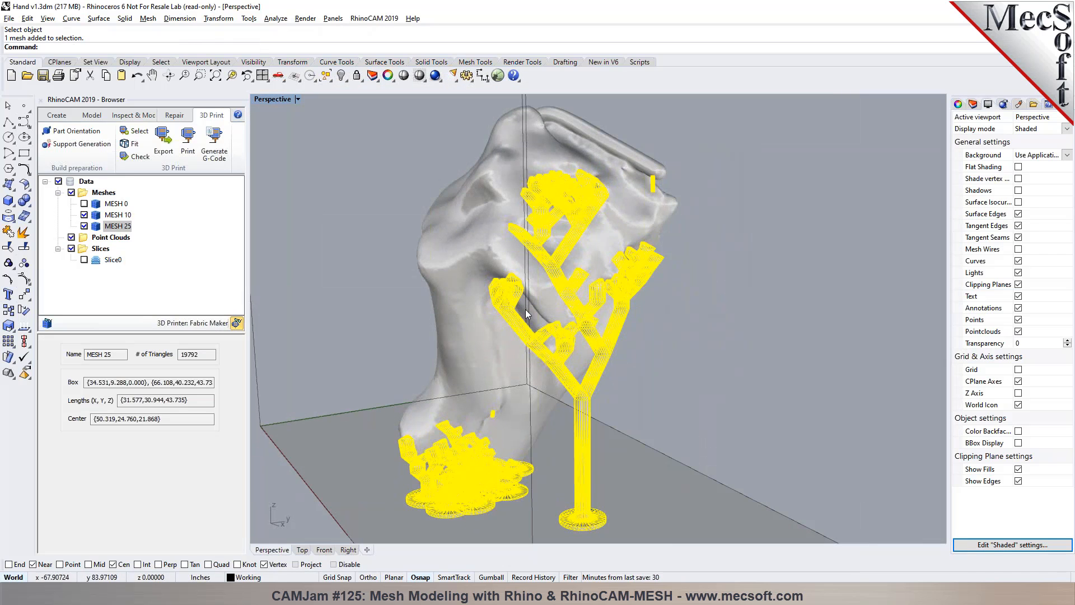
right_click_drag(532, 263, 664, 306)
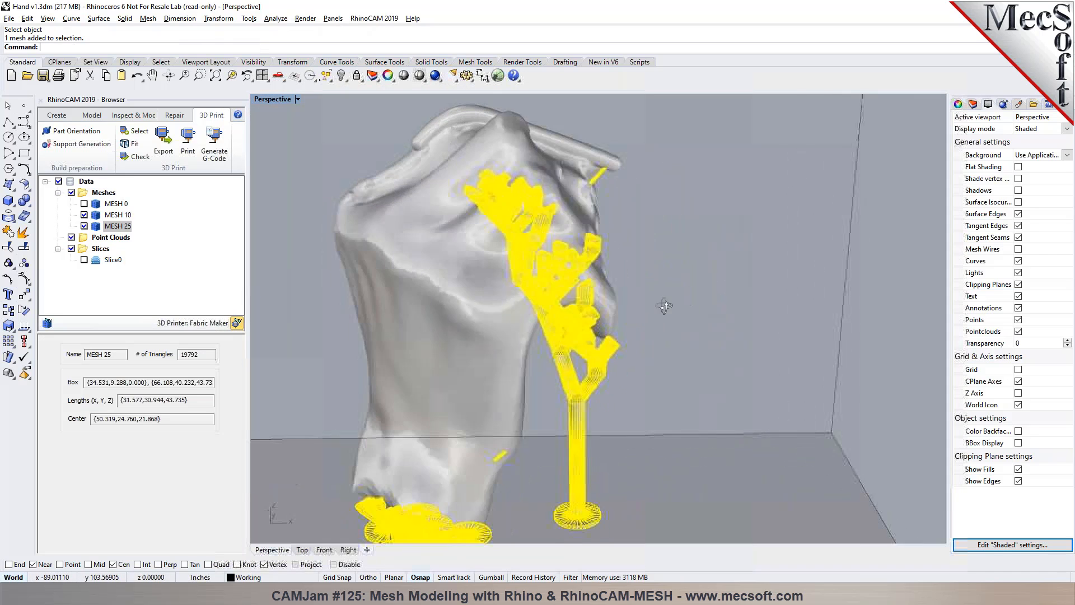
left_click(722, 277)
scroll(652, 275, "down", 4)
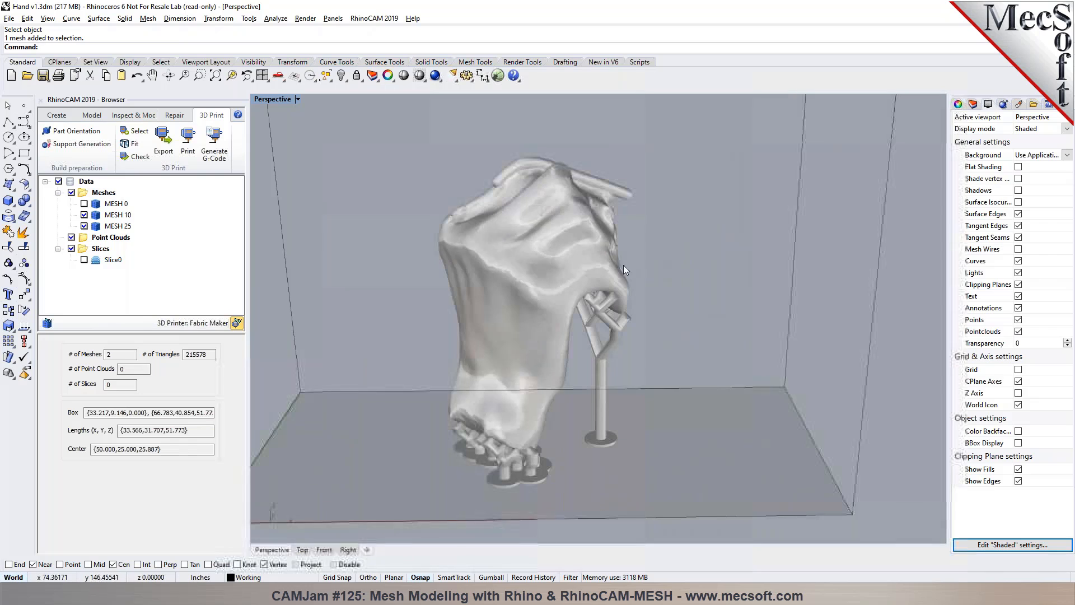
Step: Start exporting the hand and support meshes to a binary STL file to show the save options, and leave without saving
left_click(168, 150)
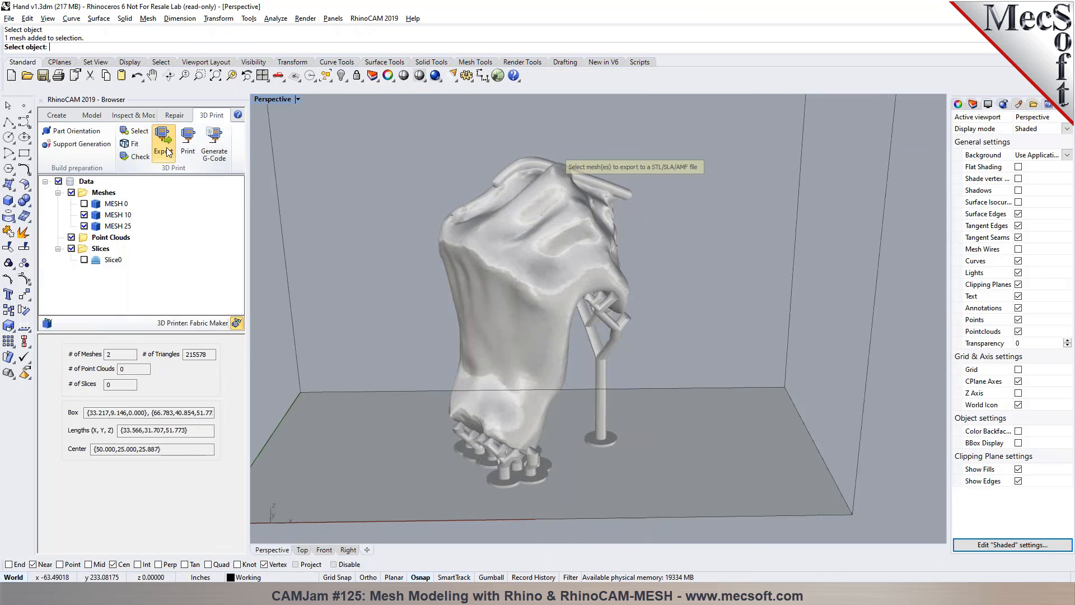
left_click(495, 284)
left_click_drag(665, 348, 390, 214)
key("Return")
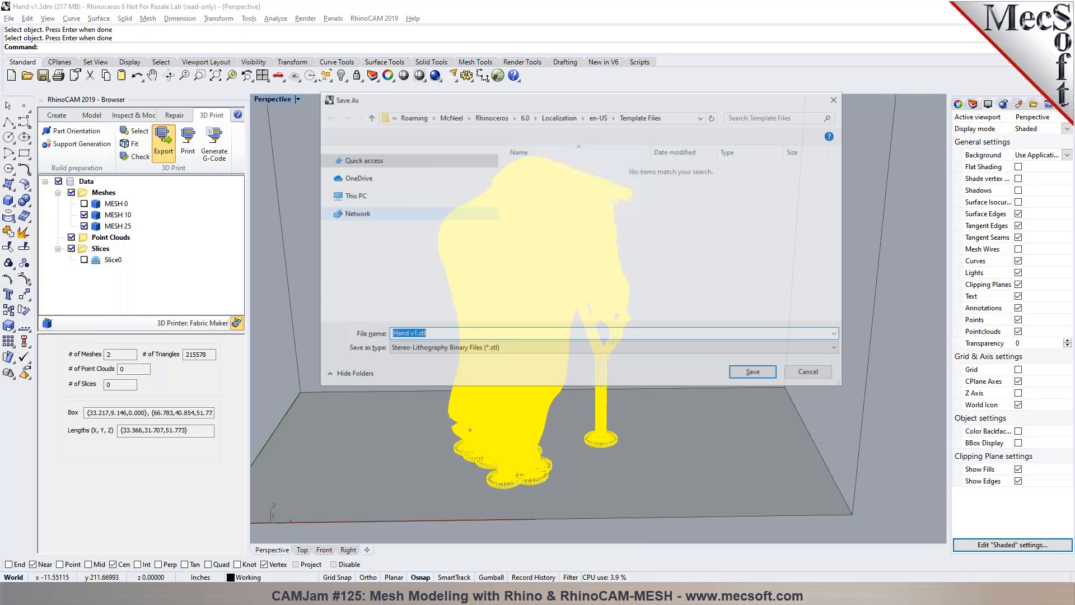
left_click(812, 378)
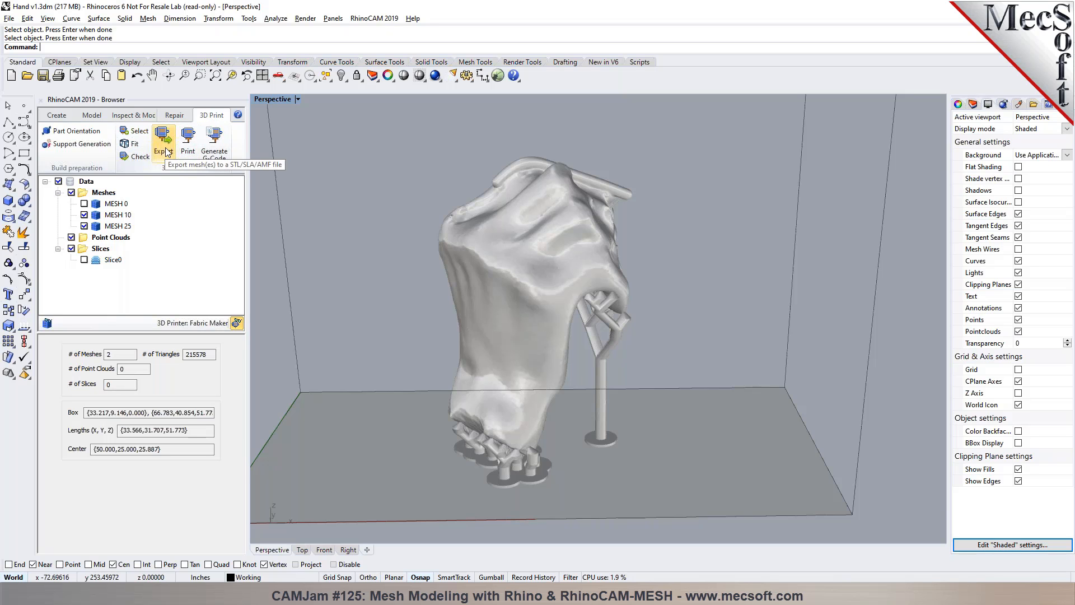
Step: Review the Print settings for the hand mesh with the Generic 3D Printer, and close them without printing
left_click(188, 141)
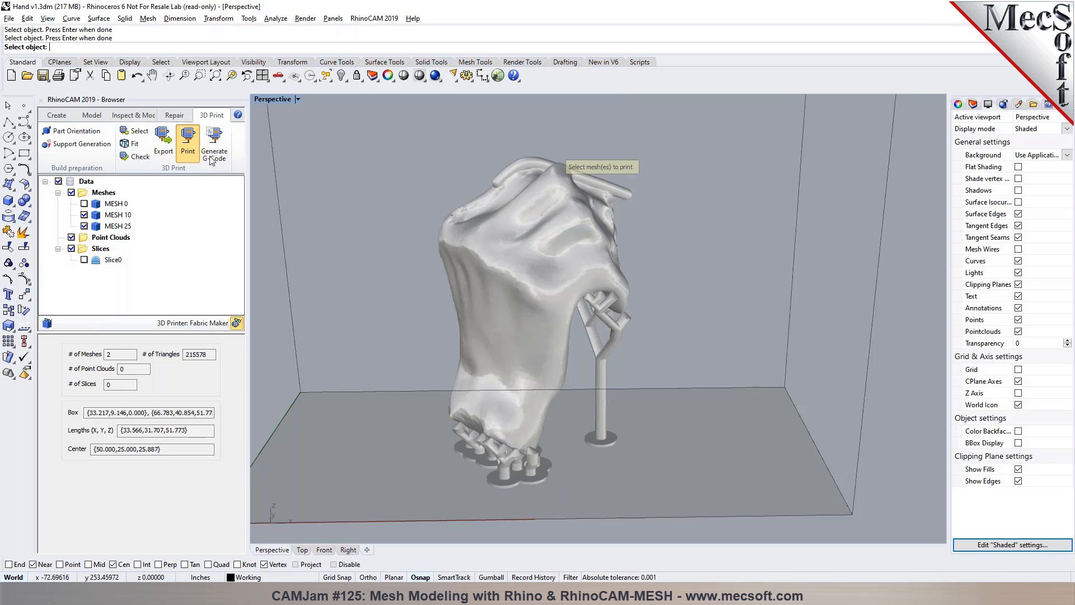
left_click(512, 200)
key("Return")
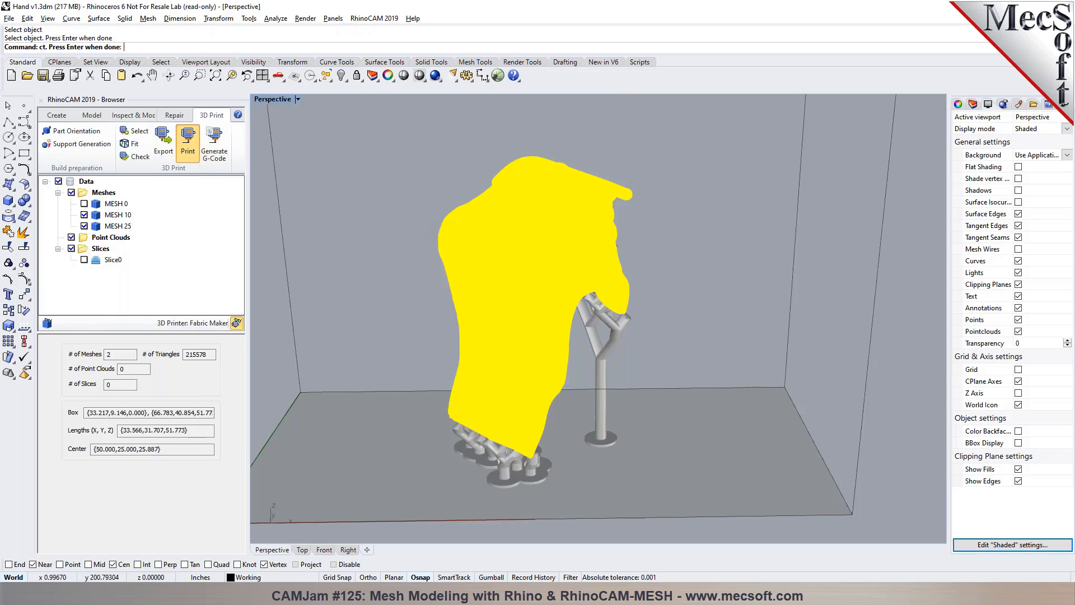
left_click(203, 372)
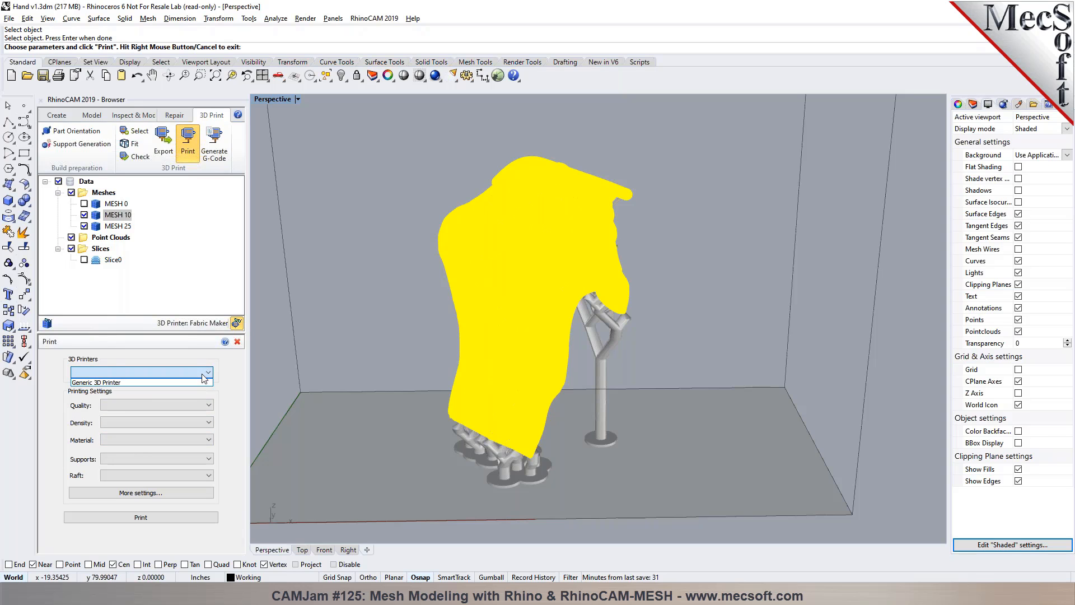
left_click(201, 382)
scroll(173, 457, "down", 1)
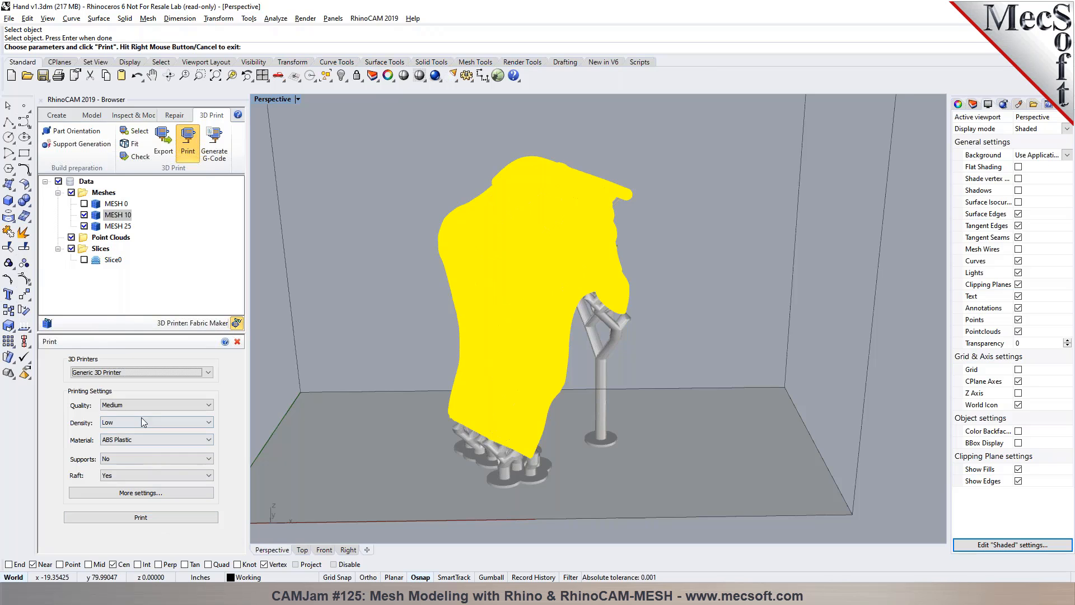
left_click(238, 342)
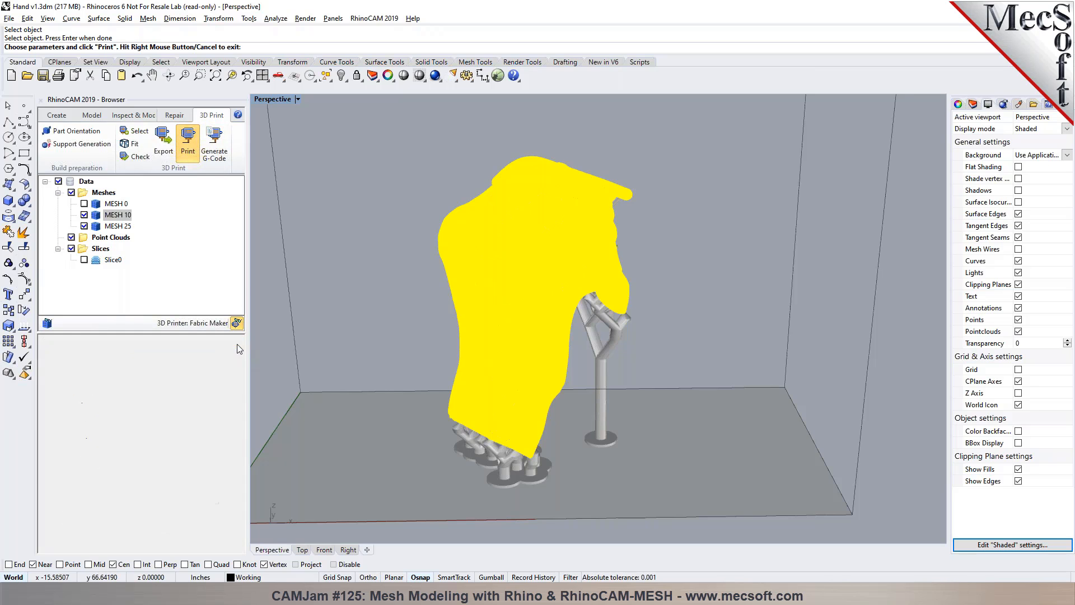
Step: Review the G-Code print parameters from layer height to infill, close them without generating, and deselect the hand mesh
left_click(214, 154)
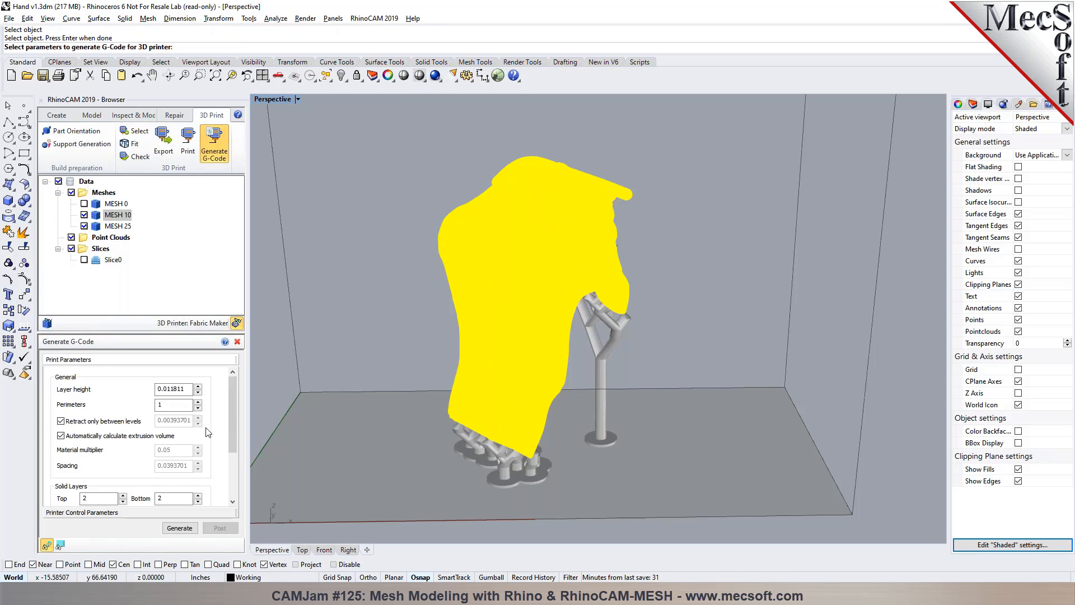
left_click_drag(234, 429, 219, 517)
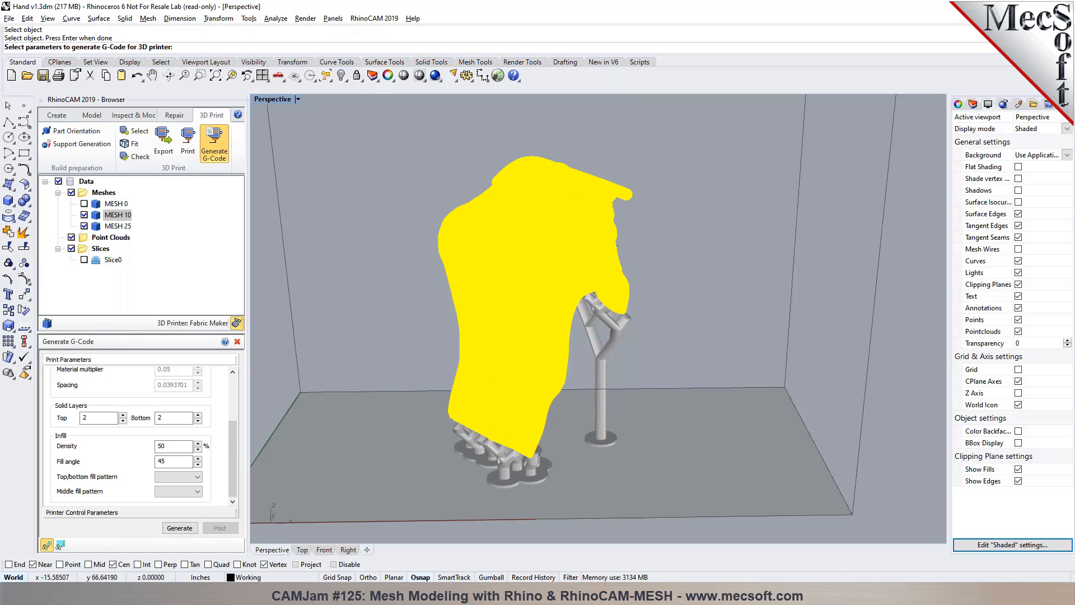
left_click(237, 341)
left_click(377, 216)
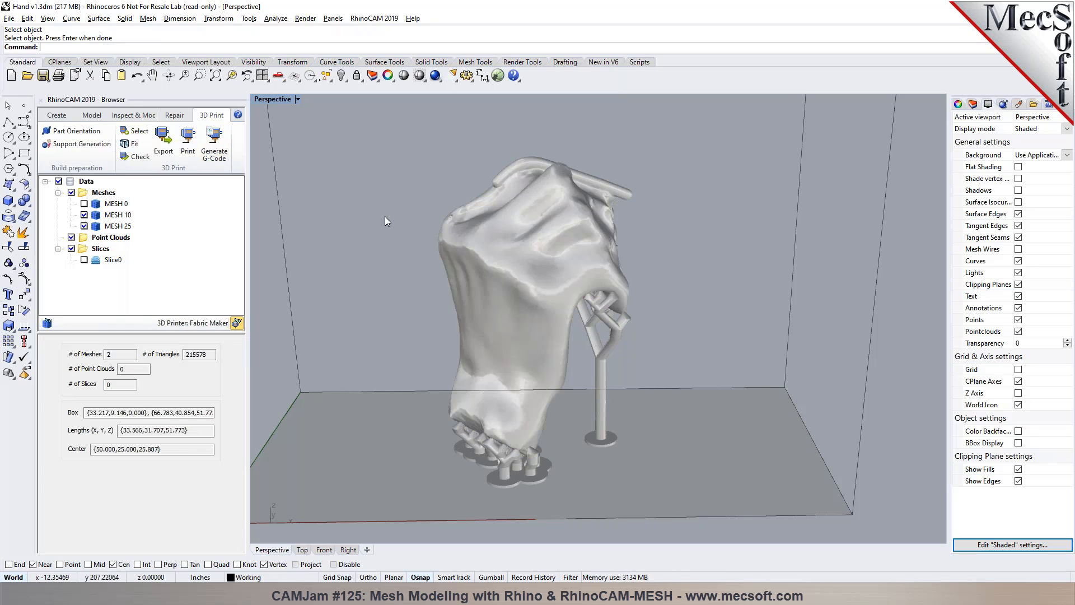
left_click(175, 117)
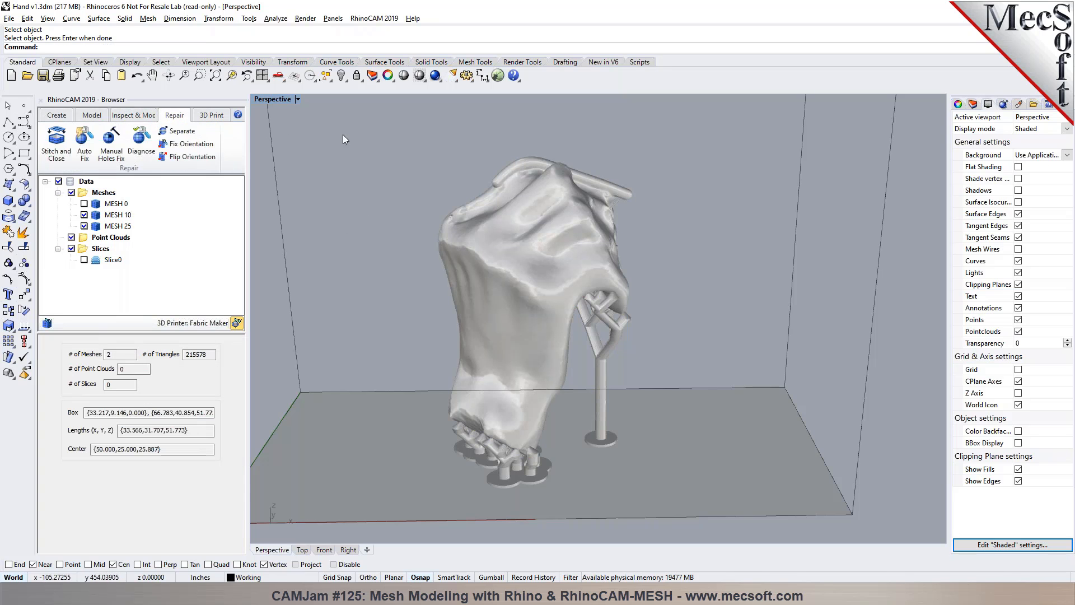
scroll(489, 225, "up", 2)
mouse_move(683, 323)
right_mouse_down()
mouse_move(571, 334)
mouse_move(695, 326)
right_mouse_up()
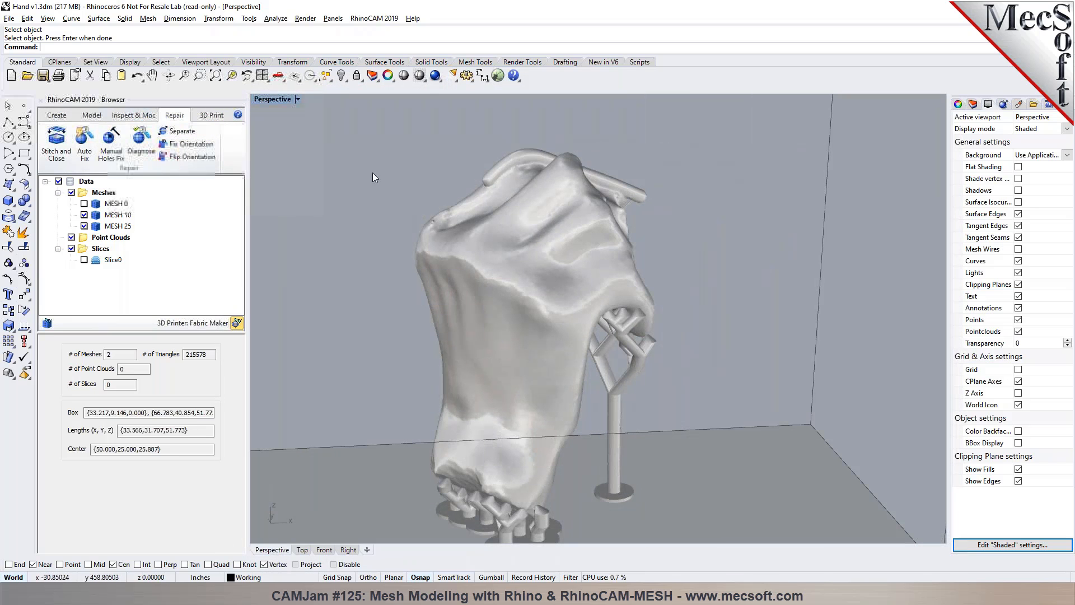